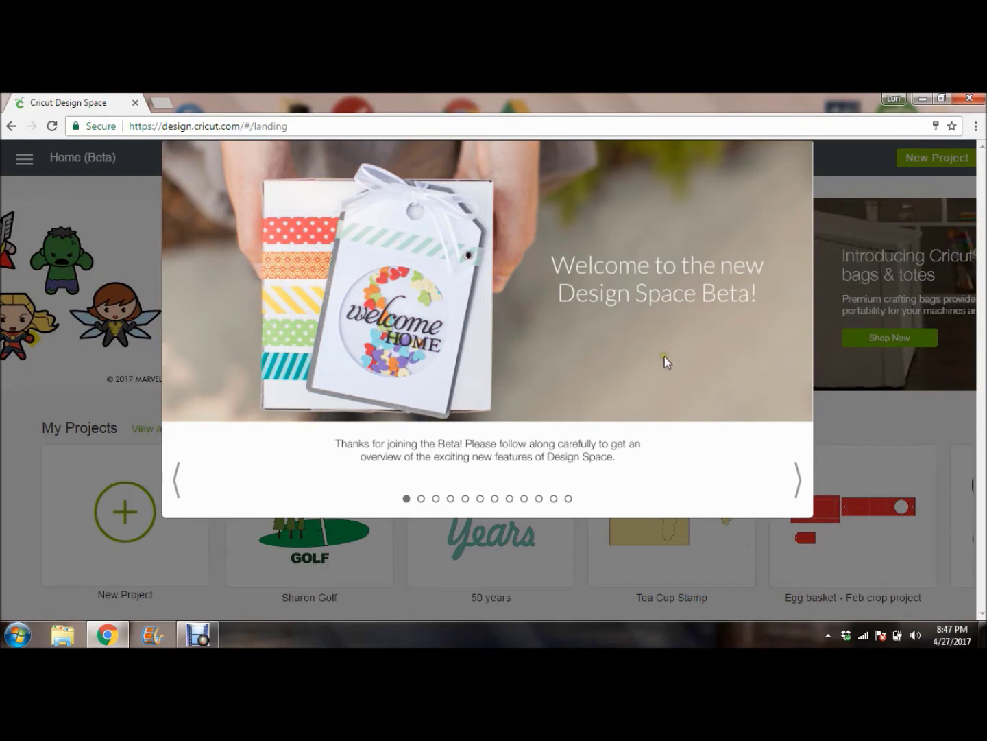
# - Read through every slide of the Design Space Beta welcome tour and dismiss it after the last one
pyautogui.click(796, 484)
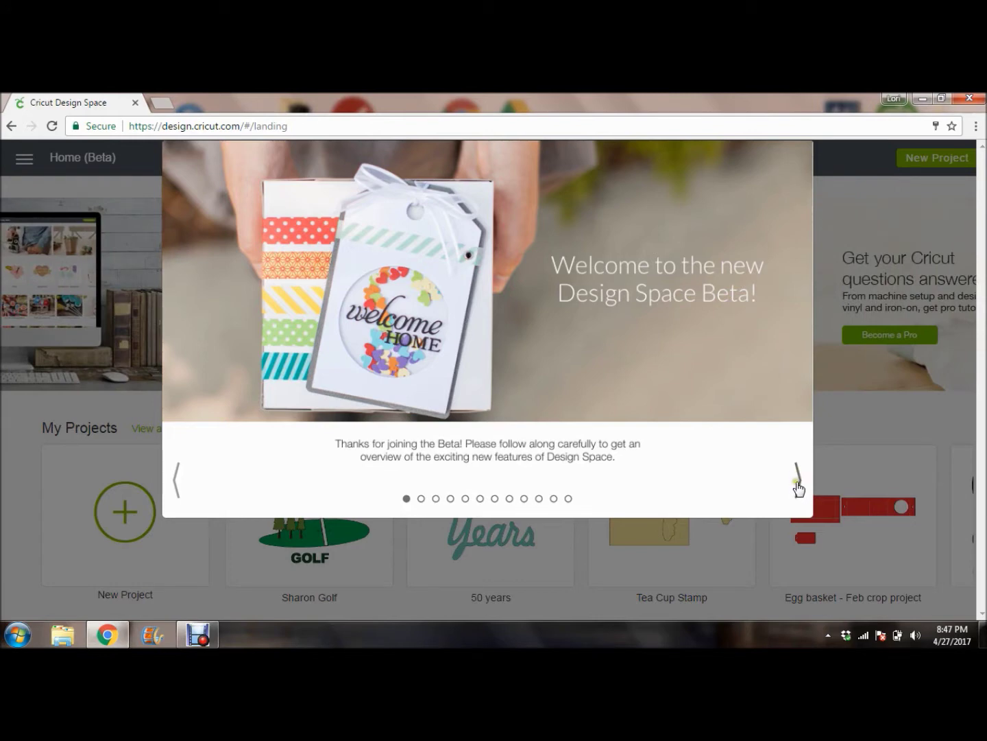
pyautogui.click(799, 481)
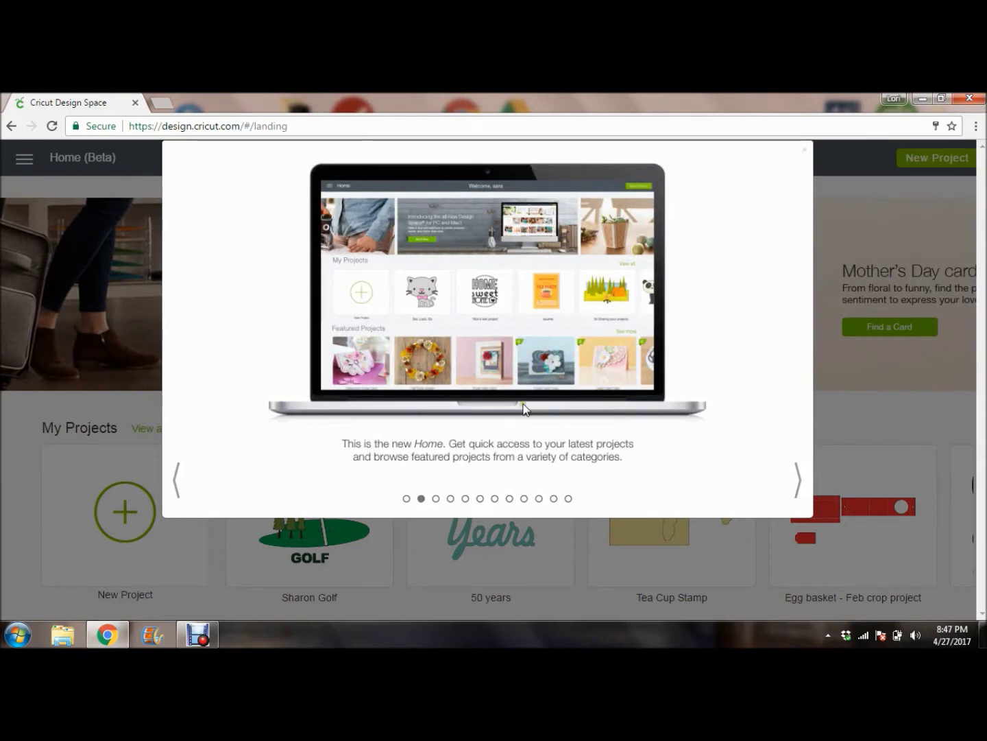
pyautogui.click(797, 478)
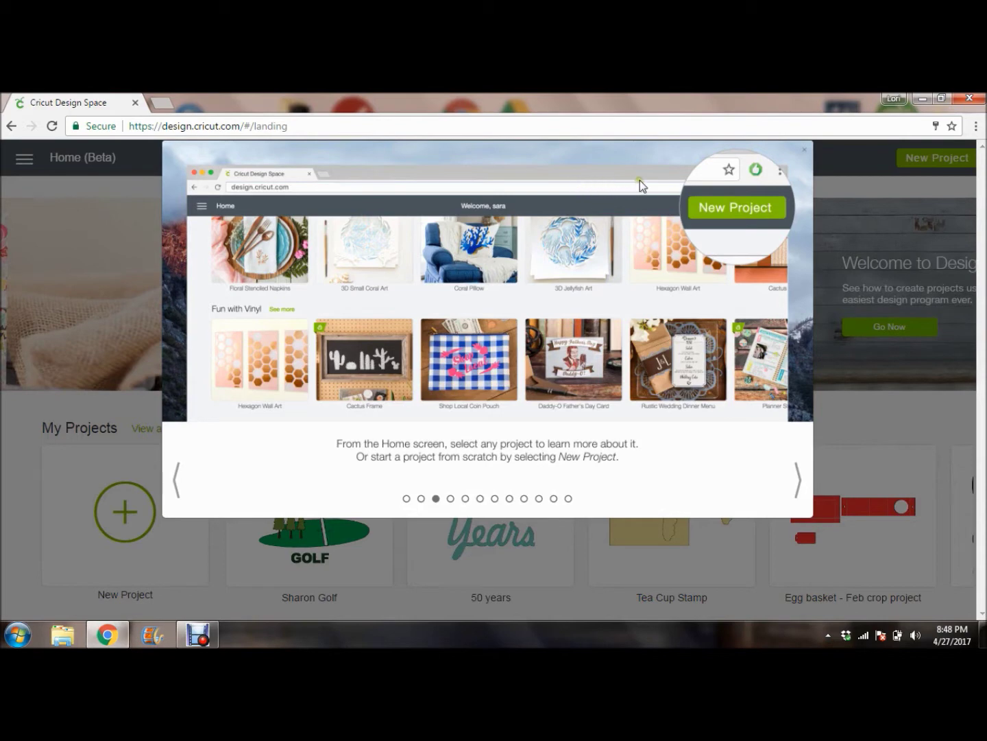
pyautogui.click(798, 478)
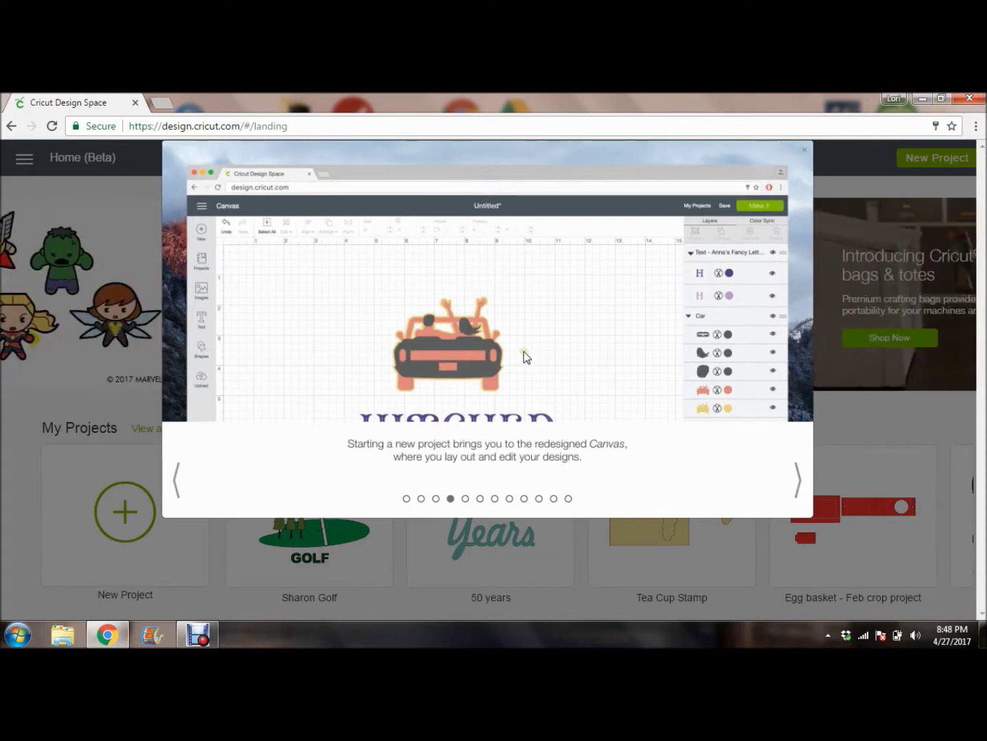
pyautogui.click(798, 480)
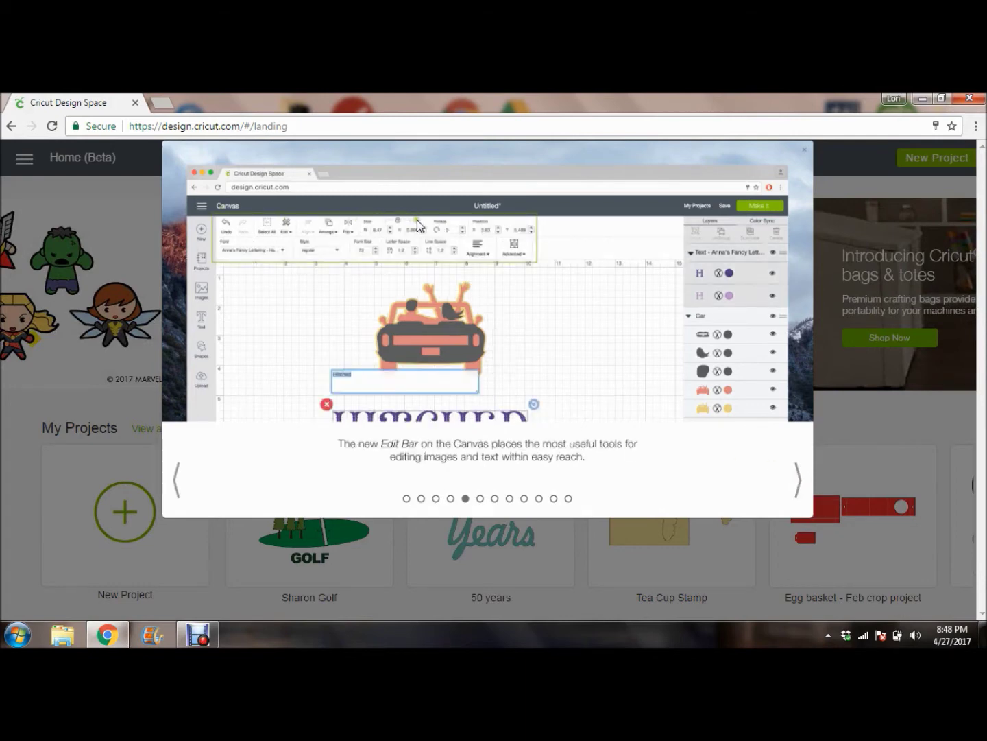
pyautogui.click(799, 481)
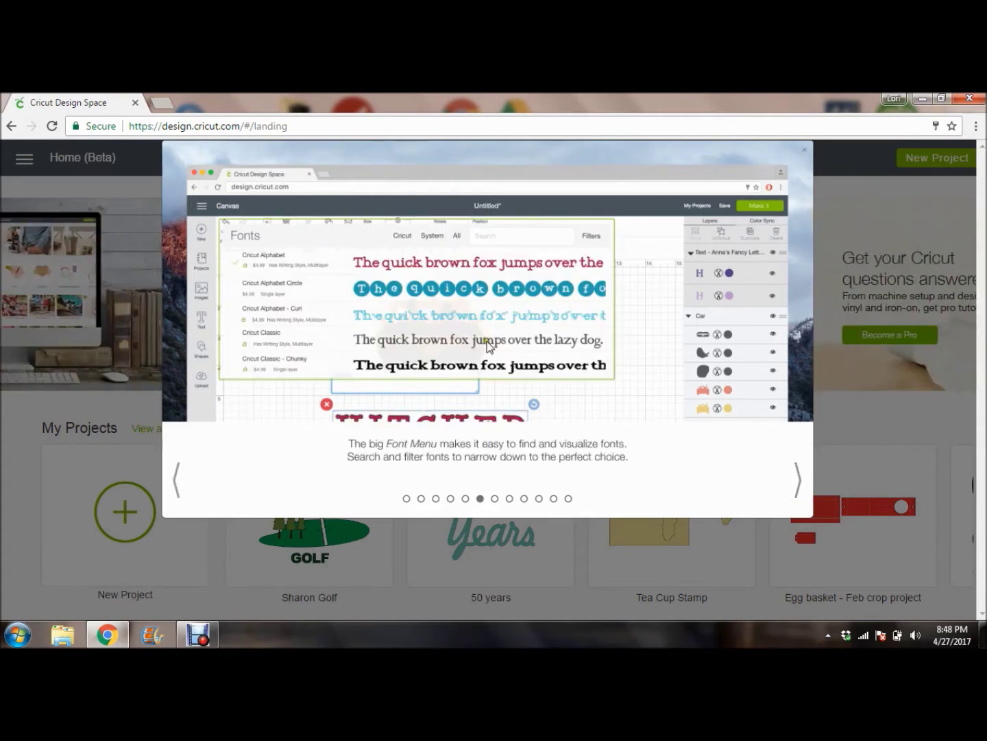
pyautogui.moveTo(813, 473)
pyautogui.click(799, 480)
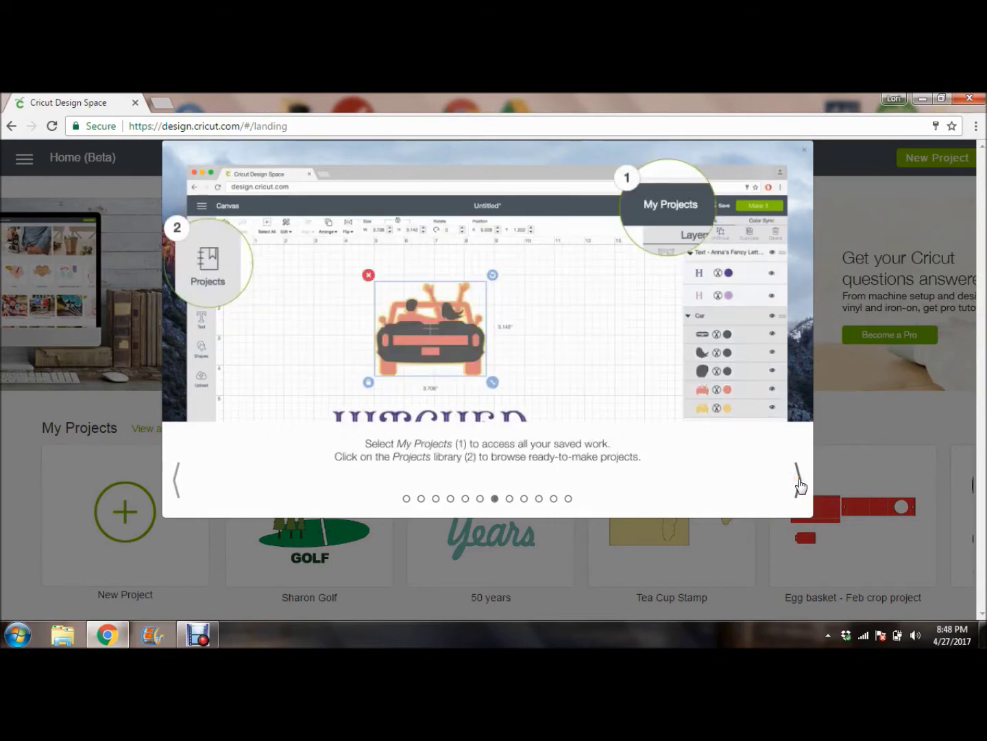
pyautogui.click(798, 480)
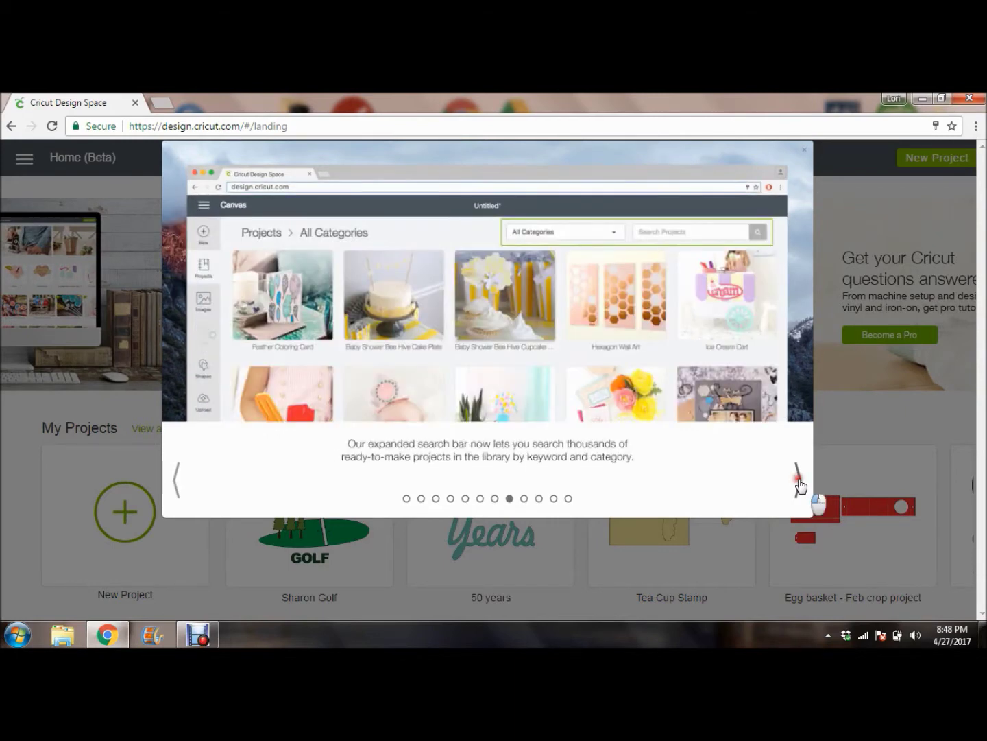
pyautogui.click(798, 480)
pyautogui.click(799, 480)
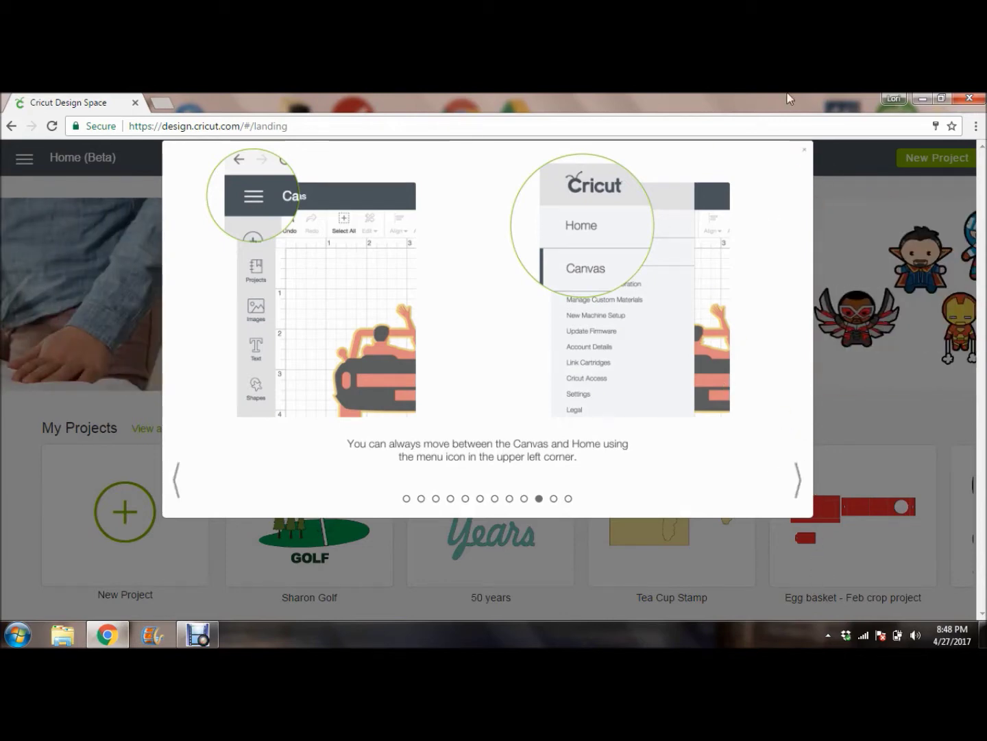
pyautogui.click(799, 485)
pyautogui.click(798, 485)
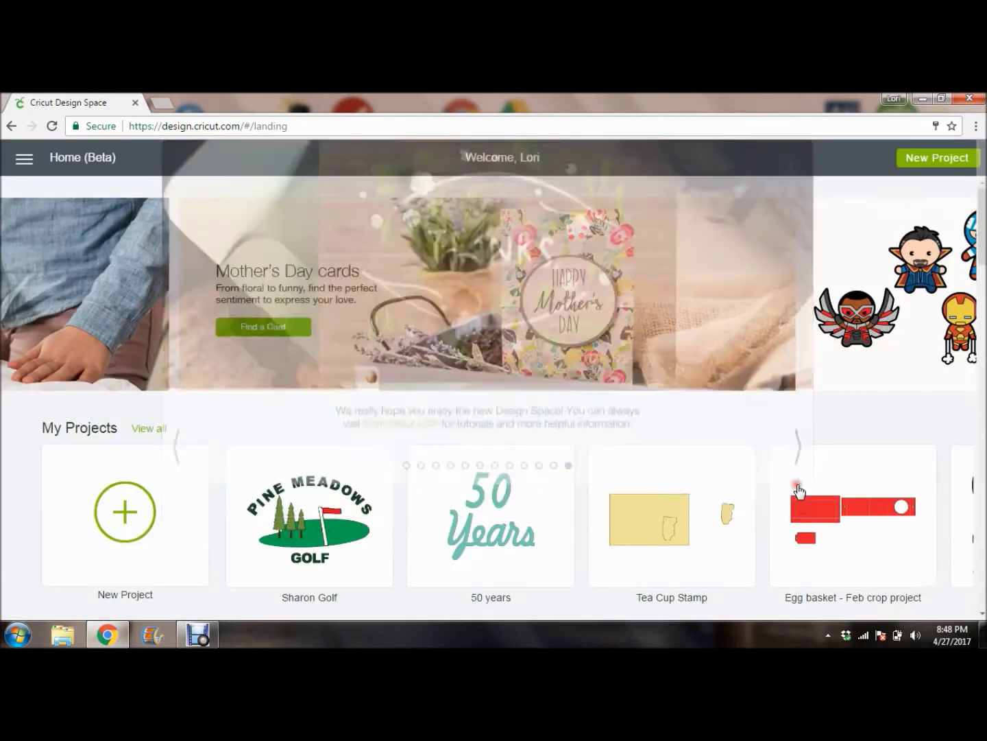
pyautogui.click(798, 486)
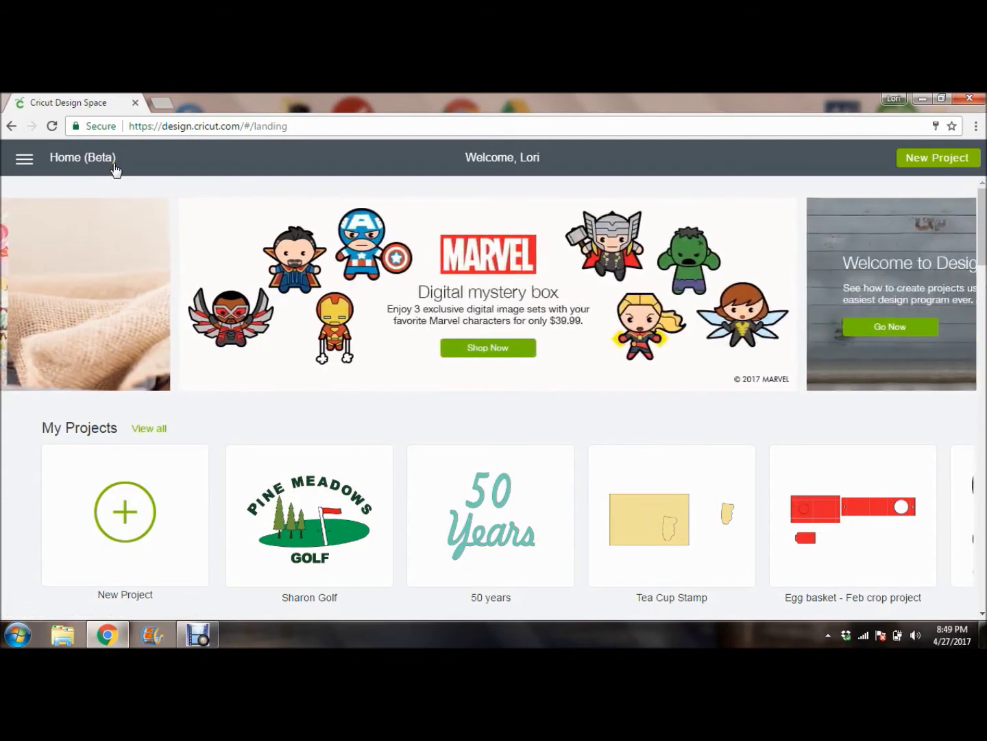
# - Try to open the Canvas from the Home page, returning to Home and reloading the site
pyautogui.click(25, 161)
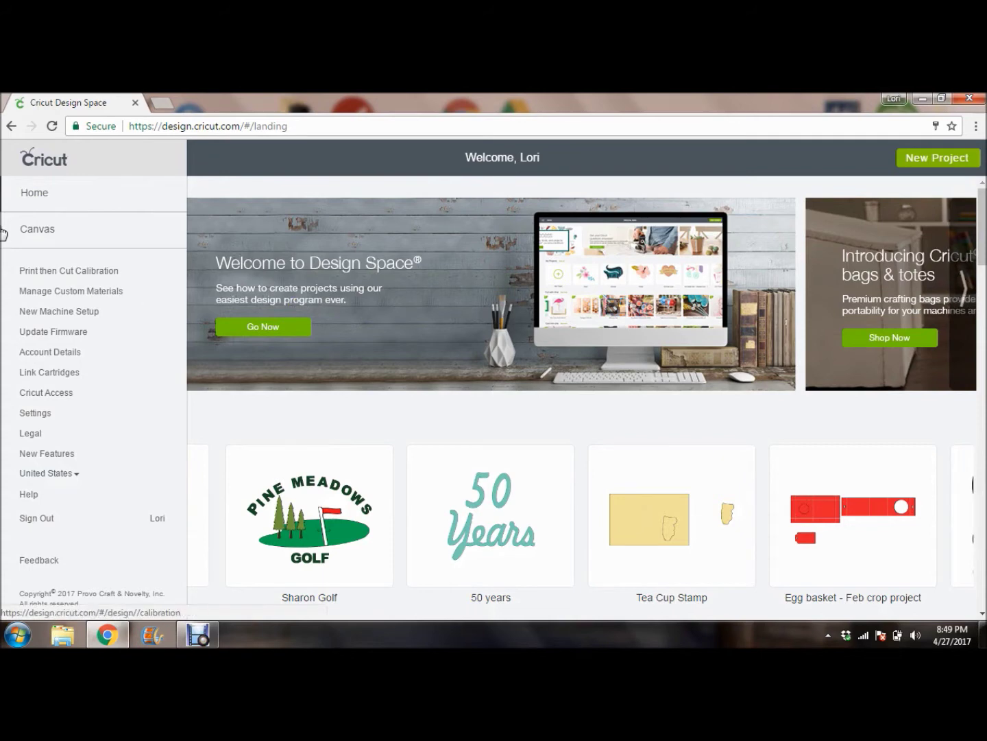
pyautogui.click(40, 229)
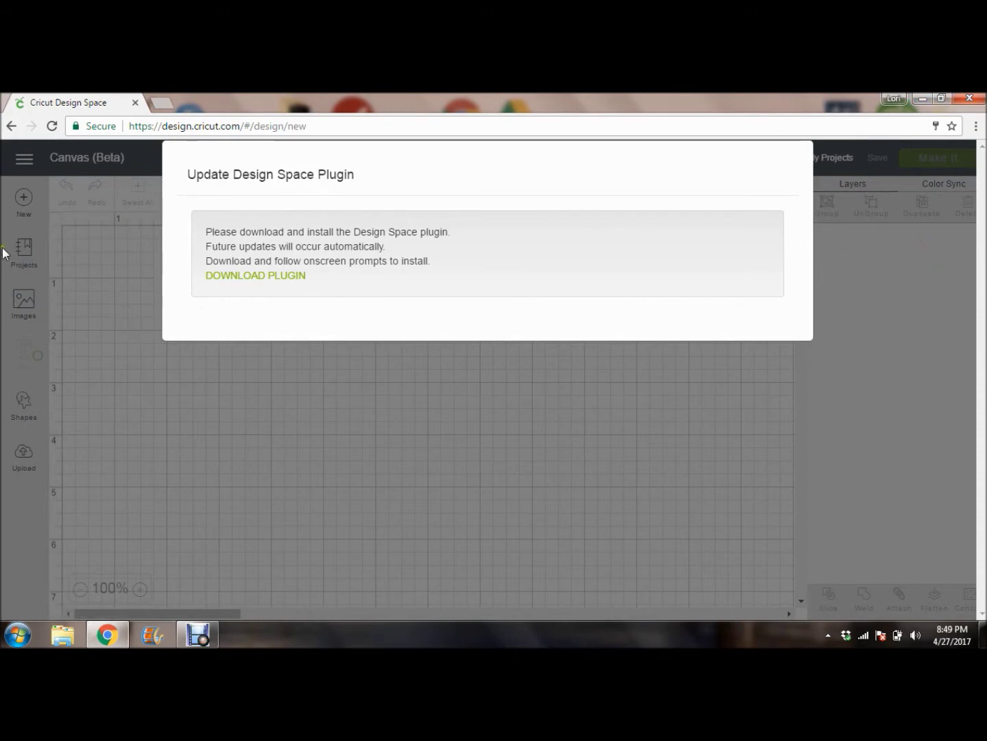
pyautogui.click(11, 126)
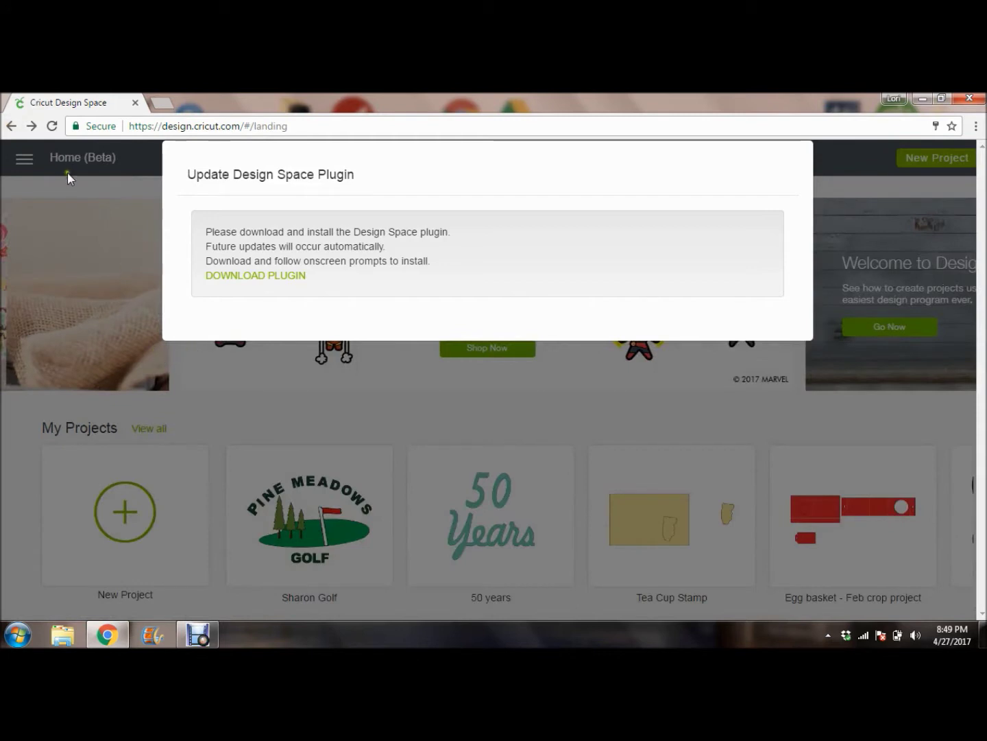
pyautogui.click(52, 125)
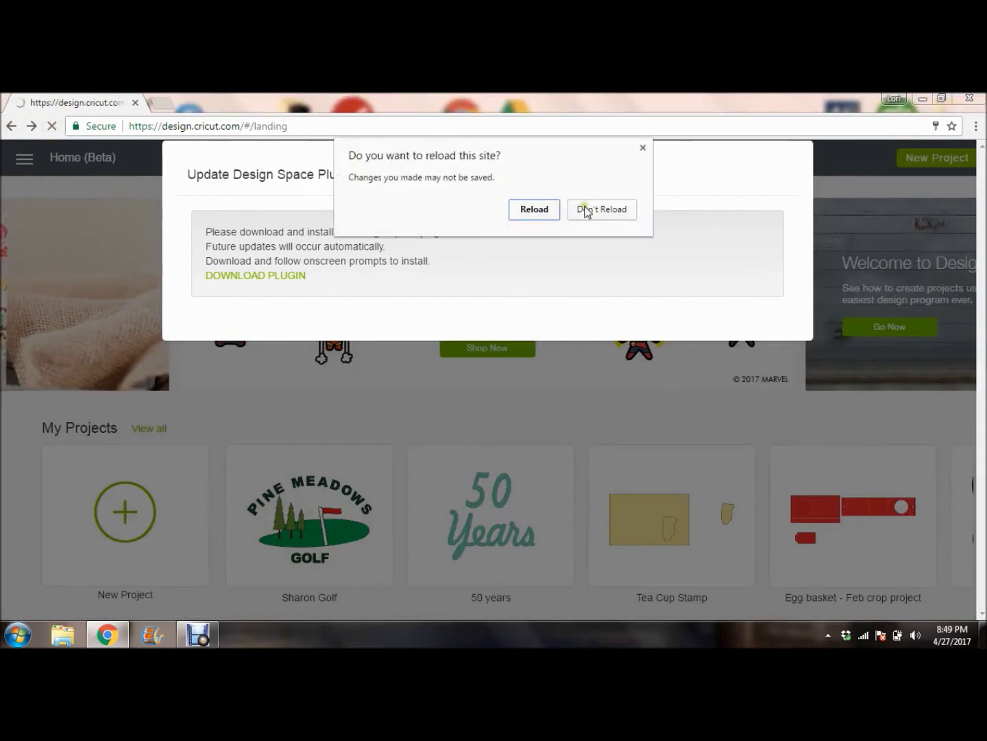
pyautogui.click(552, 215)
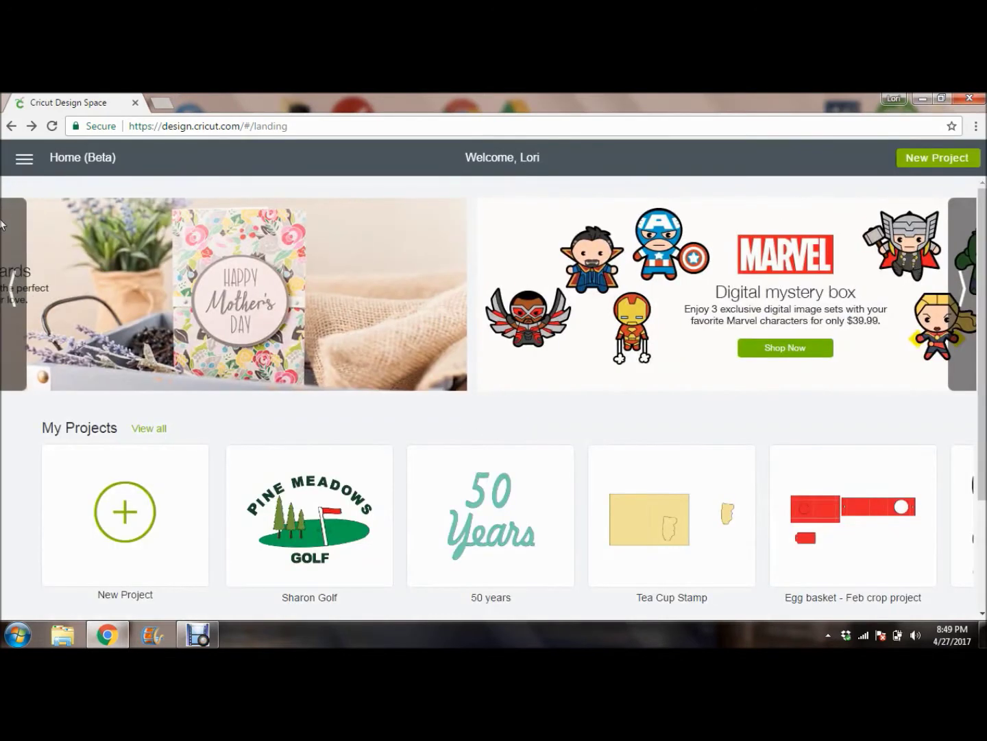
# - Open the Account Details page, look over the account overview, and close it to return to Design Space
pyautogui.click(24, 157)
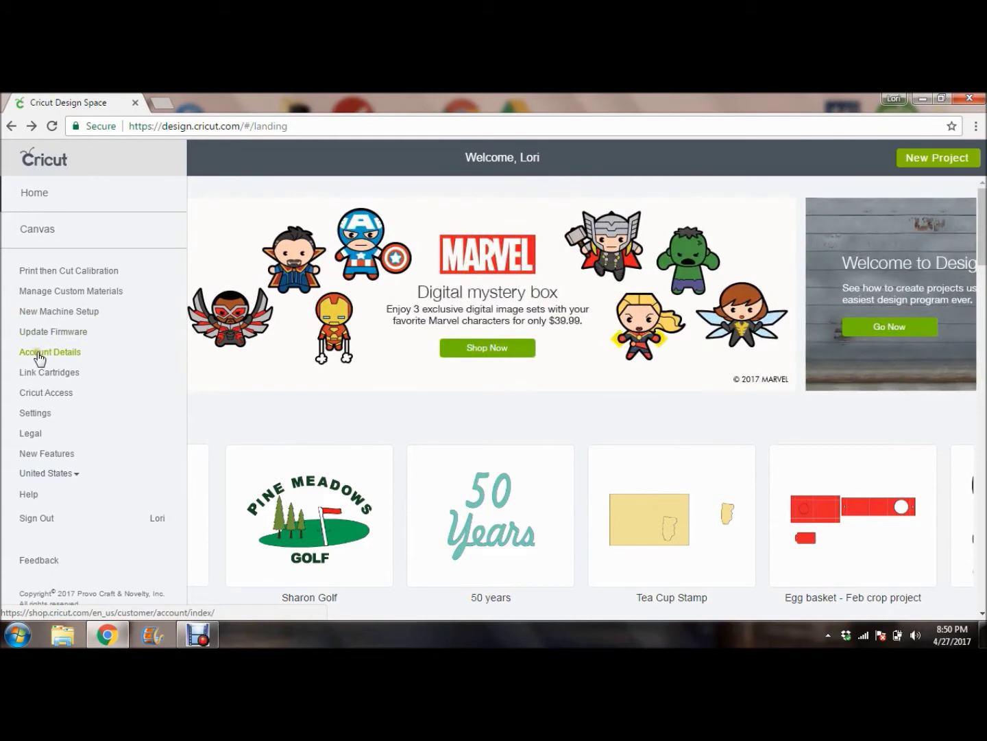
pyautogui.click(40, 355)
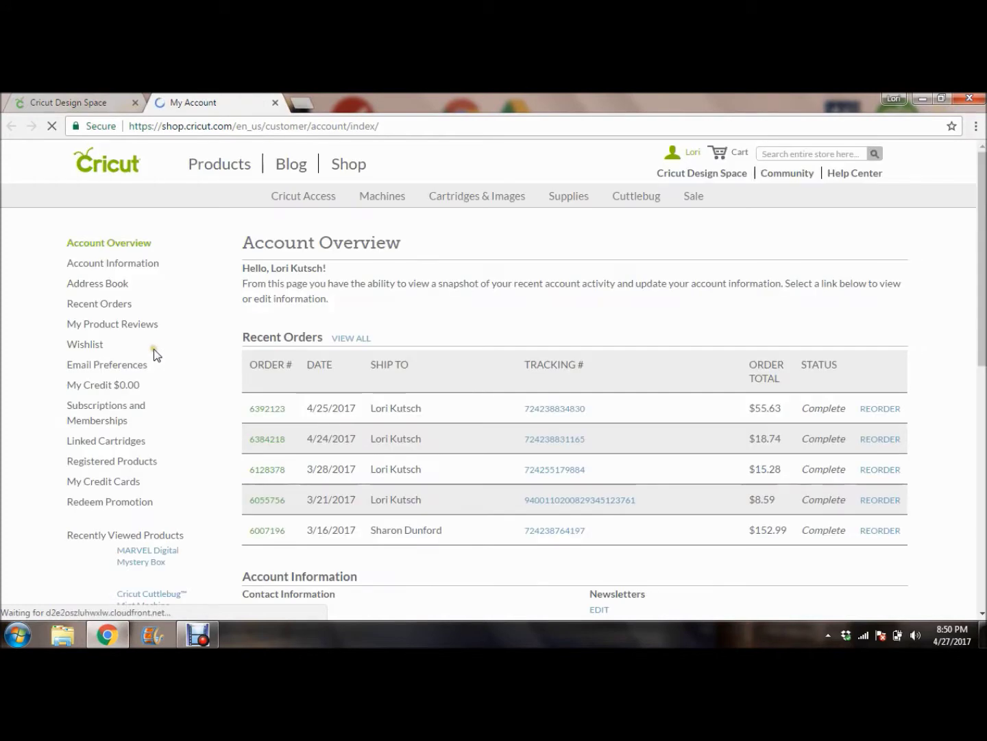
pyautogui.moveTo(478, 196)
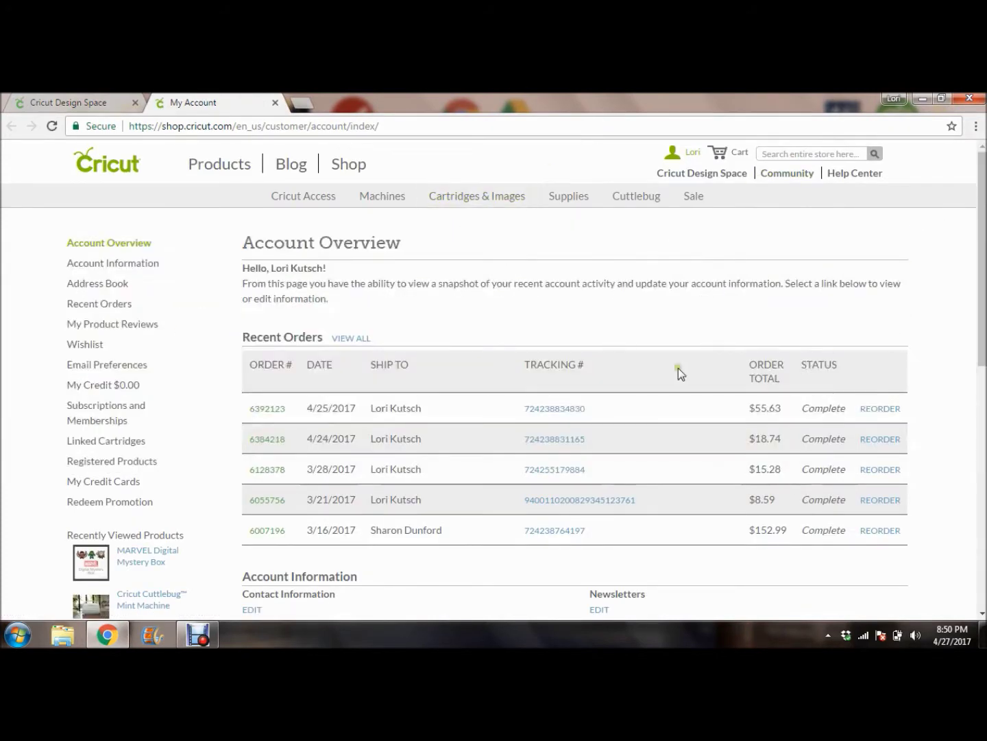
pyautogui.scroll(-1, 463, 389)
pyautogui.scroll(-1, 463, 389)
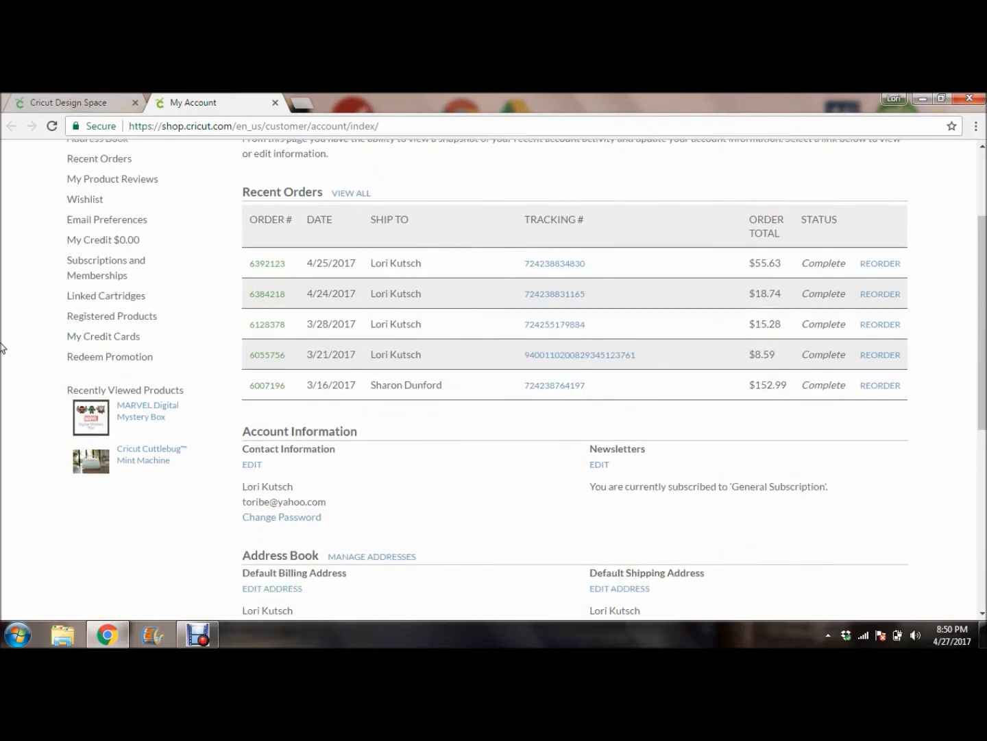
pyautogui.scroll(2, 2, 346)
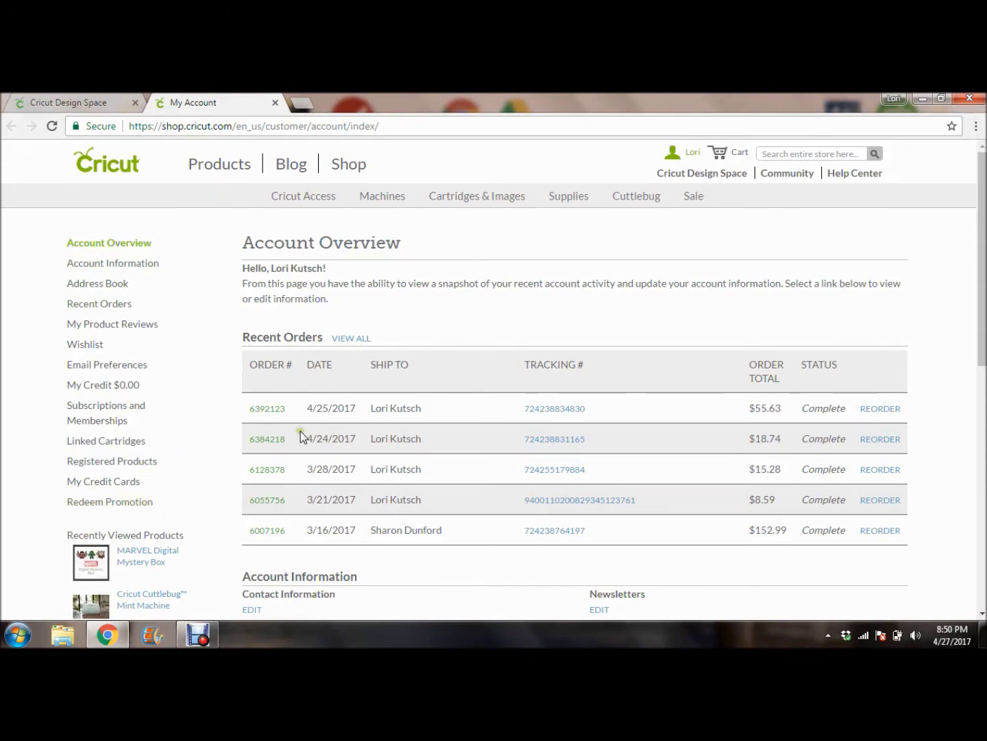
pyautogui.click(275, 102)
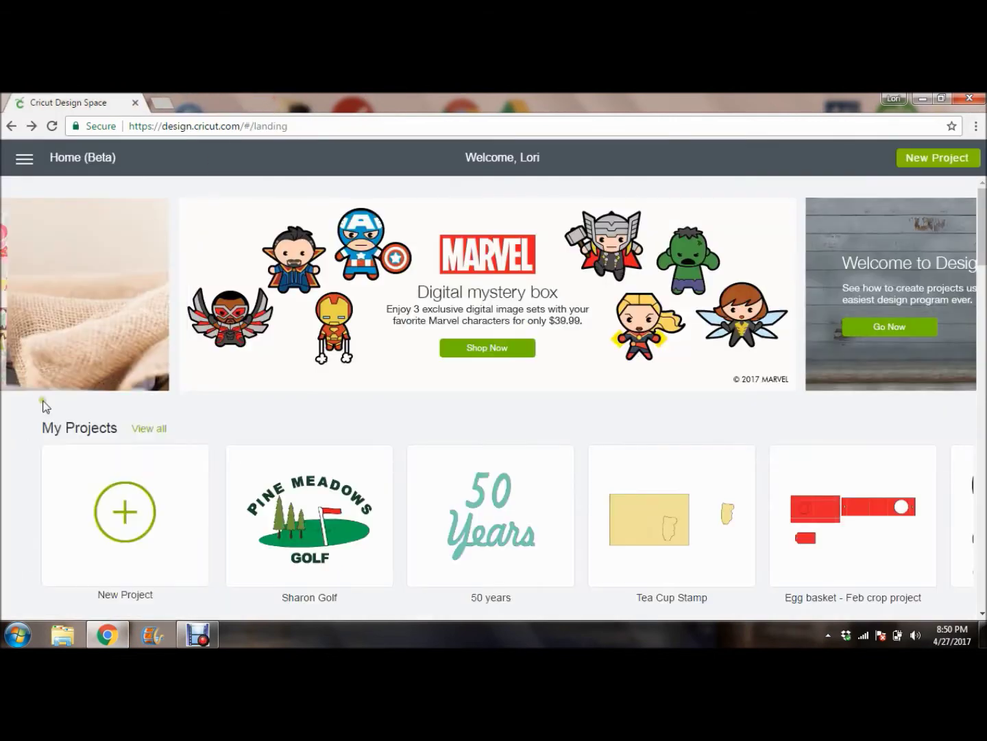
# - View the Cricut Access subscription offer and close it
pyautogui.click(24, 160)
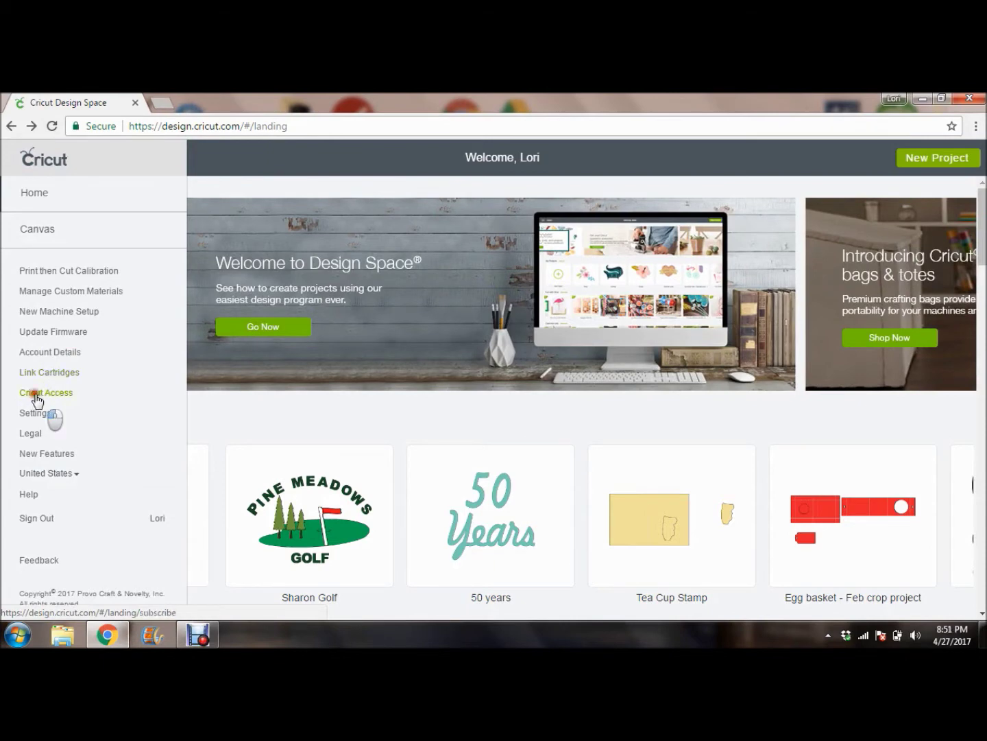
pyautogui.click(38, 393)
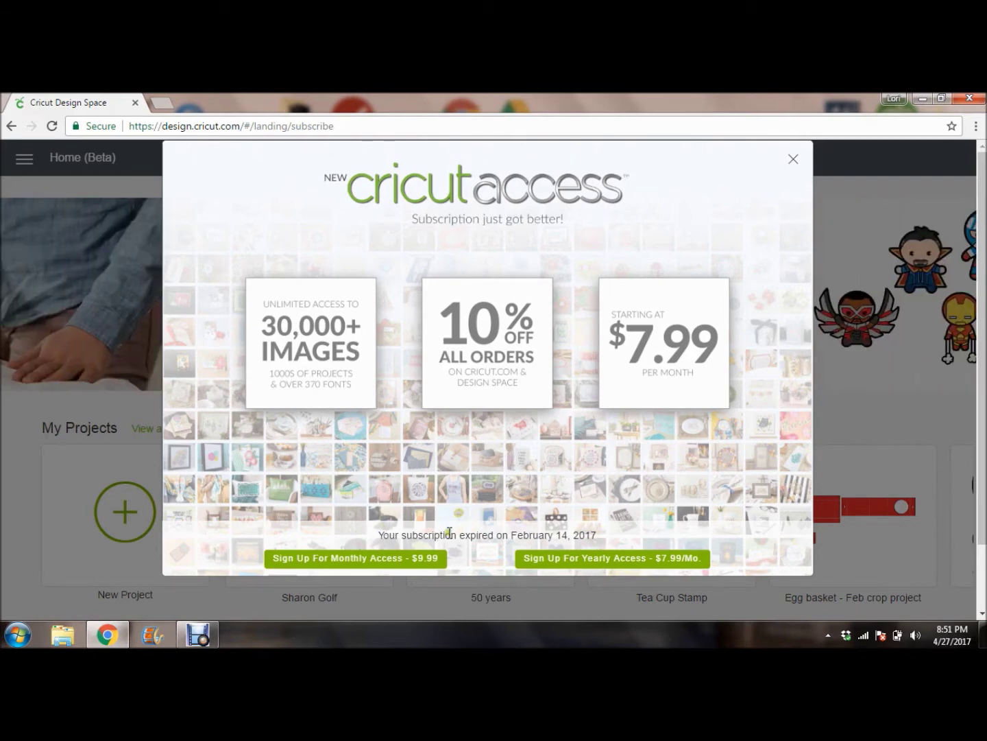
pyautogui.click(792, 164)
# - Open the Design Space settings and download the required plugin, choosing to open the installer when done
pyautogui.click(24, 158)
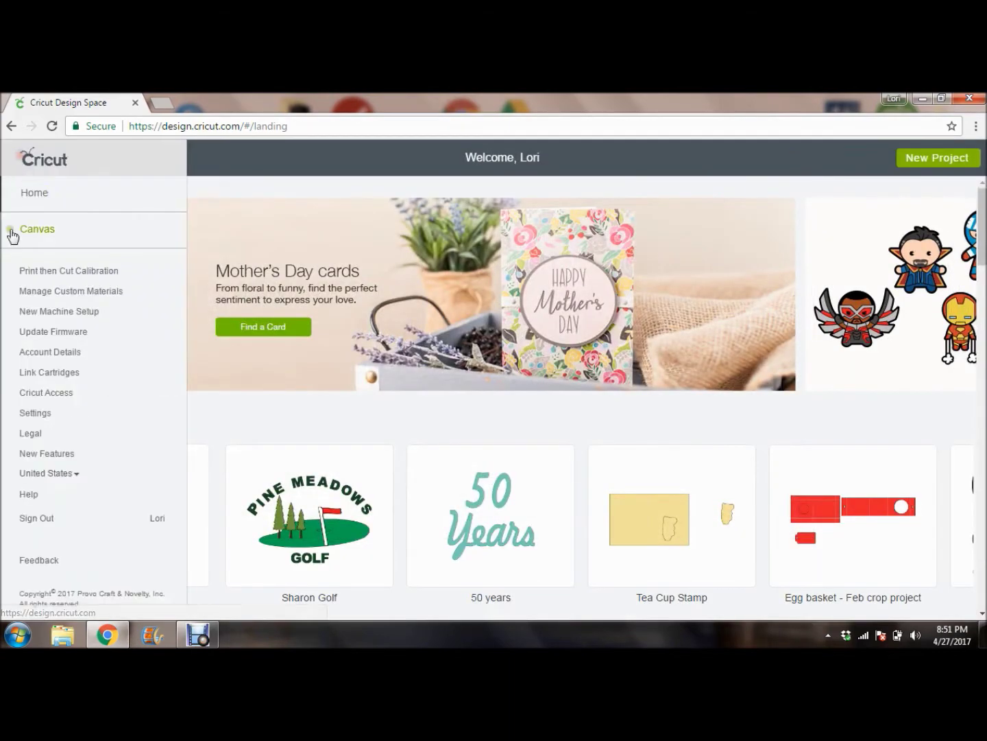
pyautogui.click(33, 414)
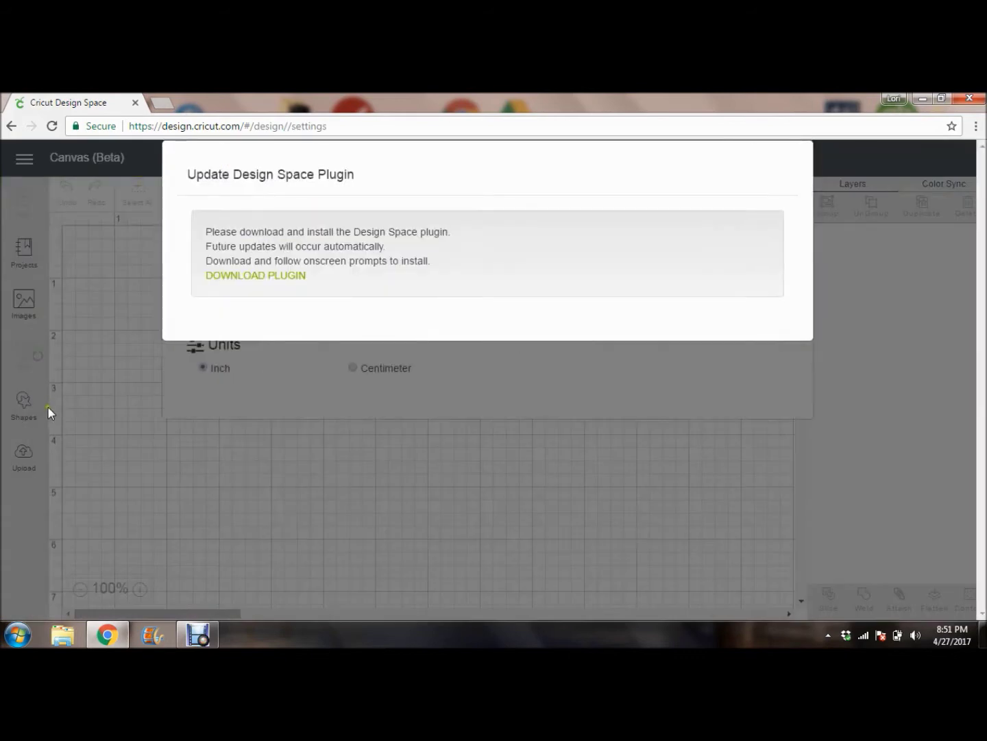
pyautogui.click(256, 277)
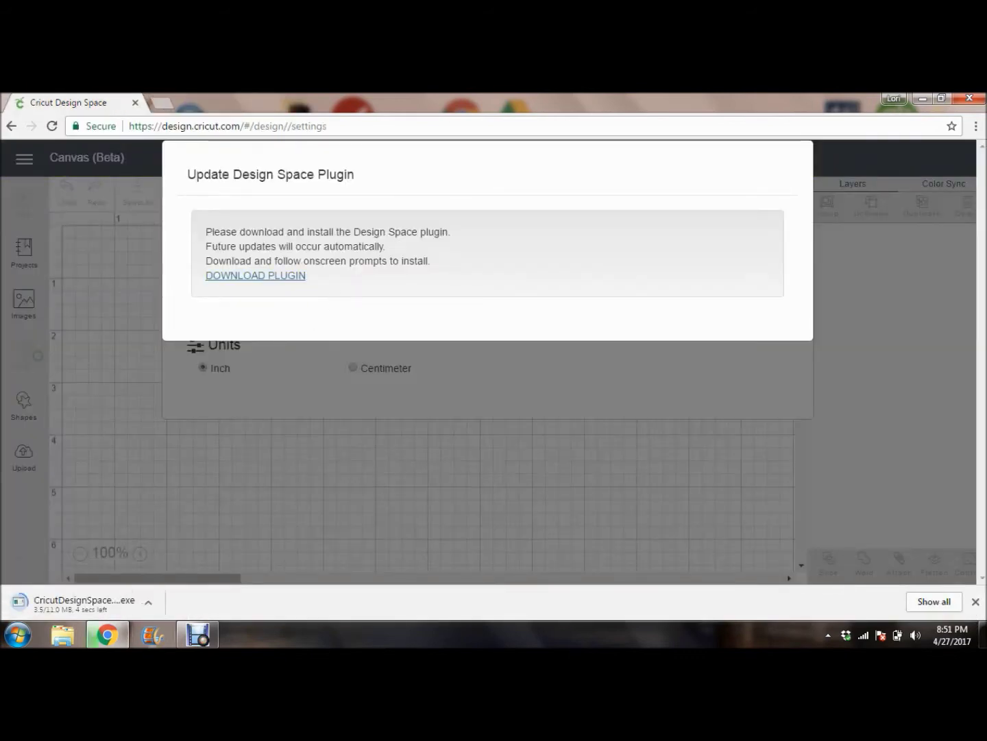
pyautogui.click(149, 602)
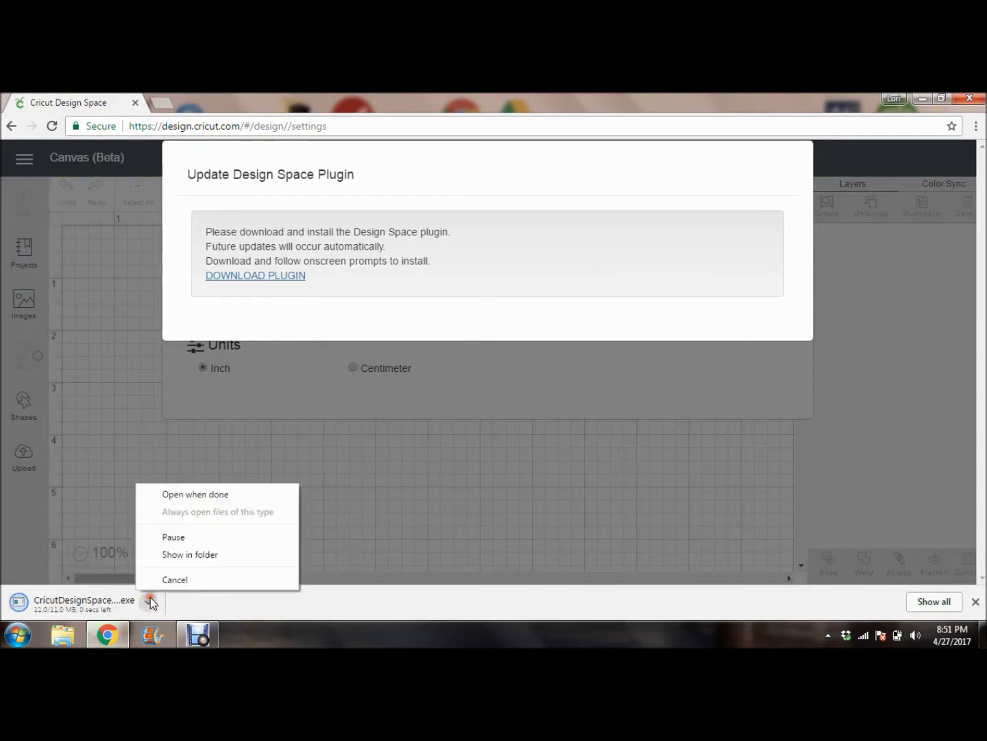
pyautogui.click(176, 495)
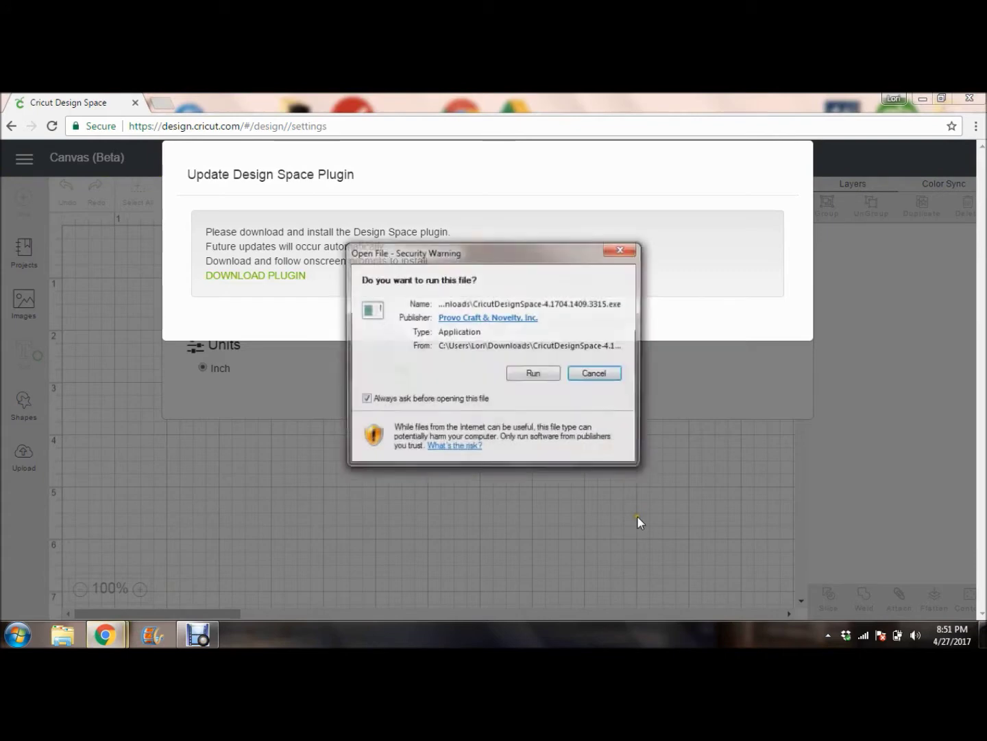
# - Run the Cricut Design Space installer, accept the license agreement, and complete the plugin installation
pyautogui.click(532, 373)
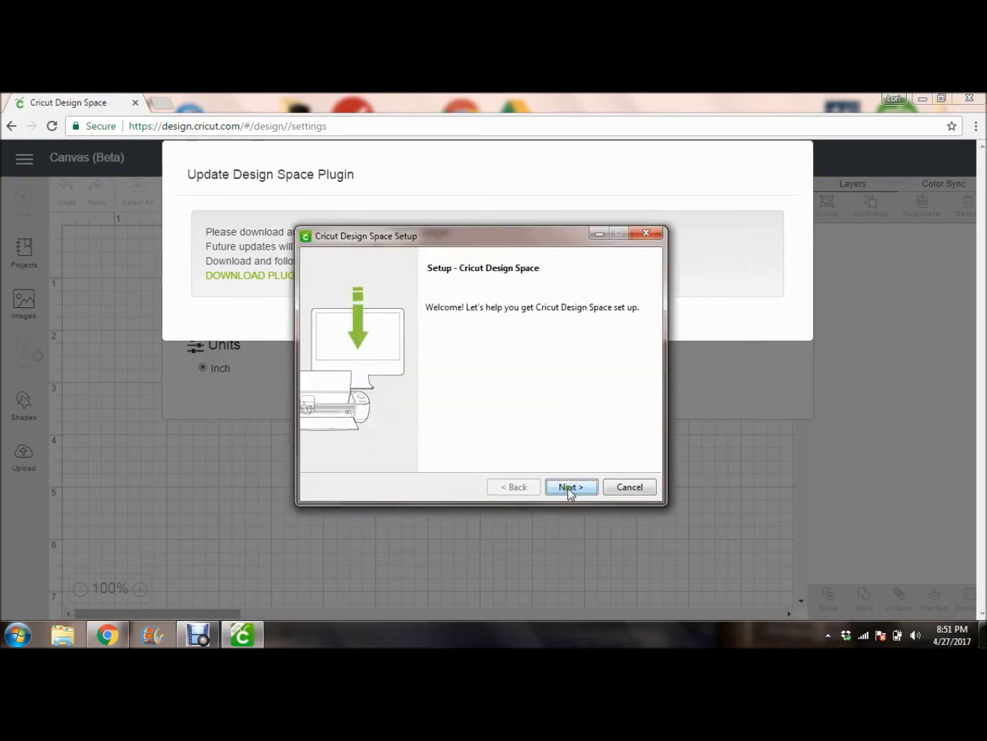
pyautogui.click(569, 488)
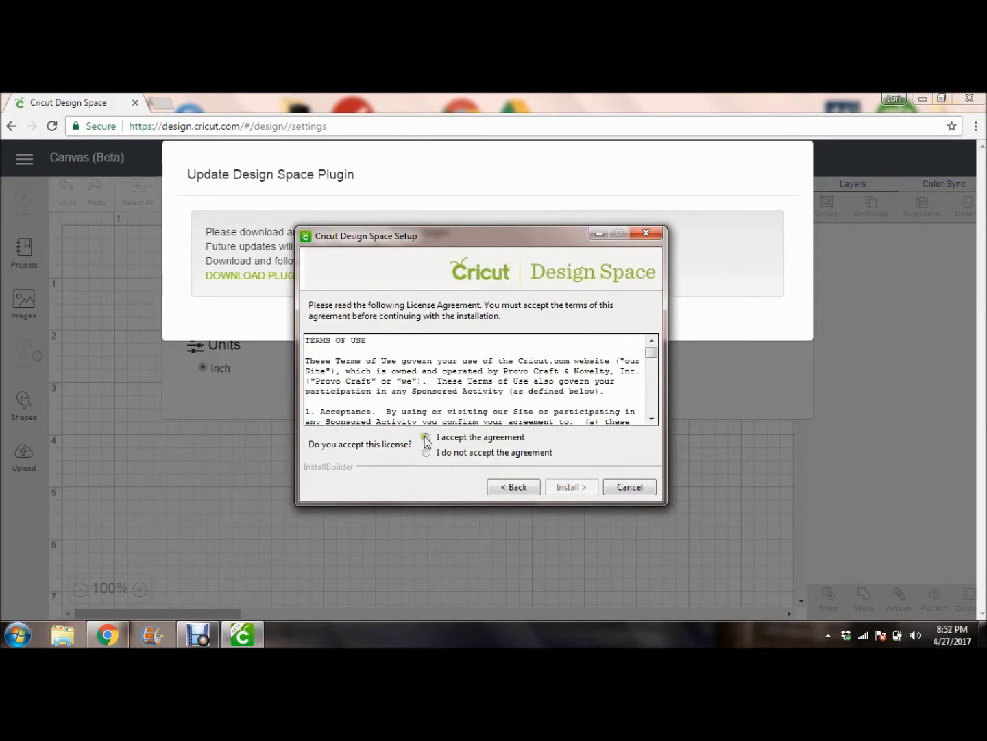
pyautogui.click(426, 438)
pyautogui.click(564, 487)
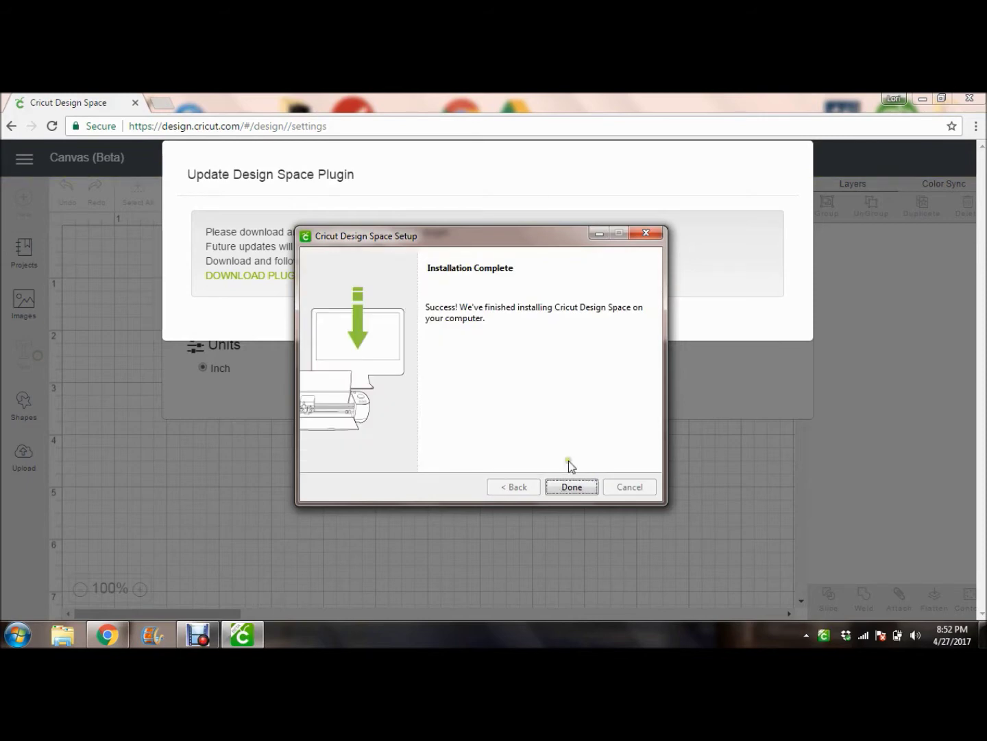
pyautogui.click(572, 487)
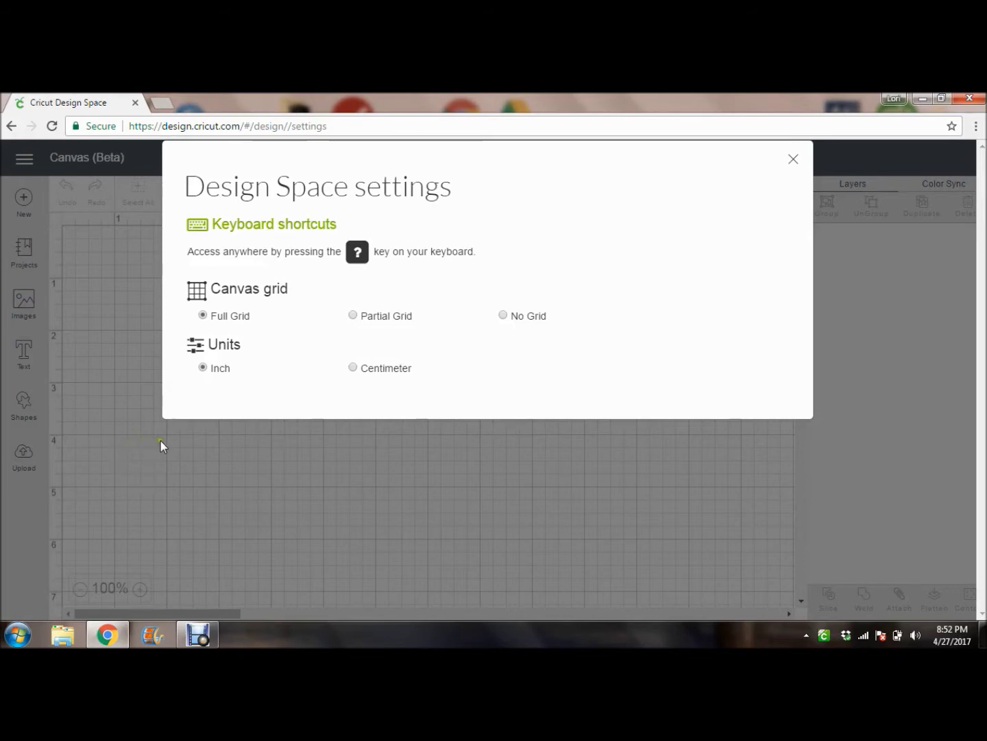
# - Try the Partial Grid option, set the canvas grid to No Grid, and set the units to Centimeter
pyautogui.click(353, 316)
pyautogui.click(503, 316)
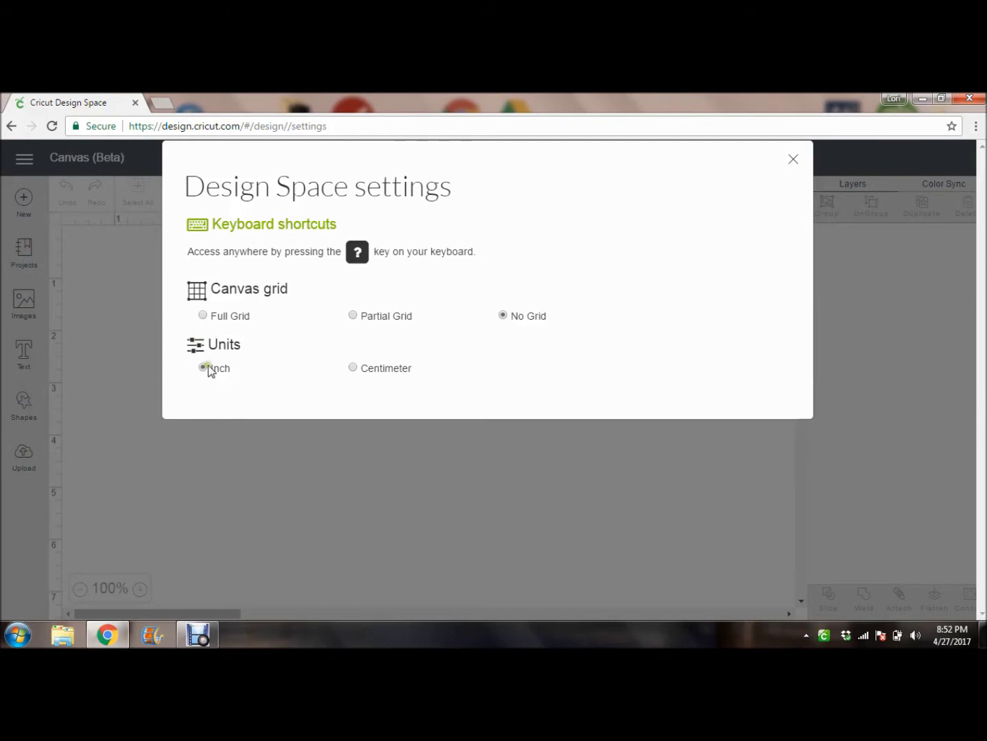
pyautogui.click(352, 368)
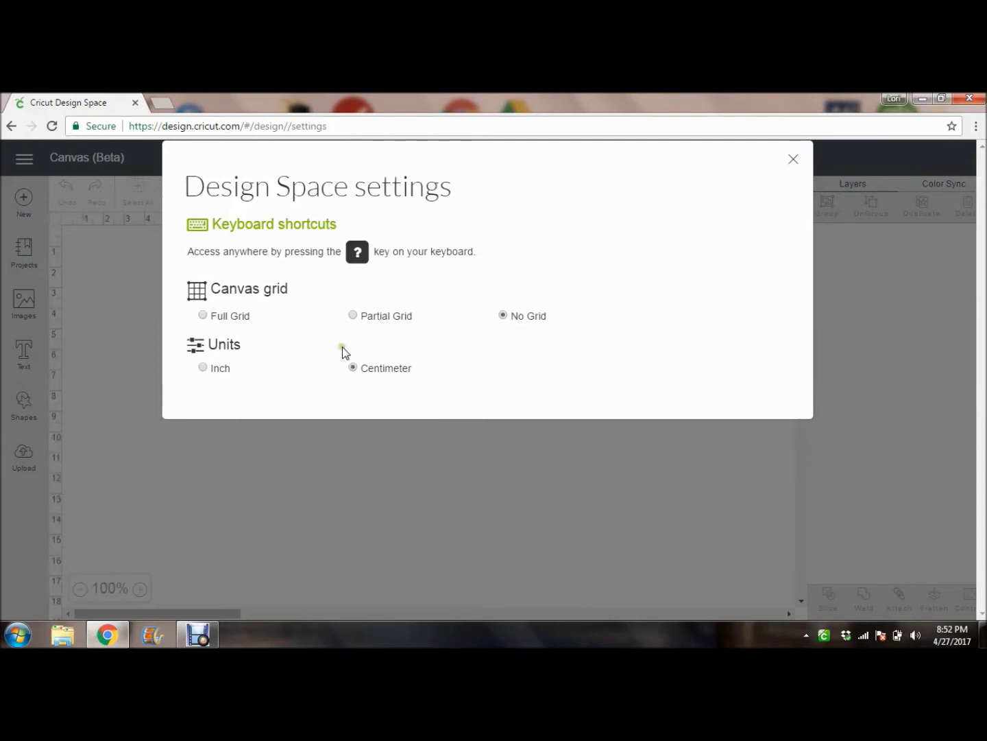
# - Set the canvas grid to Full Grid and the units to Inch, and close the Design Space settings
pyautogui.click(202, 316)
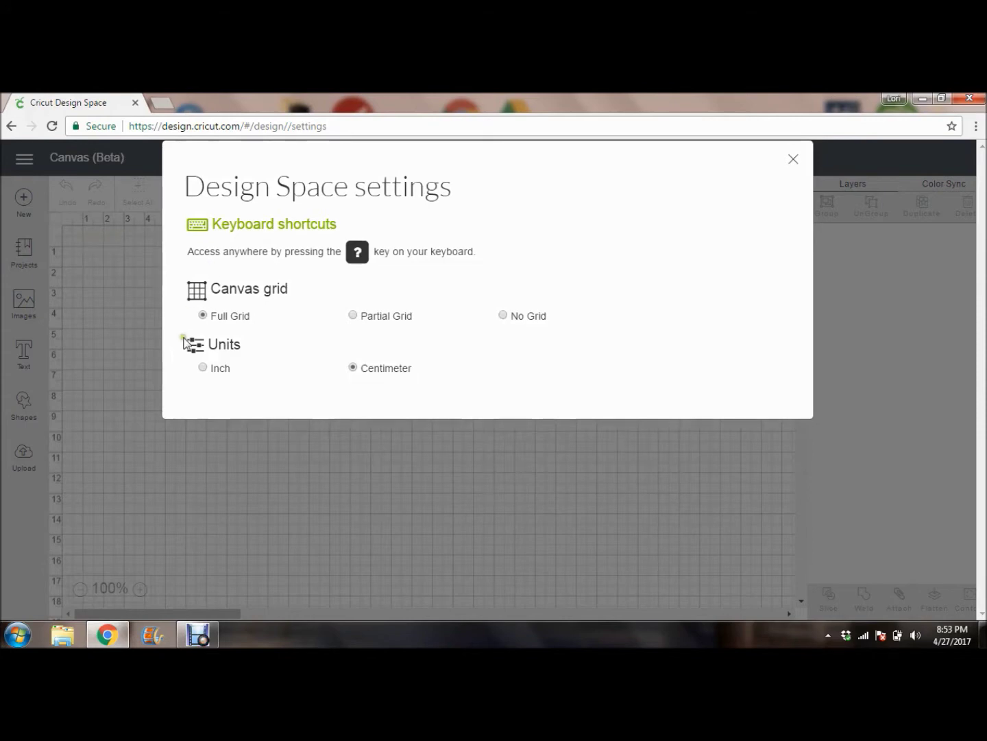
pyautogui.click(203, 369)
pyautogui.click(204, 315)
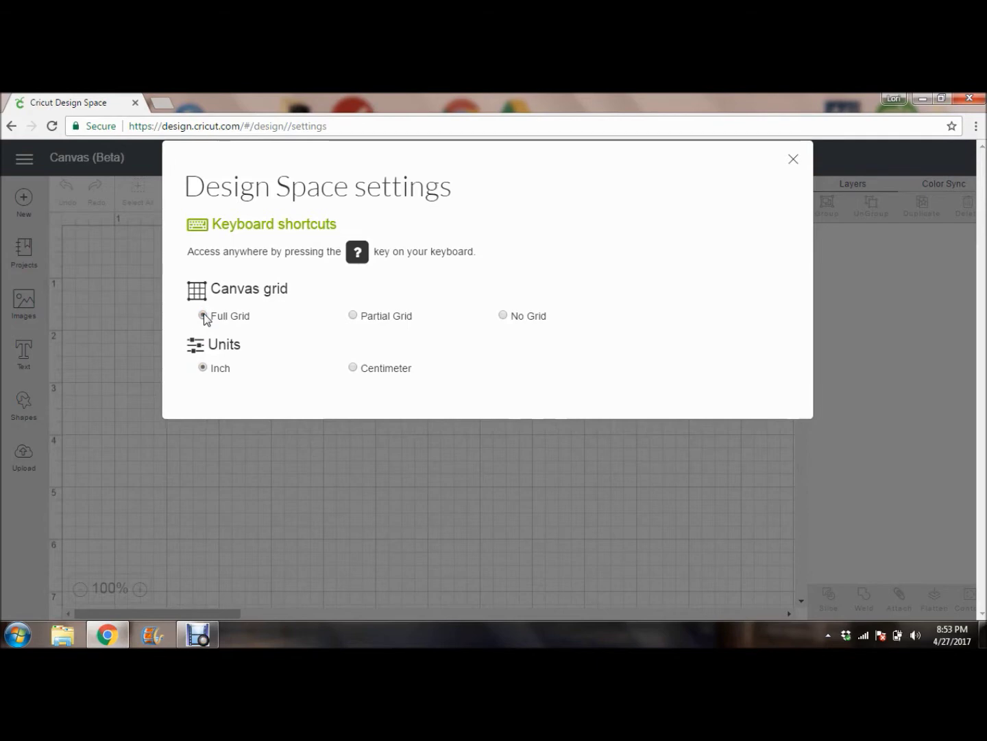
pyautogui.click(793, 160)
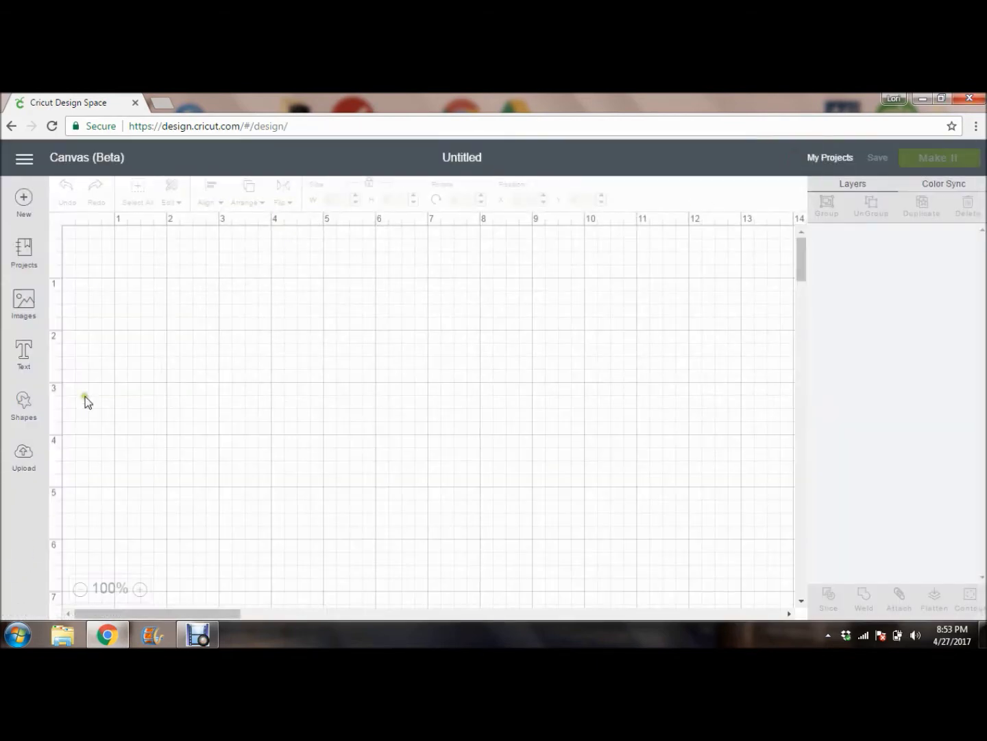
# - Open the New Features overview and page through all of its welcome slides until it closes
pyautogui.click(24, 159)
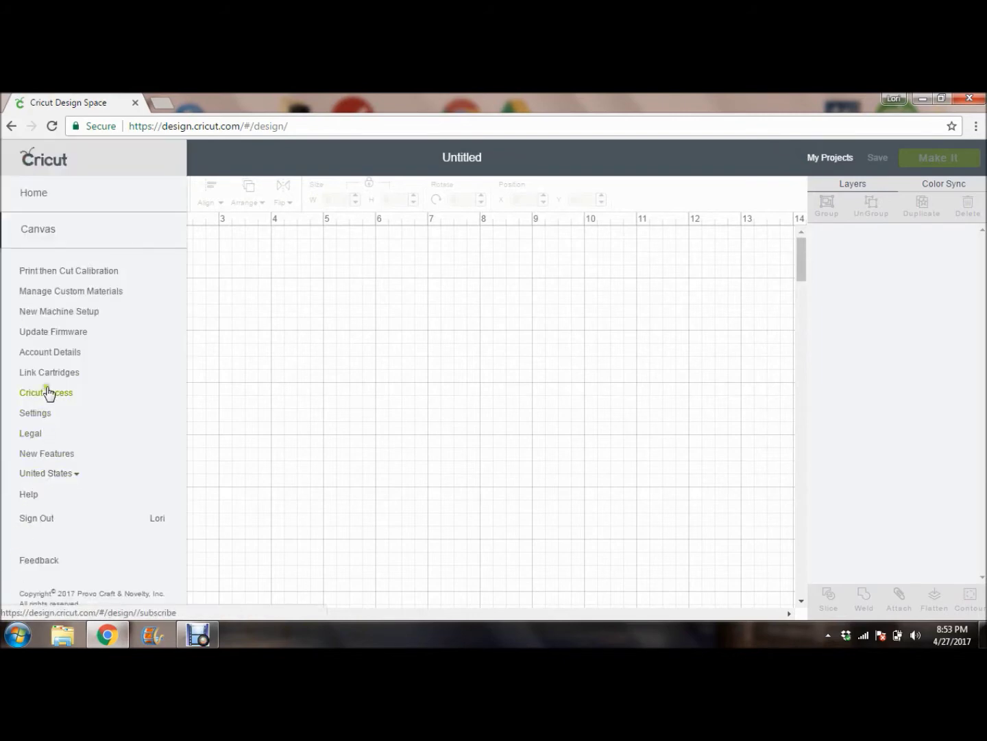
pyautogui.click(52, 455)
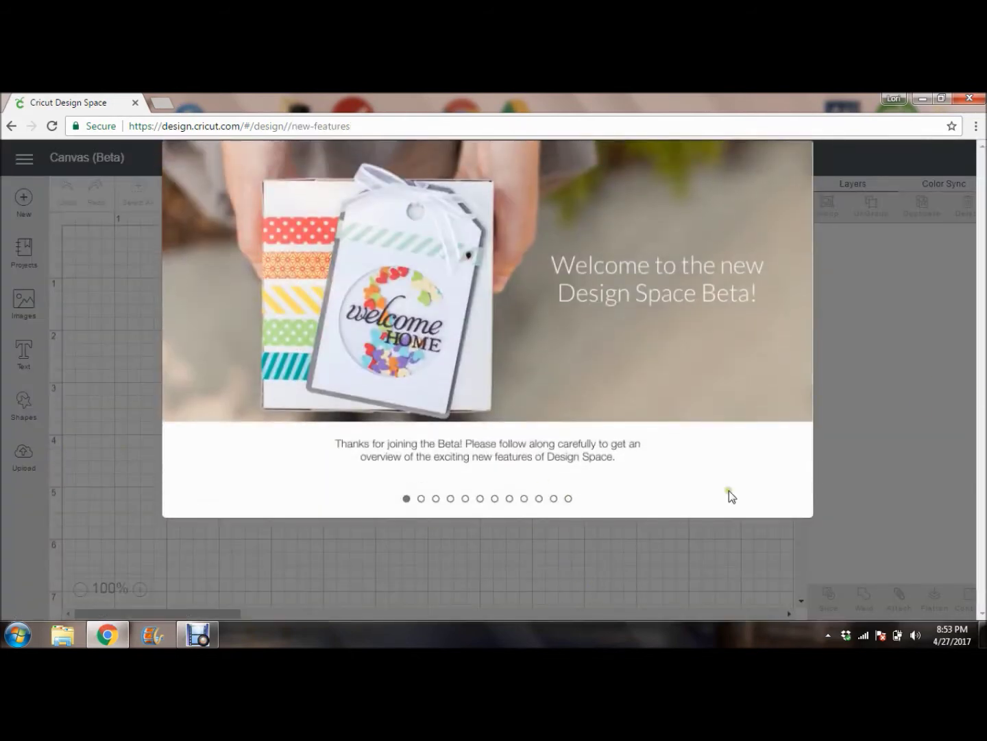
pyautogui.click(804, 150)
pyautogui.click(797, 480)
pyautogui.click(797, 480)
pyautogui.click(798, 480)
pyautogui.click(797, 480)
pyautogui.click(797, 484)
pyautogui.click(797, 484)
pyautogui.click(797, 483)
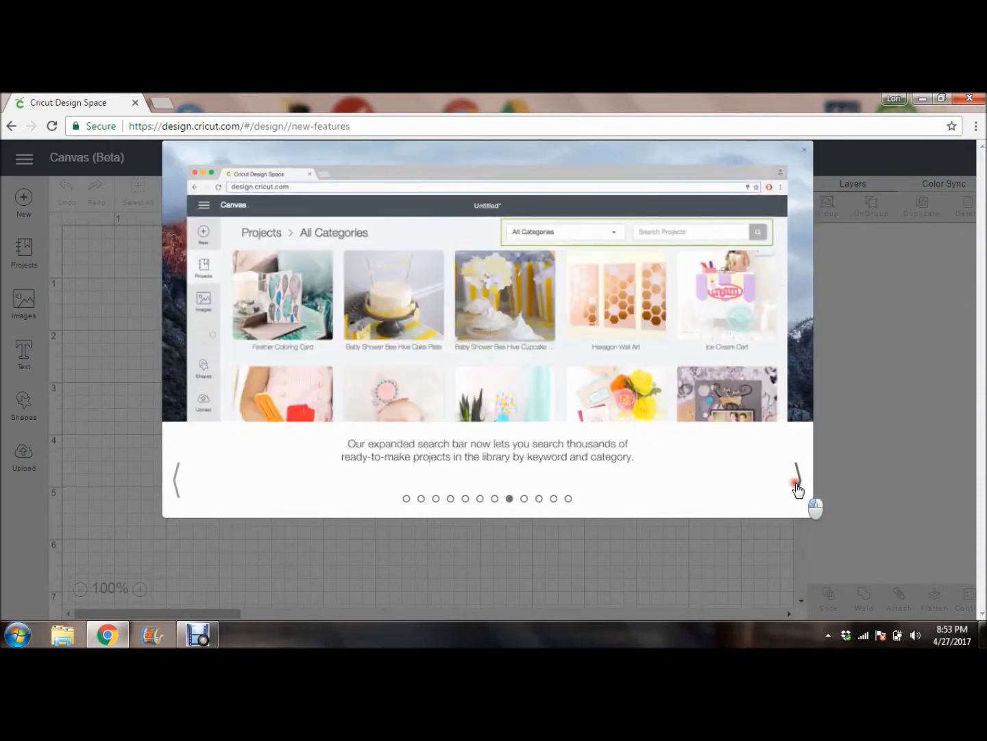
pyautogui.click(797, 483)
pyautogui.click(797, 483)
pyautogui.click(797, 483)
pyautogui.click(796, 483)
pyautogui.click(796, 483)
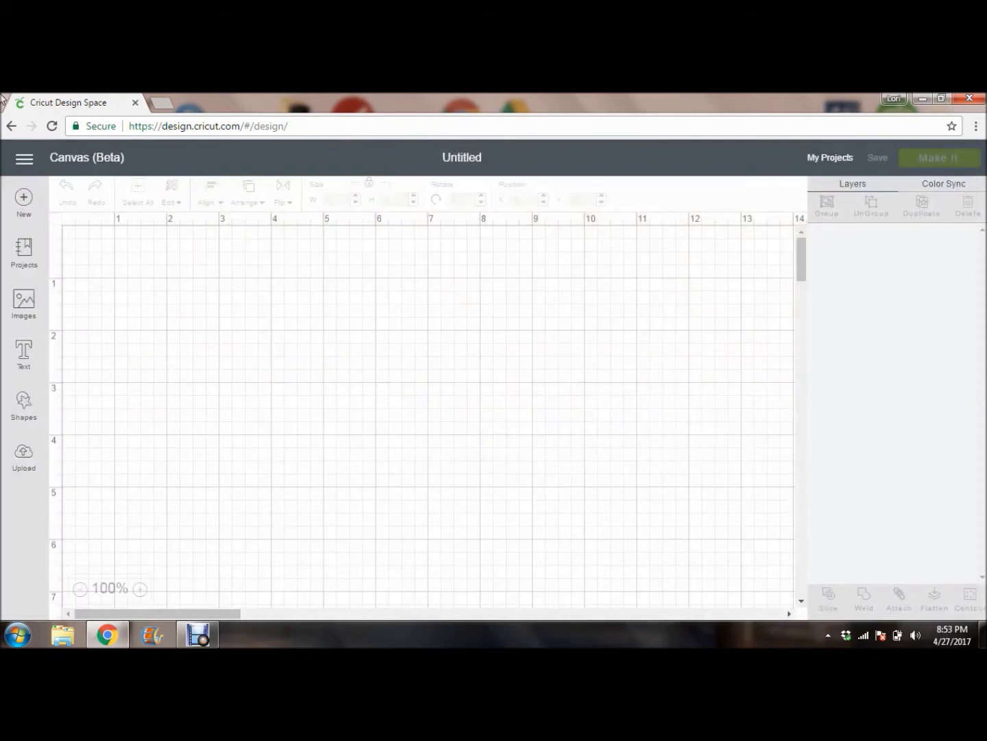
# - Examine the country choices offered in the main menu and close the list without changing the country
pyautogui.click(18, 164)
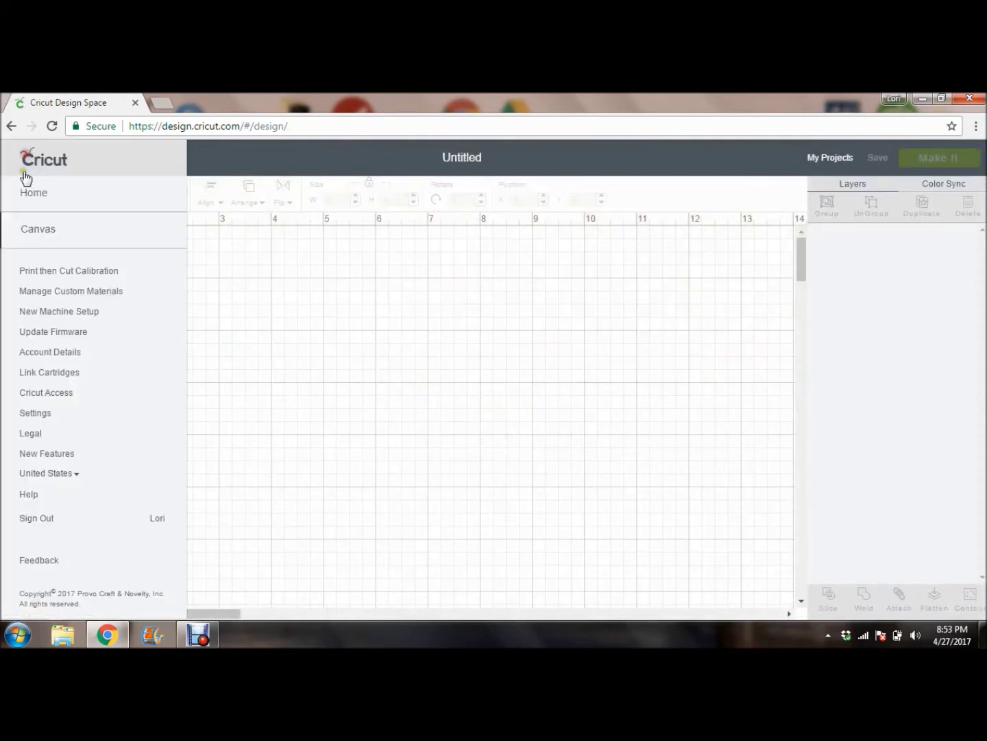
pyautogui.click(55, 477)
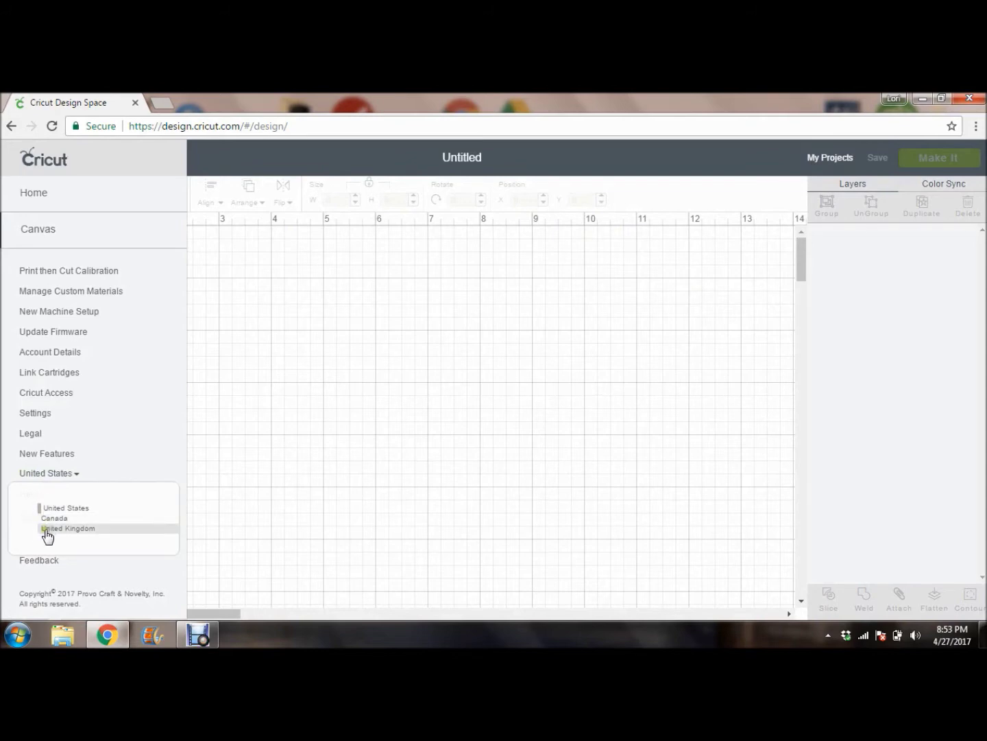
pyautogui.click(41, 476)
pyautogui.click(42, 477)
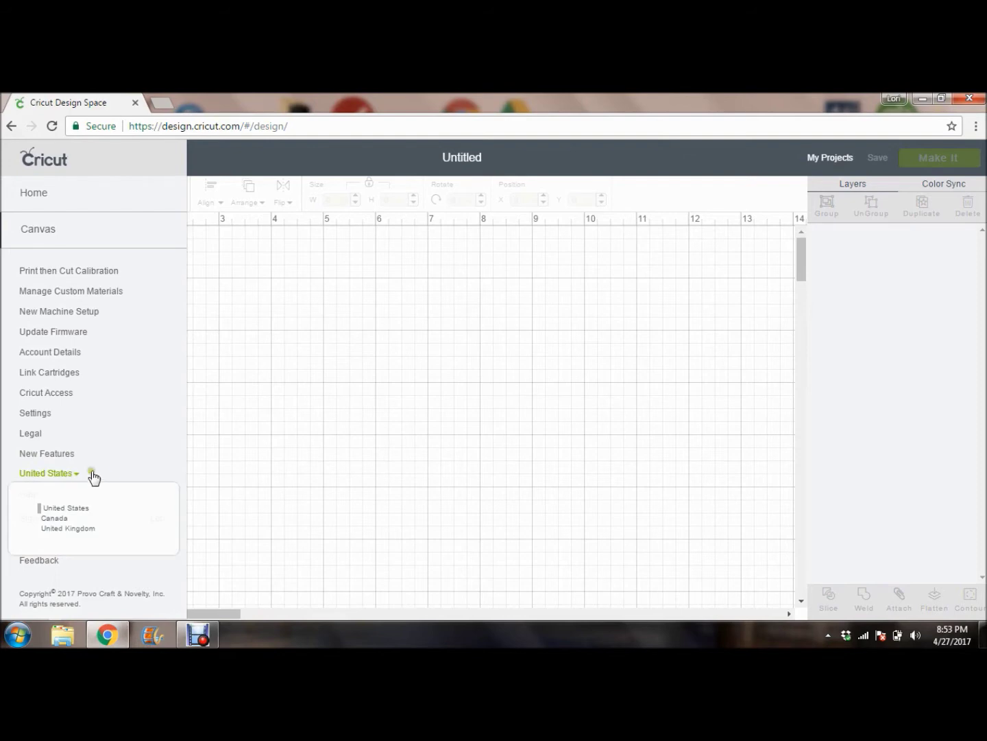
pyautogui.click(104, 471)
pyautogui.click(25, 159)
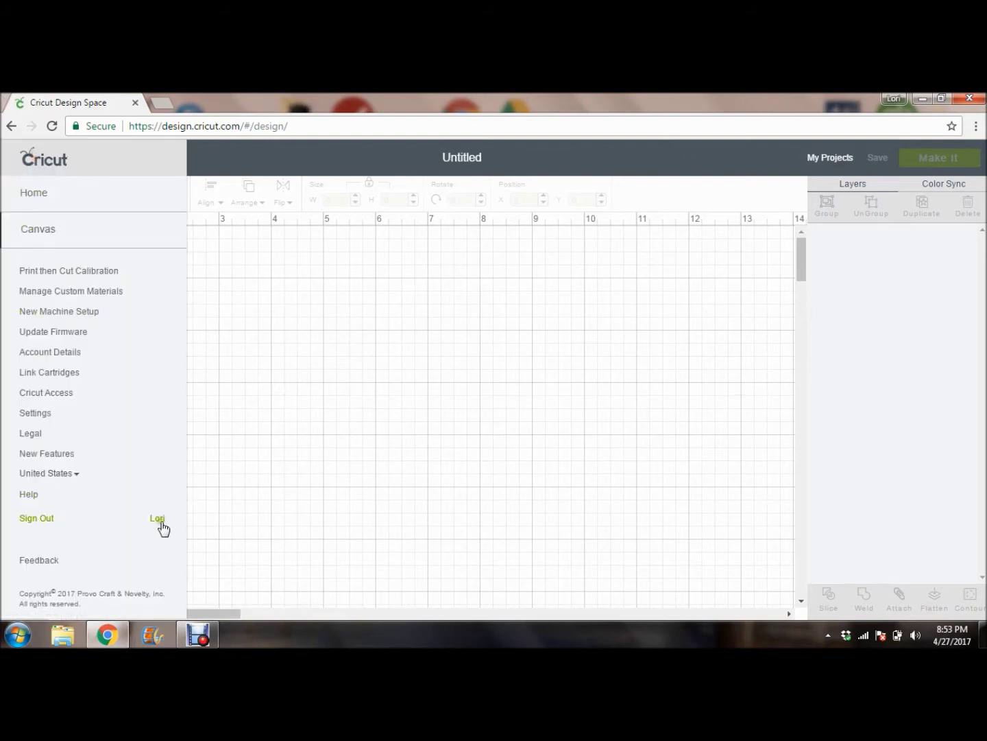
# - Go to the Home page and cycle through the promotional banners above My Projects
pyautogui.click(33, 196)
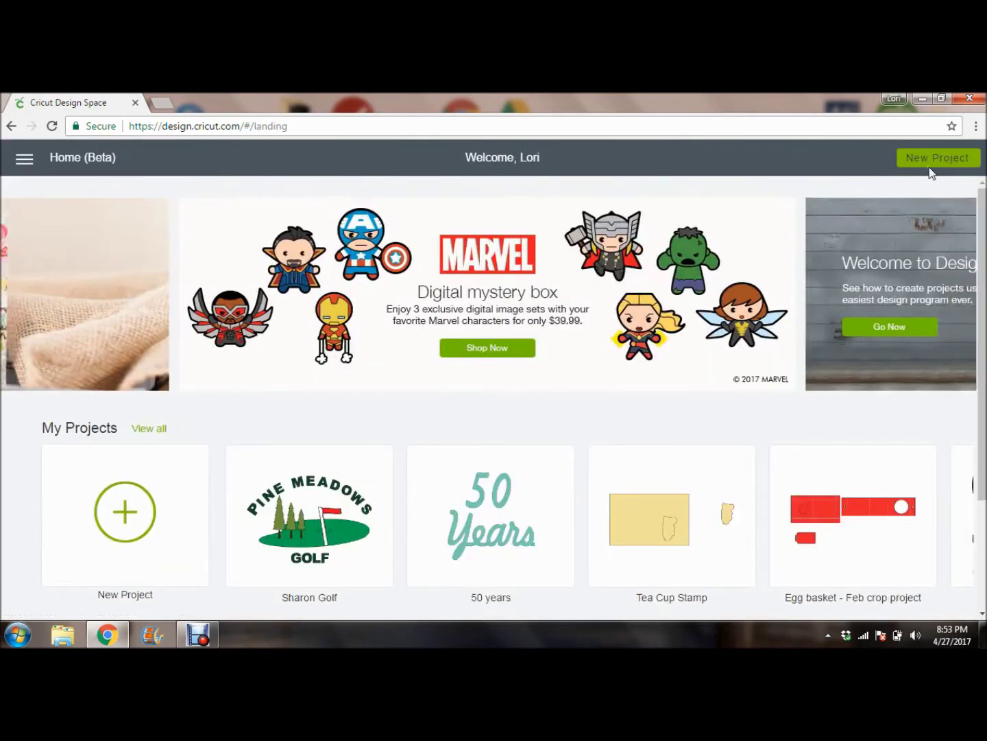
pyautogui.scroll(-5, 439, 466)
pyautogui.scroll(3, 490, 447)
pyautogui.scroll(2, 490, 447)
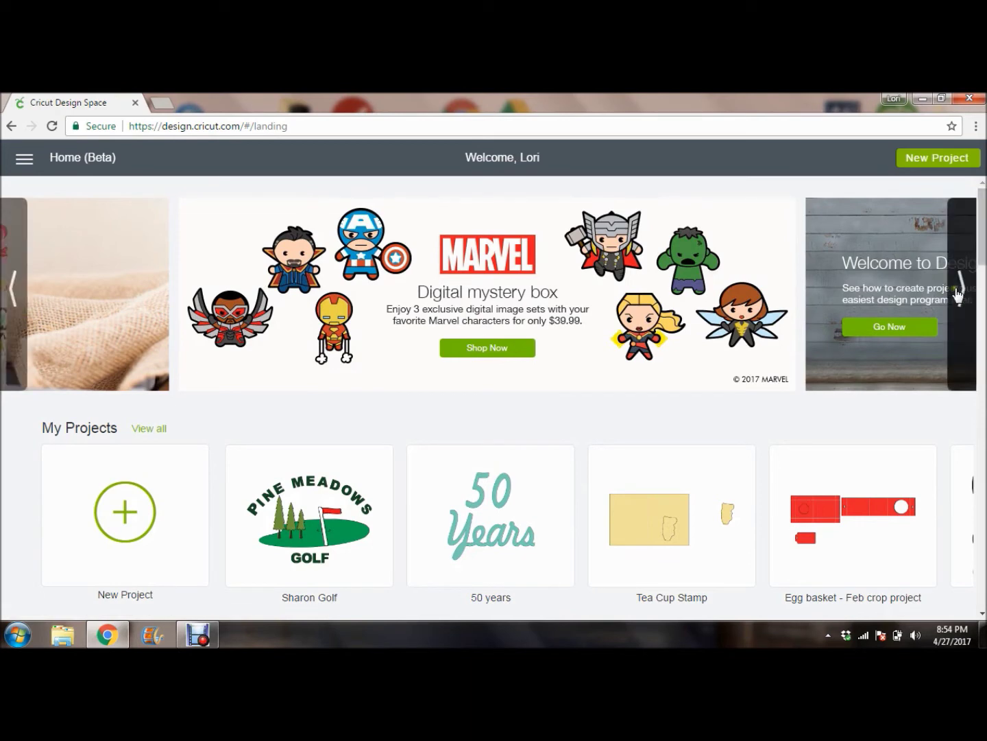
pyautogui.click(961, 292)
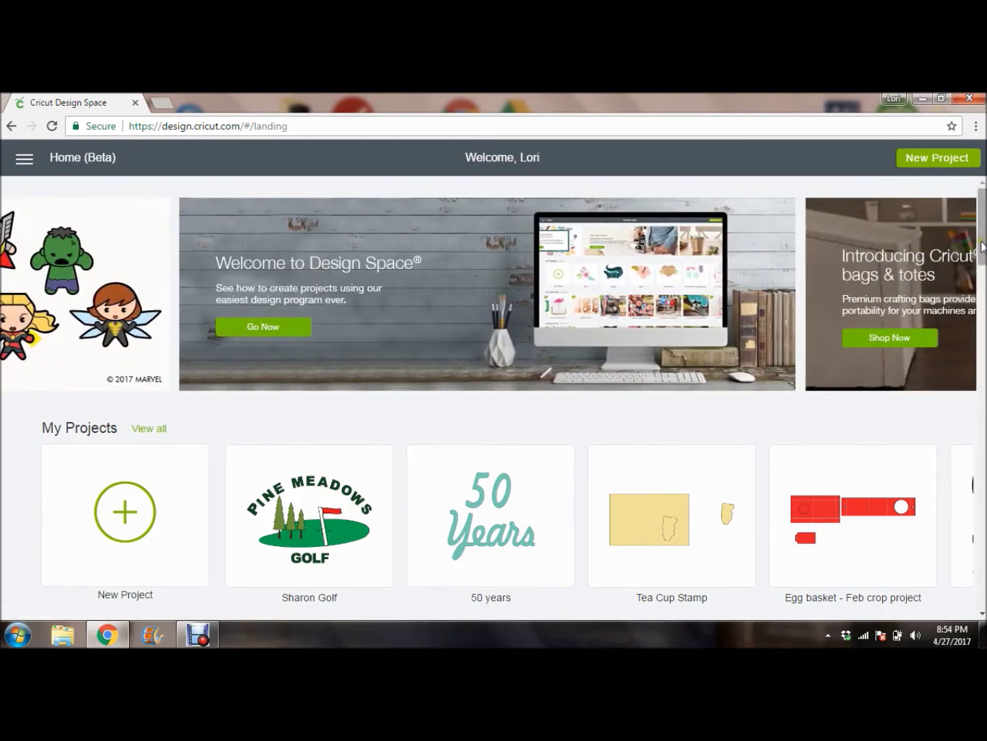
pyautogui.click(826, 258)
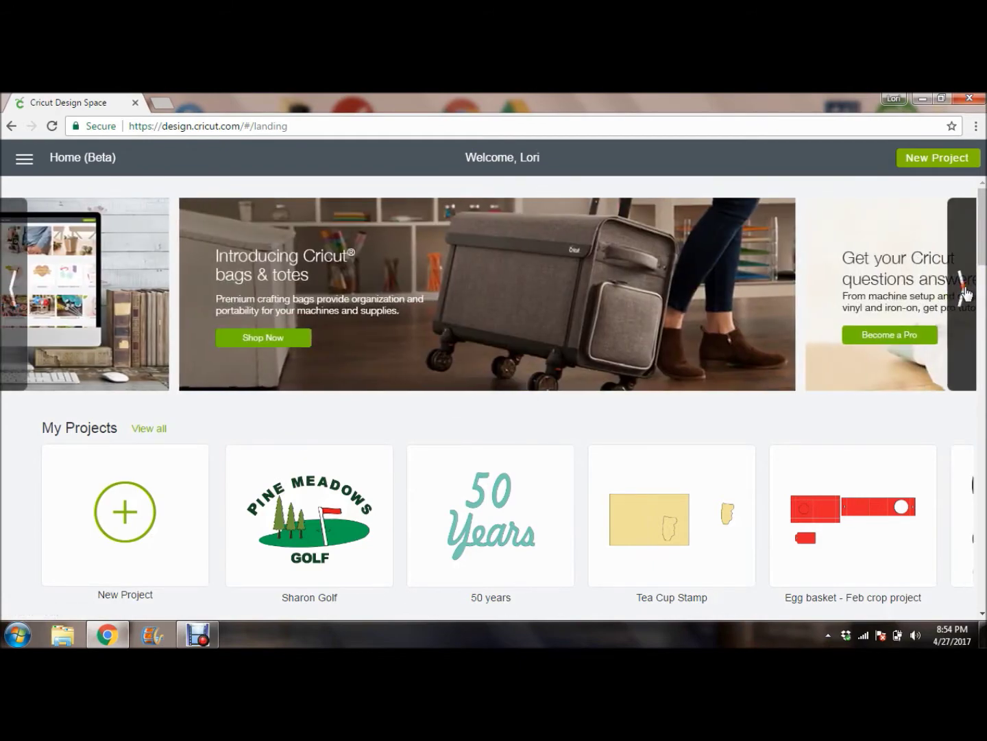
pyautogui.click(965, 291)
pyautogui.click(965, 291)
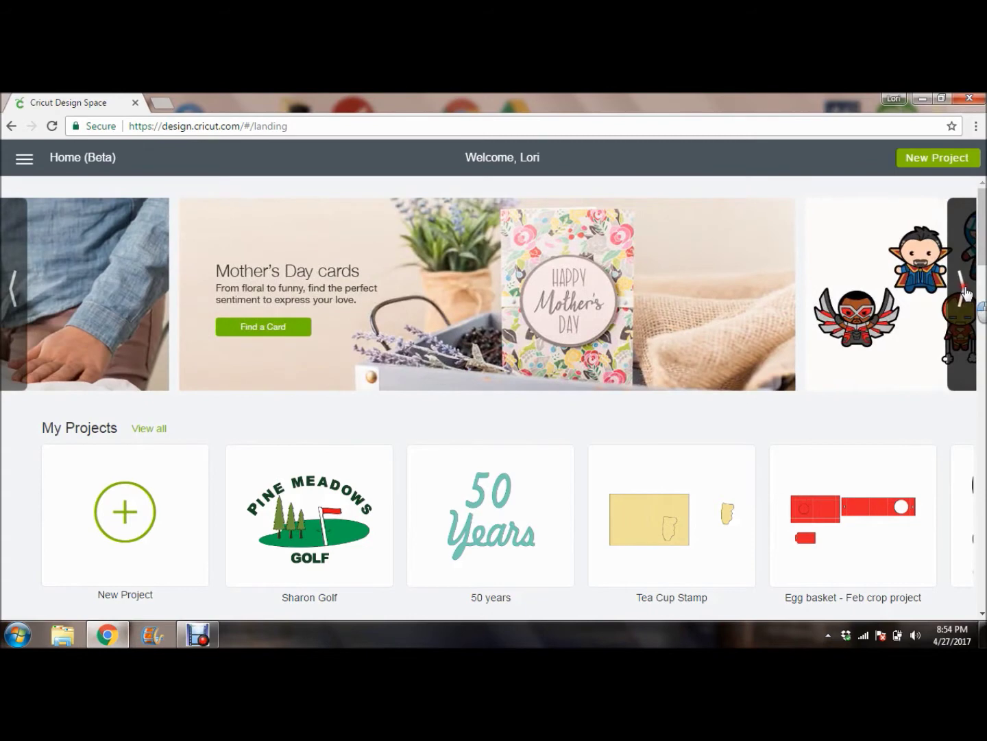
pyautogui.click(965, 291)
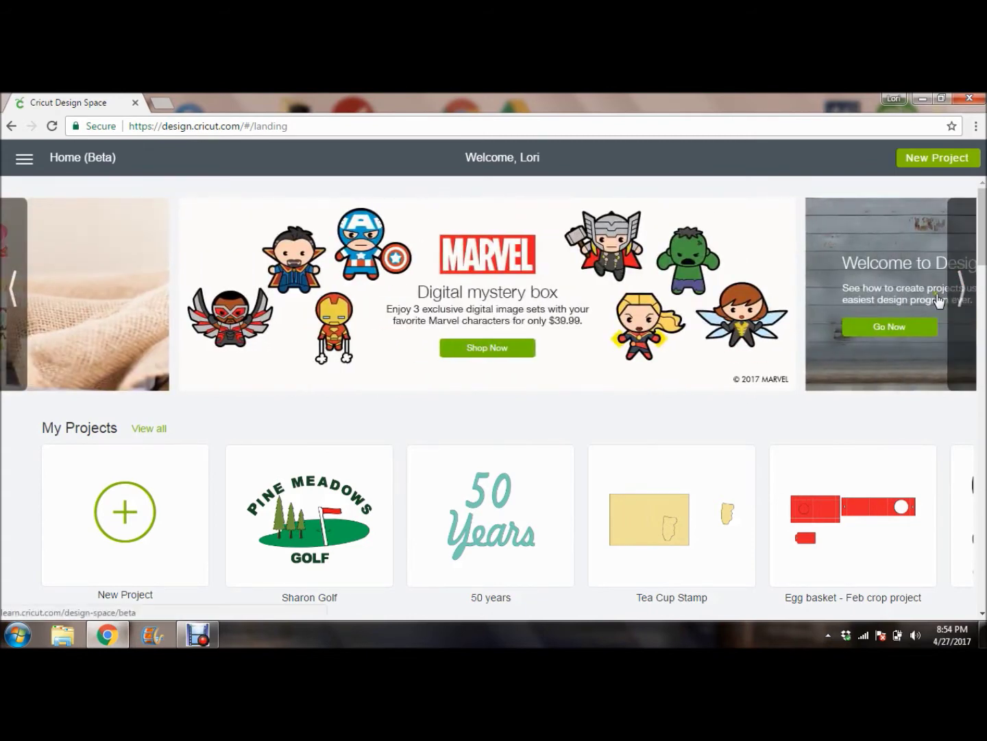
# - Browse through the saved designs in the My Projects row on the Home page
pyautogui.scroll(-2, 943, 298)
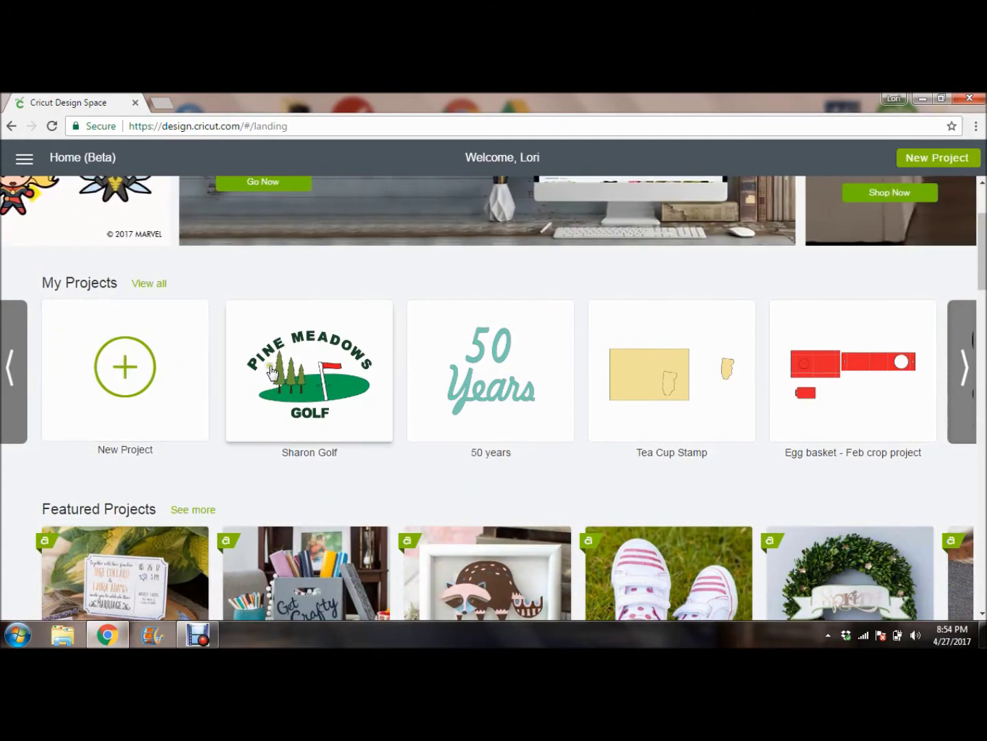
pyautogui.click(965, 370)
pyautogui.click(965, 370)
pyautogui.click(965, 371)
pyautogui.click(965, 370)
pyautogui.click(964, 370)
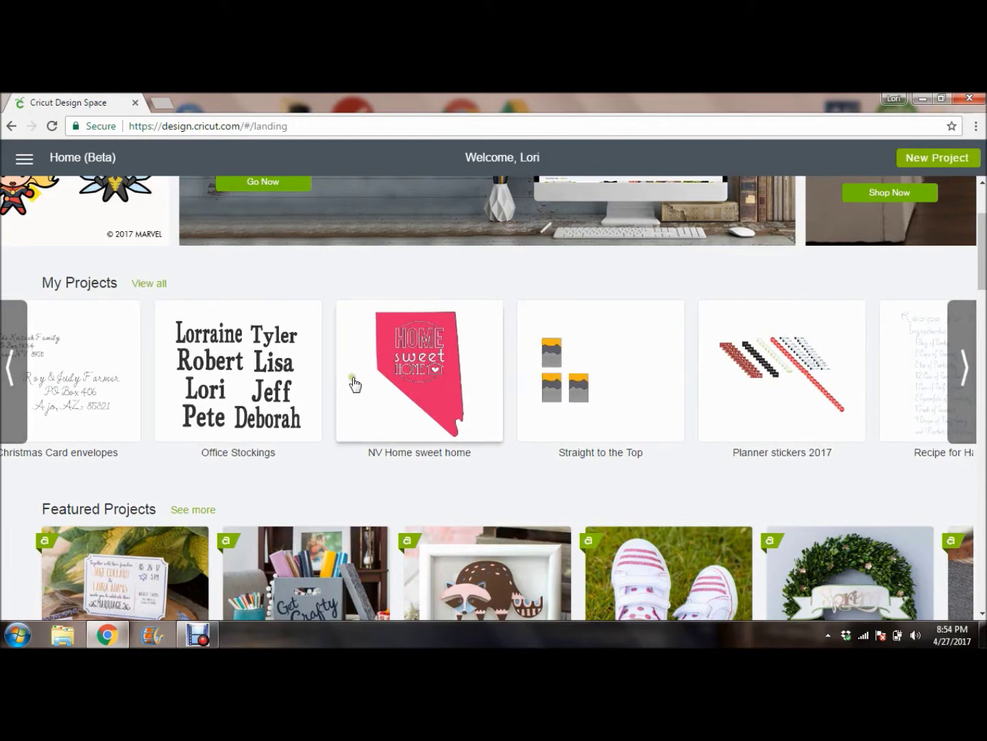
# - Look over Featured Projects and What's New for Cricut Access, and browse the How Does your Garden Grow? row
pyautogui.scroll(-3, 354, 382)
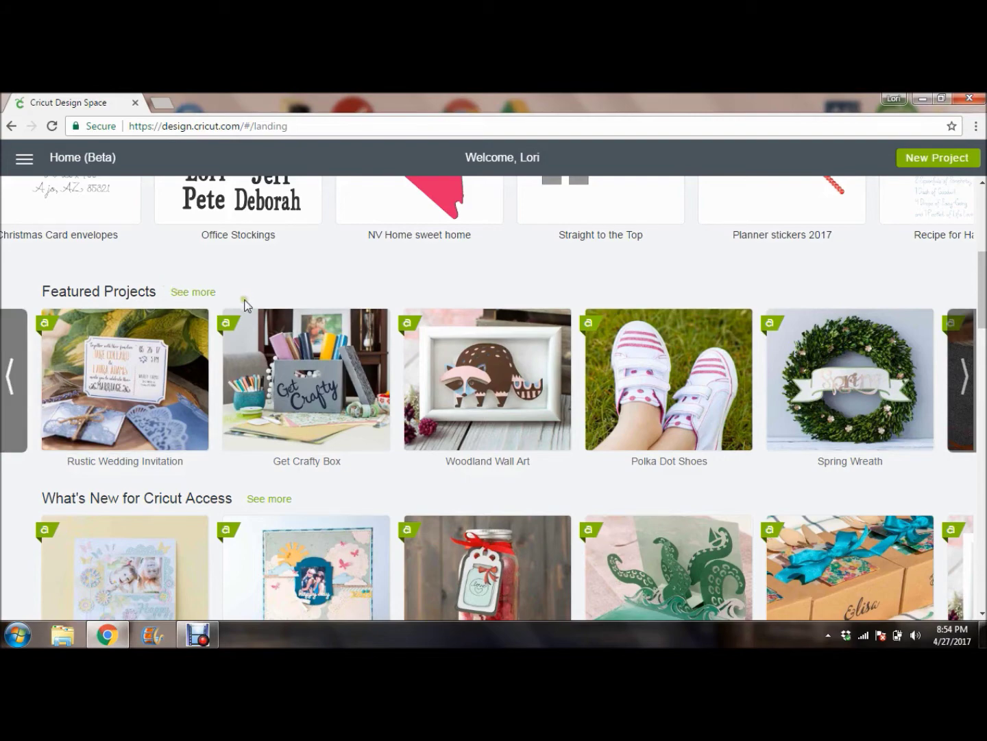
pyautogui.scroll(-3, 244, 305)
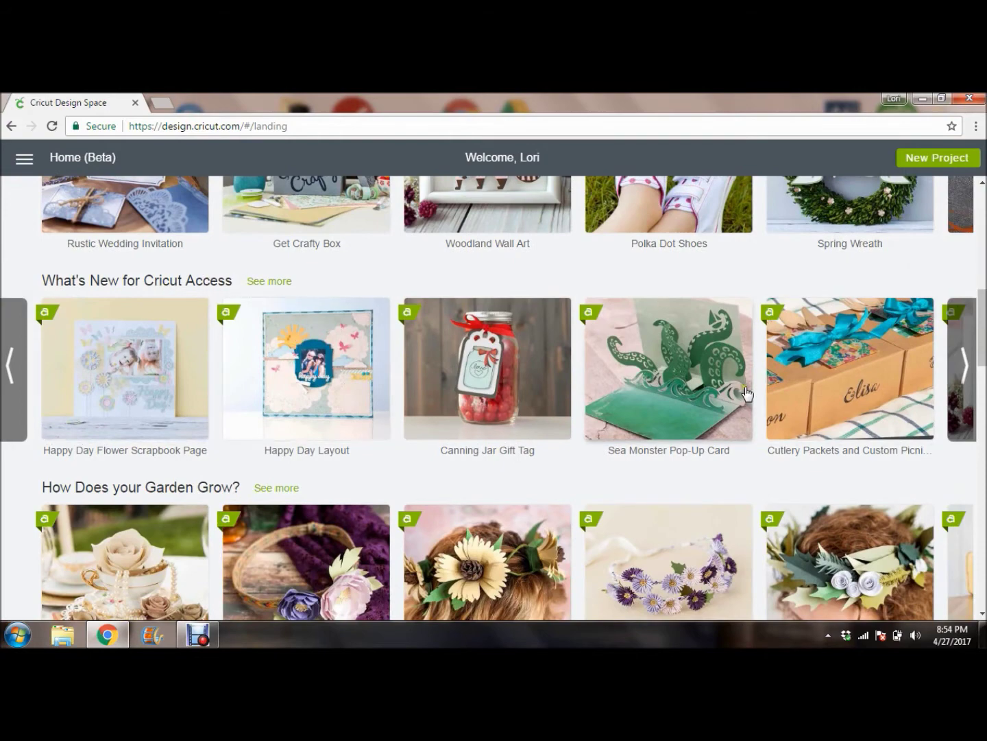
pyautogui.scroll(-3, 747, 393)
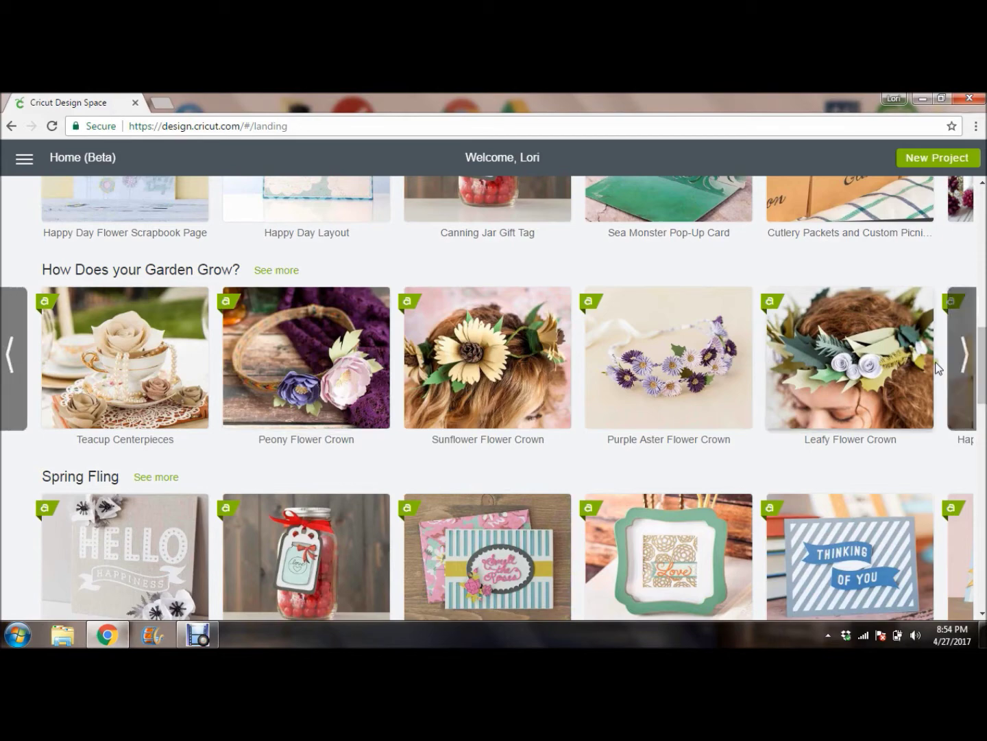
pyautogui.click(969, 359)
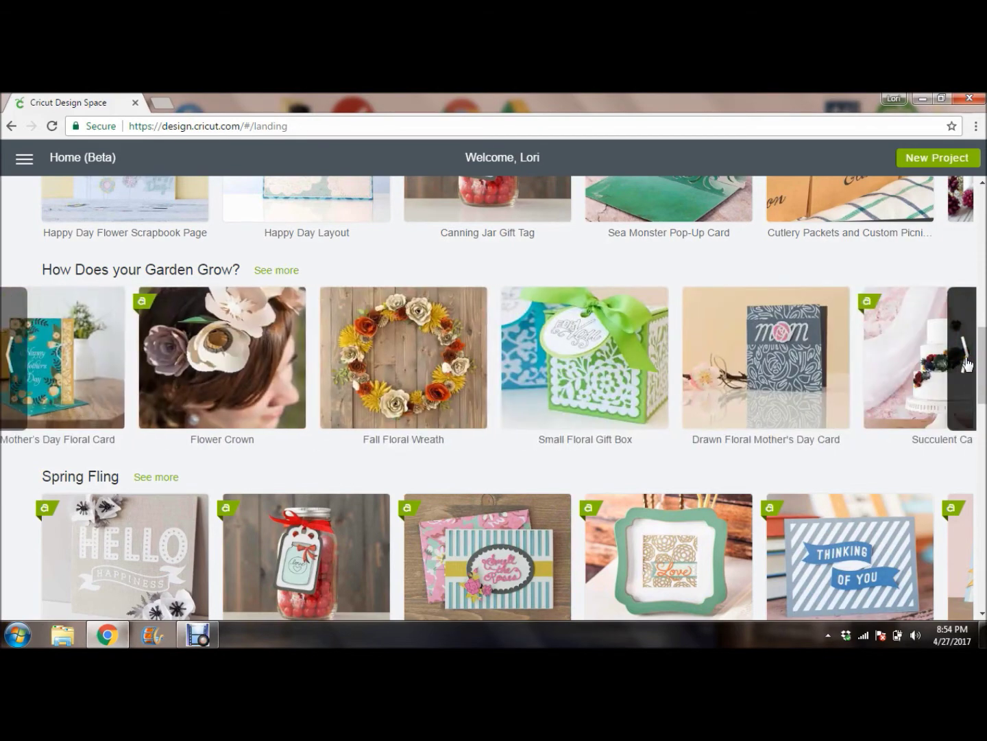
pyautogui.click(967, 361)
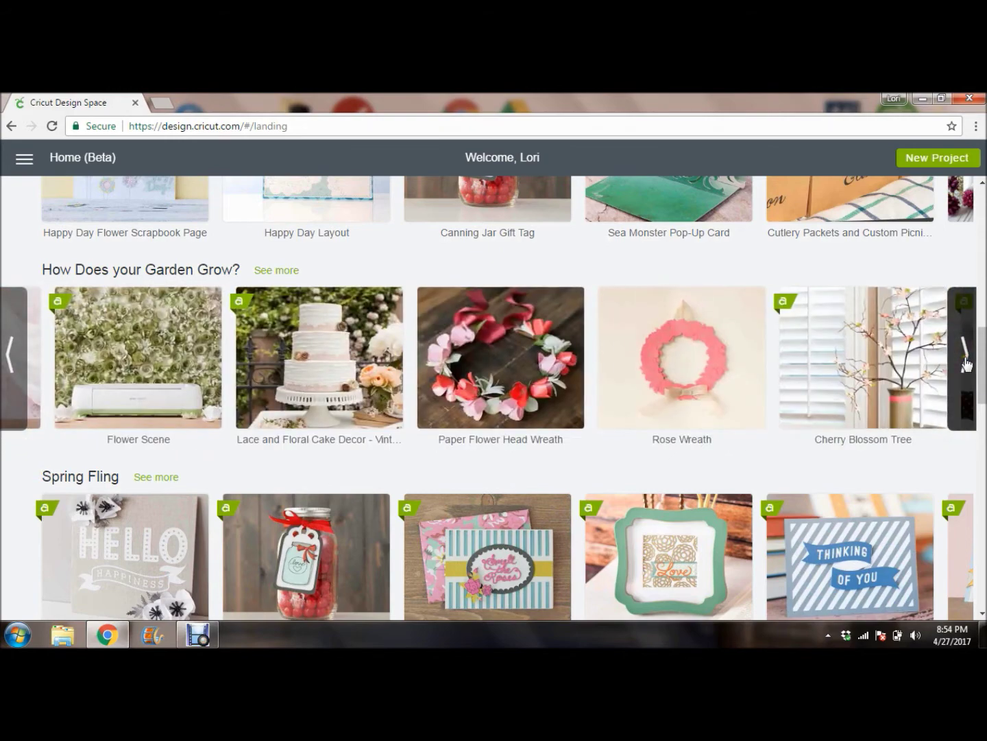
pyautogui.click(967, 361)
# - Look over the remaining project categories on the Home page, from Spring Fling to Cards You'll Love
pyautogui.scroll(-2, 377, 429)
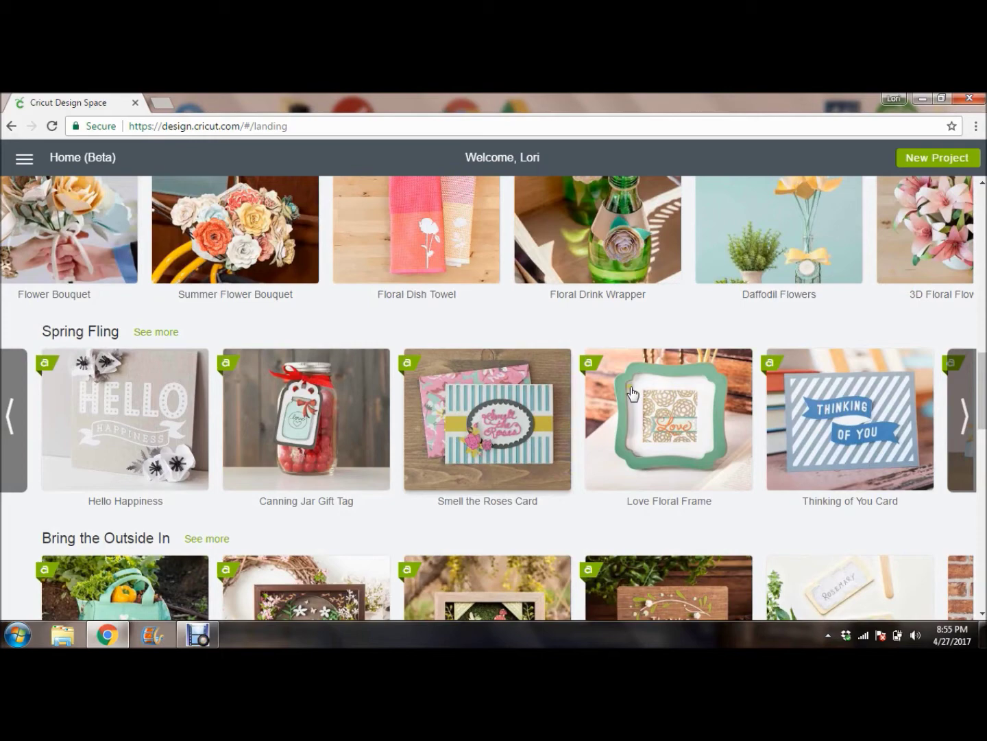
pyautogui.scroll(-2, 964, 395)
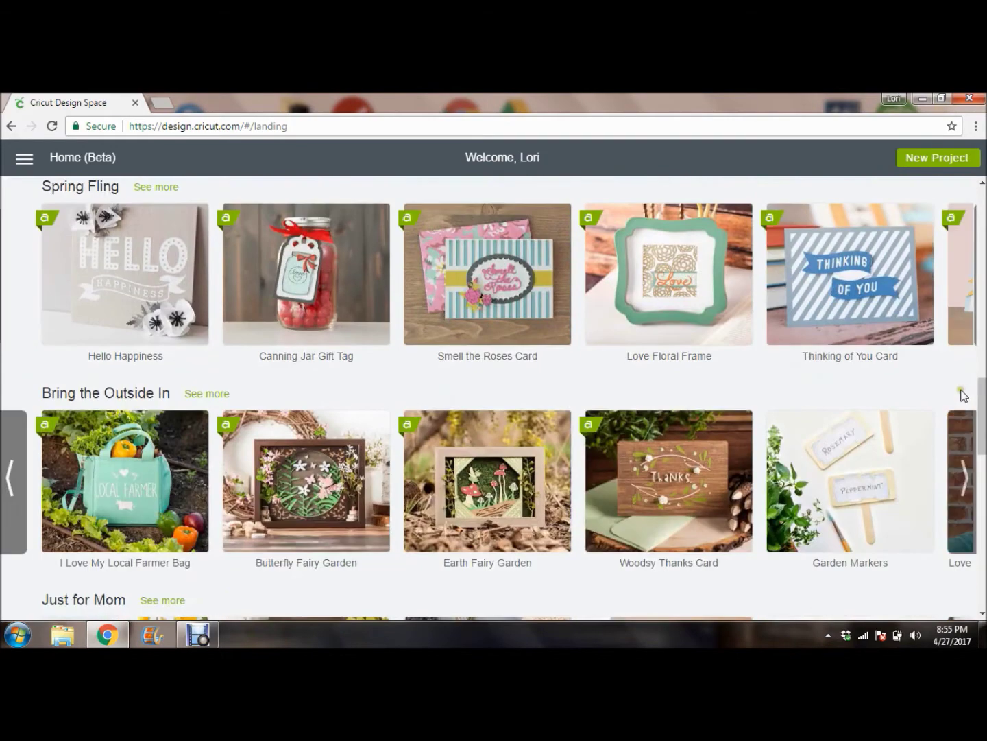
pyautogui.scroll(-2, 959, 396)
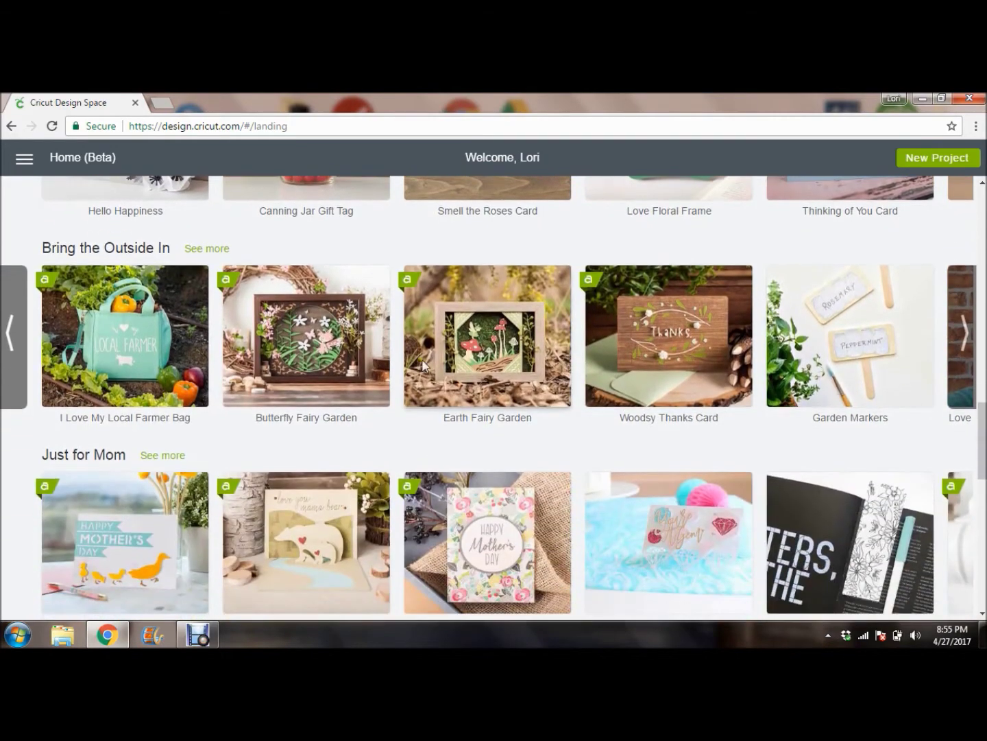
pyautogui.scroll(-2, 190, 296)
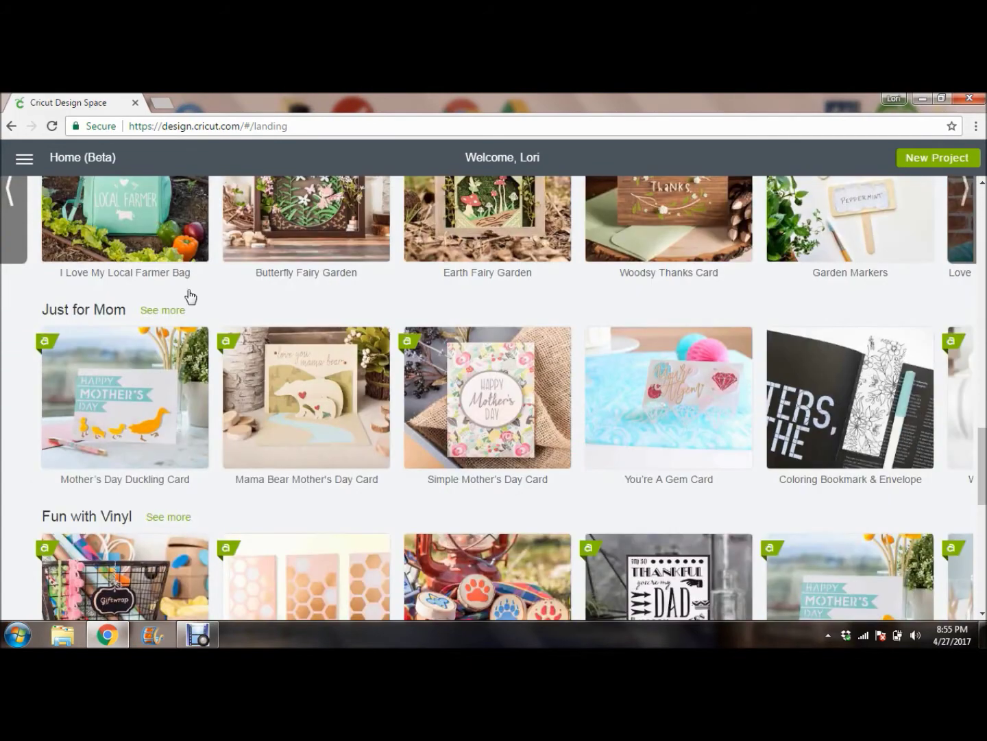
pyautogui.scroll(-3, 198, 351)
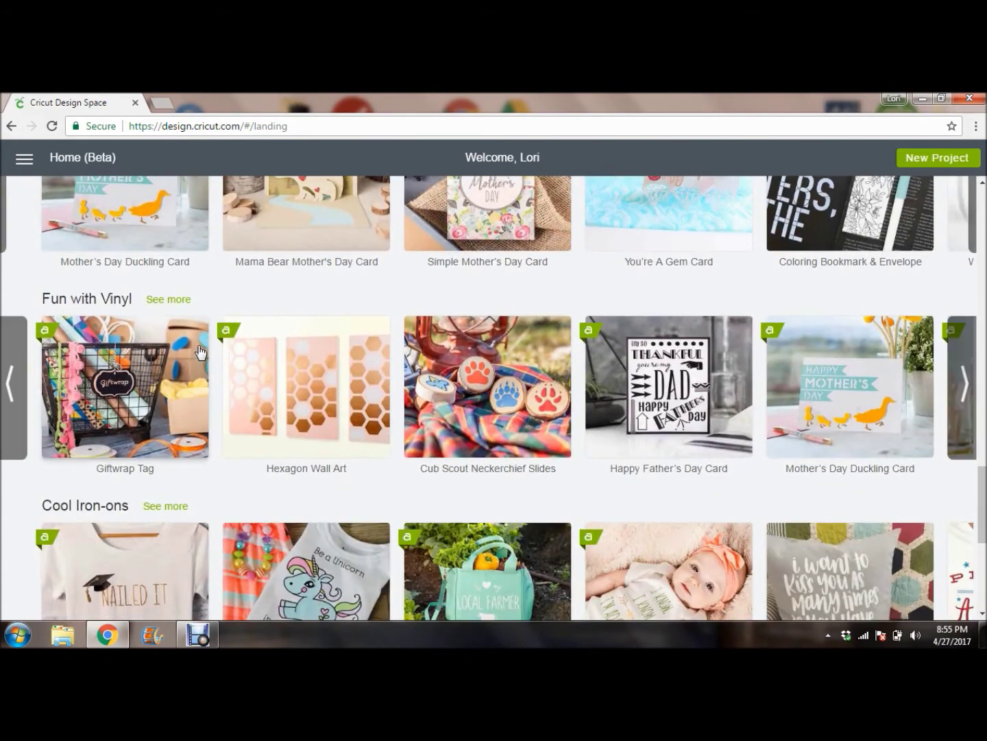
pyautogui.scroll(-2, 201, 351)
pyautogui.scroll(-1, 200, 352)
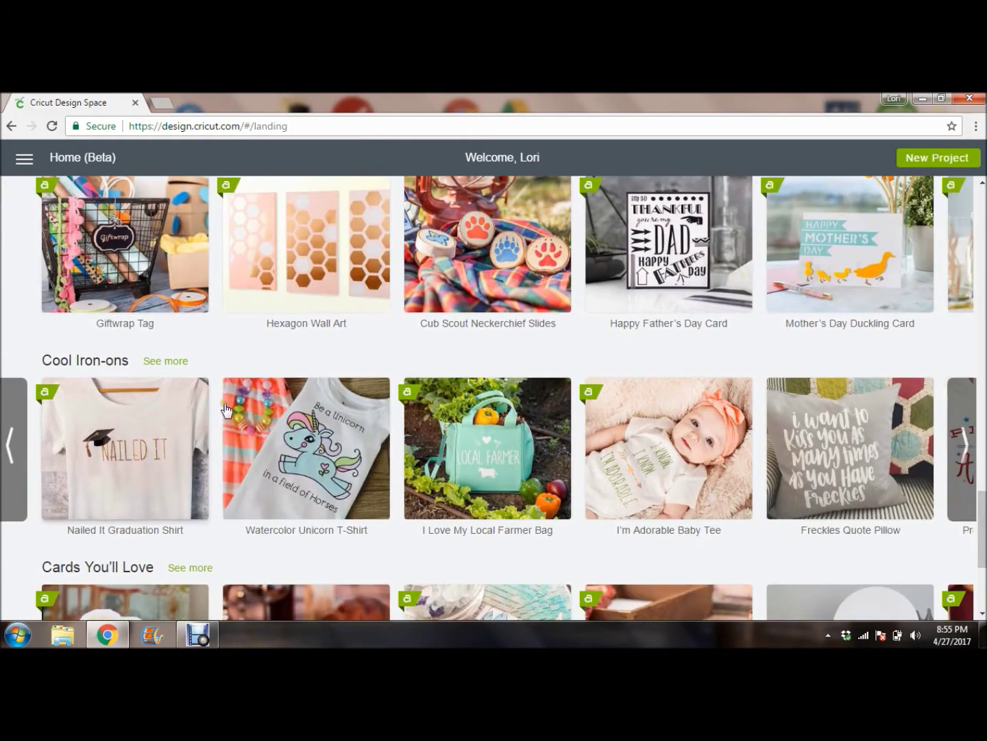
pyautogui.scroll(-3, 317, 409)
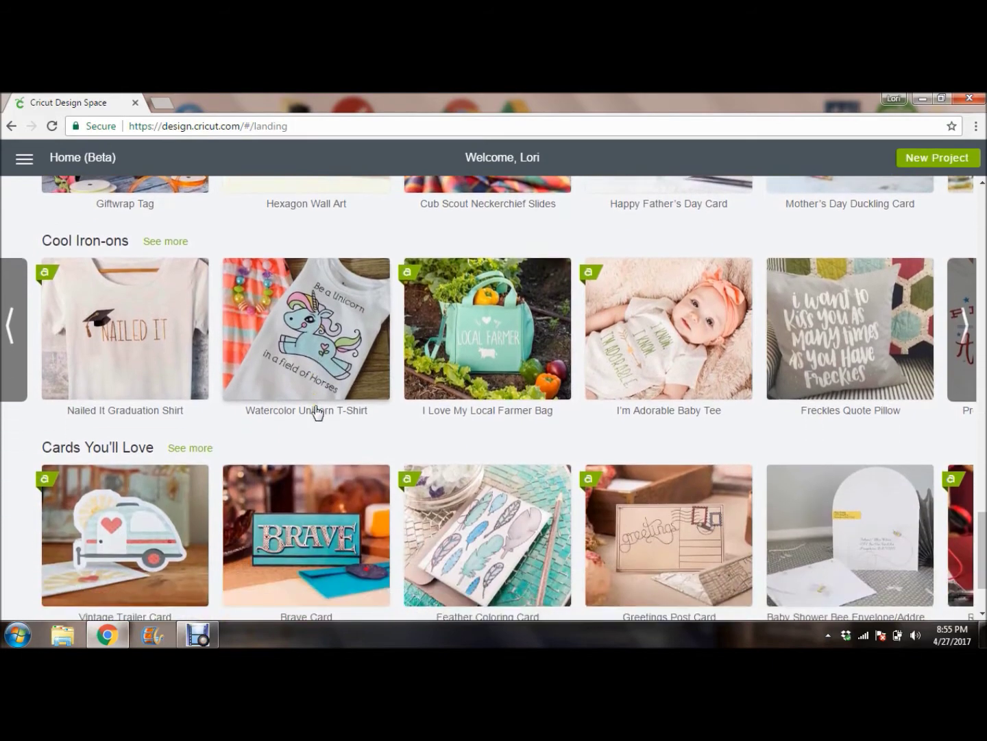
pyautogui.scroll(-1, 318, 409)
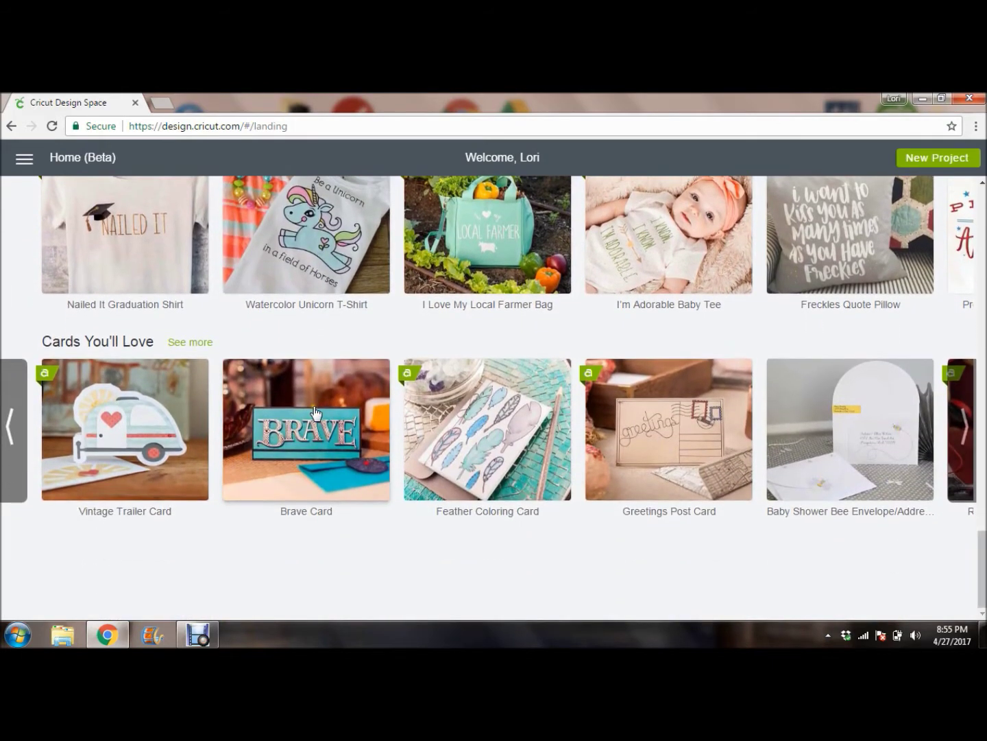
# - Return to the Fun with Vinyl category and browse through more of its projects
pyautogui.scroll(6, 318, 413)
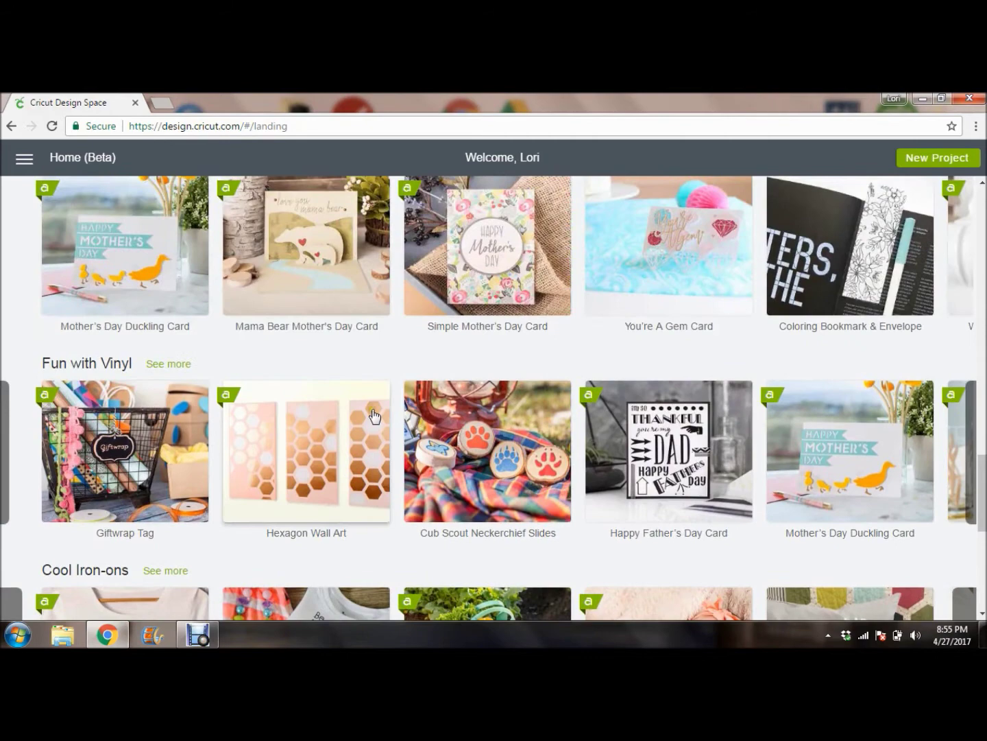
pyautogui.click(964, 442)
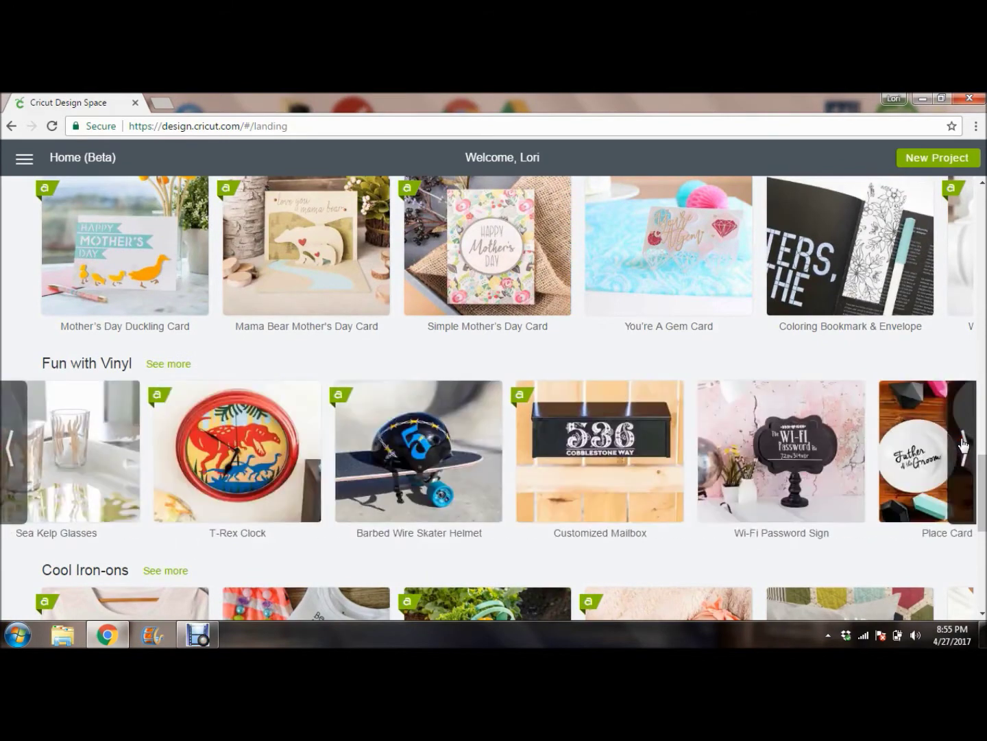
pyautogui.click(964, 443)
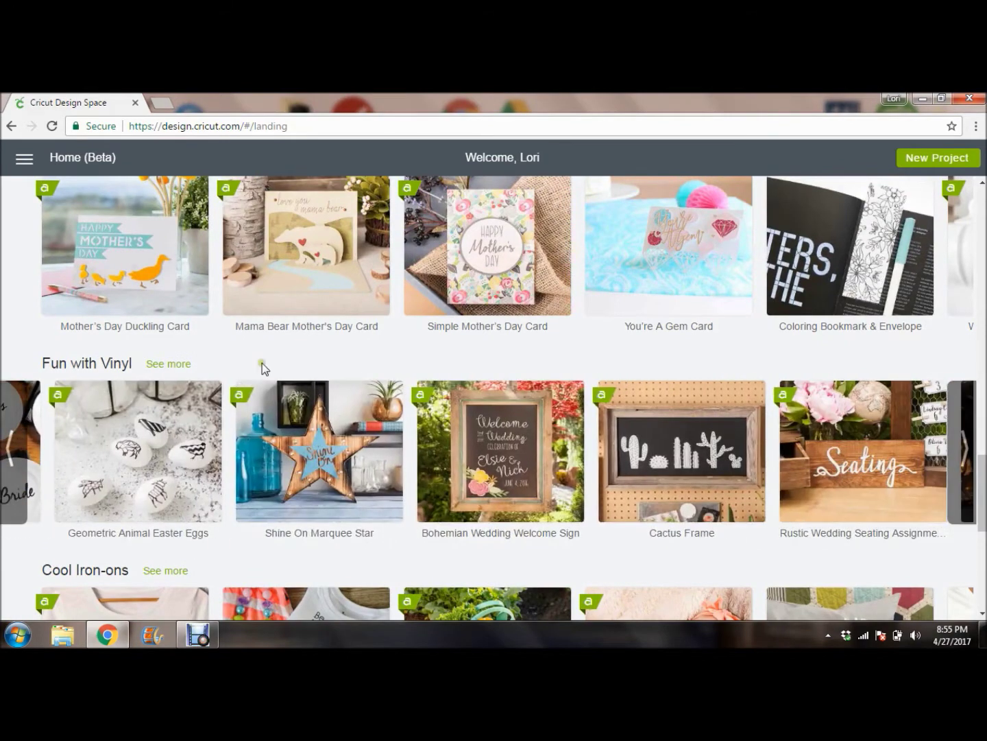
# - Open the full list of Vinyl projects from the Fun with Vinyl category and browse through it
pyautogui.click(182, 372)
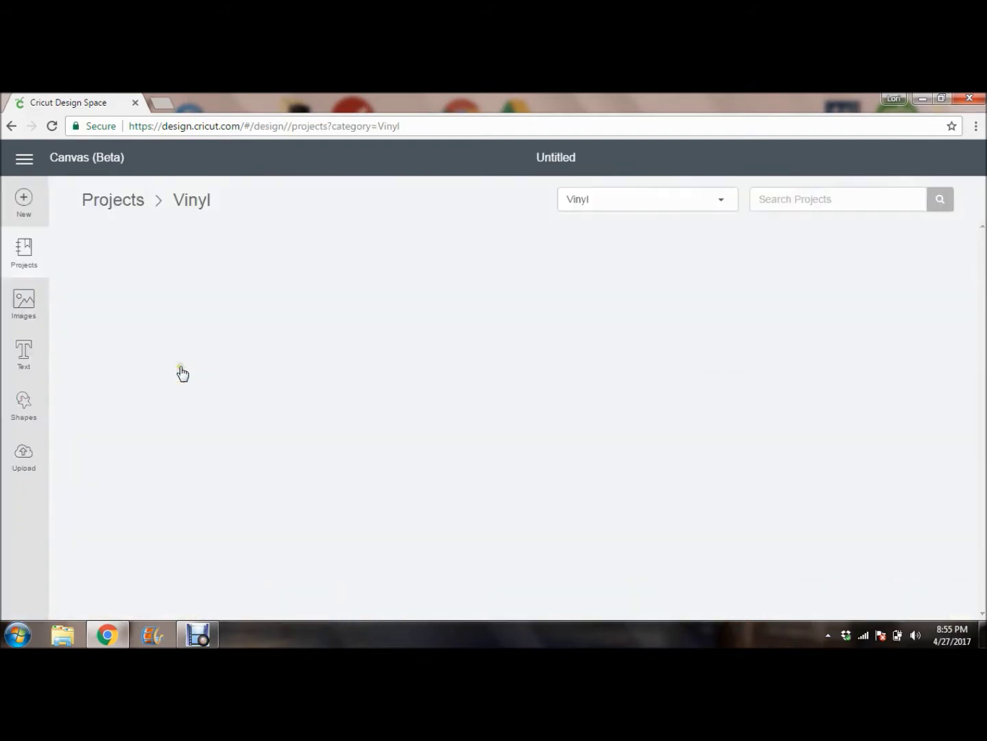
pyautogui.scroll(-9, 402, 304)
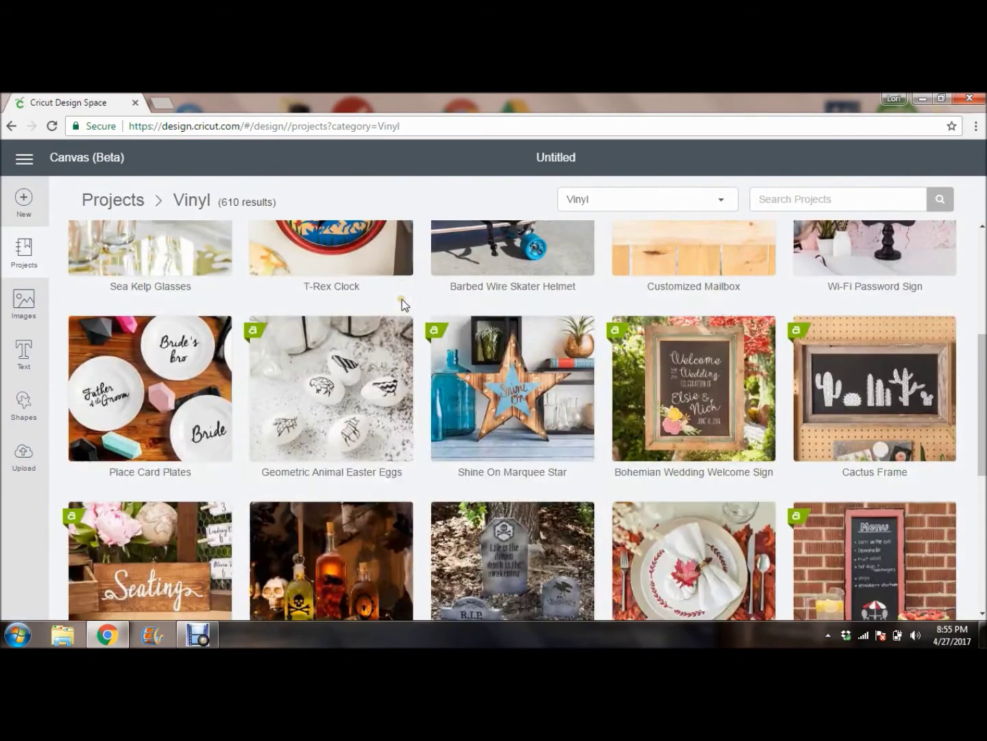
pyautogui.scroll(9, 402, 303)
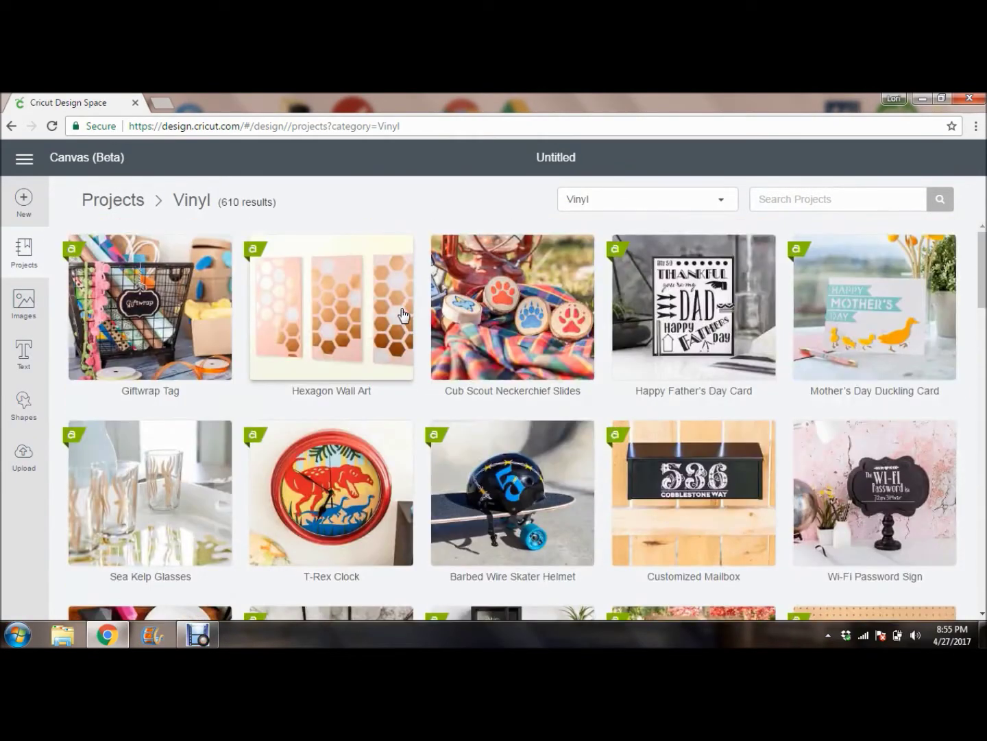
# - Leave the Vinyl projects and return to the Home page
pyautogui.click(20, 257)
pyautogui.click(22, 159)
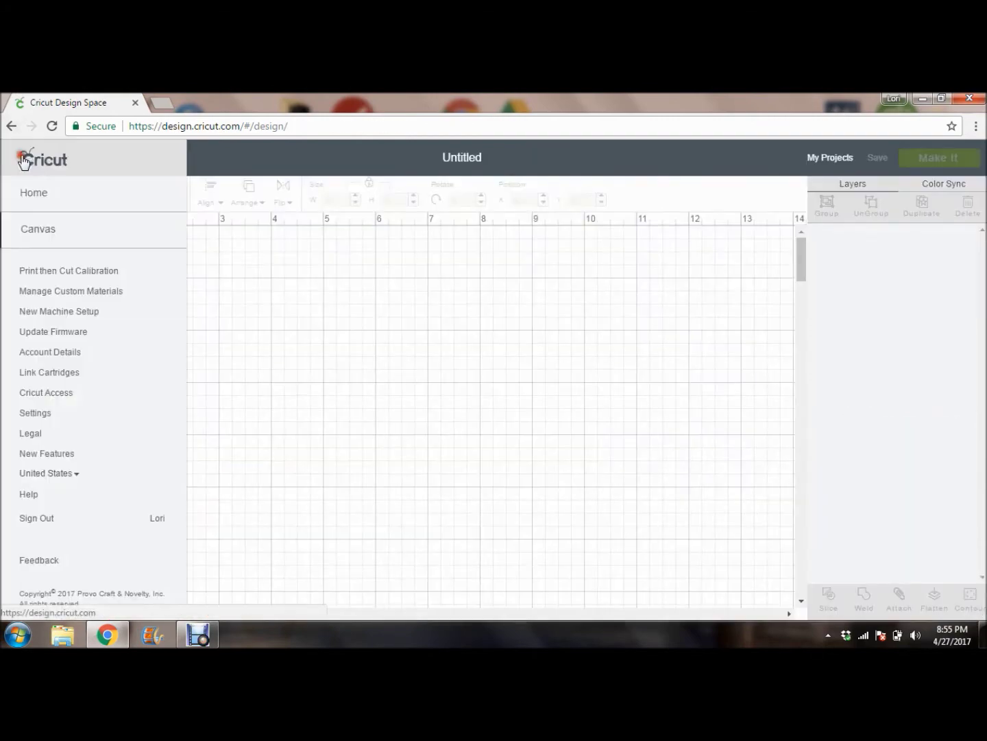
pyautogui.click(39, 197)
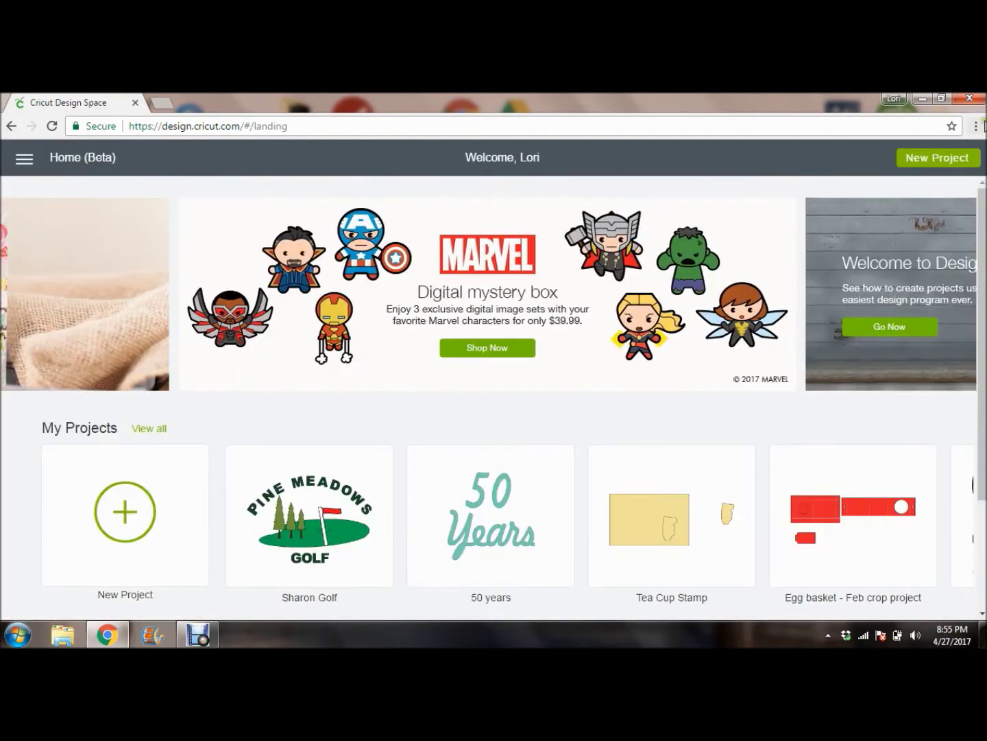
# - Find the Featured Projects row on the Home page and open its full project list
pyautogui.scroll(-7, 611, 357)
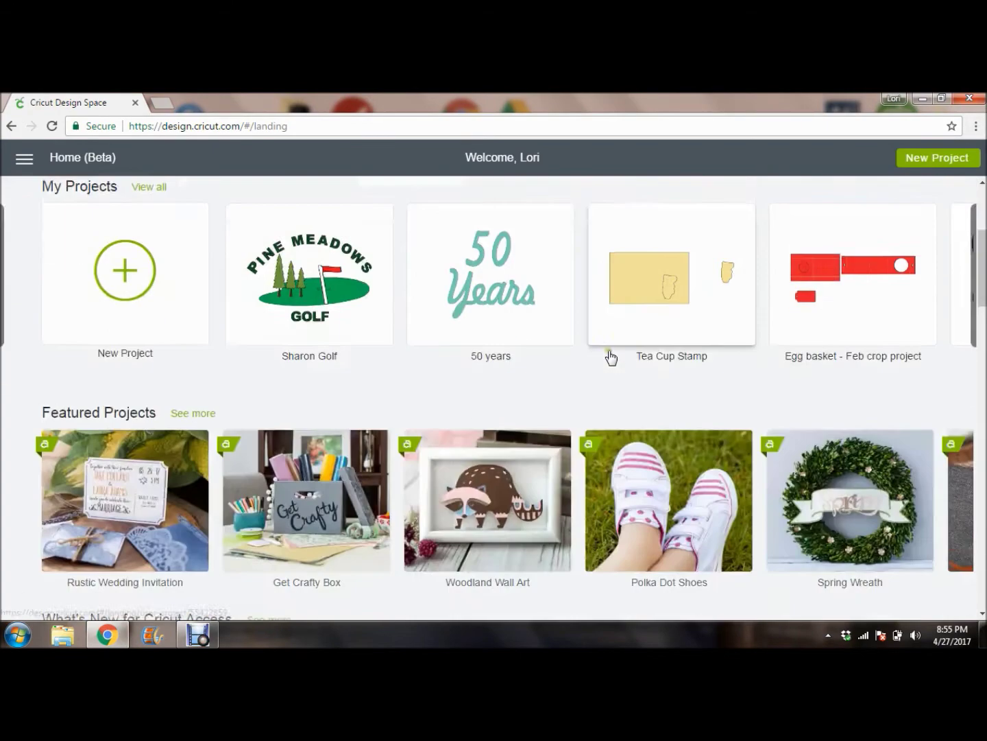
pyautogui.scroll(3, 610, 358)
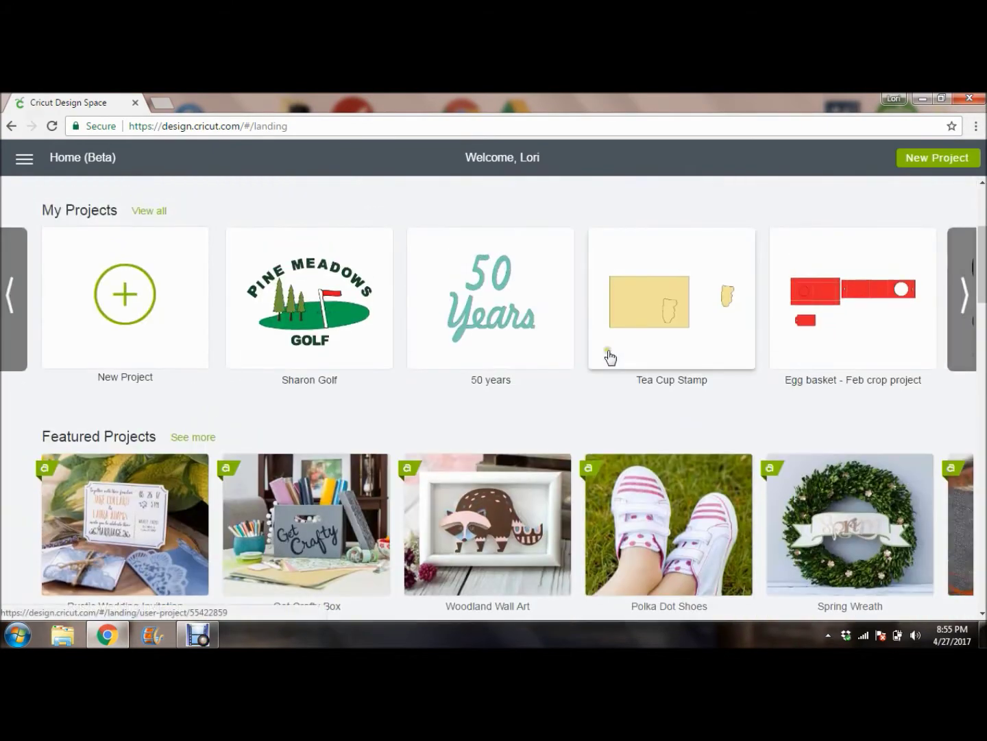
pyautogui.scroll(-3, 608, 357)
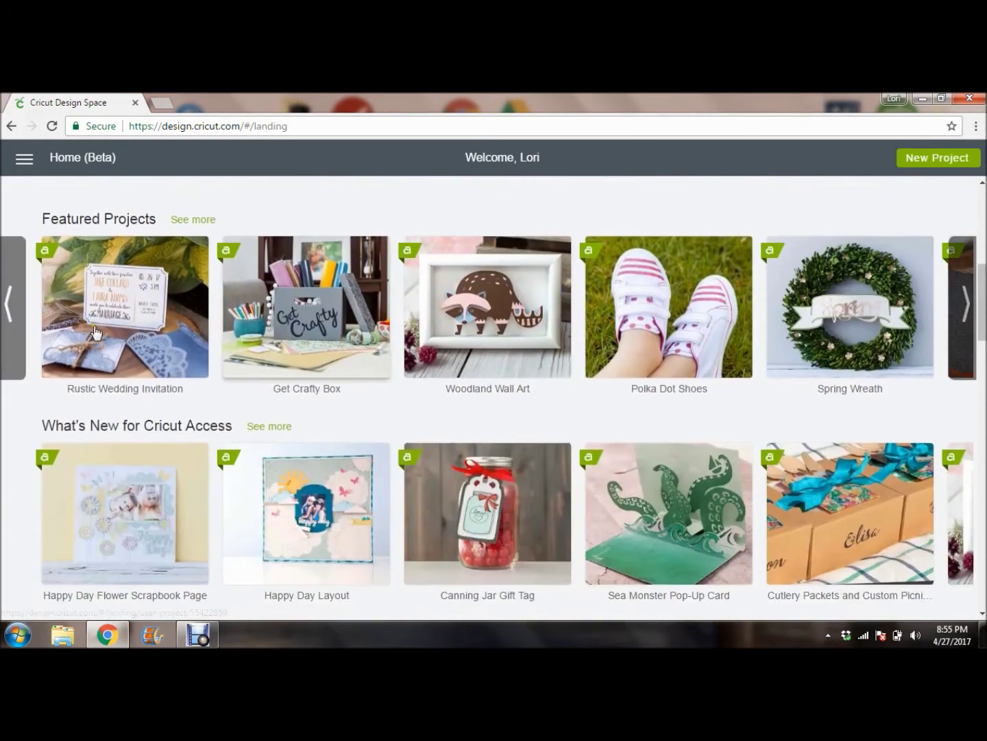
pyautogui.click(187, 221)
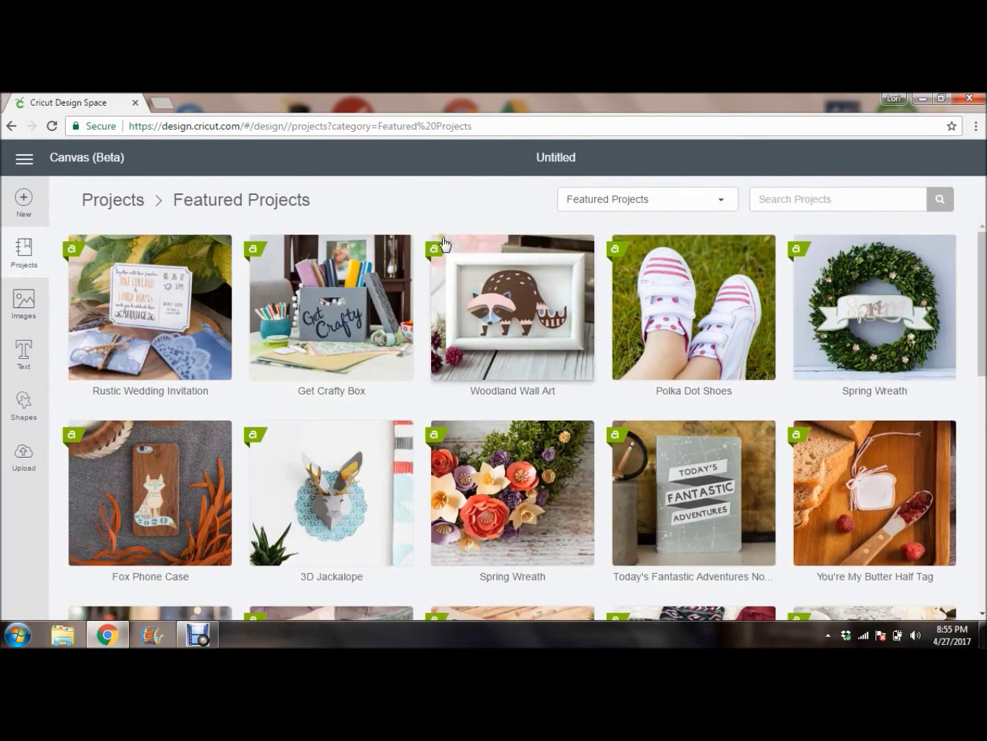
# - Look over the project category choices and the project search, and show projects from All Categories
pyautogui.click(722, 200)
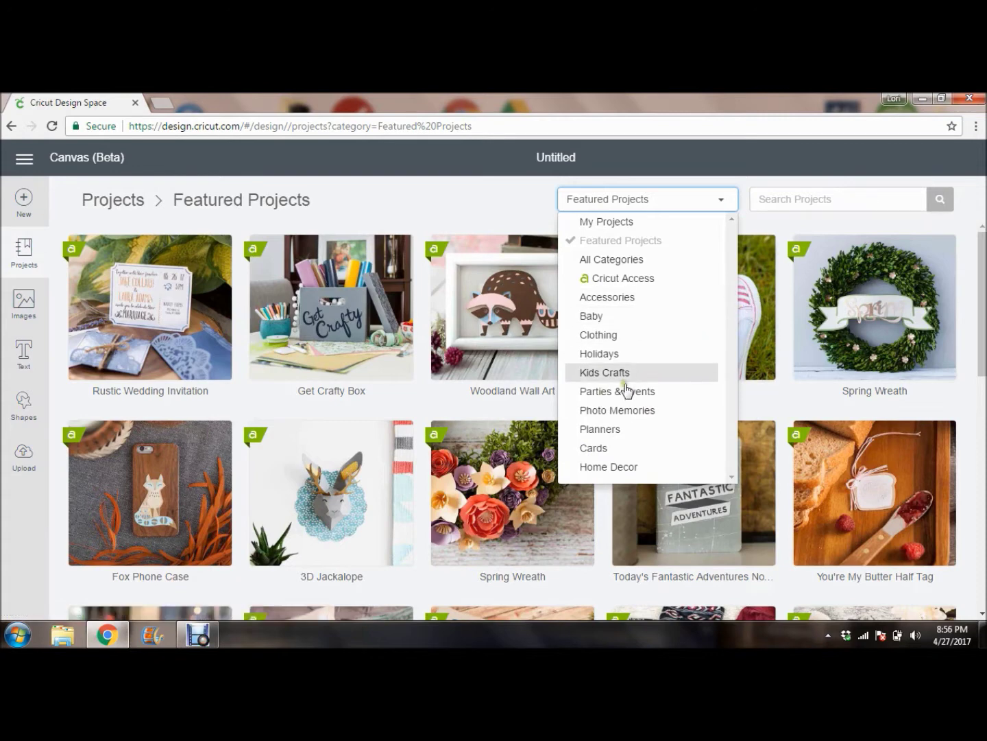
pyautogui.click(672, 197)
pyautogui.click(842, 195)
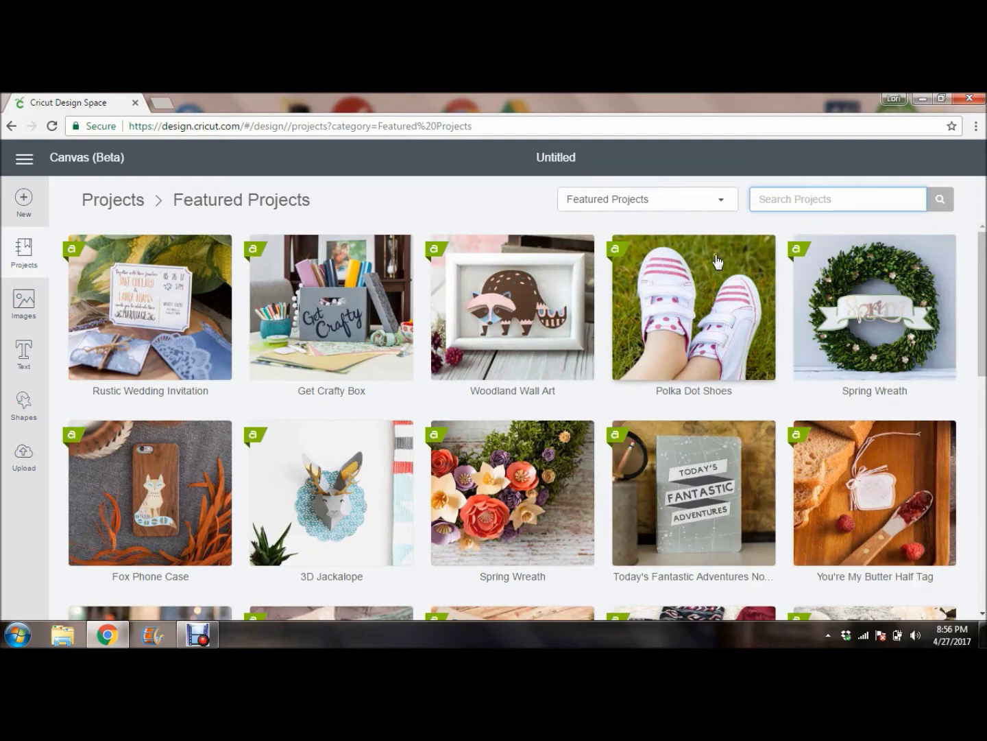
pyautogui.click(126, 203)
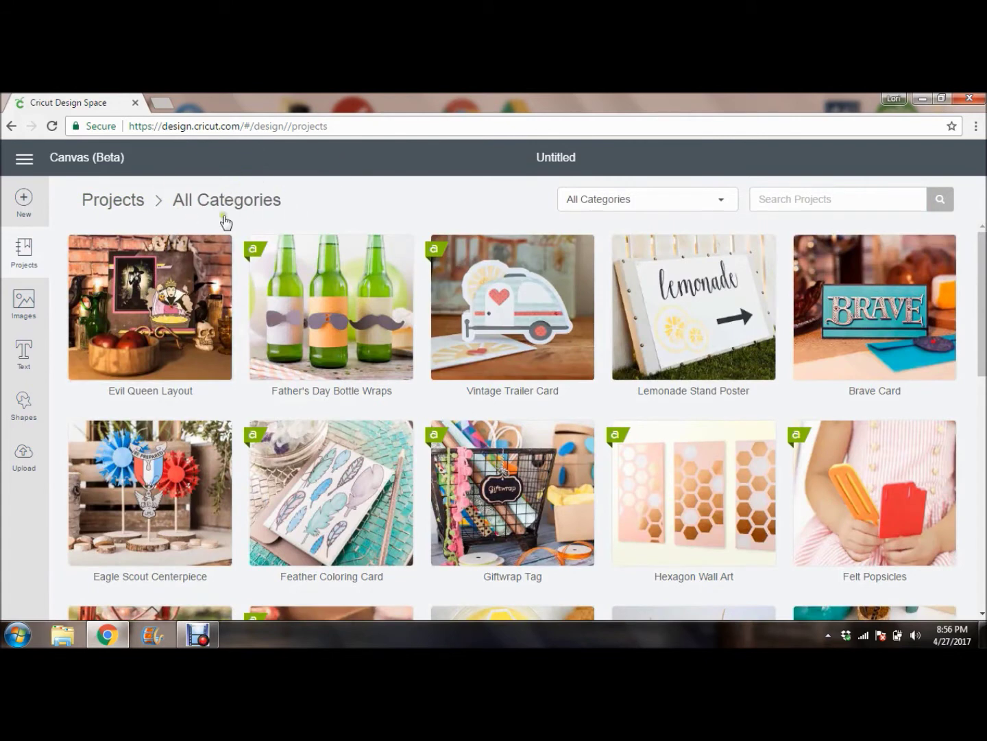
# - Return to the Home page and start a new project on a blank canvas
pyautogui.click(23, 161)
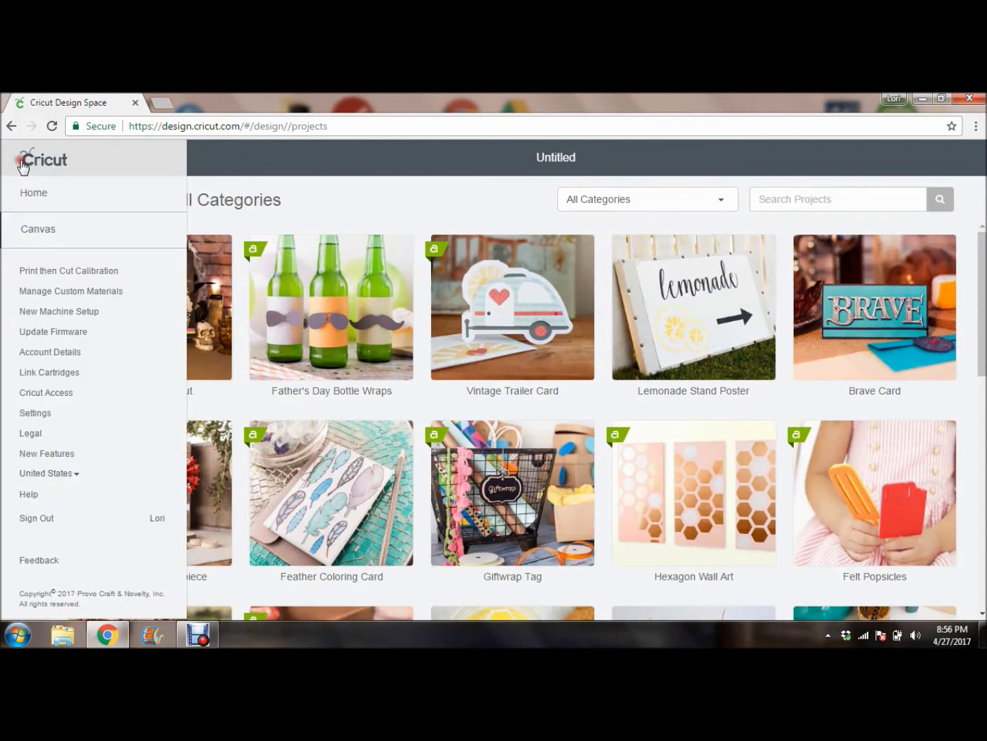
pyautogui.click(27, 193)
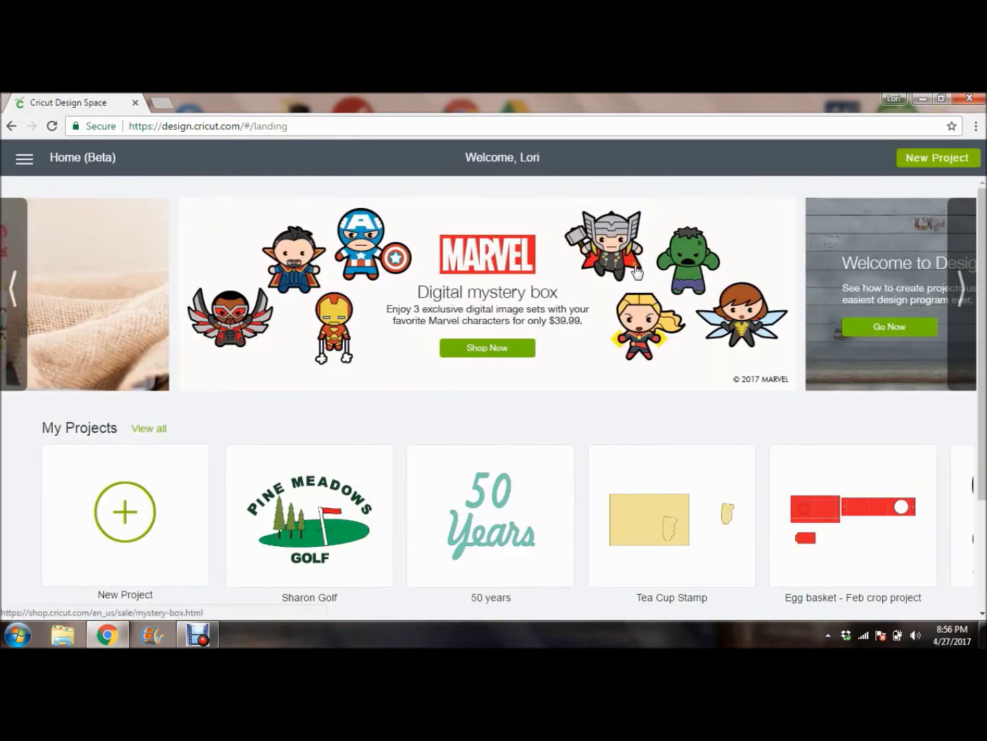
pyautogui.click(922, 159)
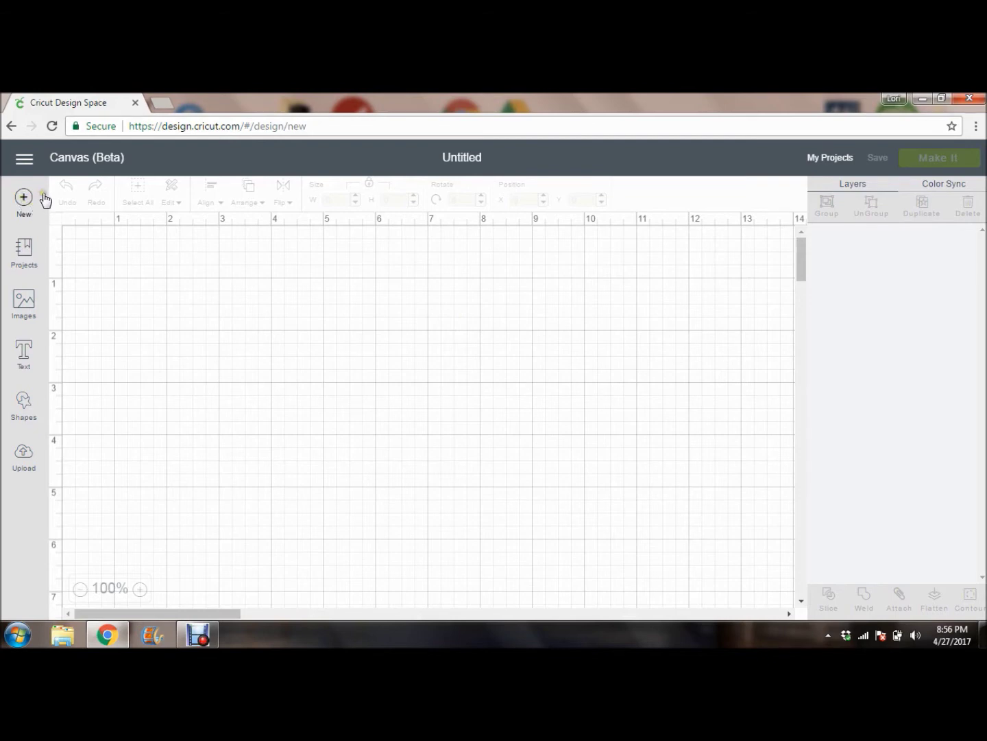
pyautogui.click(24, 200)
pyautogui.click(101, 256)
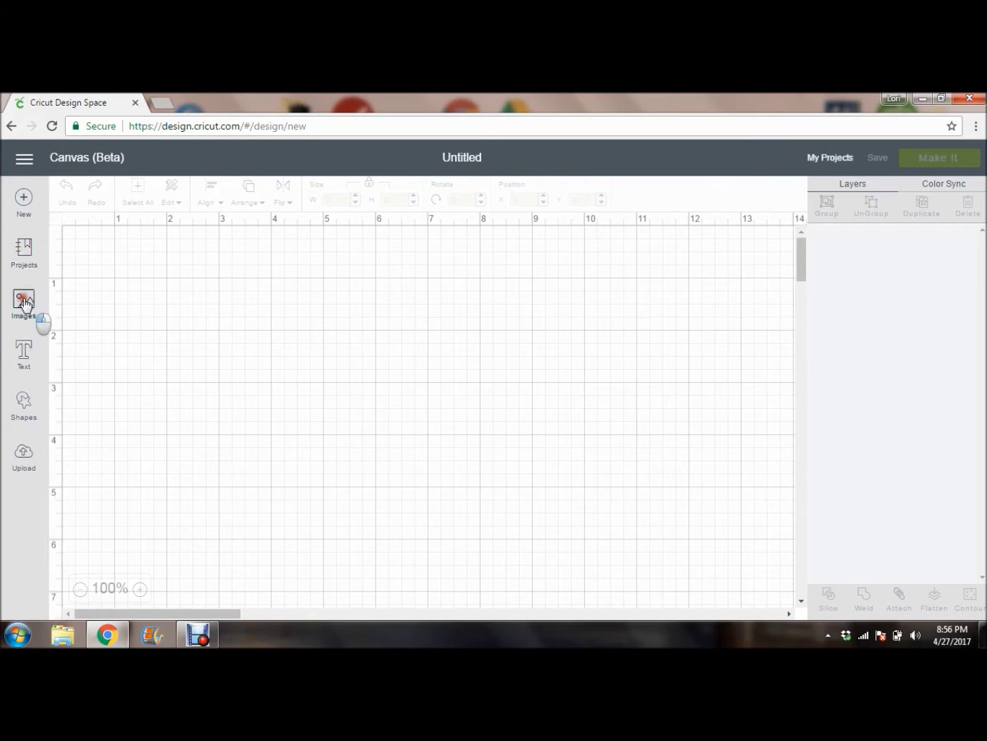
# - Open the image library and compare its two thumbnail sizes, ending on the smaller thumbnails
pyautogui.click(31, 321)
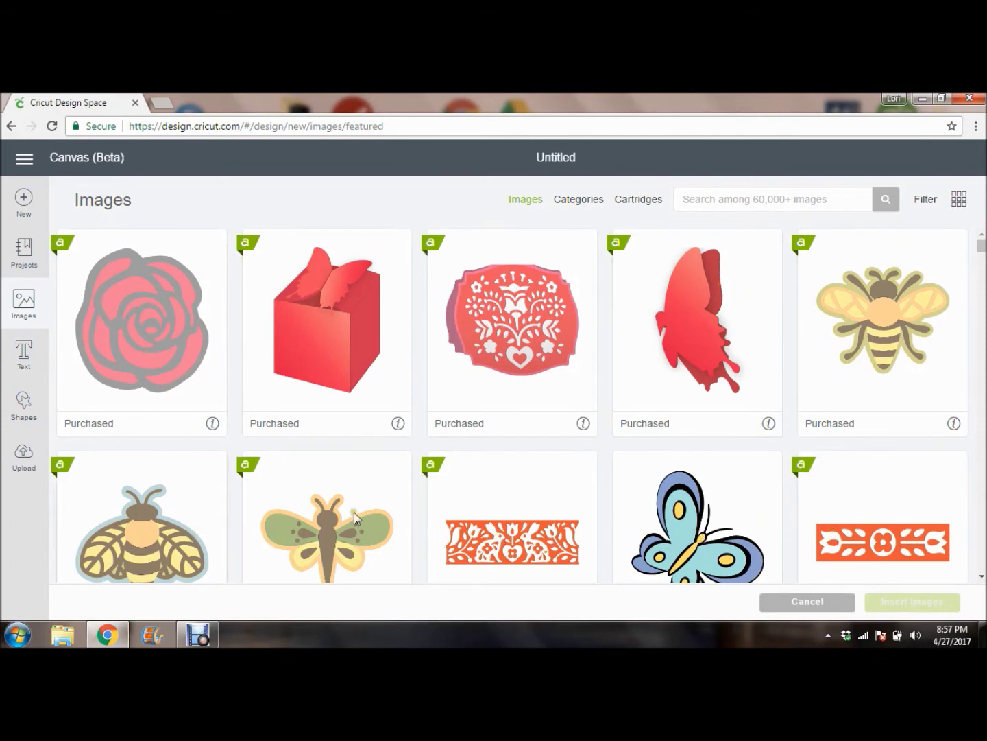
pyautogui.click(959, 199)
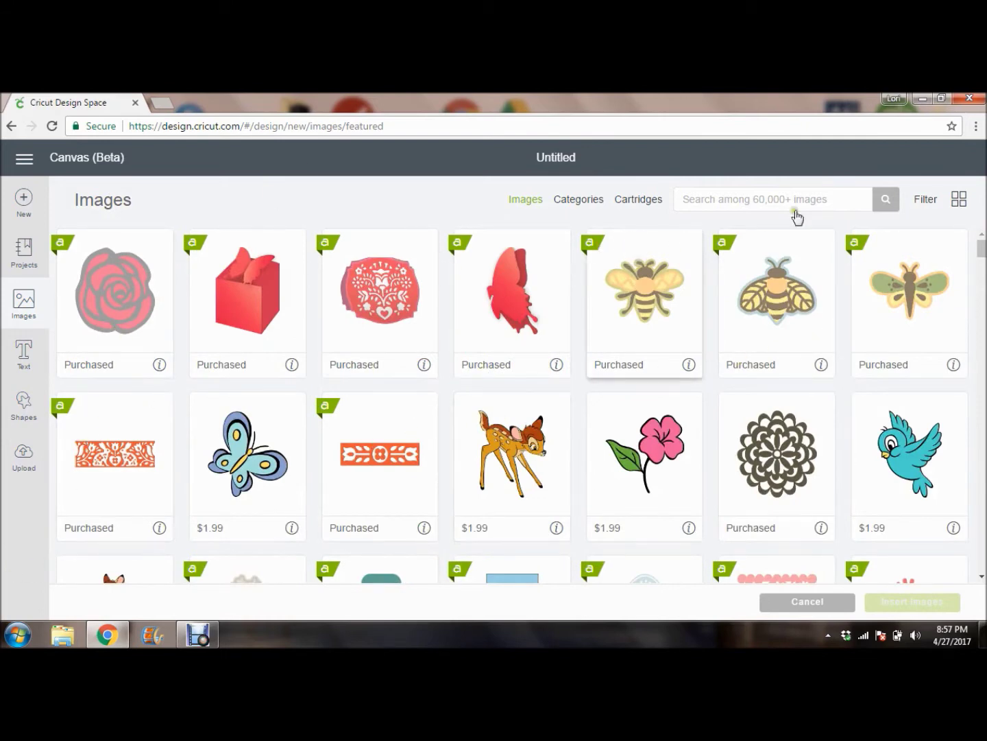
pyautogui.click(959, 199)
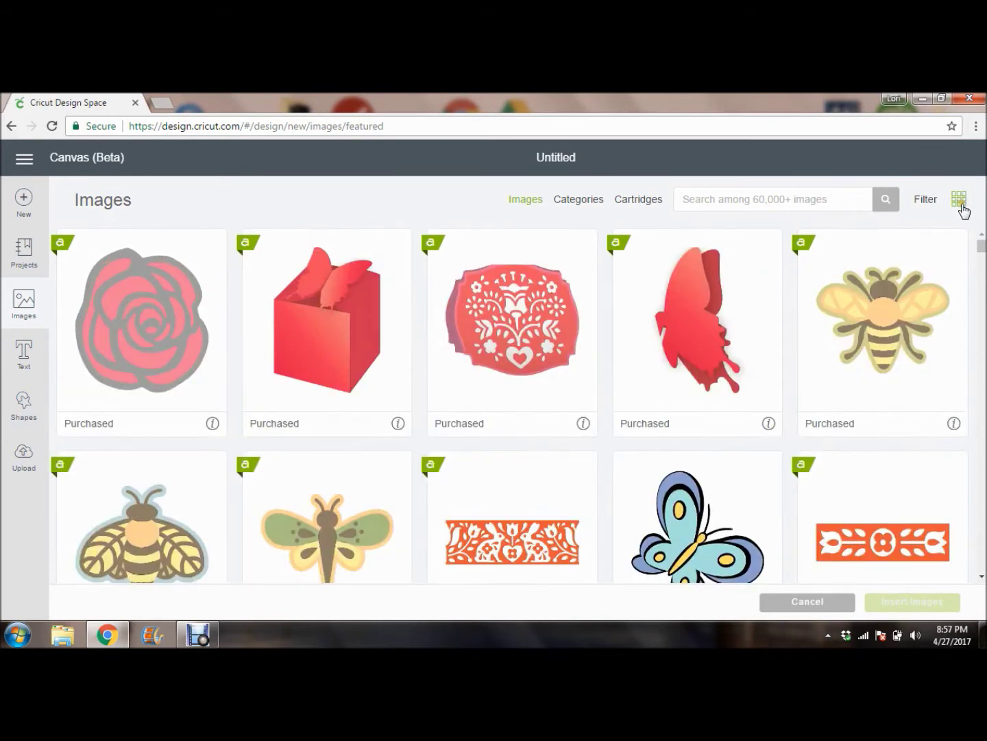
pyautogui.click(962, 204)
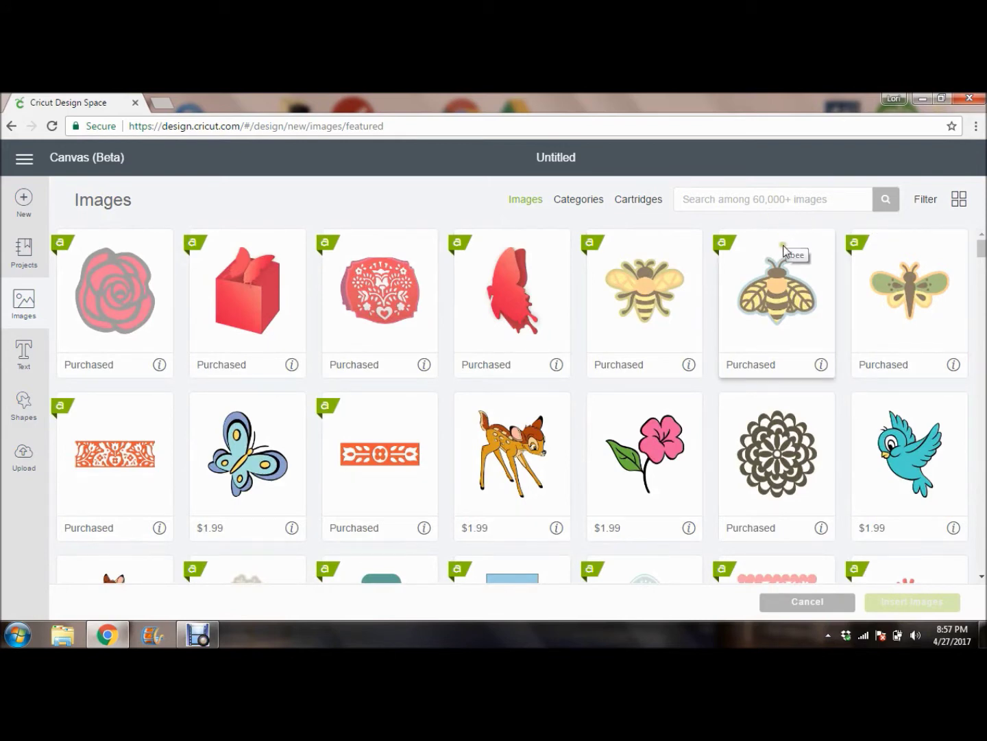
# - Search the image library for "Butterfly"
pyautogui.click(773, 200)
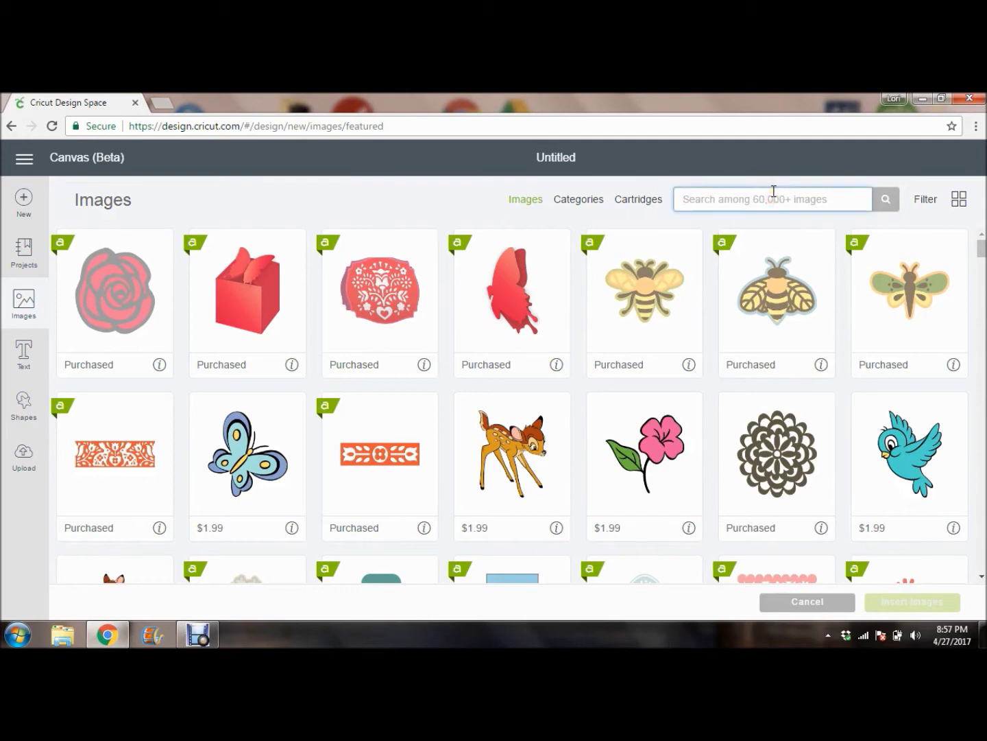
pyautogui.write('Butter')
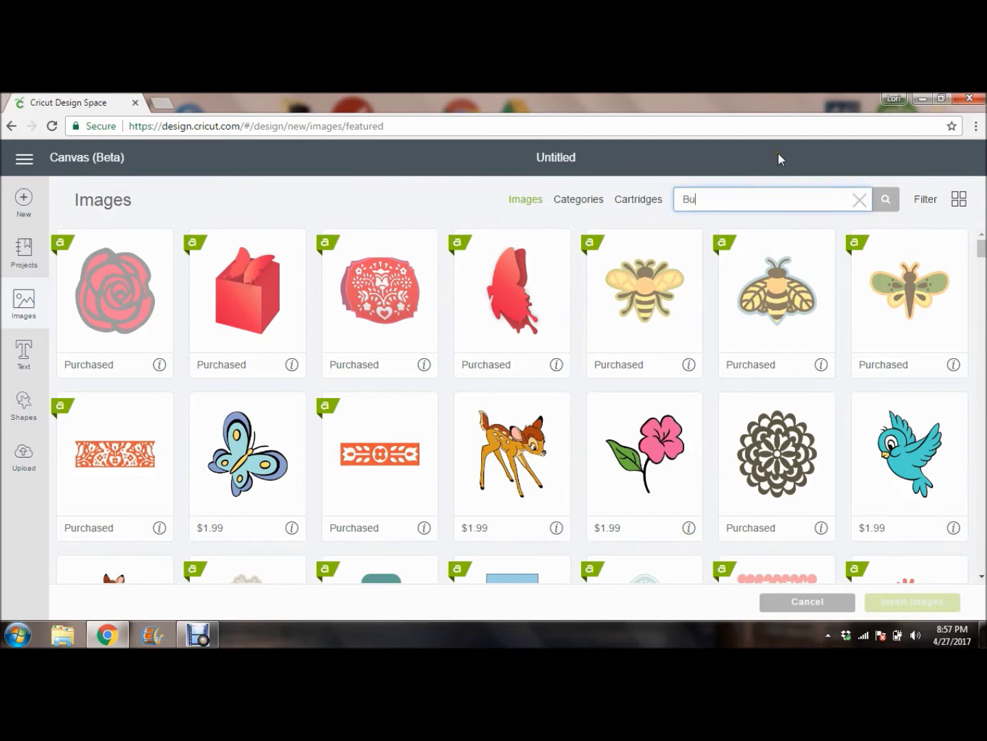
pyautogui.write('fly')
pyautogui.press('Return')
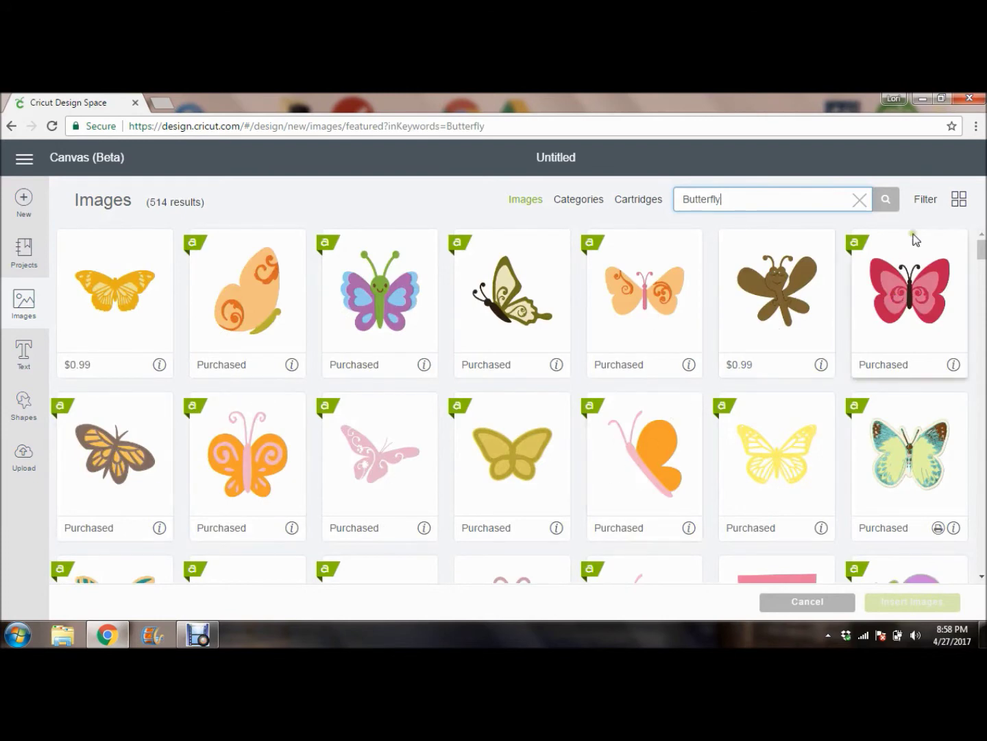
# - Review the image filter options for ownership, type and layers, and clear the Butterfly search
pyautogui.click(925, 200)
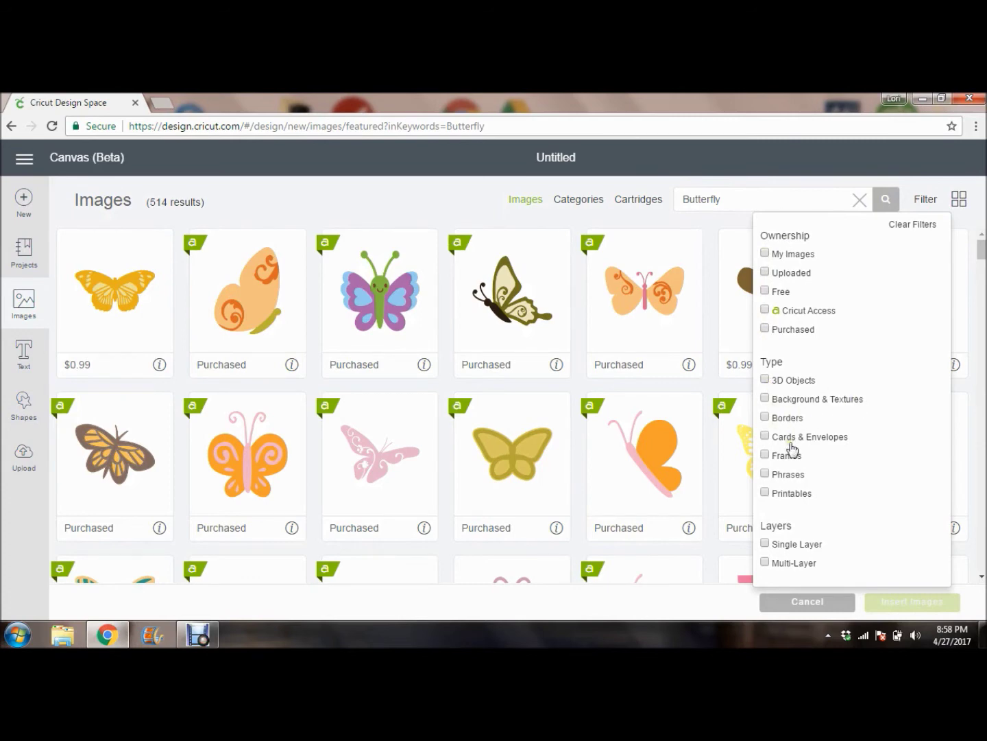
pyautogui.click(924, 200)
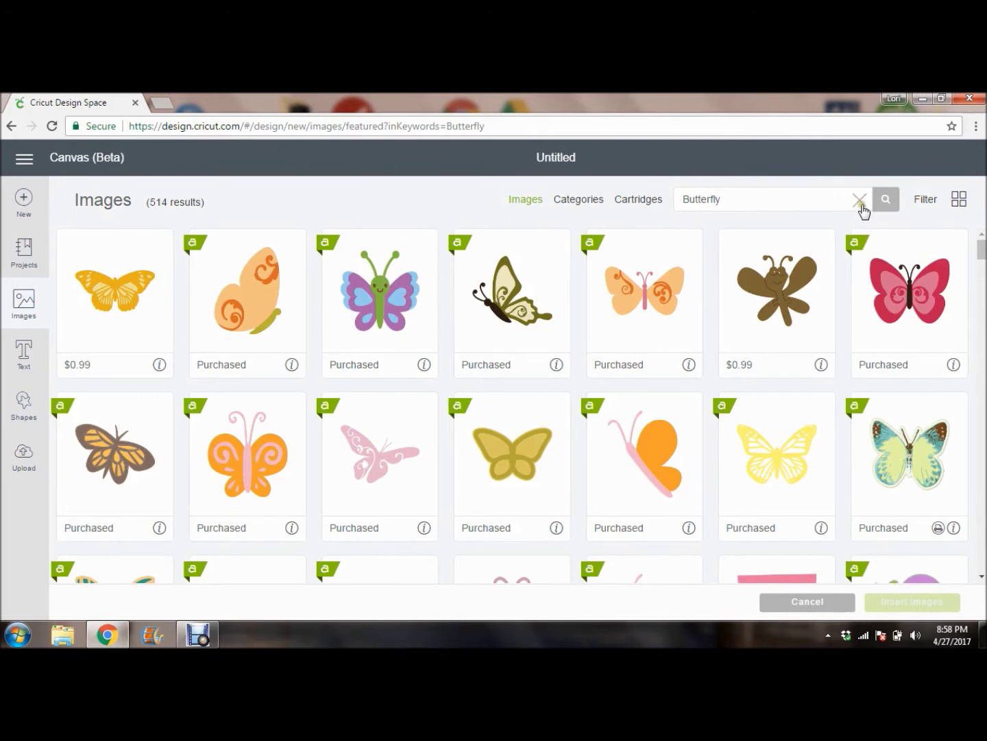
pyautogui.click(859, 203)
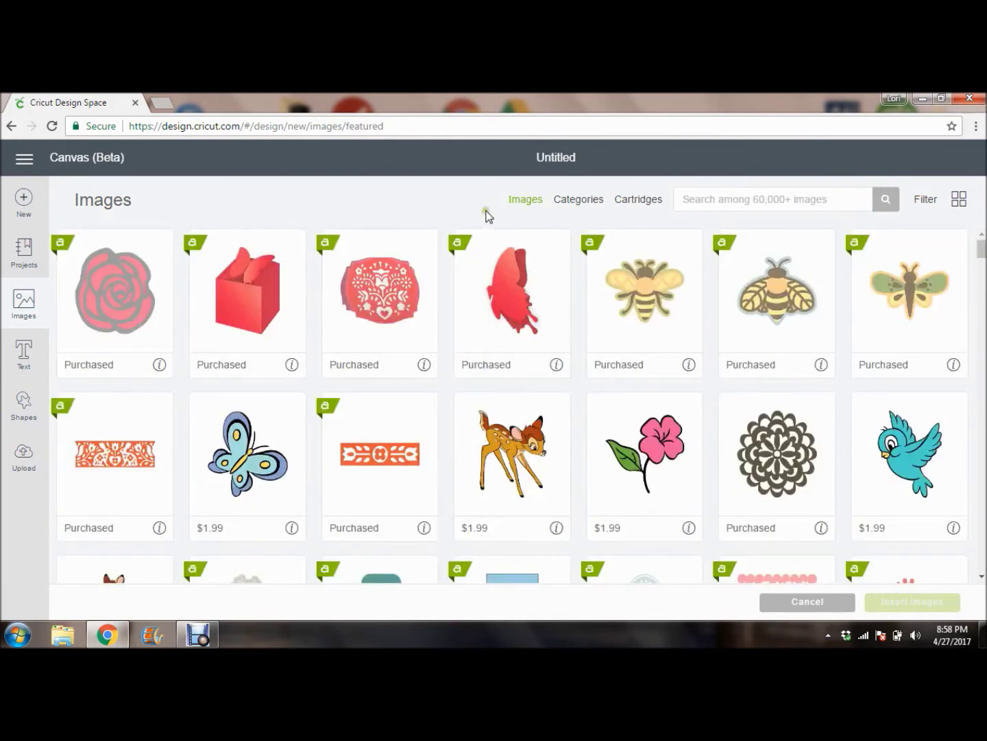
# - Open the Free this Week image category and browse through its free images
pyautogui.click(583, 201)
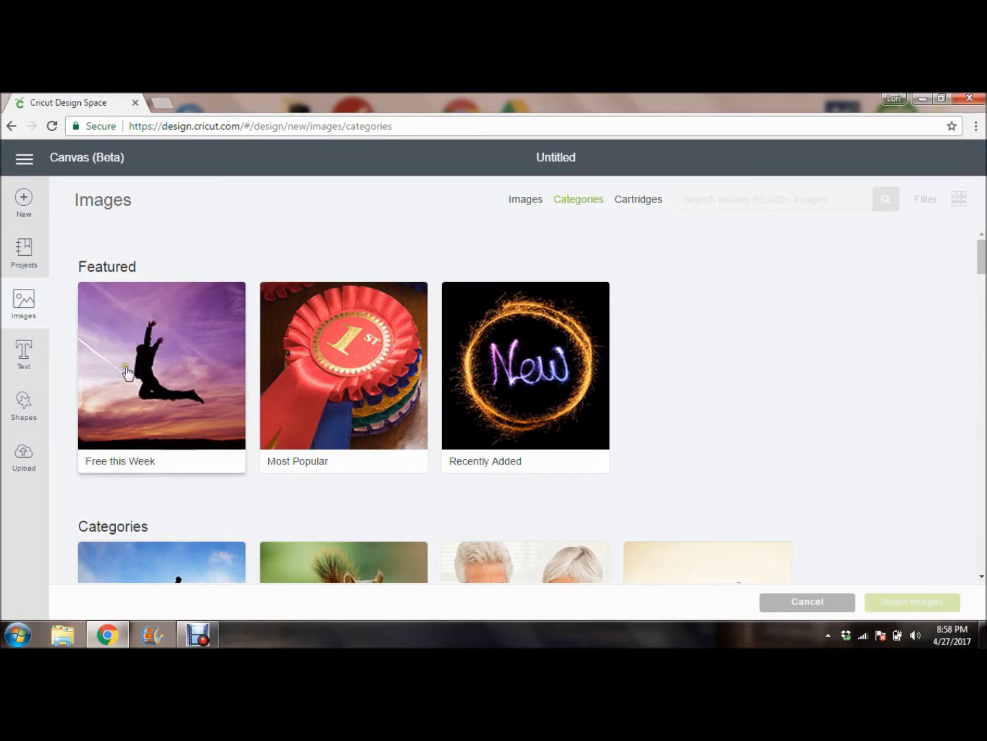
pyautogui.click(146, 391)
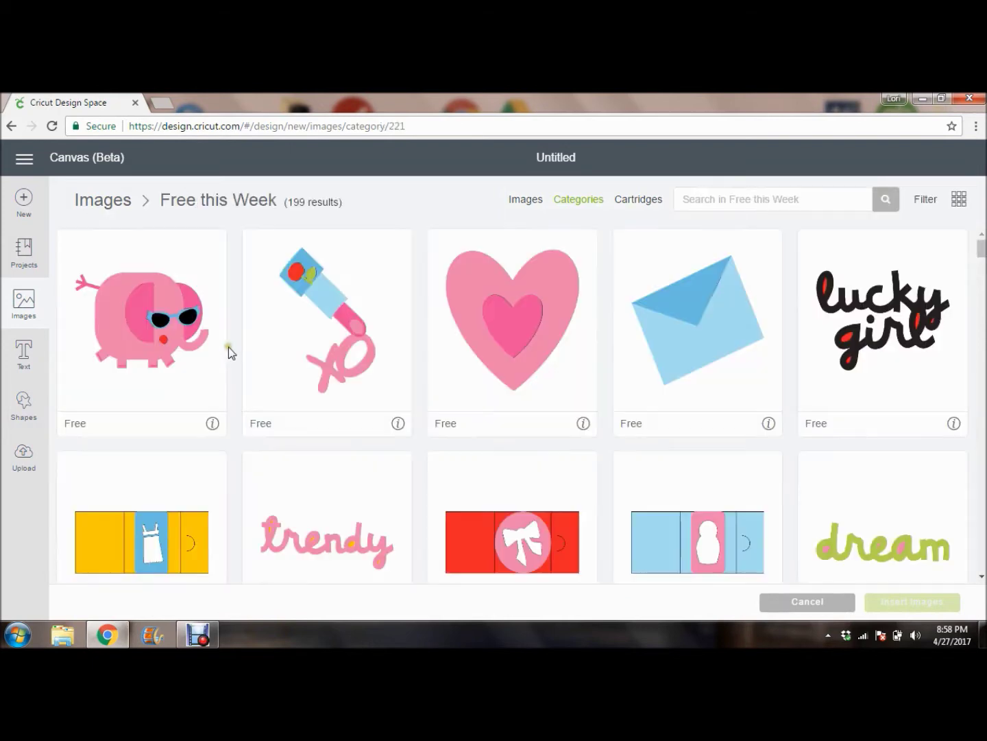
pyautogui.scroll(-1, 437, 360)
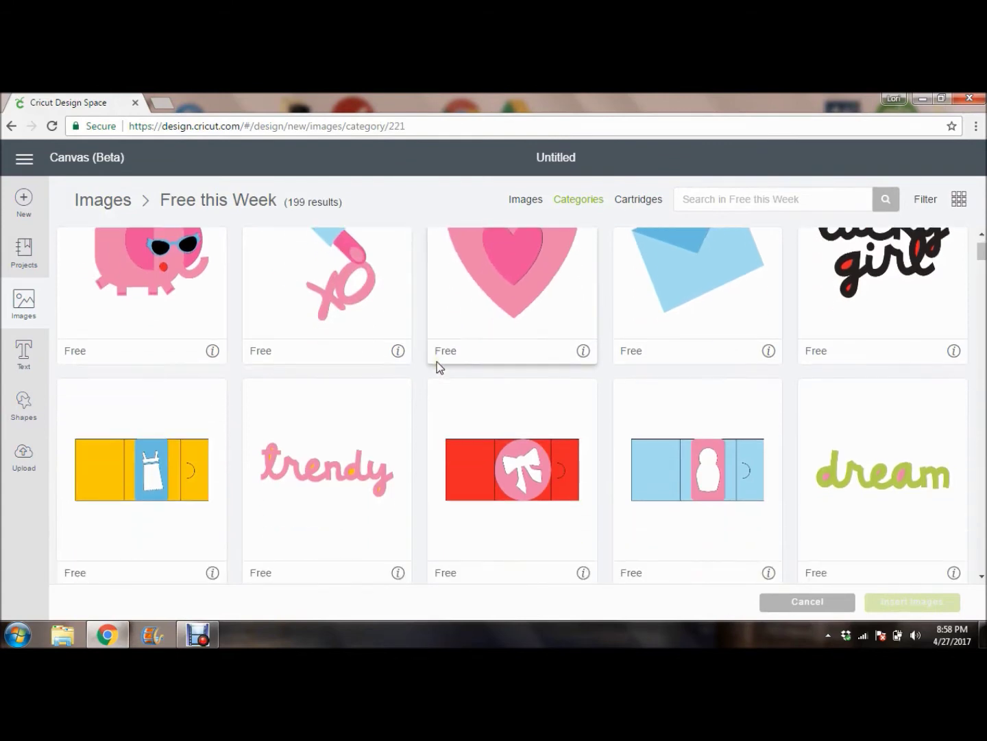
pyautogui.scroll(-1, 429, 353)
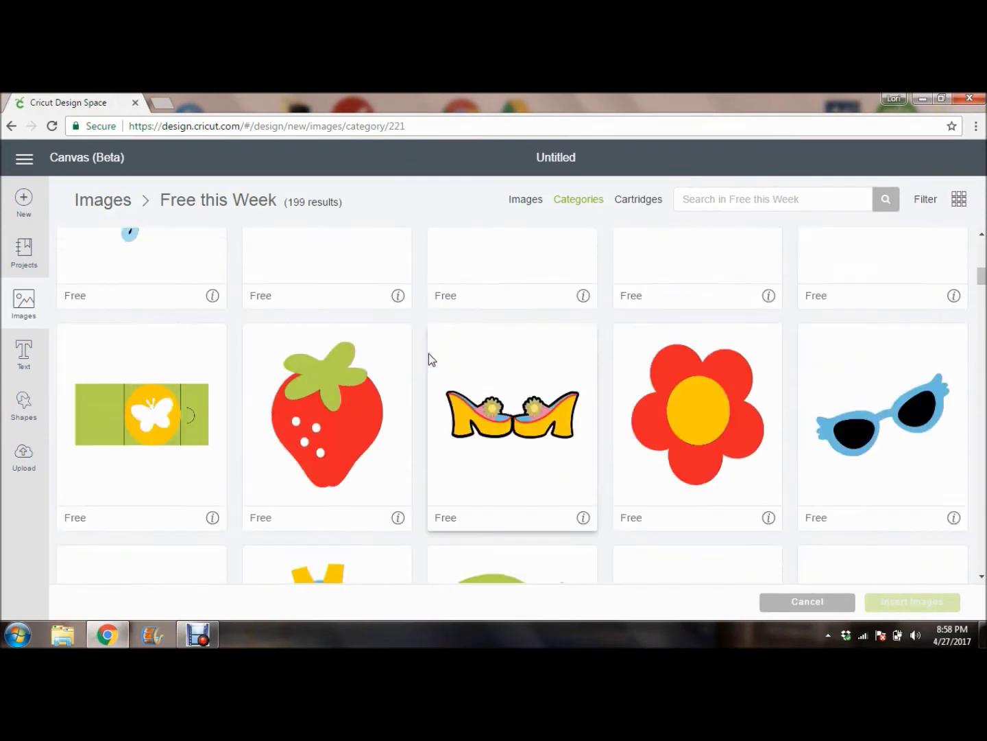
pyautogui.scroll(-2, 429, 353)
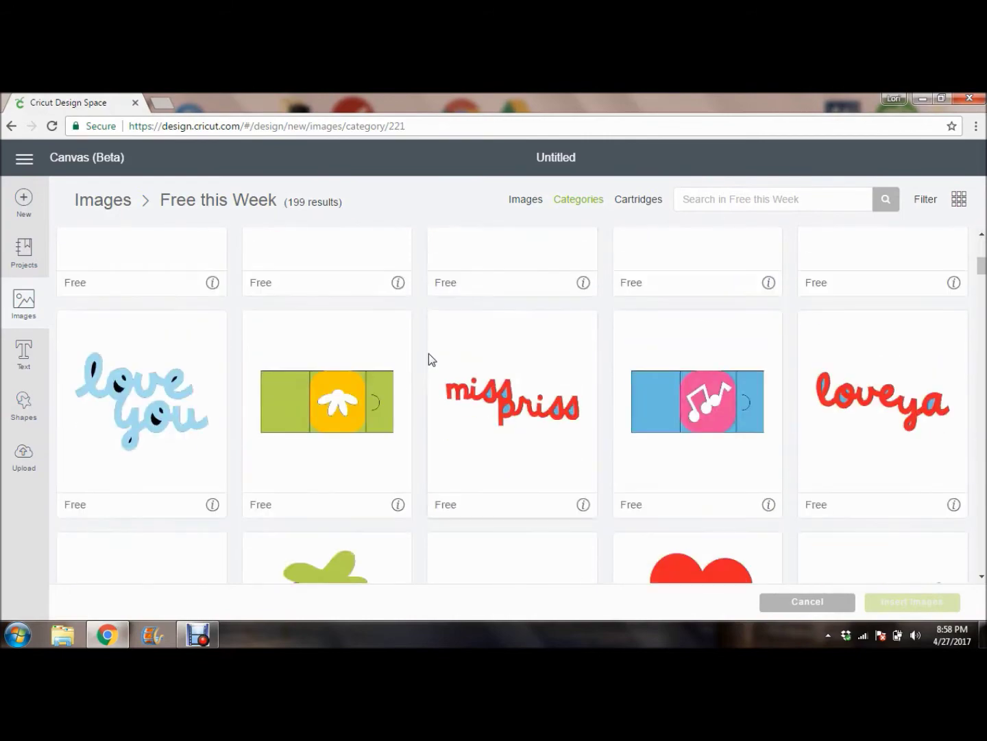
pyautogui.scroll(-2, 430, 353)
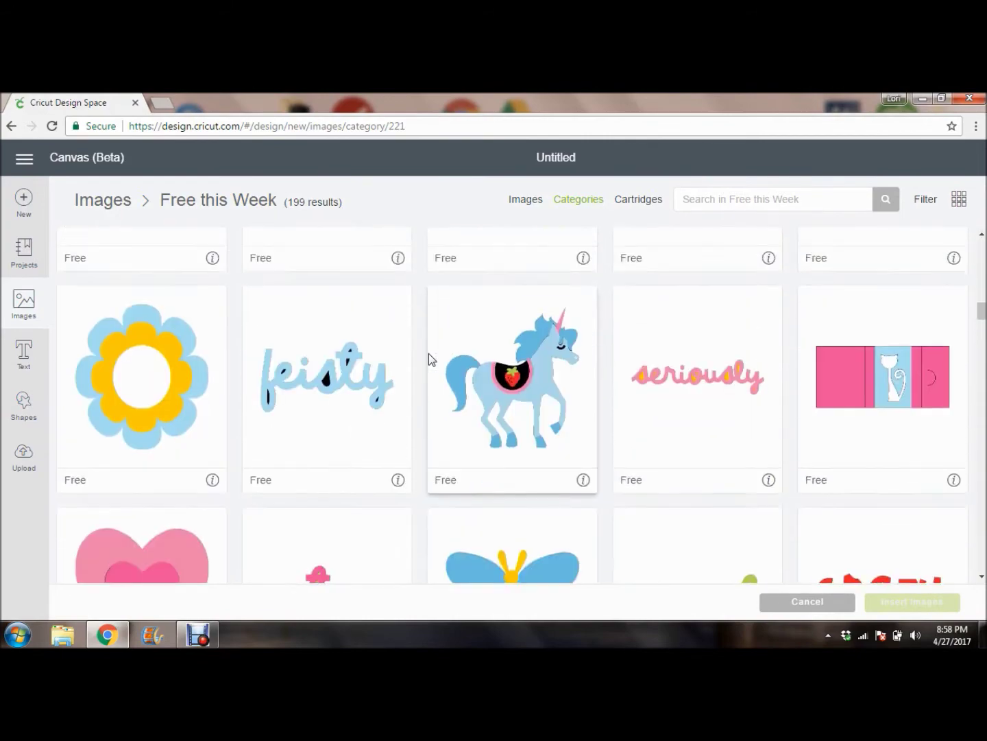
pyautogui.scroll(1, 430, 351)
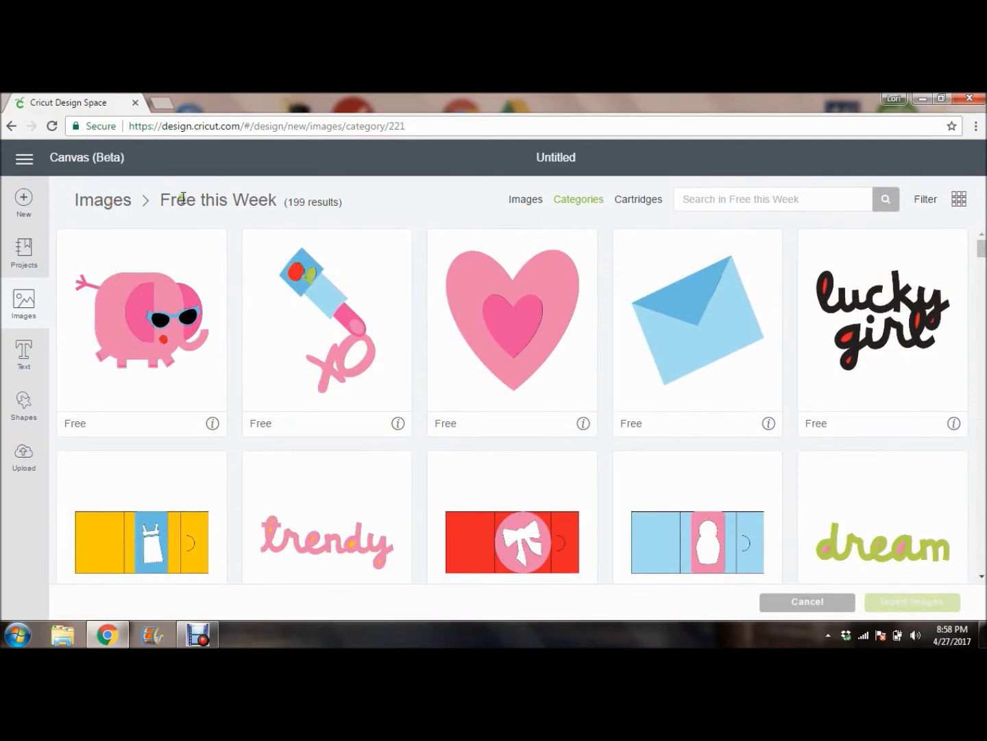
# - Return to the image categories overview and browse the Featured and themed categories from Achievement through Education & Kids Crafts
pyautogui.click(569, 200)
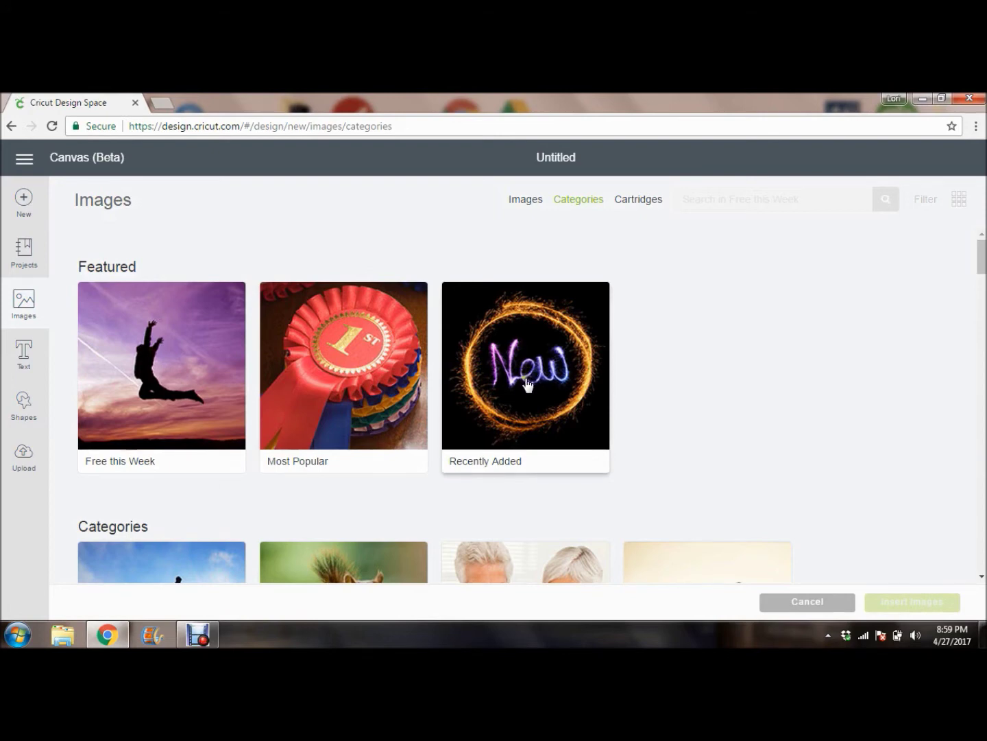
pyautogui.scroll(-3, 527, 384)
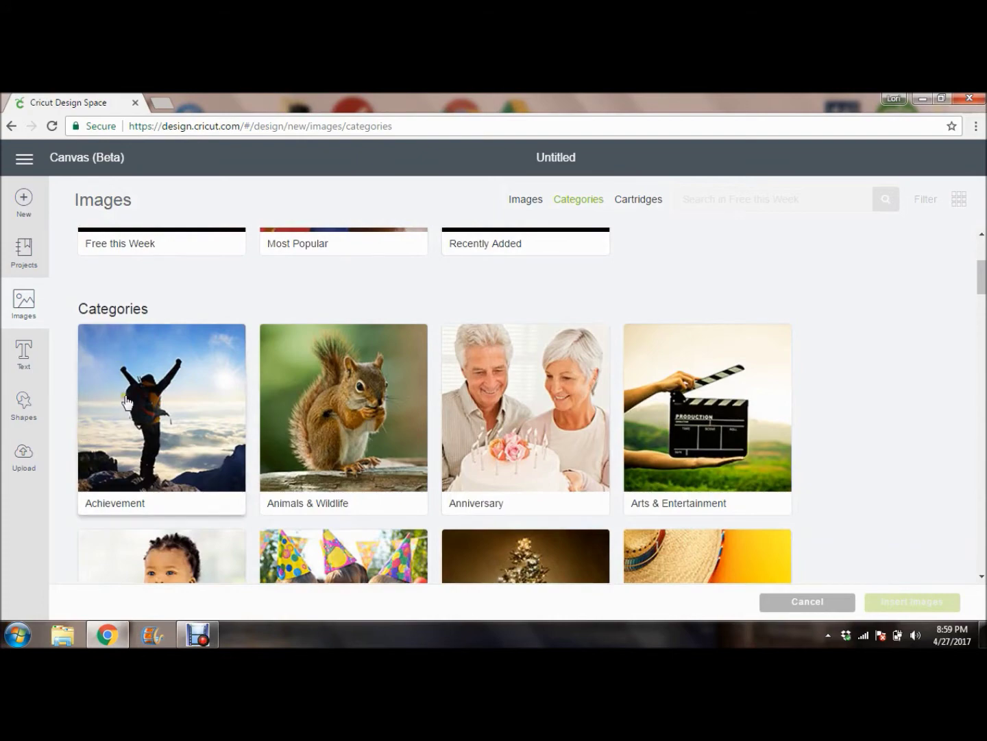
pyautogui.scroll(-1, 346, 402)
pyautogui.scroll(-2, 357, 394)
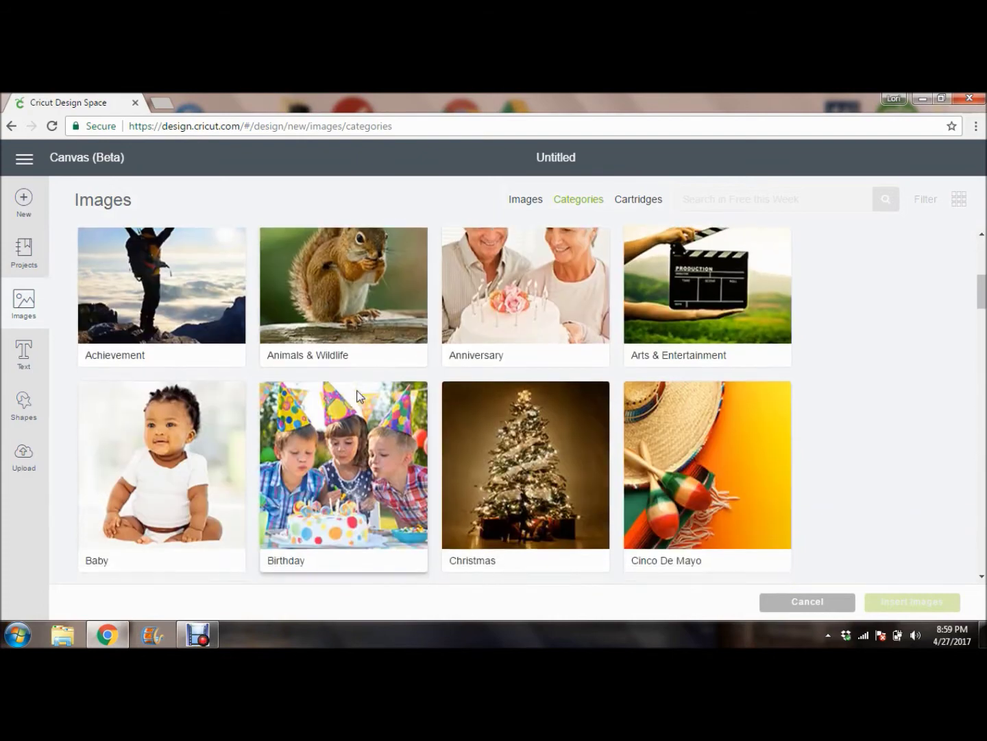
pyautogui.scroll(2, 356, 391)
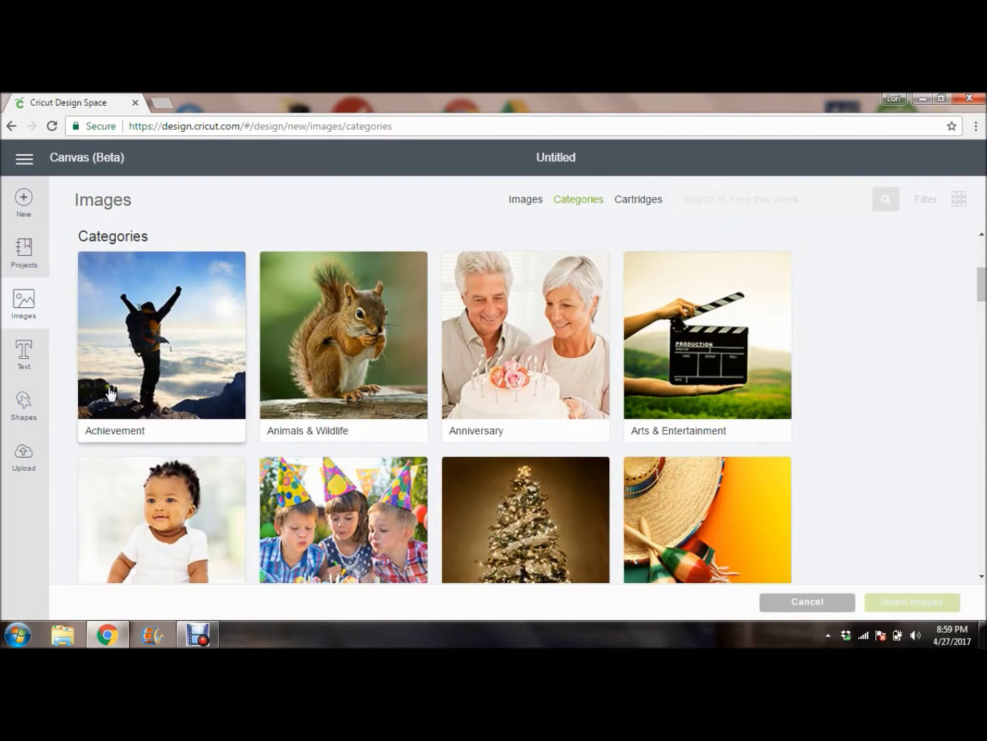
pyautogui.scroll(-1, 308, 384)
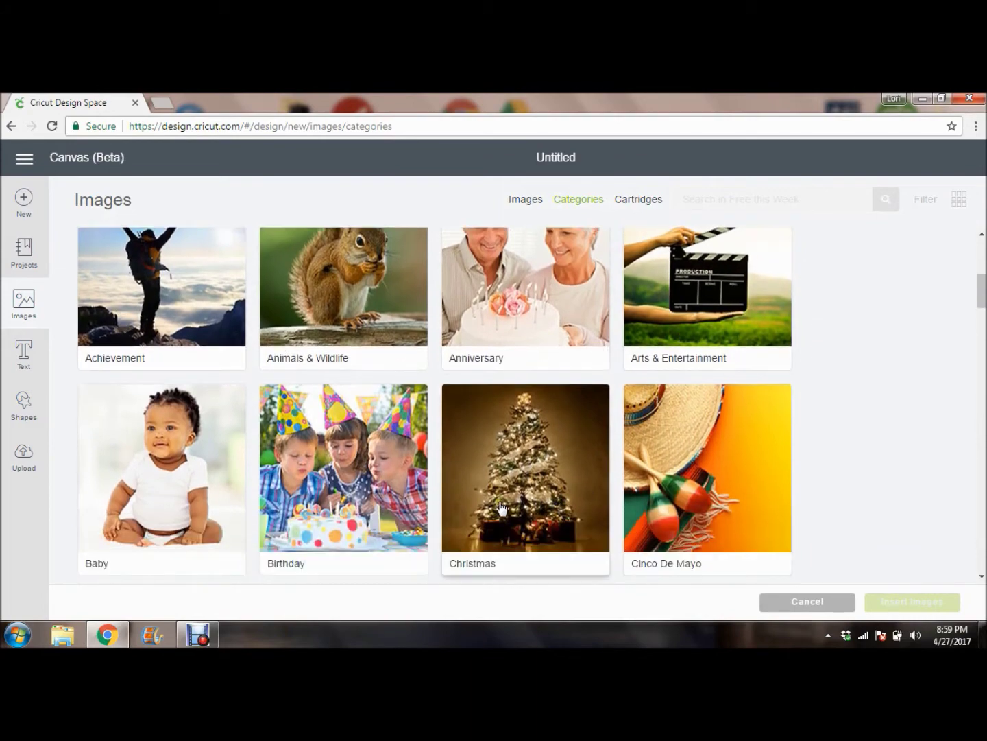
pyautogui.scroll(-2, 500, 507)
pyautogui.scroll(-1, 501, 508)
pyautogui.scroll(-2, 498, 358)
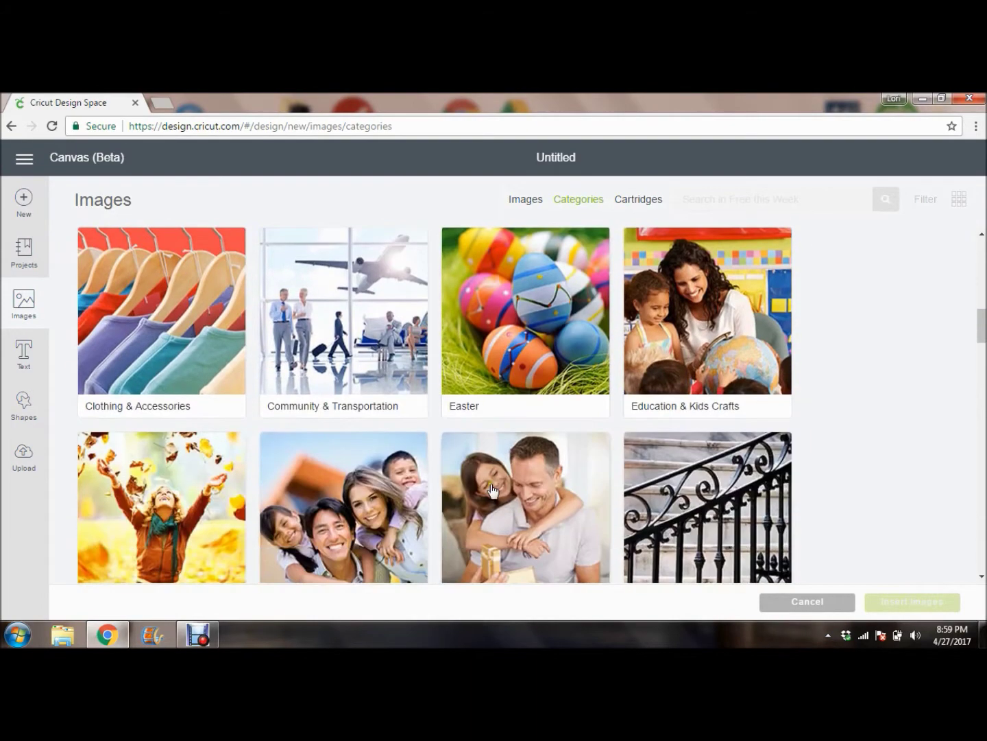
# - Open the Easter image category and browse through its images
pyautogui.click(499, 358)
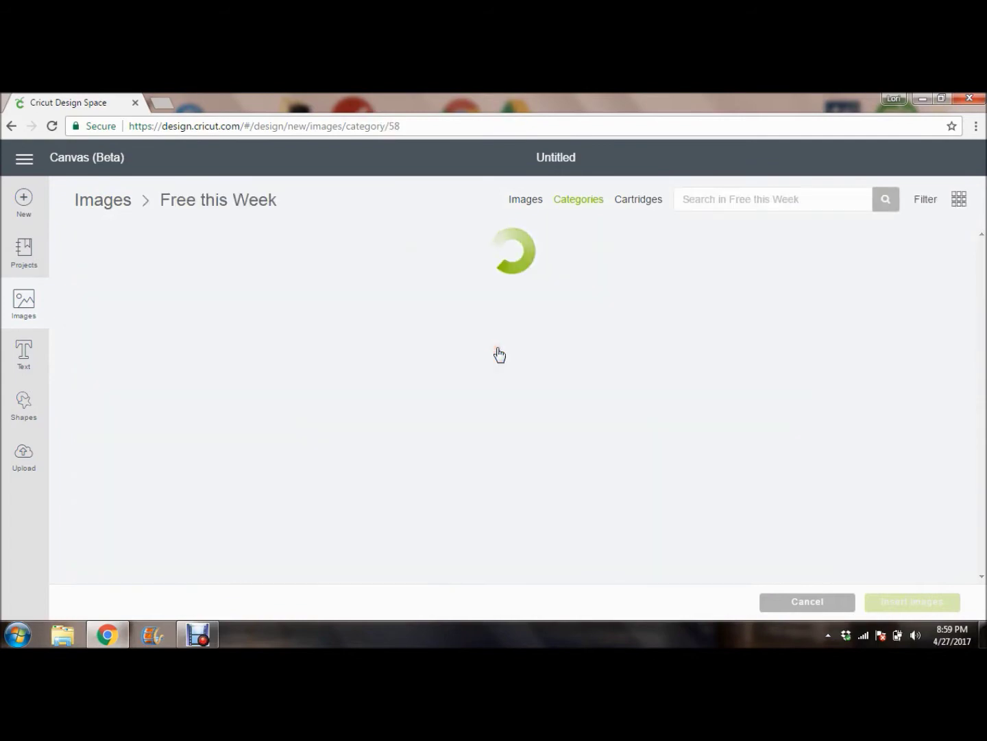
pyautogui.scroll(-7, 465, 355)
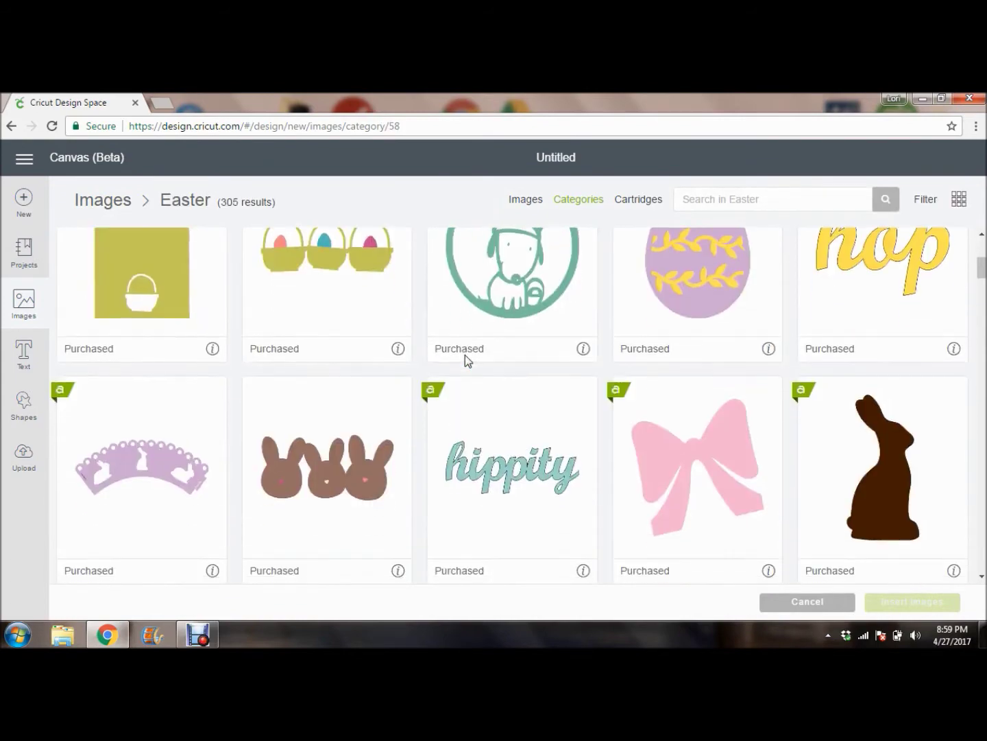
pyautogui.scroll(-15, 465, 355)
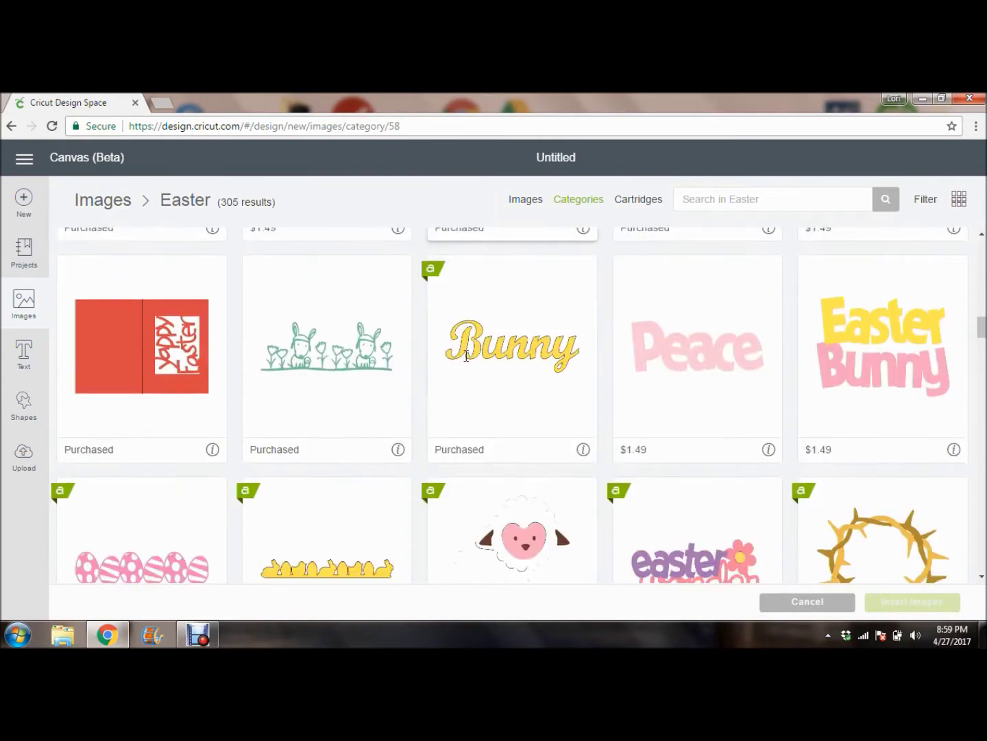
pyautogui.scroll(-15, 466, 355)
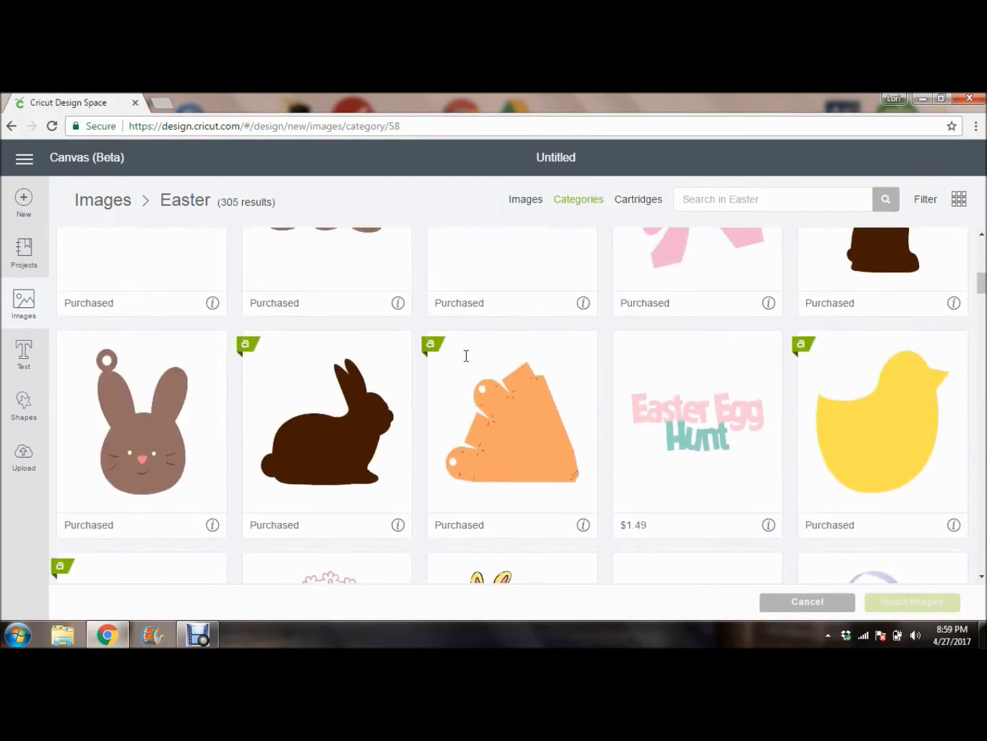
# - Return to the image categories overview and examine the first rows of the Brands section
pyautogui.click(566, 201)
pyautogui.scroll(-12, 391, 405)
pyautogui.scroll(-14, 391, 403)
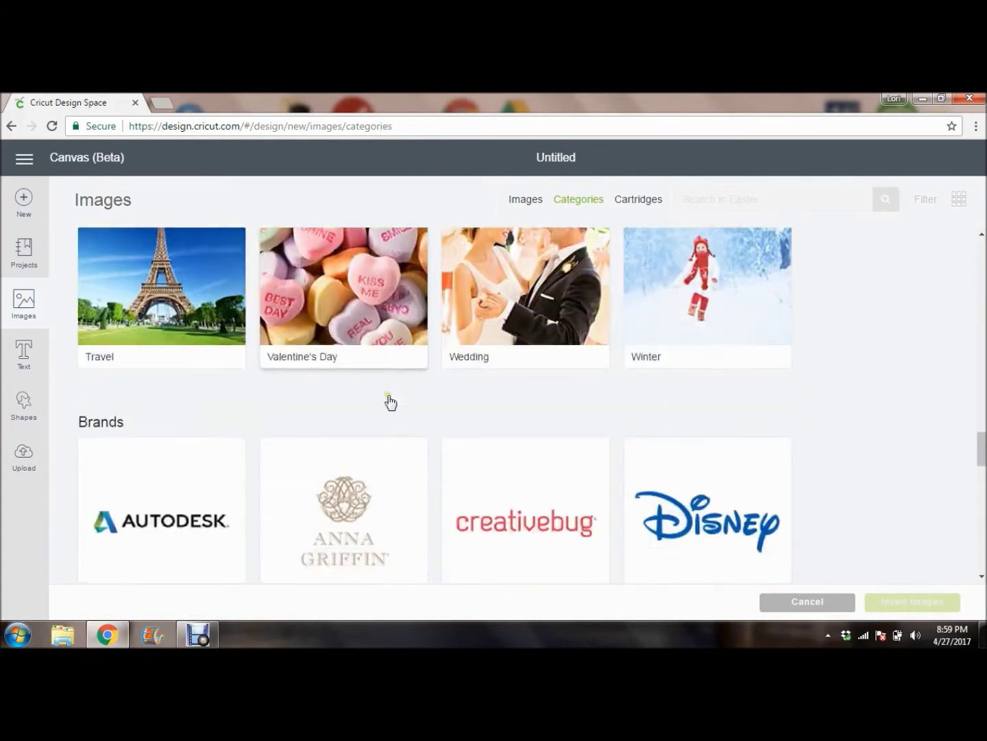
pyautogui.scroll(-3, 389, 402)
pyautogui.scroll(2, 416, 398)
pyautogui.scroll(-1, 416, 401)
pyautogui.scroll(1, 416, 400)
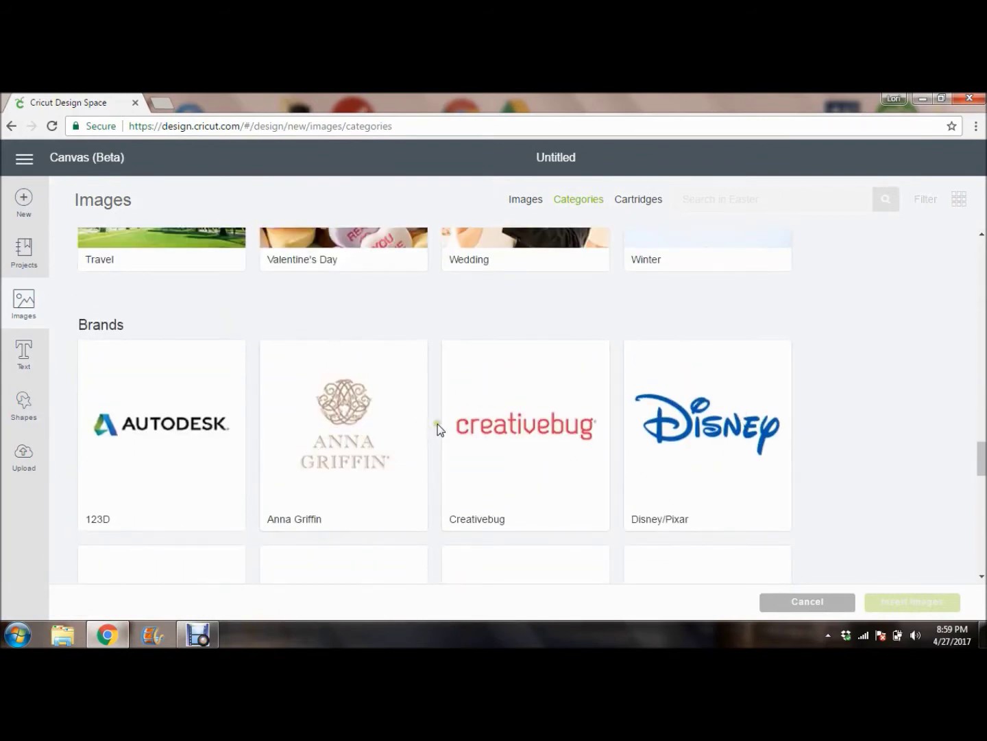
pyautogui.scroll(-3, 439, 423)
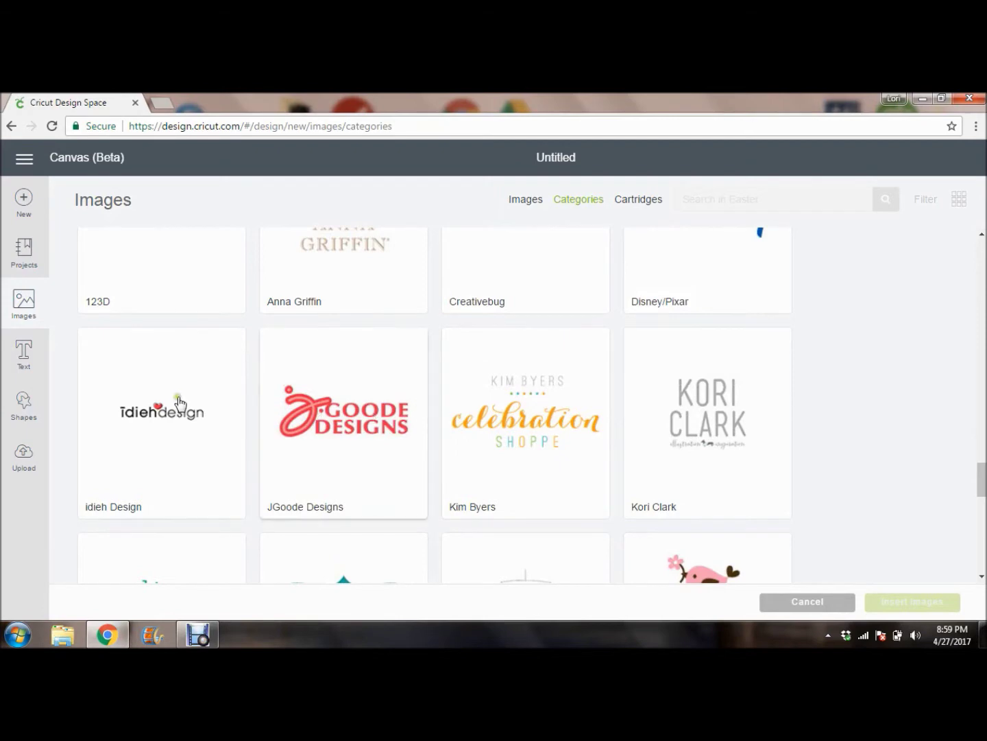
pyautogui.scroll(-2, 180, 397)
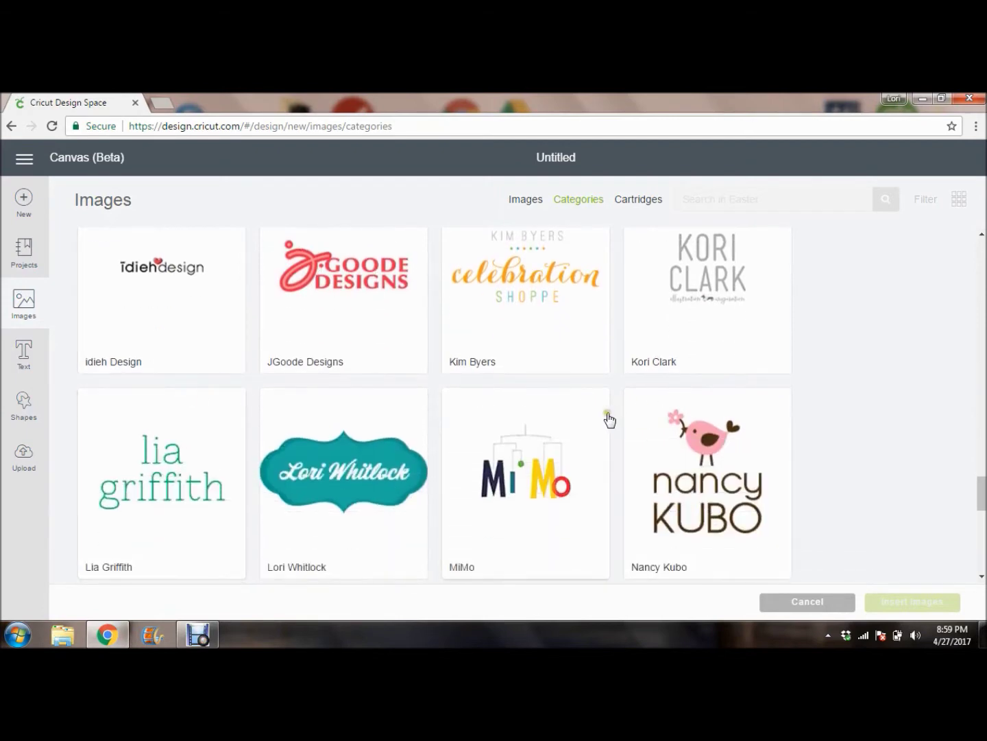
pyautogui.scroll(-1, 606, 420)
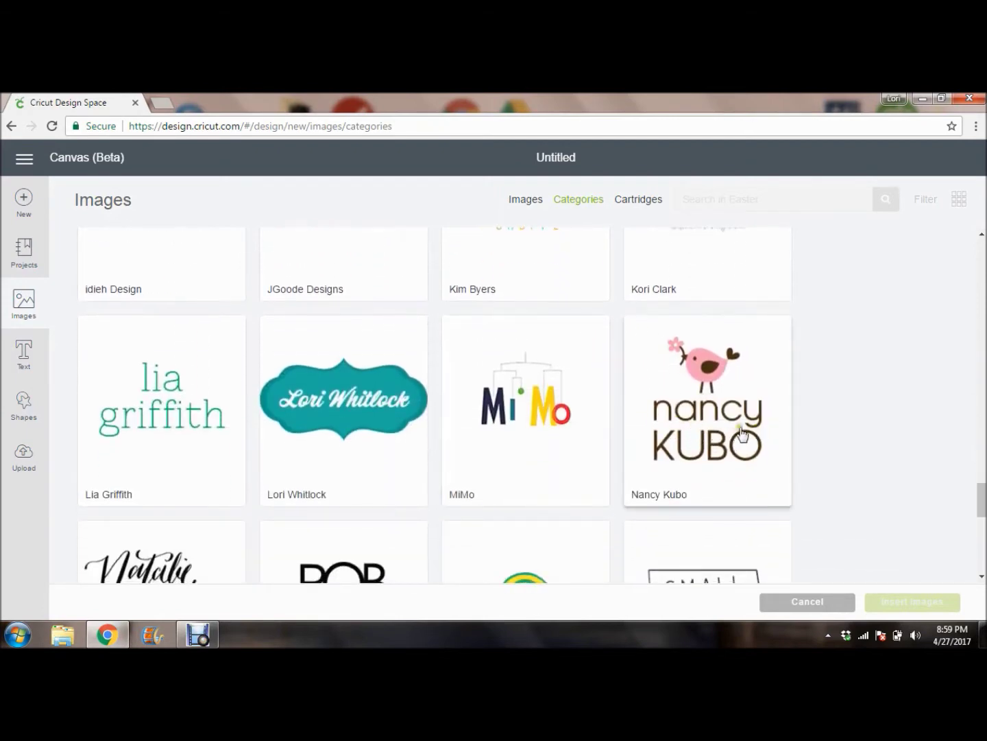
# - Open the Nancy Kubo brand category and browse through its images
pyautogui.click(712, 419)
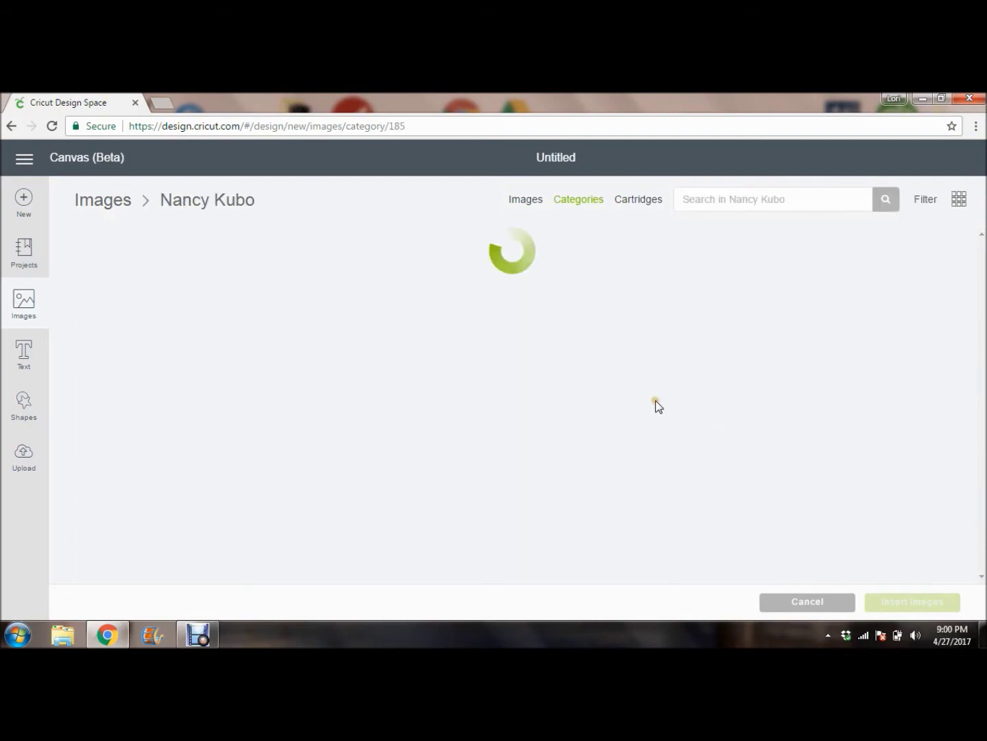
pyautogui.scroll(-6, 233, 343)
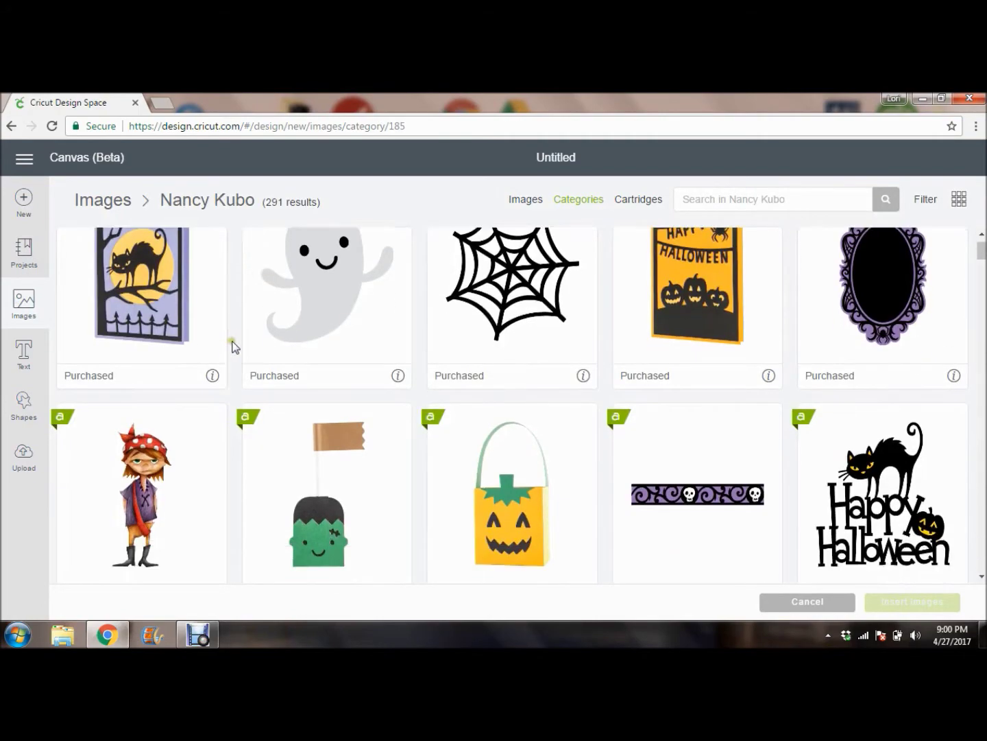
pyautogui.scroll(-4, 238, 336)
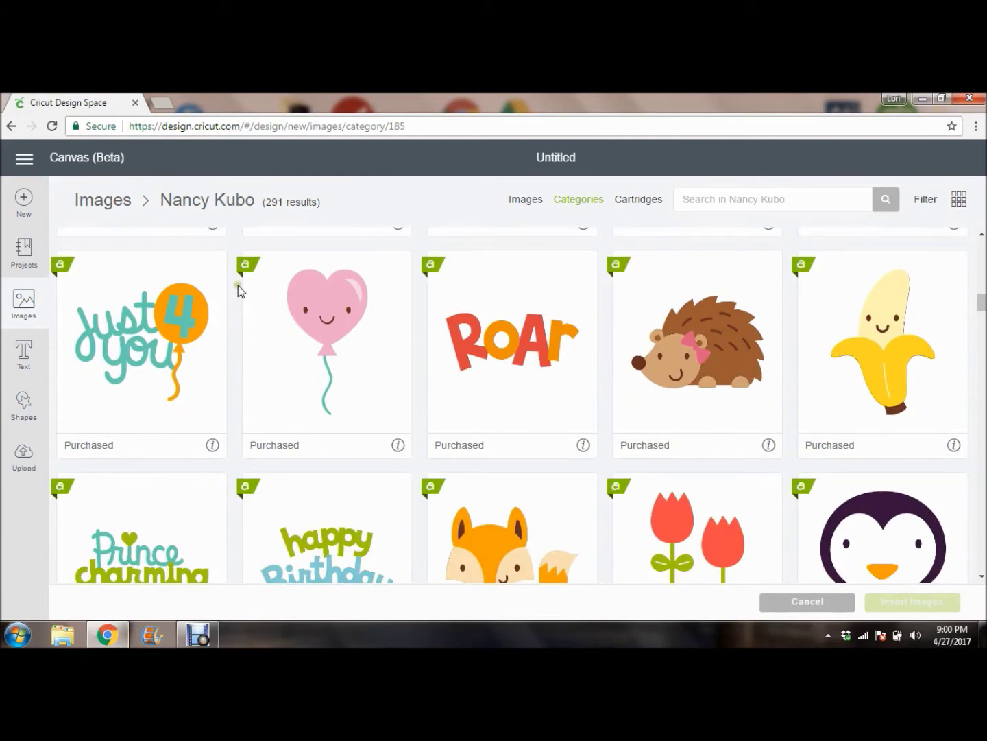
pyautogui.scroll(15, 706, 535)
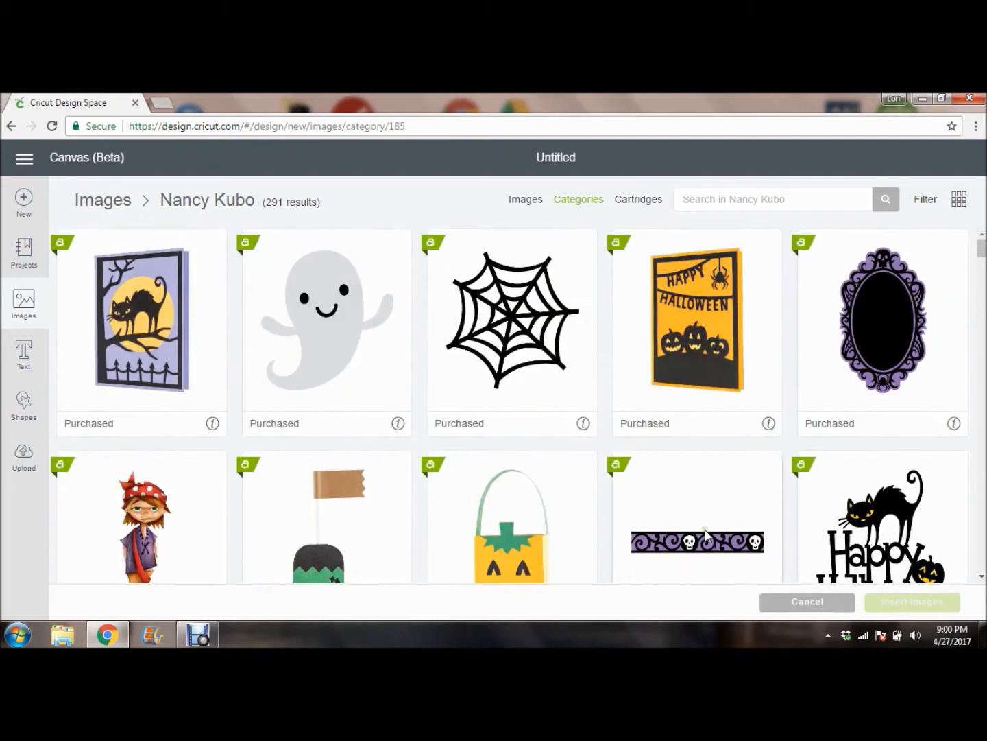
# - Go back to the image categories and look through the complete Brands section, from 123D to Wordsworth
pyautogui.click(578, 200)
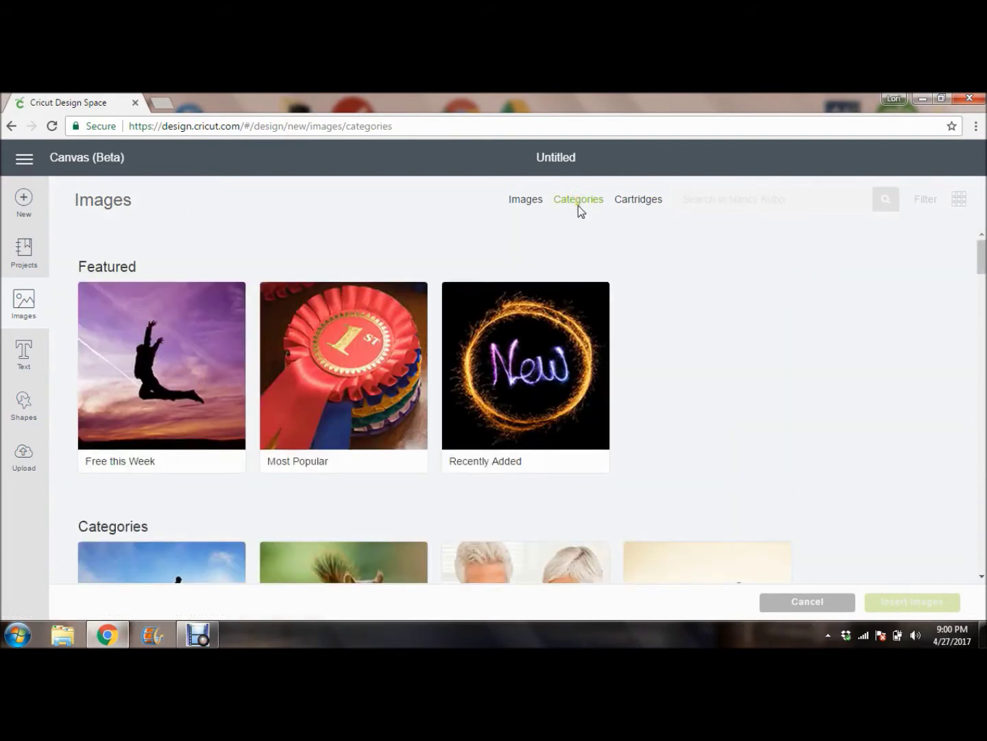
pyautogui.scroll(-12, 642, 274)
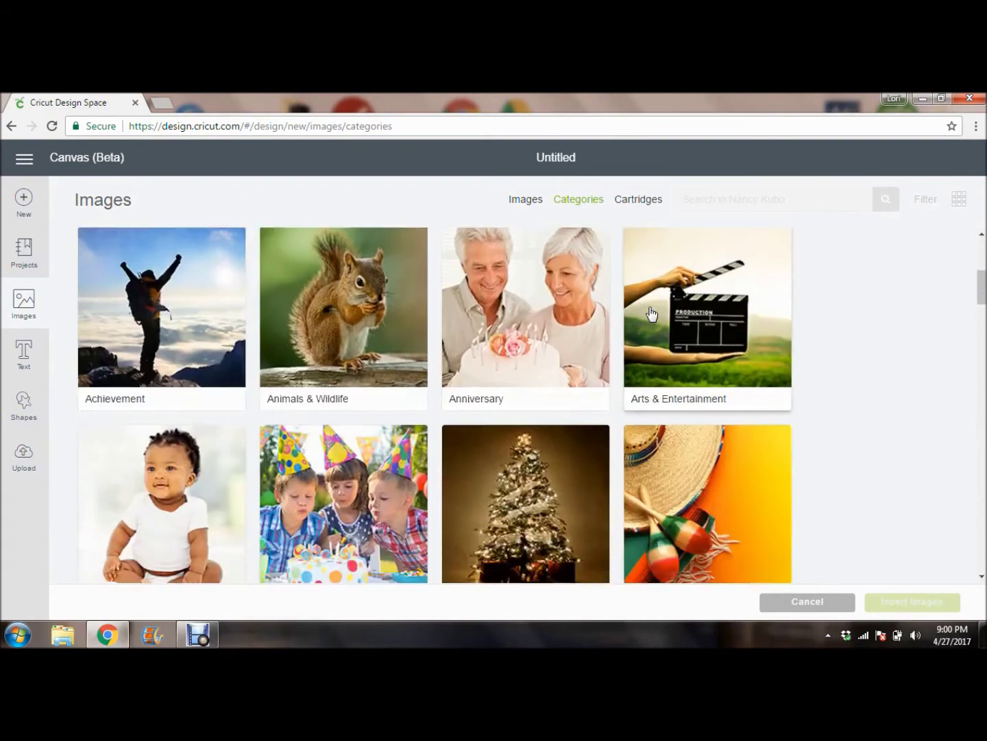
pyautogui.scroll(-20, 639, 408)
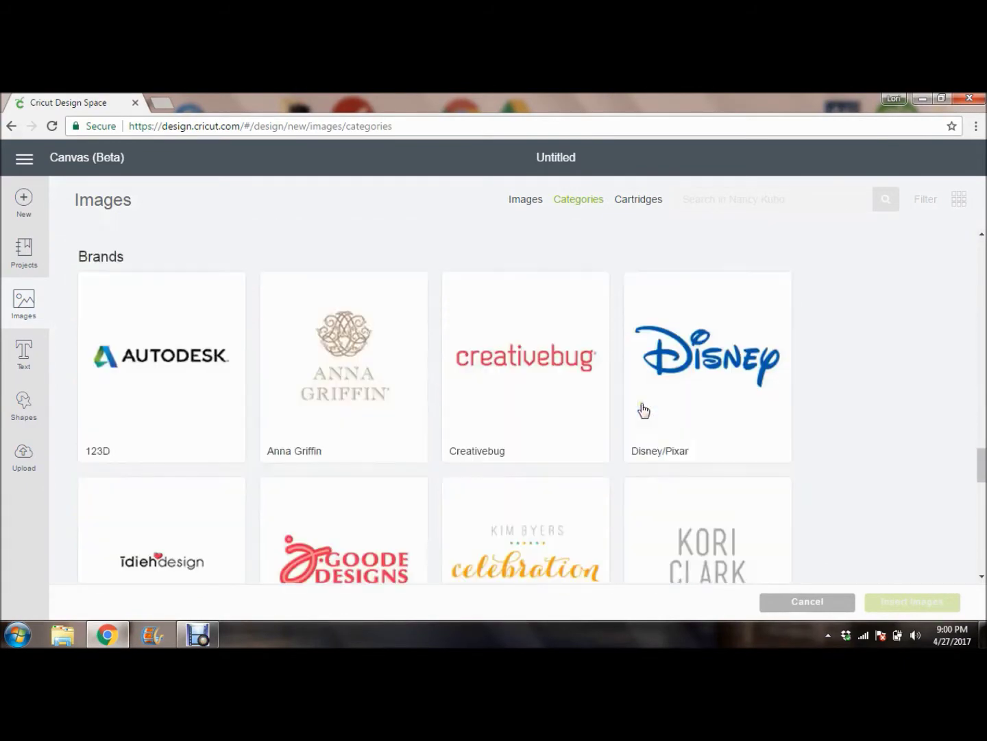
pyautogui.scroll(-10, 642, 412)
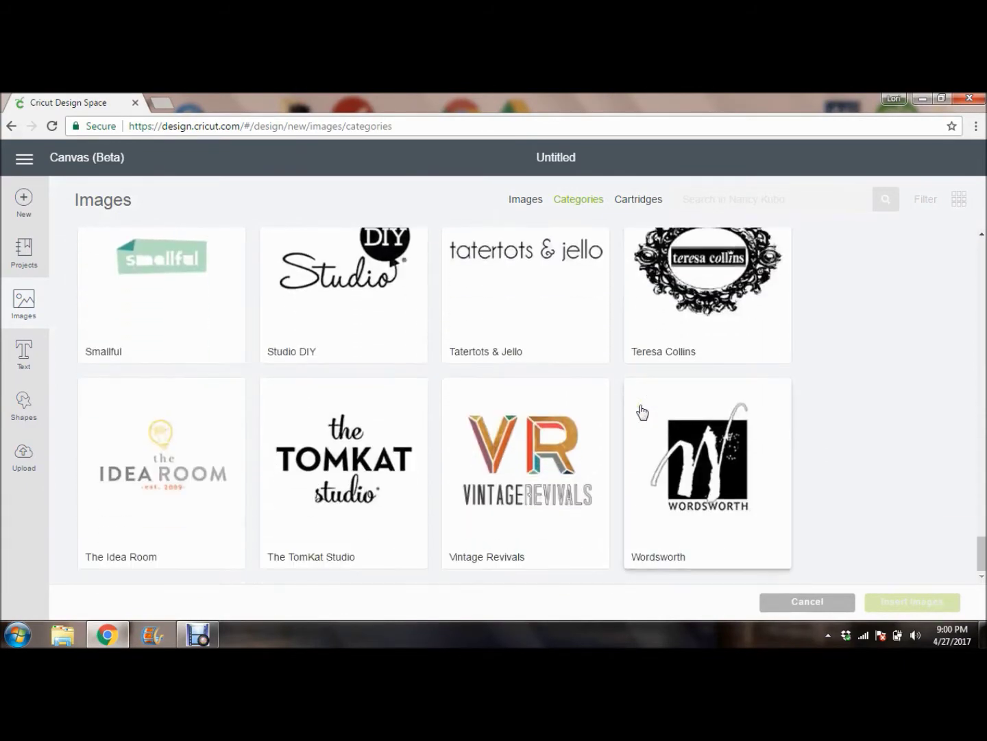
pyautogui.scroll(9, 639, 408)
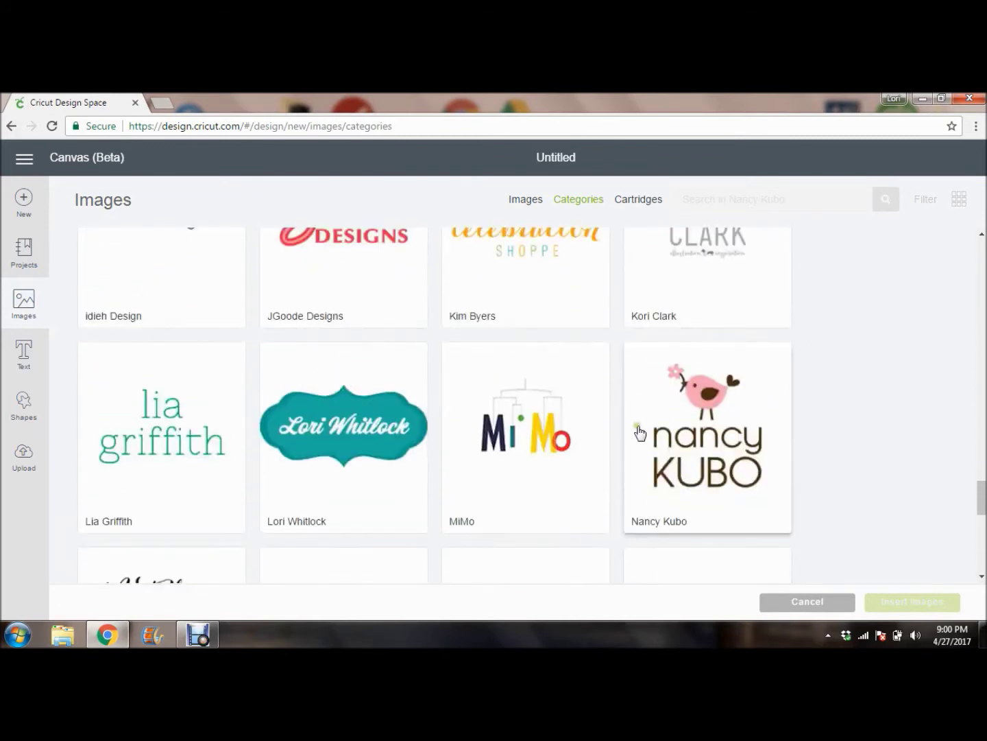
pyautogui.scroll(7, 484, 391)
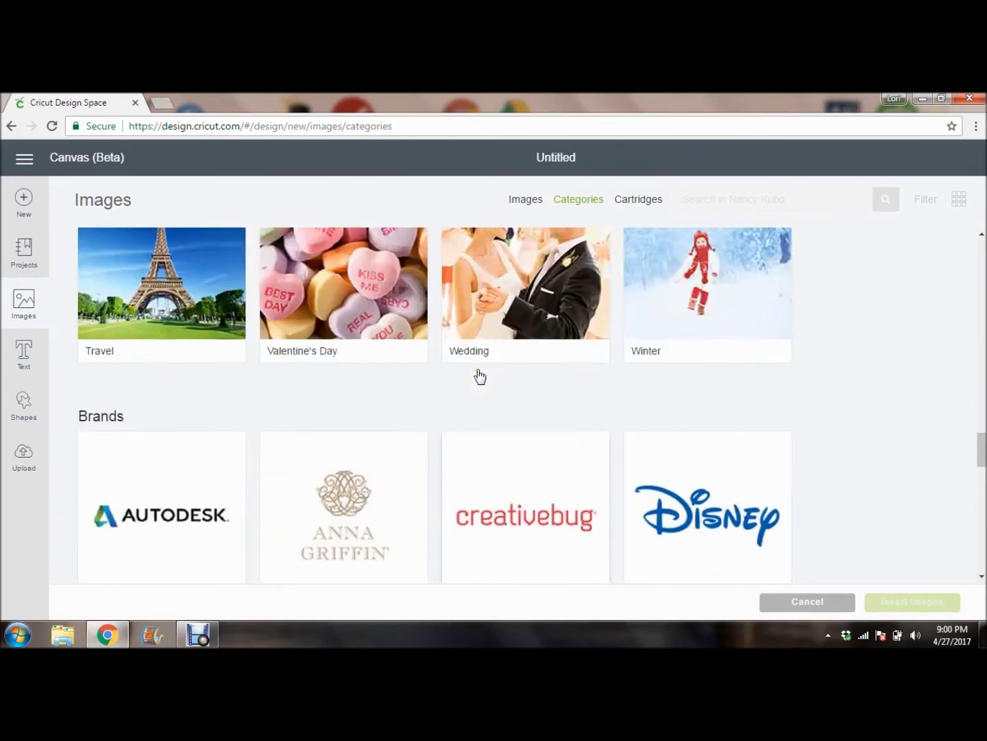
pyautogui.scroll(-5, 478, 374)
pyautogui.scroll(-1, 478, 374)
pyautogui.scroll(2, 471, 377)
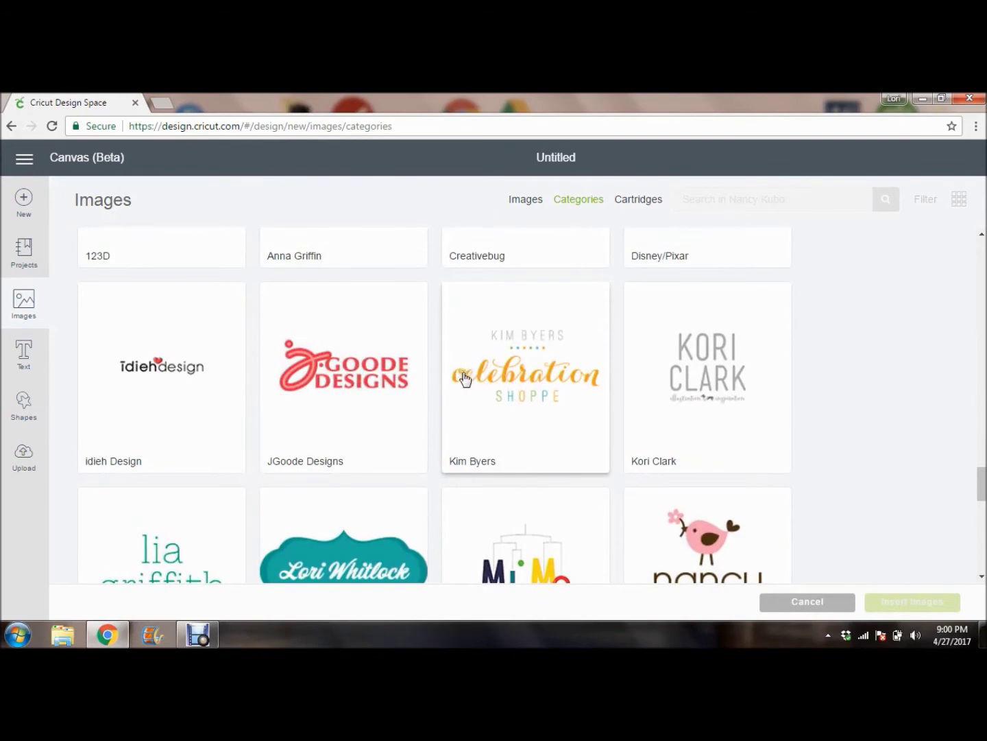
pyautogui.scroll(1, 452, 374)
pyautogui.scroll(-4, 452, 375)
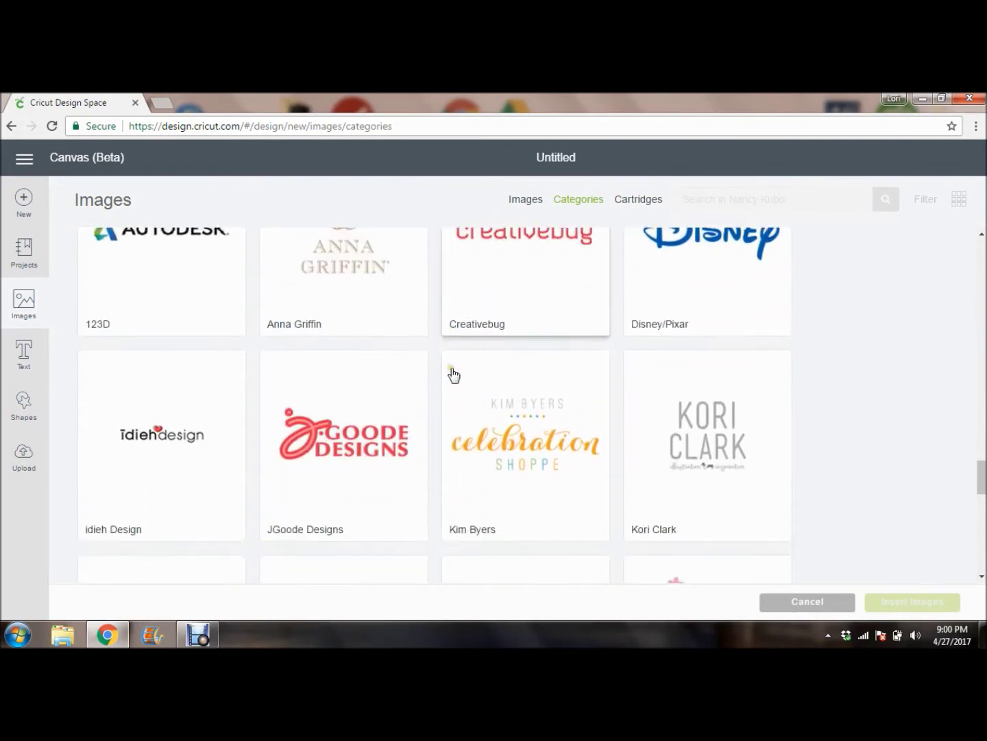
pyautogui.scroll(-5, 450, 376)
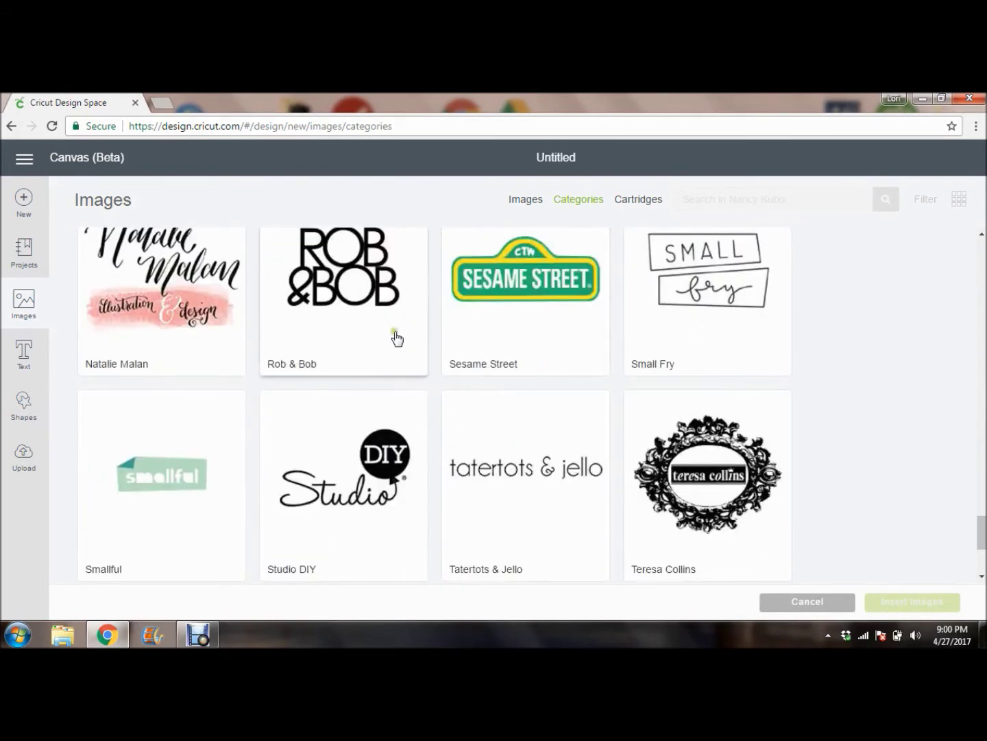
pyautogui.click(695, 351)
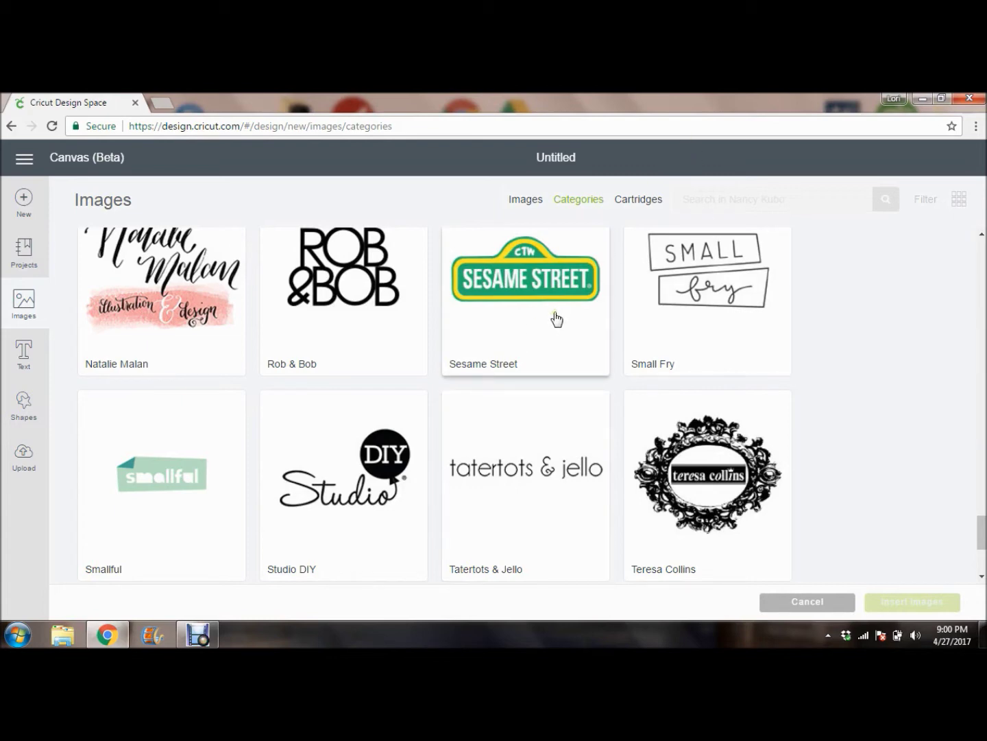
# - Compare the image library's Cartridges view with its Images view, ending on the Cartridges listing
pyautogui.scroll(9, 556, 318)
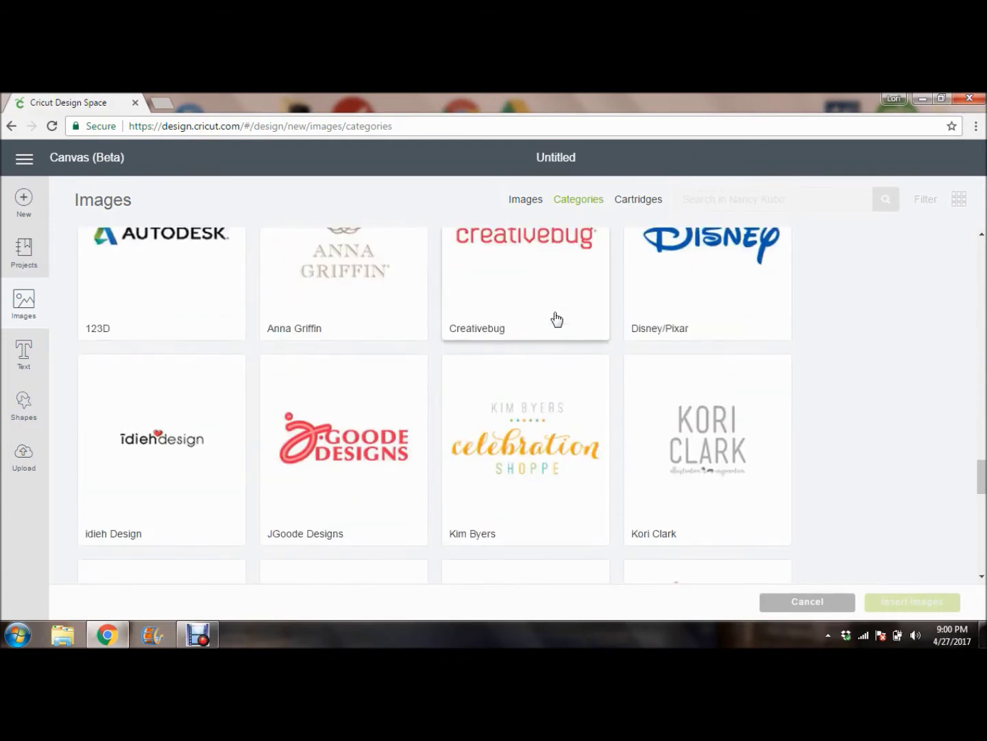
pyautogui.scroll(4, 559, 312)
pyautogui.scroll(15, 562, 309)
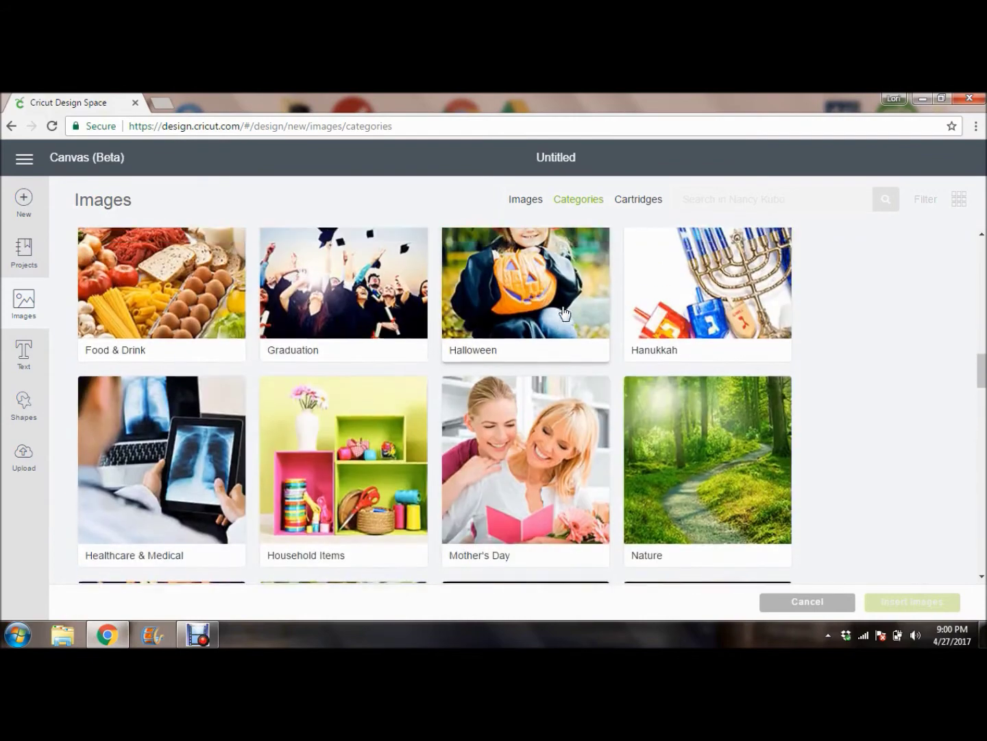
pyautogui.scroll(12, 564, 313)
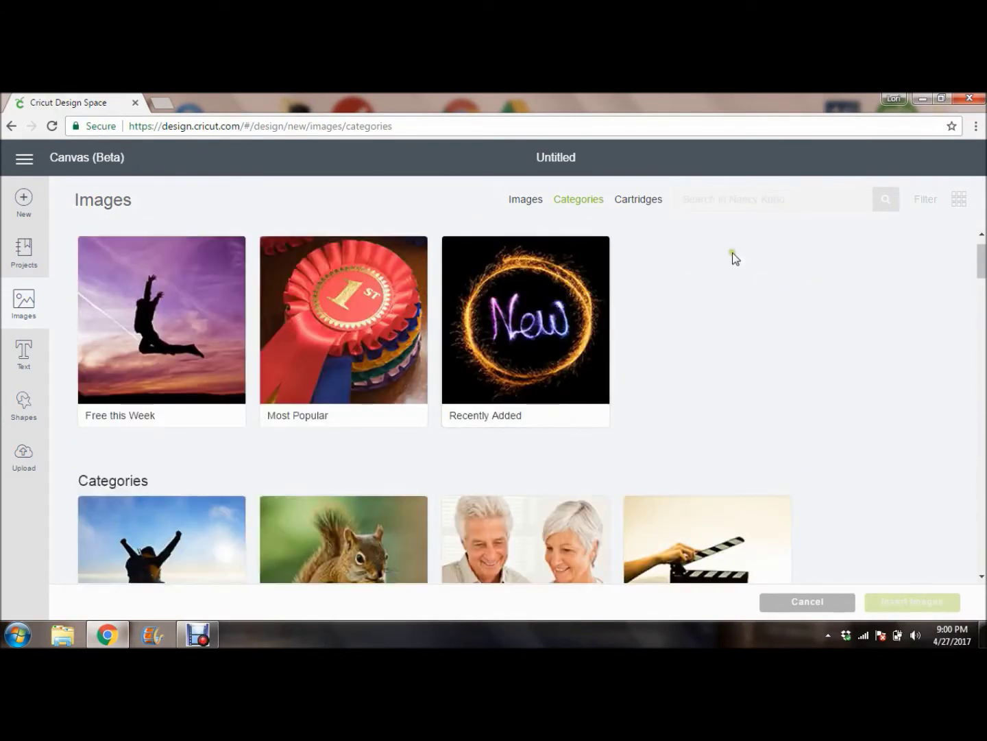
pyautogui.click(641, 206)
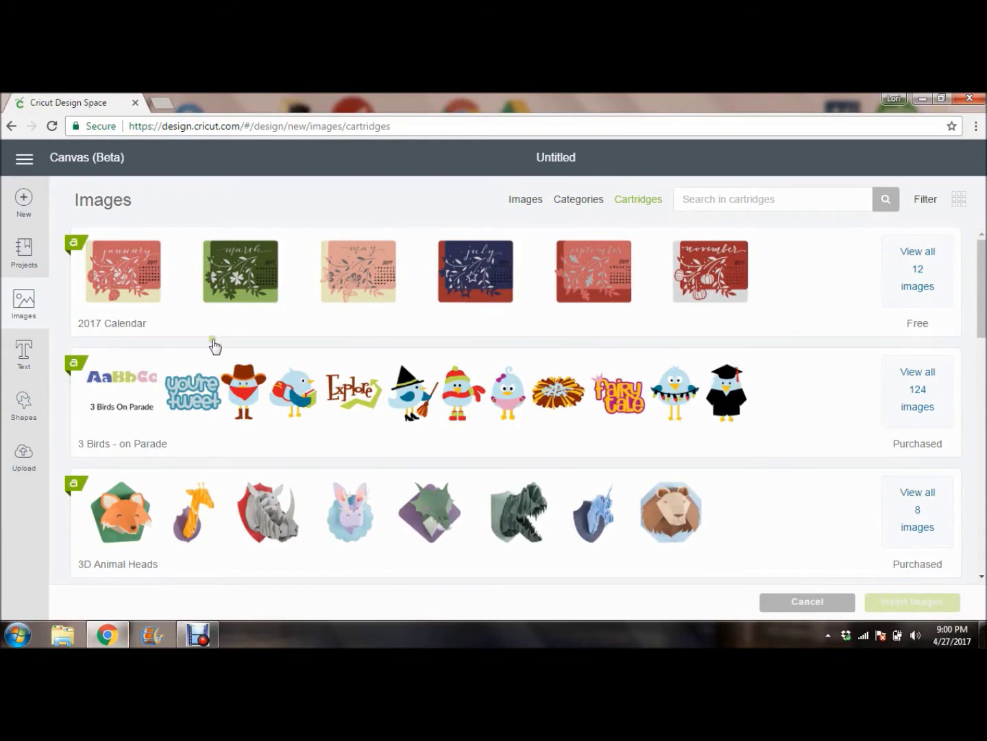
pyautogui.click(526, 201)
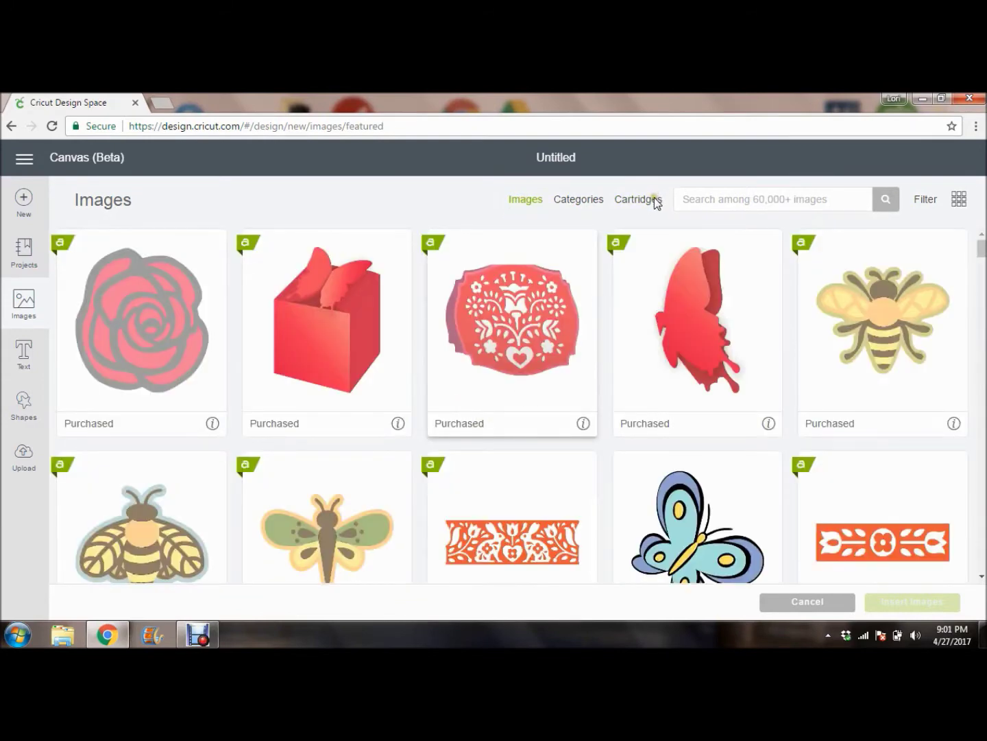
pyautogui.click(649, 205)
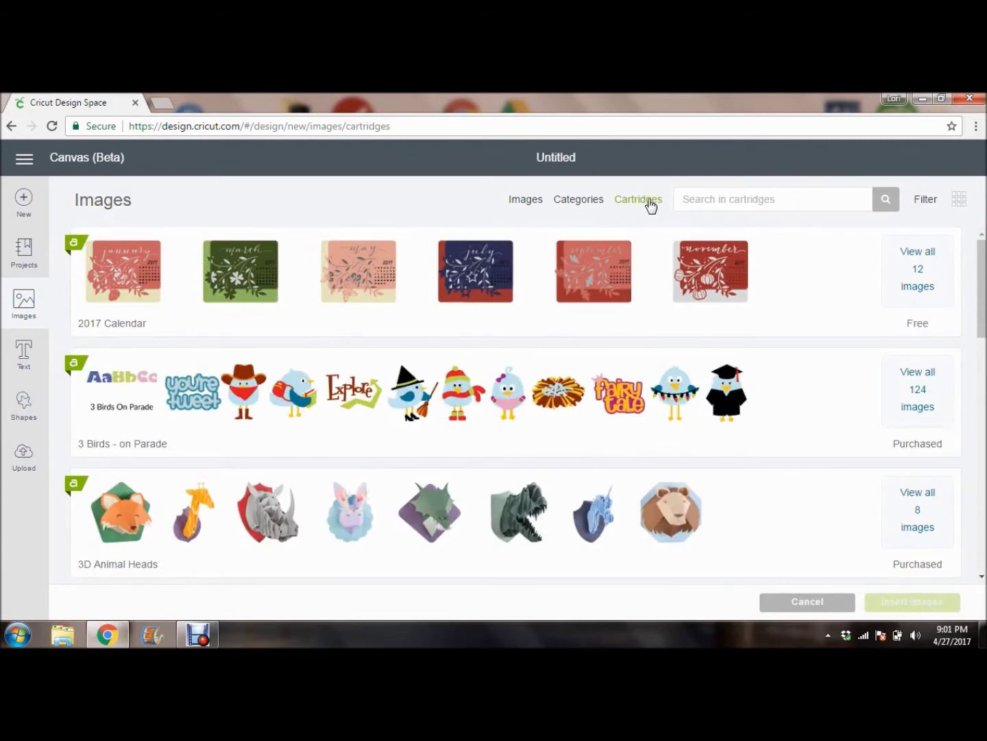
# - Search the cartridges for "cards" and look through the matching card cartridges
pyautogui.click(713, 198)
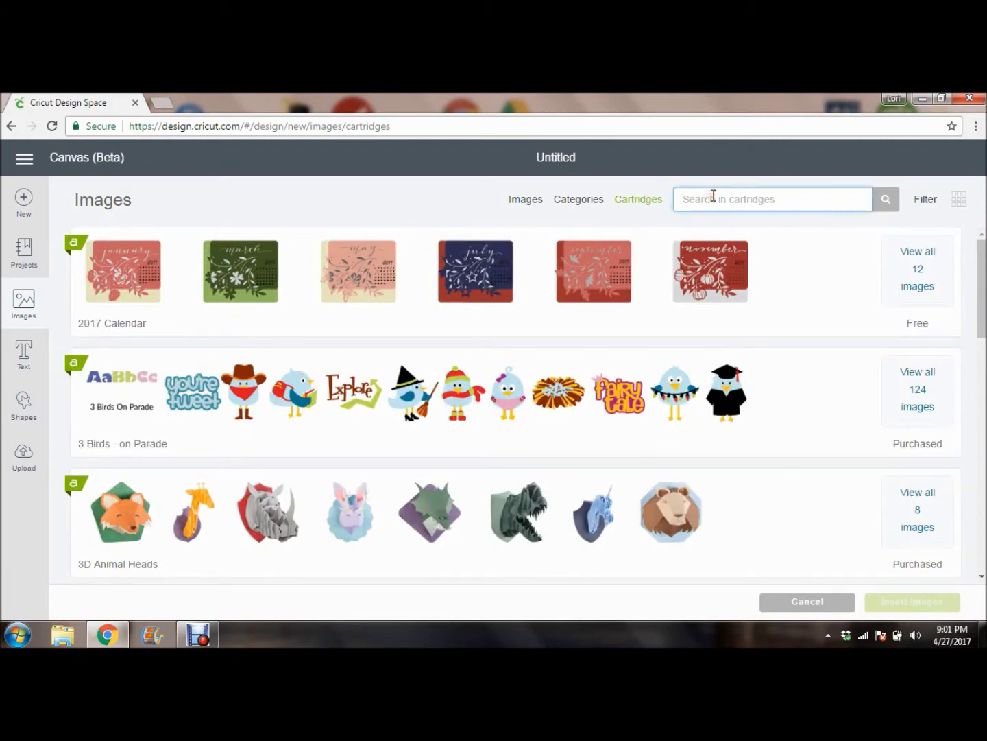
pyautogui.write('cards')
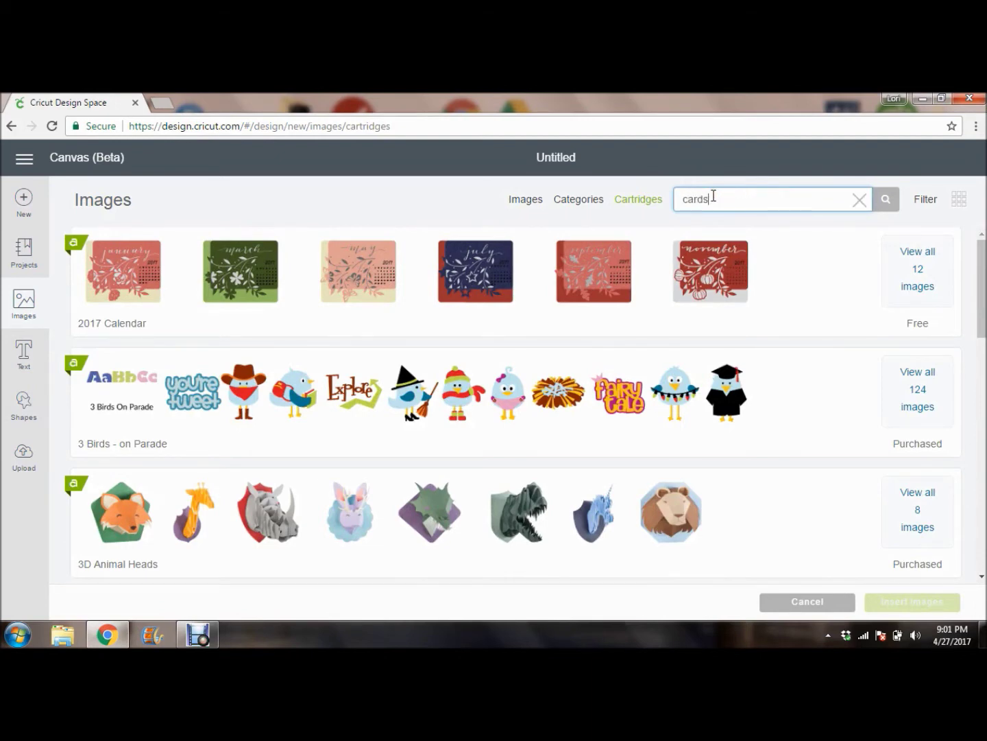
pyautogui.press('Return')
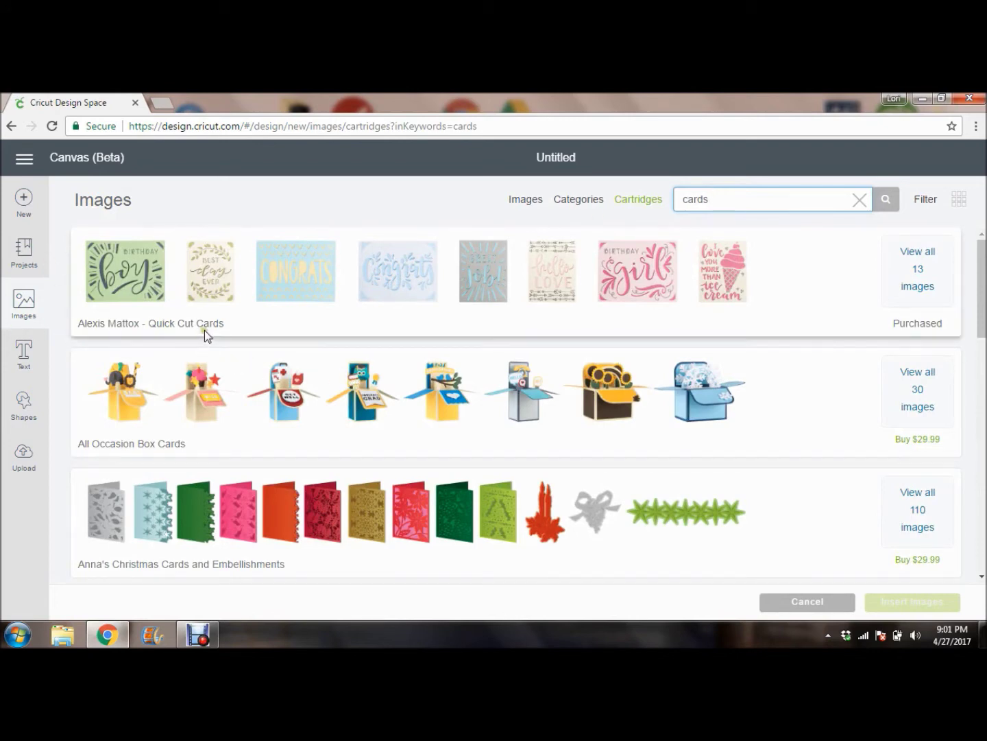
pyautogui.scroll(-3, 150, 446)
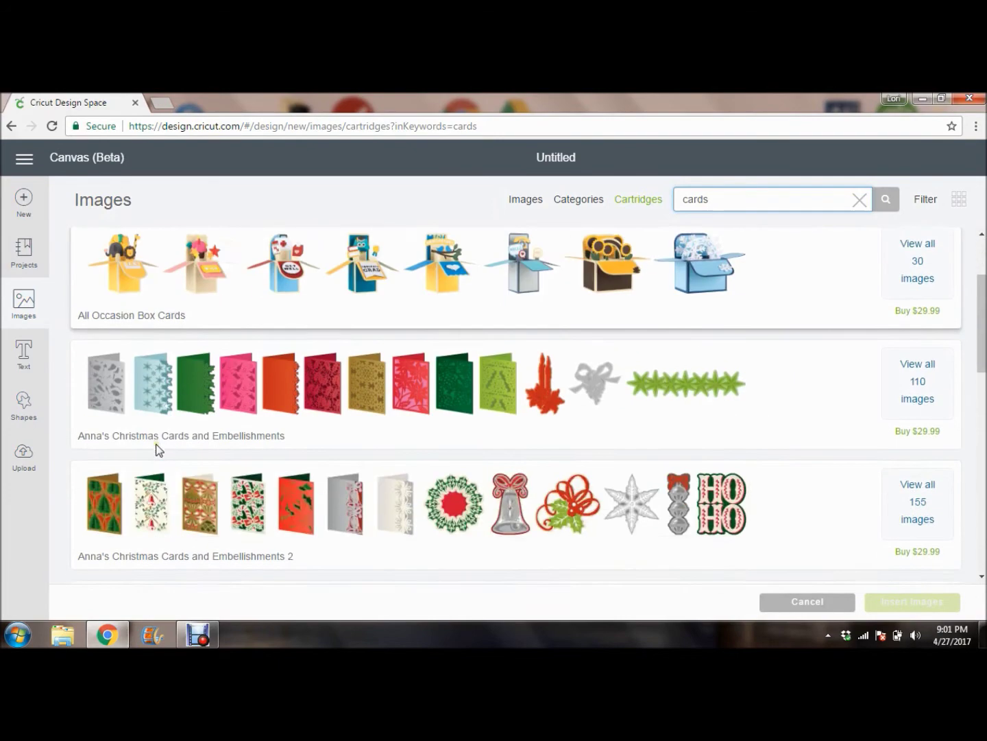
pyautogui.scroll(-10, 277, 381)
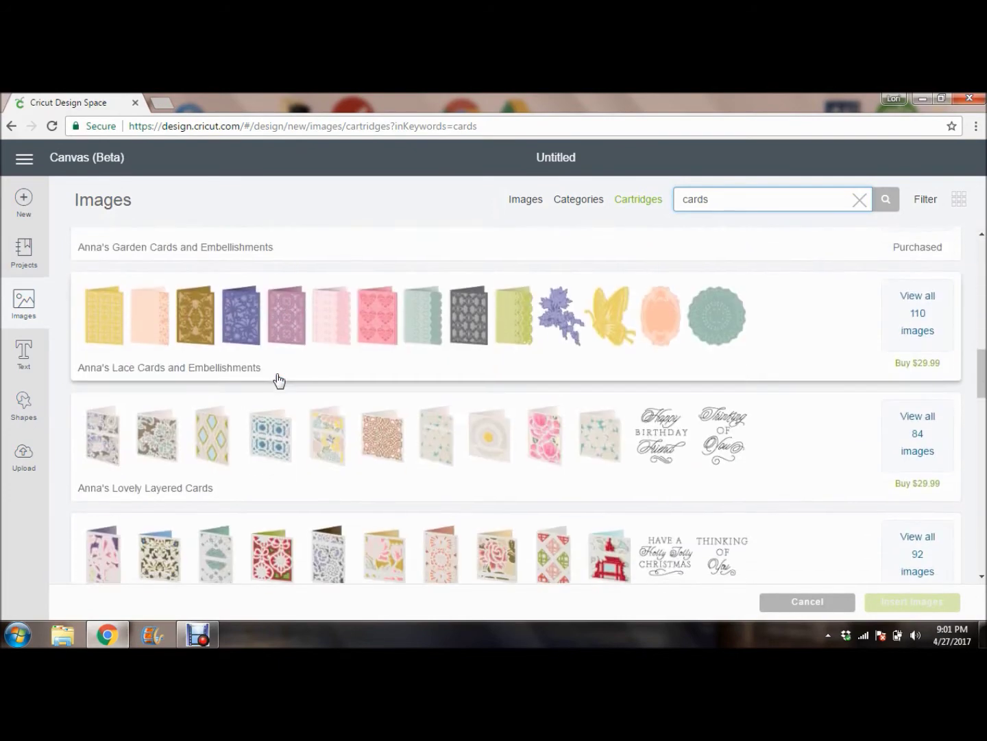
pyautogui.scroll(-7, 278, 381)
pyautogui.scroll(12, 277, 381)
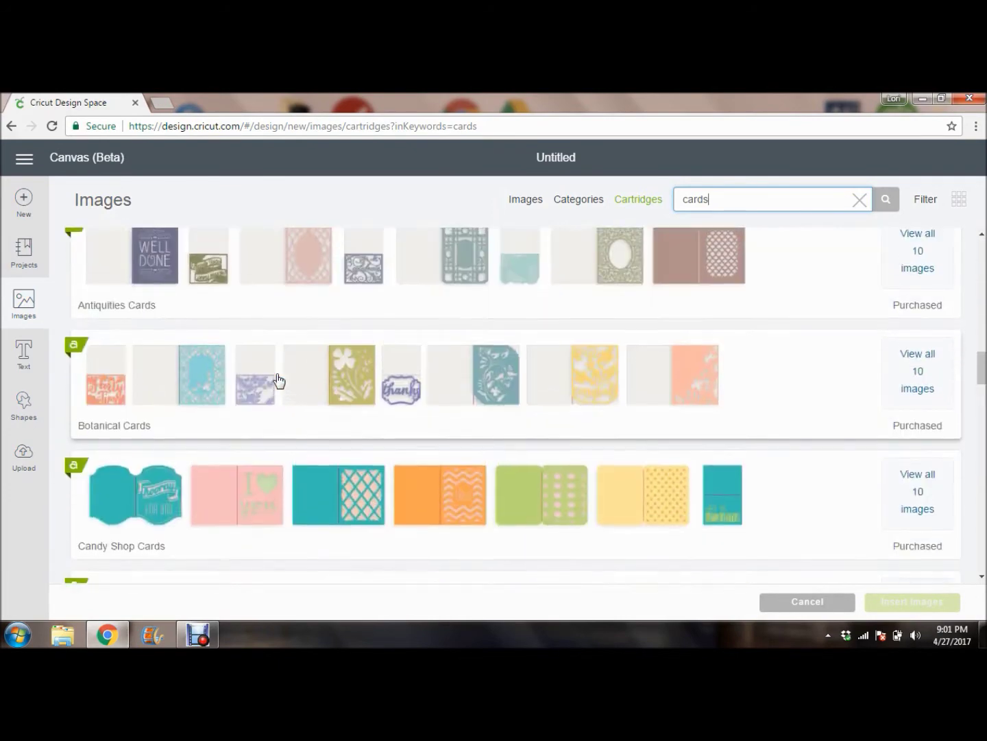
pyautogui.scroll(12, 277, 381)
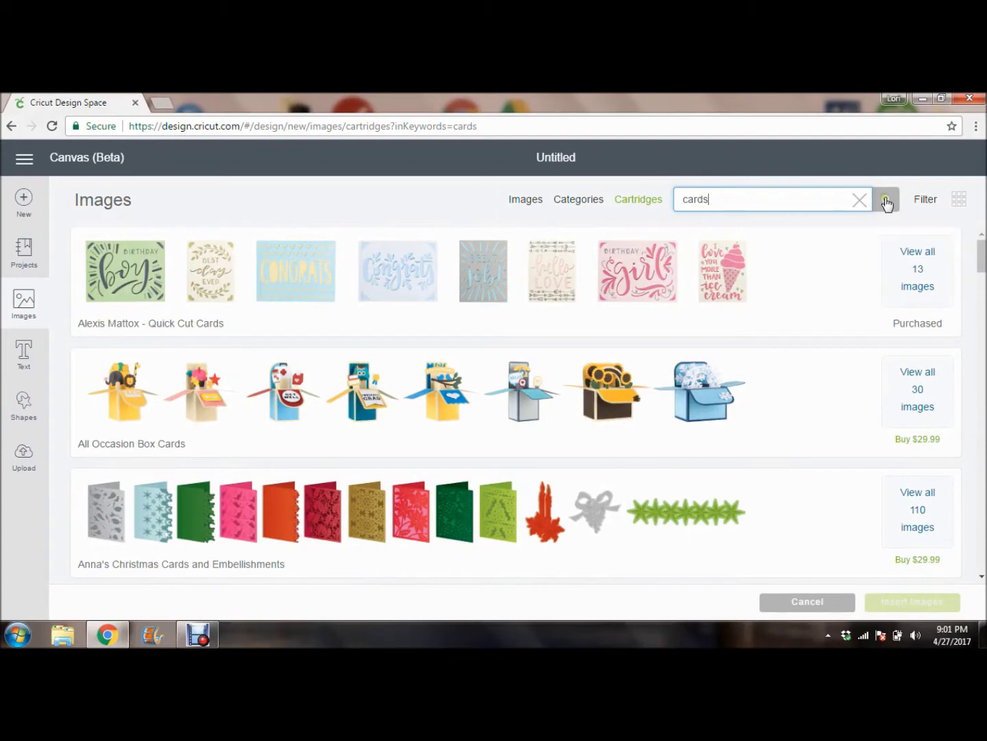
# - Check the ownership filter options for cartridges and clear the "cards" search
pyautogui.click(925, 199)
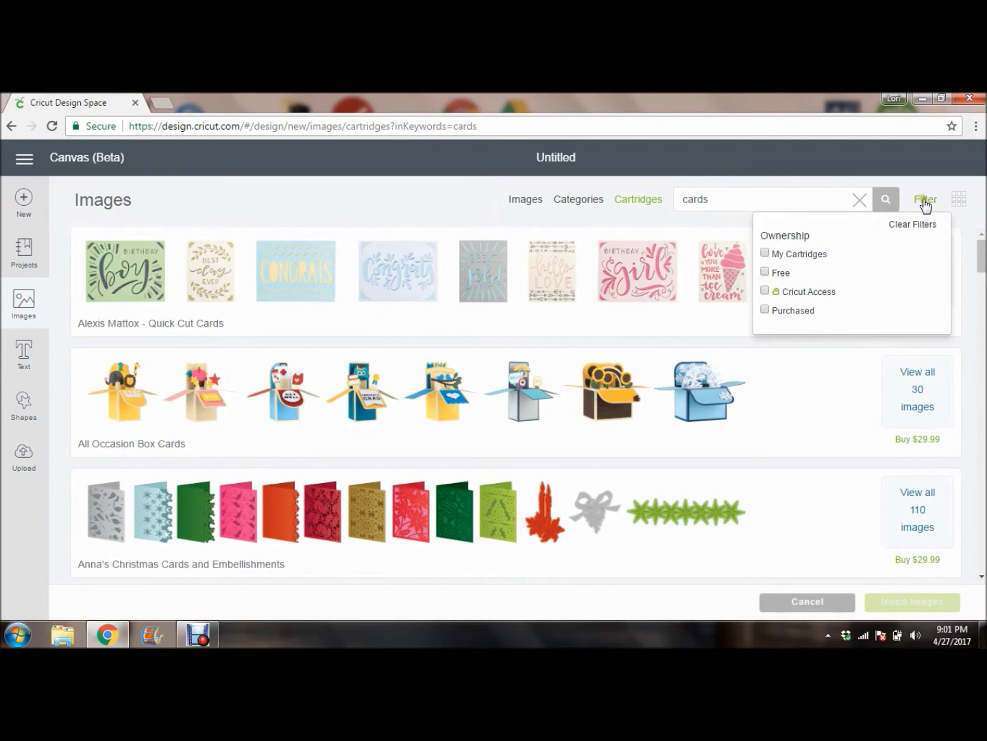
pyautogui.click(925, 205)
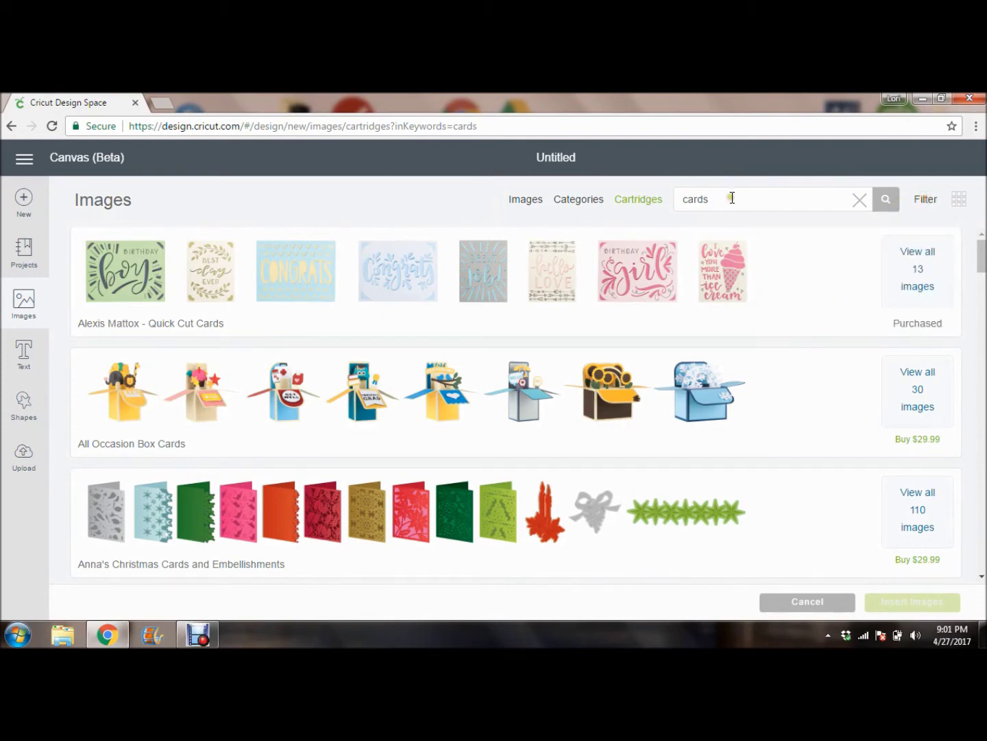
pyautogui.click(859, 200)
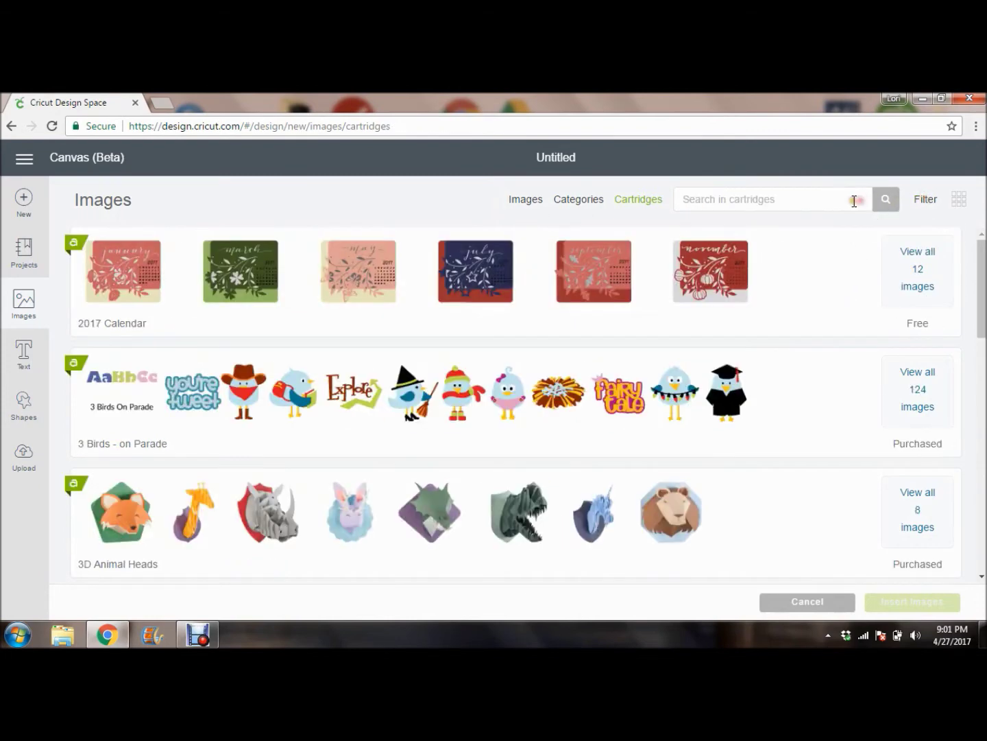
# - Open the 3D Floral Home Decor cartridge with all its images and browse through them
pyautogui.scroll(-4, 597, 275)
pyautogui.scroll(-3, 599, 274)
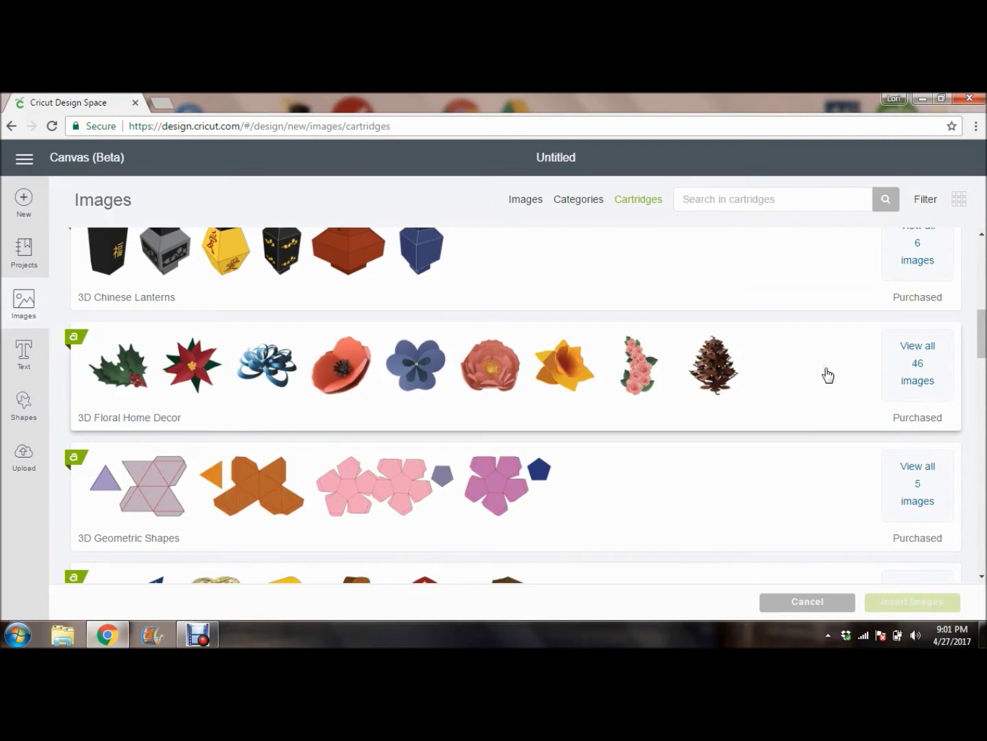
pyautogui.click(923, 366)
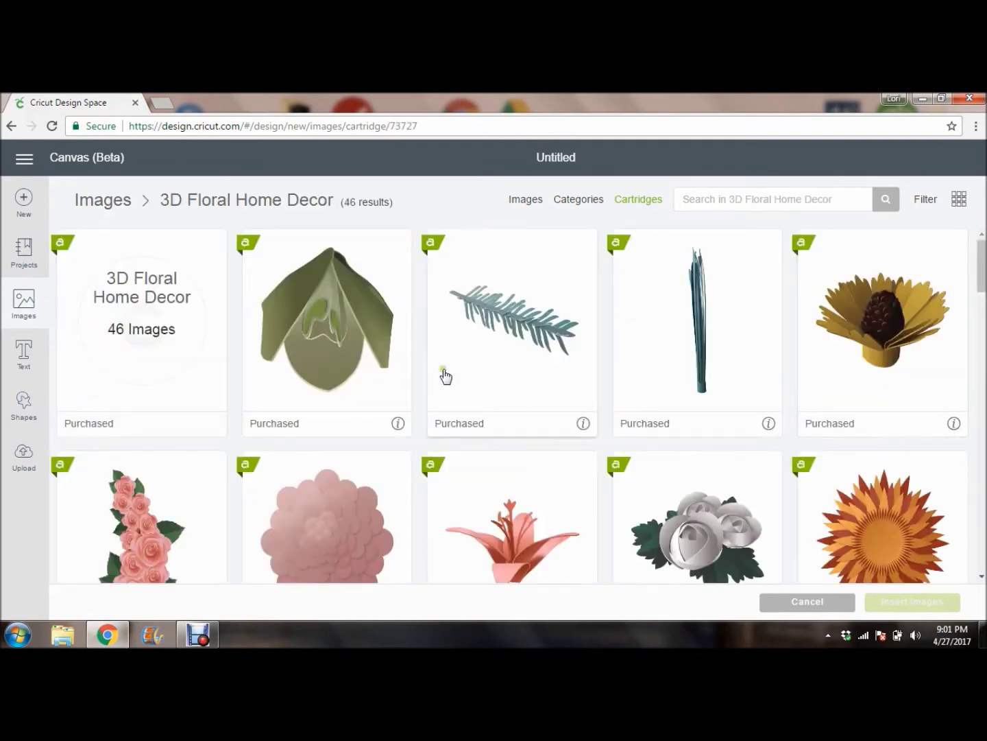
pyautogui.scroll(-10, 452, 459)
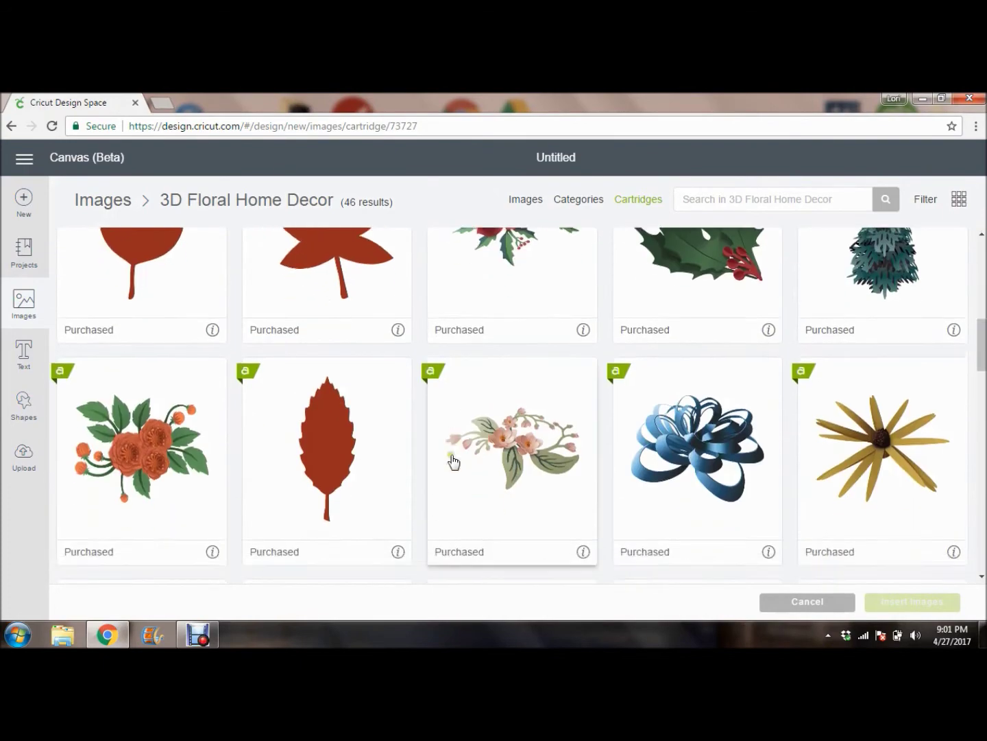
pyautogui.scroll(-7, 452, 459)
pyautogui.scroll(9, 452, 458)
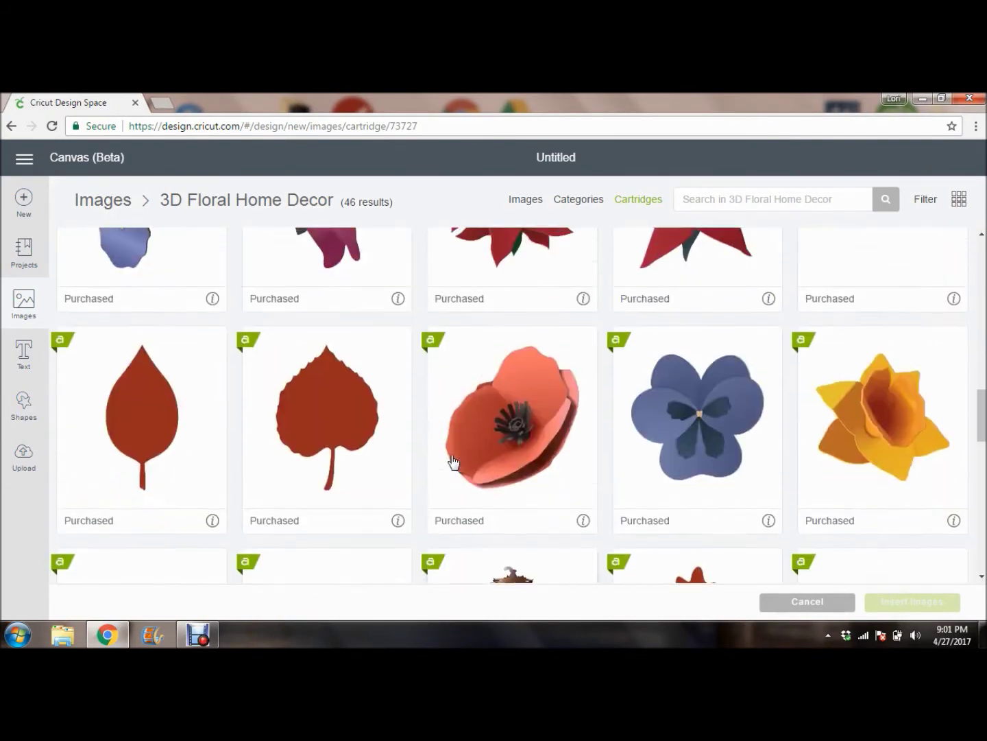
pyautogui.scroll(-1, 452, 462)
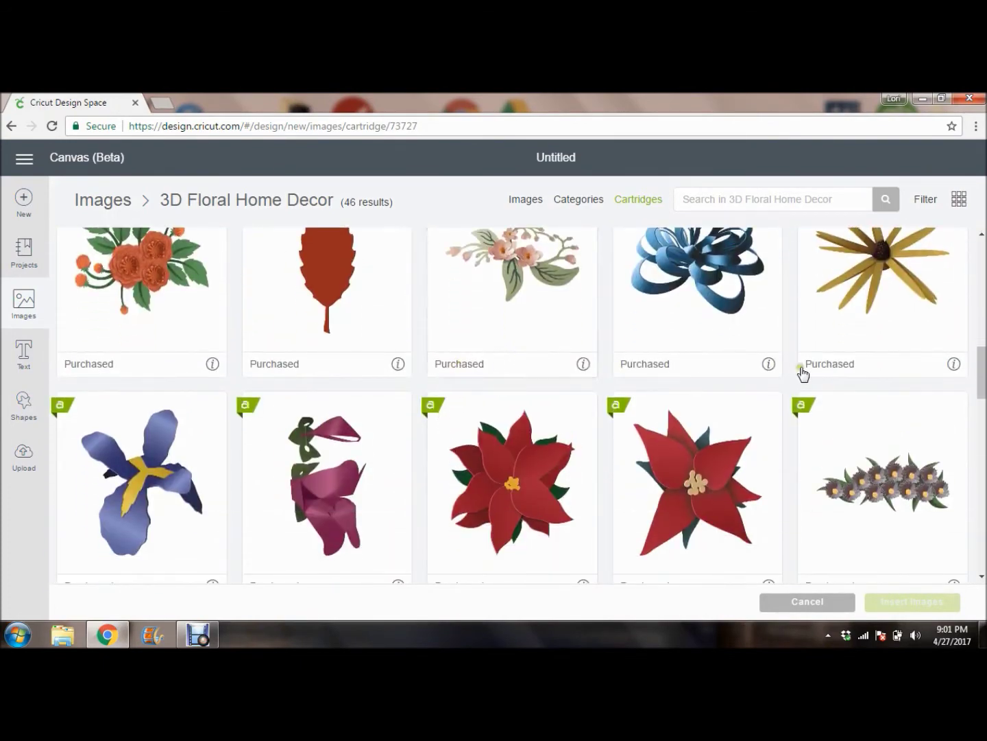
pyautogui.scroll(3, 216, 373)
pyautogui.scroll(3, 220, 372)
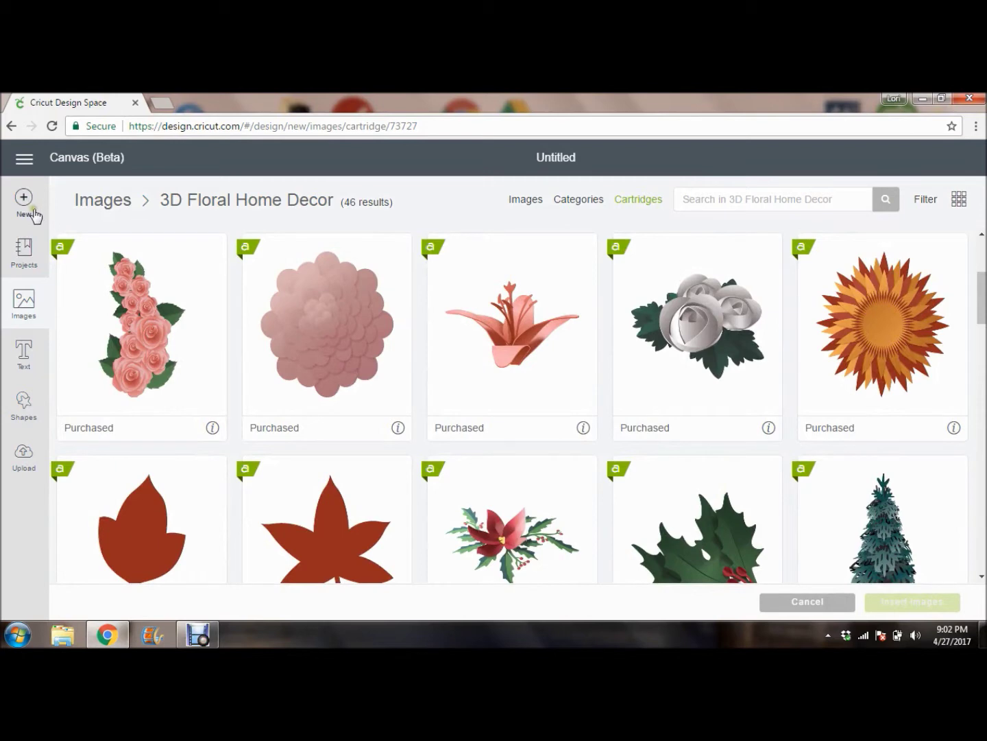
# - Return from the image library to the canvas and add the text "Cricut"
pyautogui.click(20, 310)
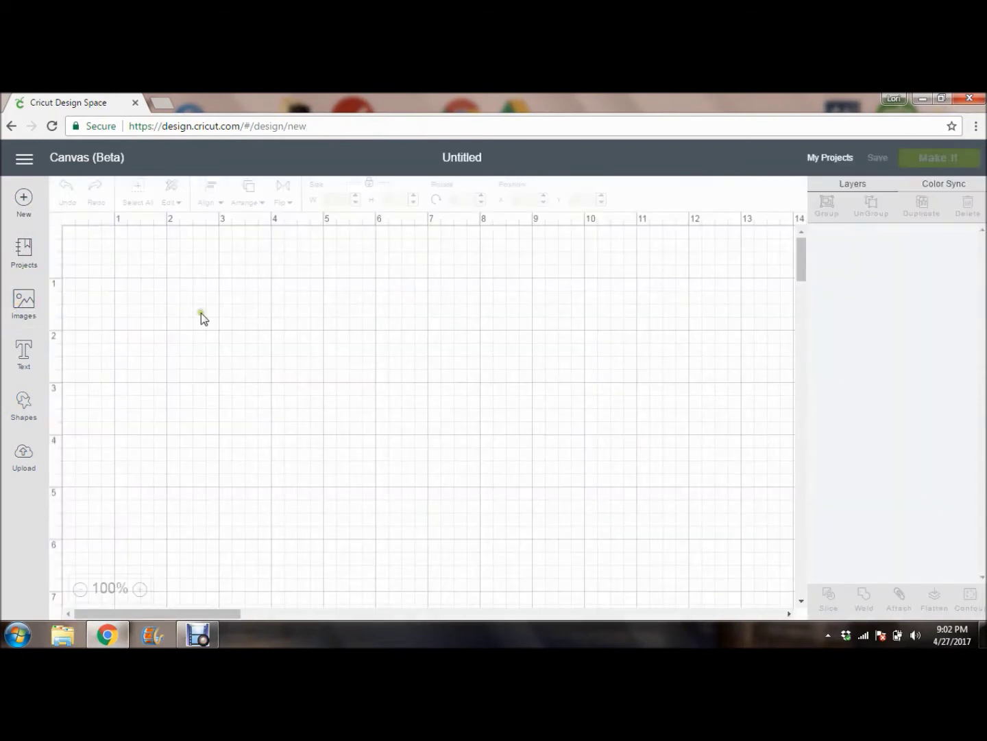
pyautogui.click(21, 355)
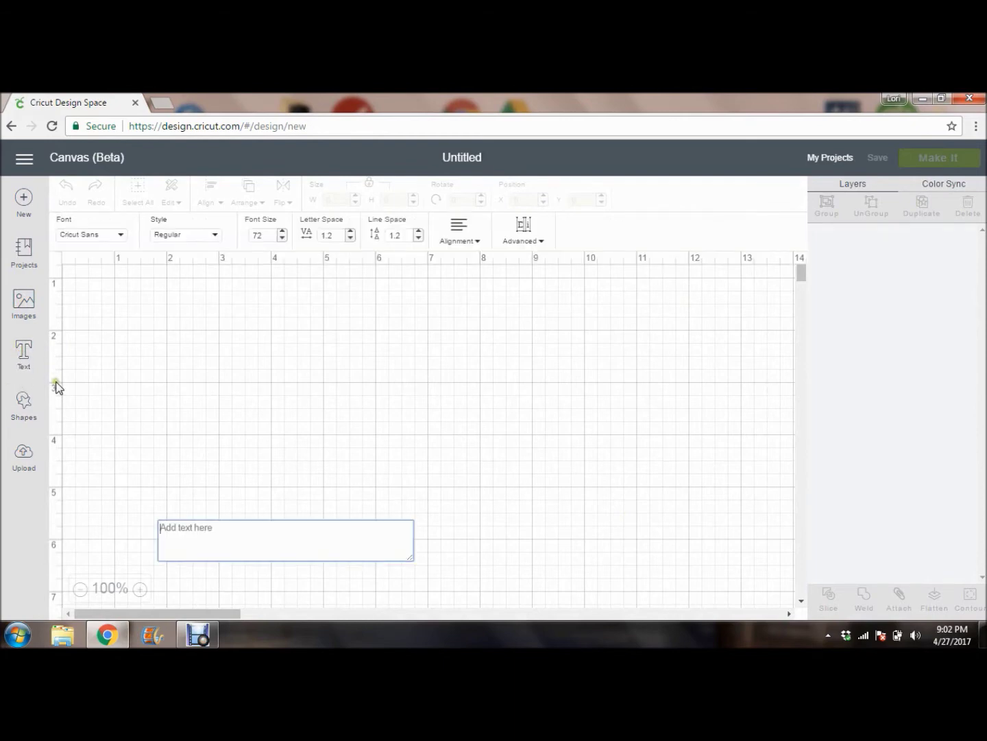
pyautogui.click(122, 341)
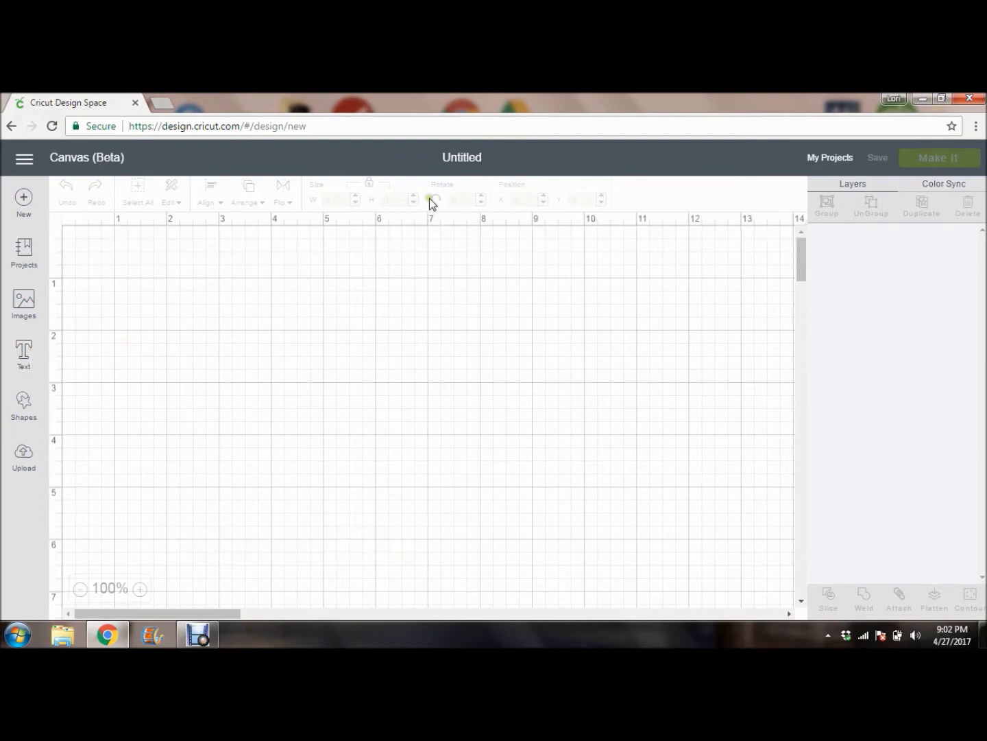
pyautogui.click(24, 354)
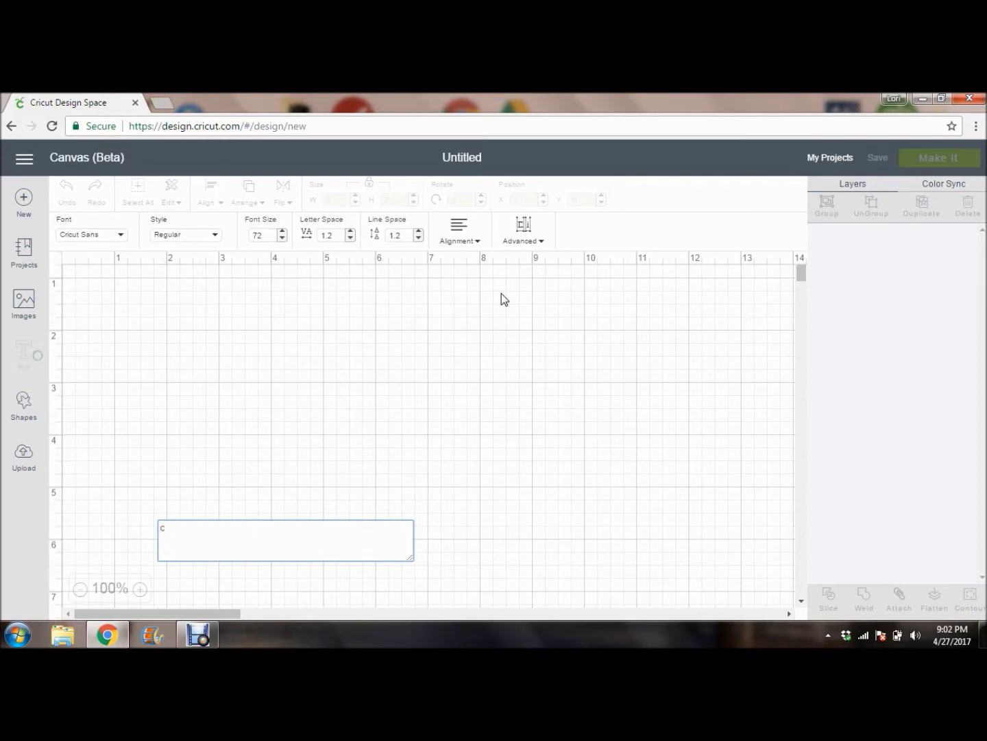
pyautogui.write('C')
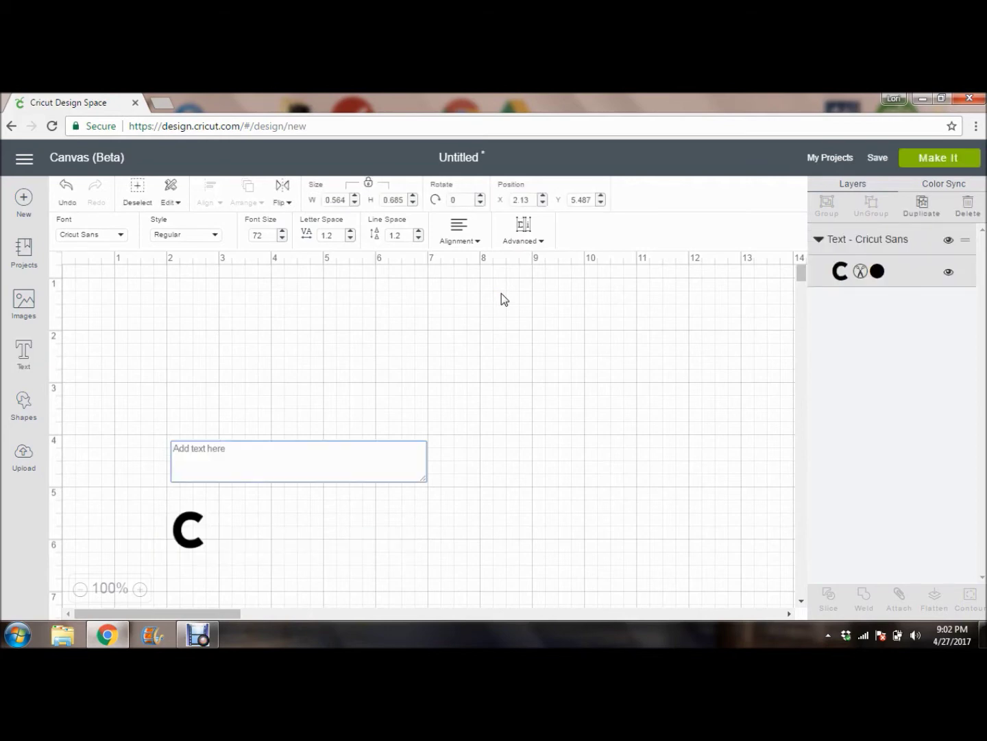
pyautogui.write('Cricut')
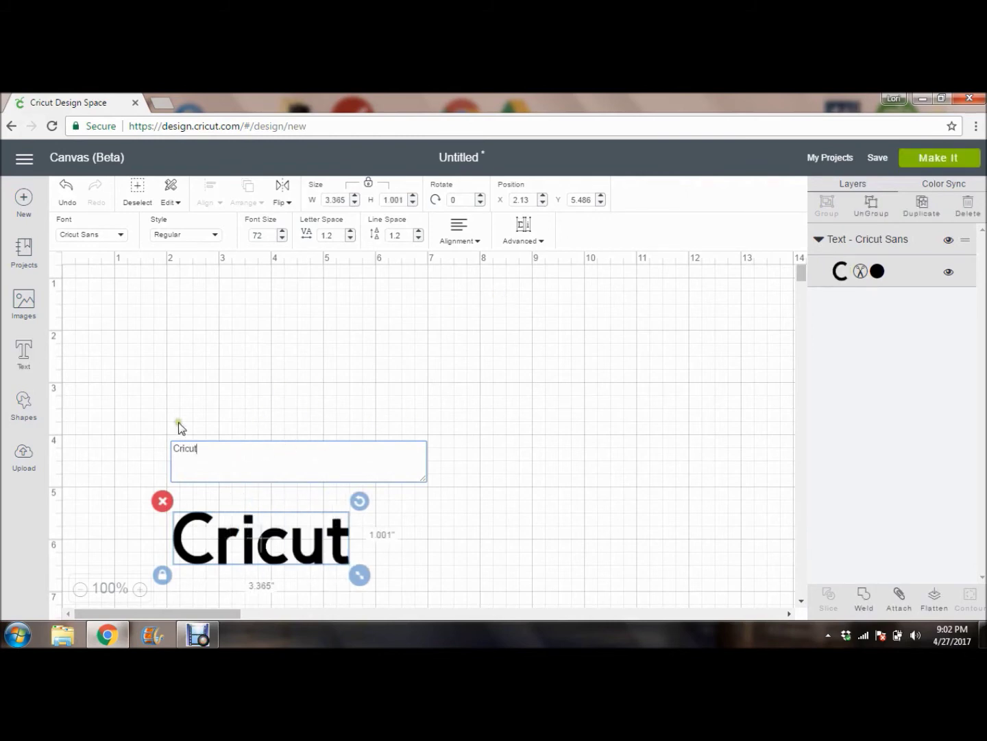
# - Open the font choices for the "Cricut" text and examine the first fonts, from 3 Birds Life's A Party to Apples Bick
pyautogui.click(122, 236)
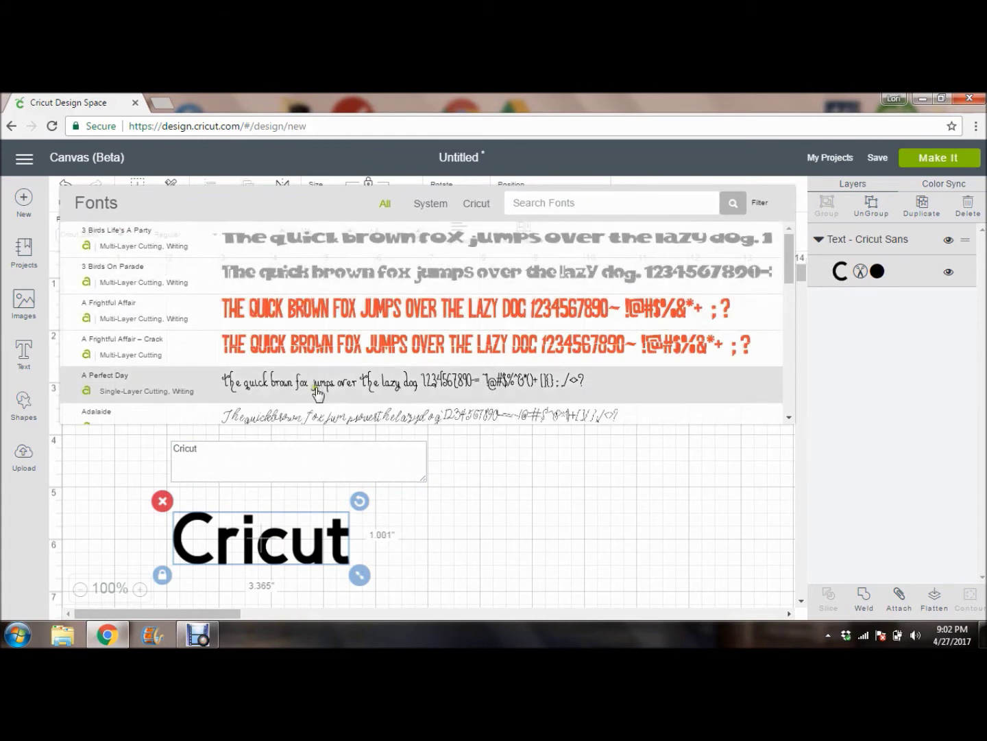
pyautogui.scroll(-3, 320, 347)
pyautogui.scroll(-4, 323, 348)
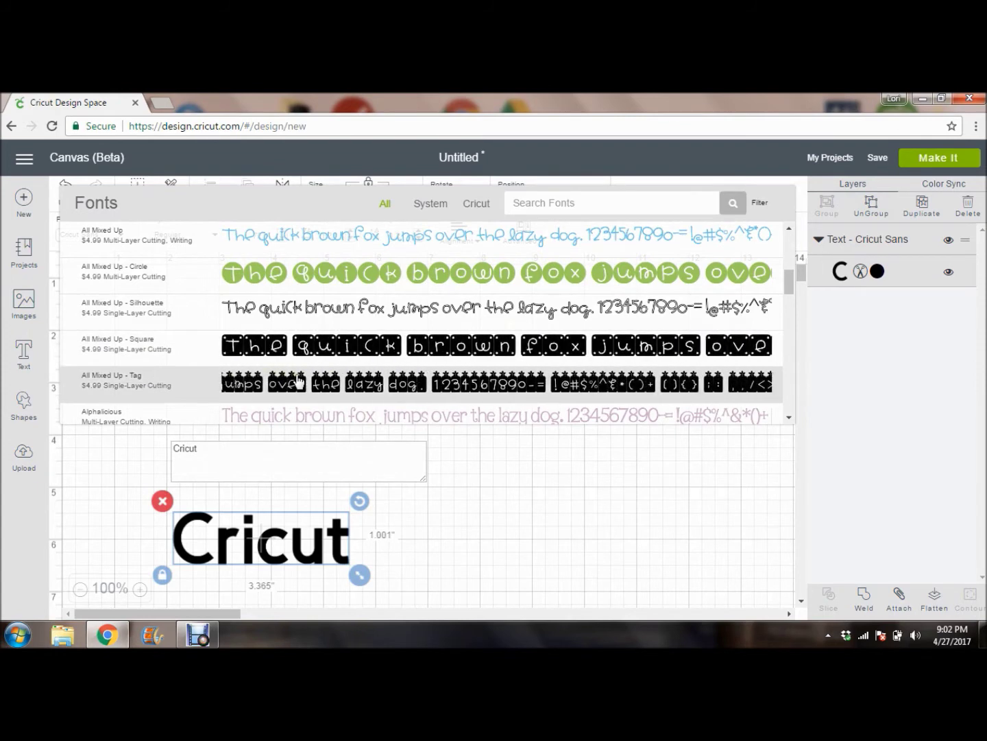
pyautogui.scroll(-1, 294, 381)
pyautogui.scroll(-1, 293, 381)
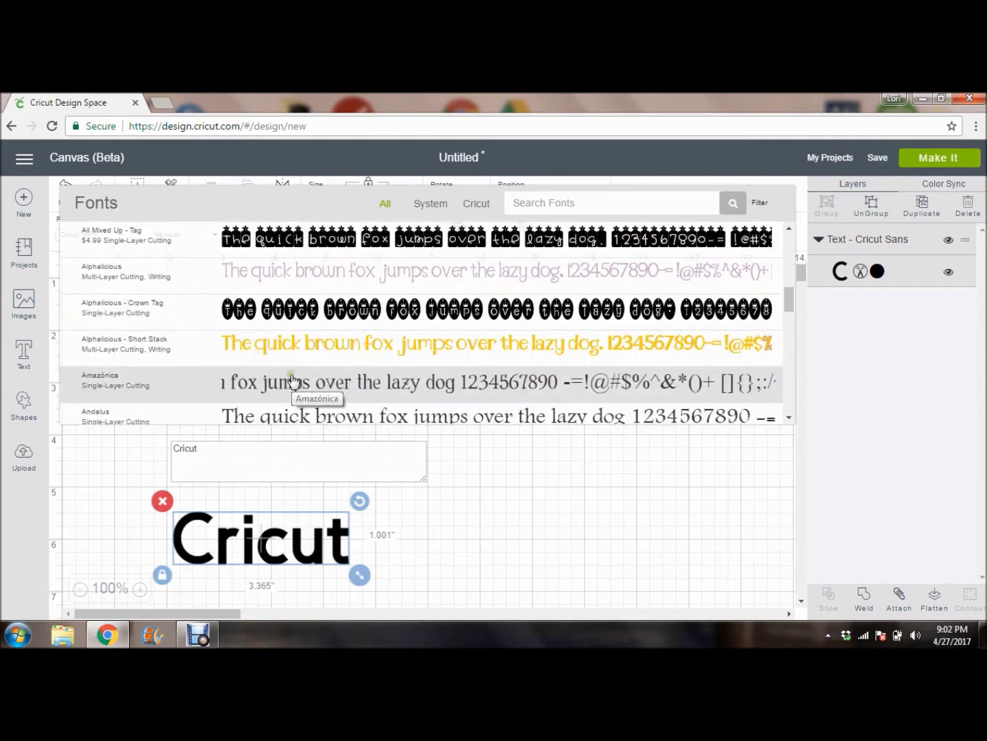
pyautogui.scroll(-1, 294, 380)
pyautogui.scroll(-10, 293, 380)
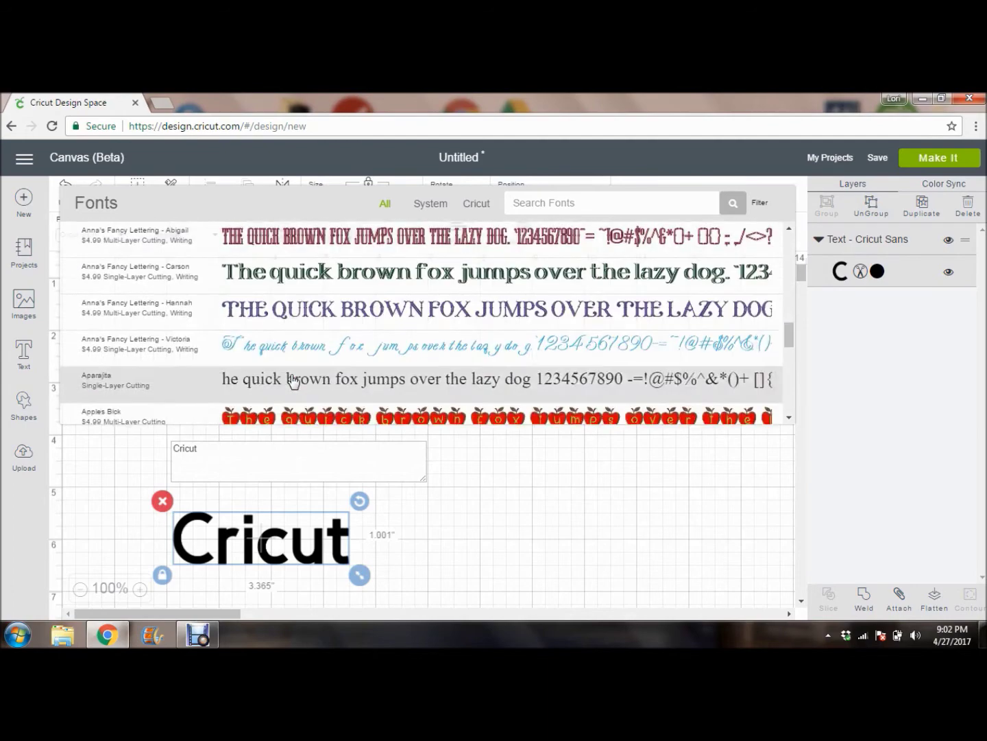
pyautogui.scroll(-3, 294, 380)
pyautogui.scroll(8, 293, 381)
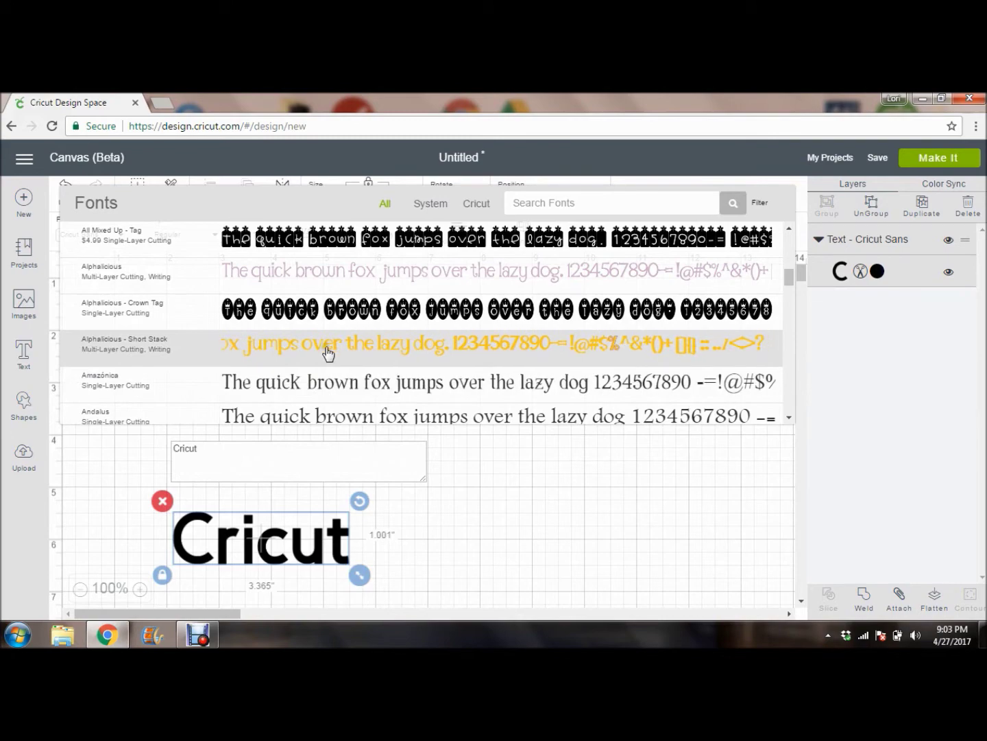
# - Examine further fonts in the complete font list, from Anna's Fancy Lettering through to the Chalkboard, Cherry and Chloe fonts
pyautogui.scroll(-10, 341, 353)
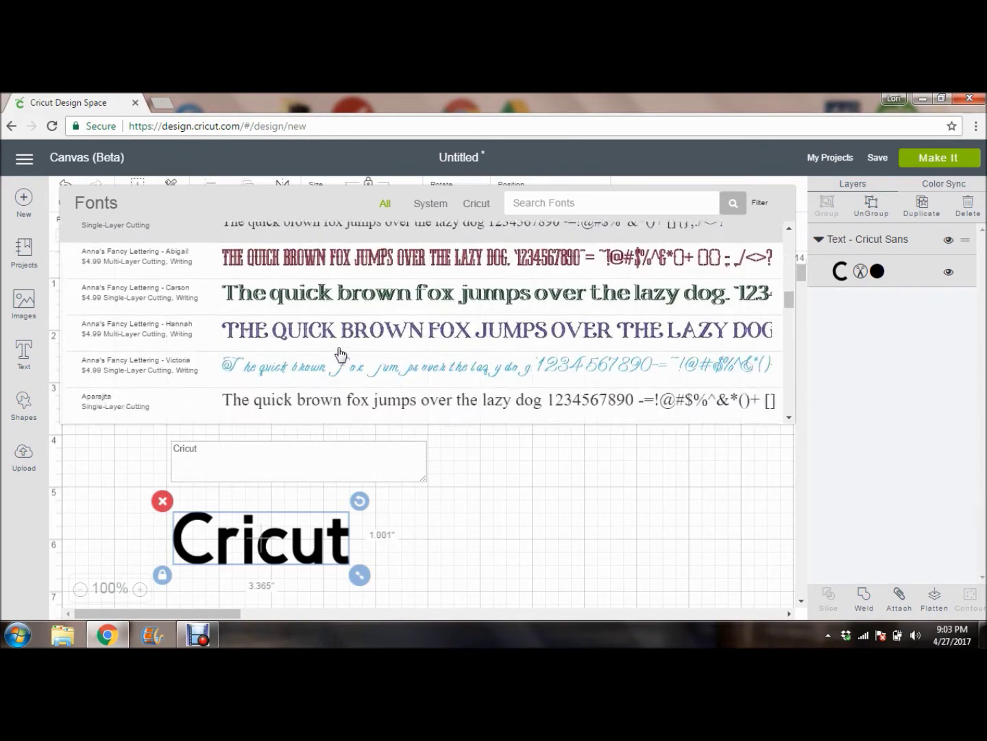
pyautogui.scroll(-10, 341, 353)
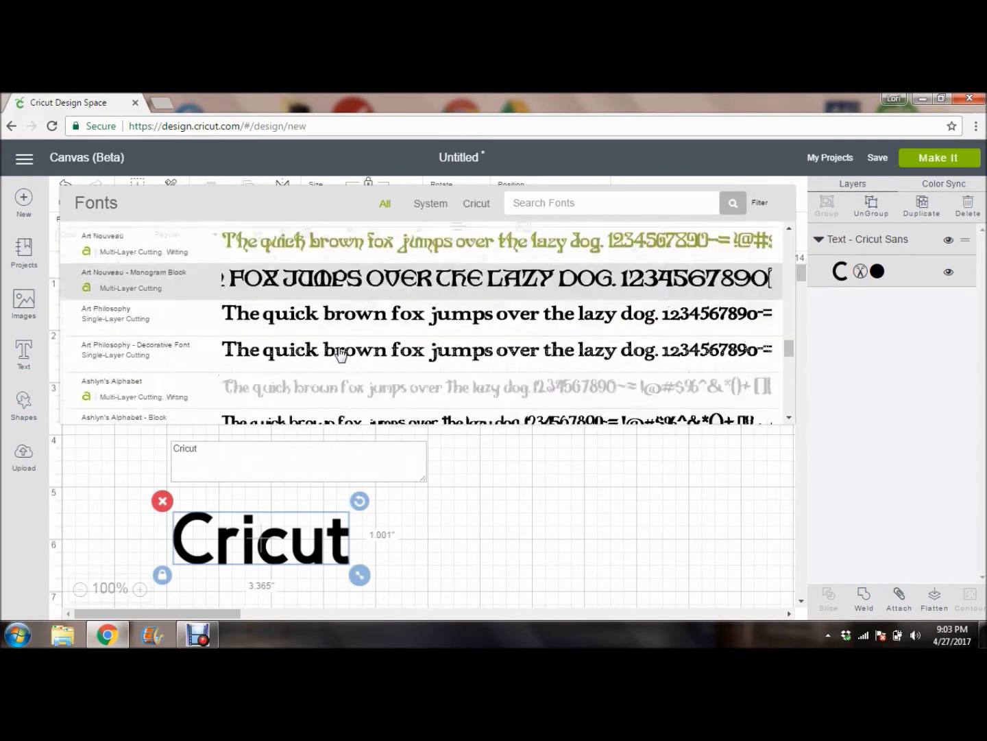
pyautogui.scroll(-10, 340, 353)
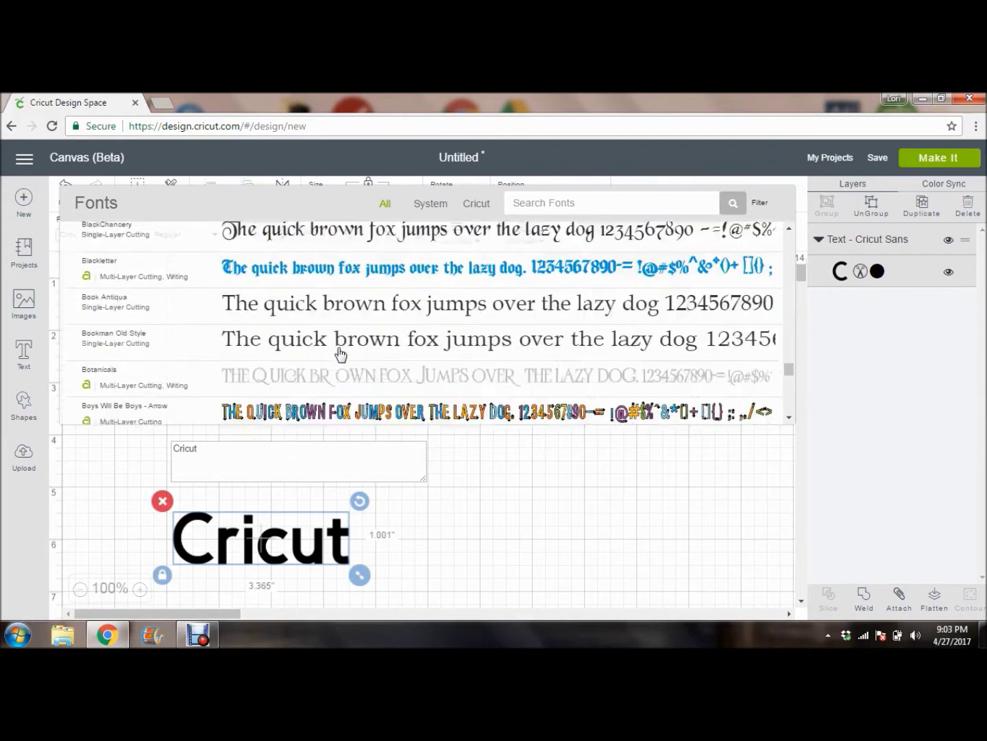
pyautogui.scroll(-1, 341, 350)
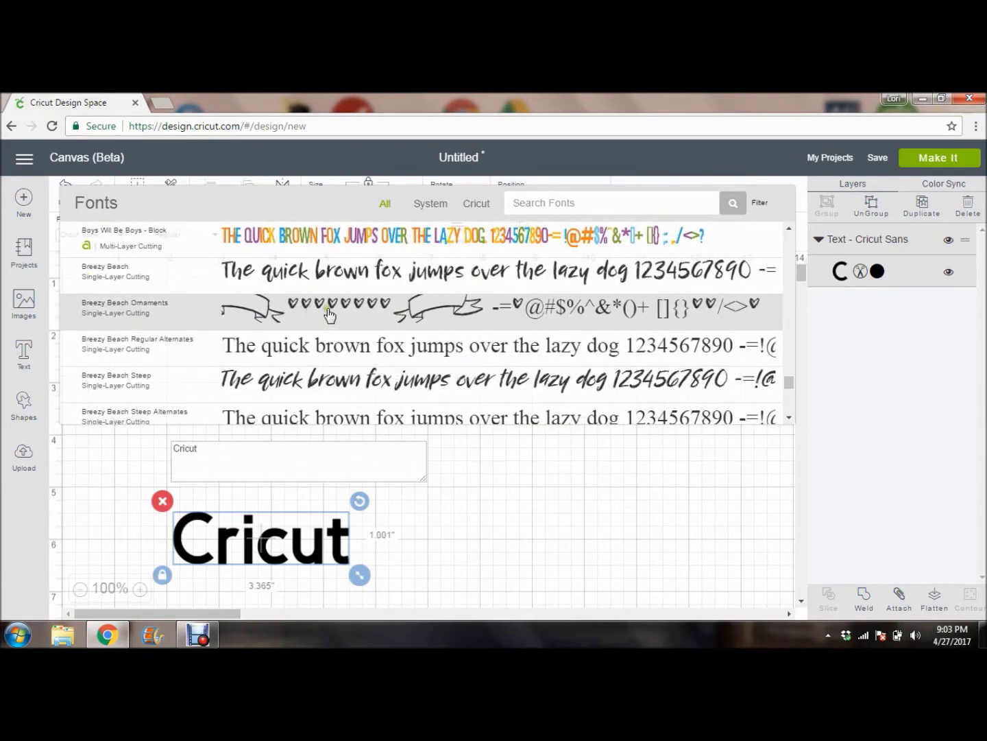
pyautogui.scroll(-5, 361, 358)
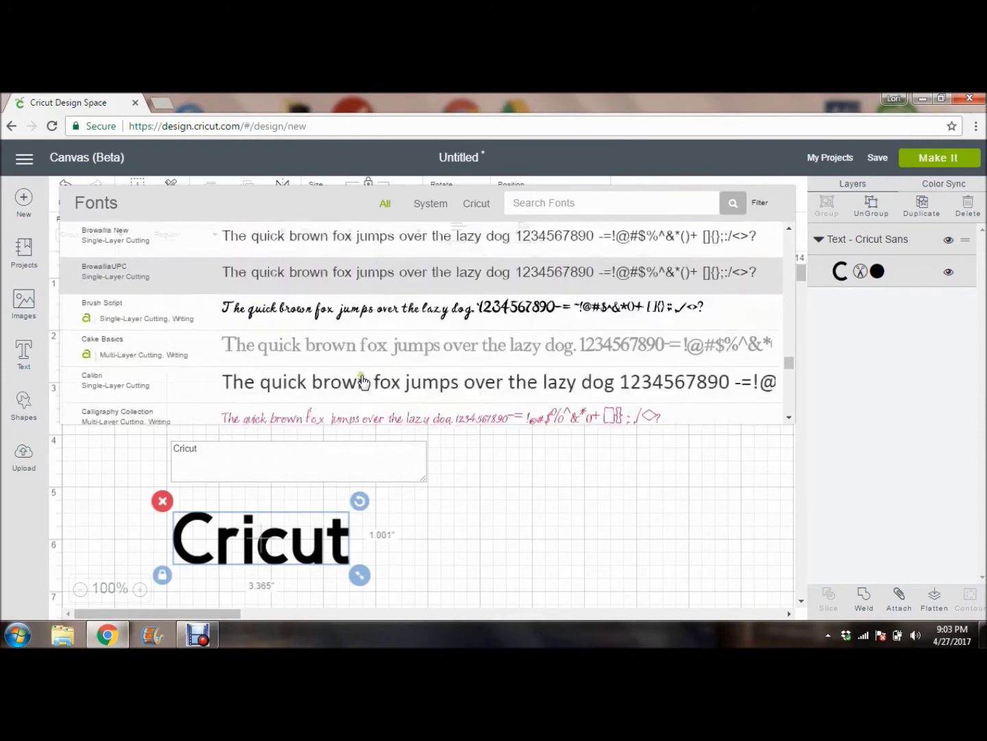
pyautogui.scroll(2, 361, 377)
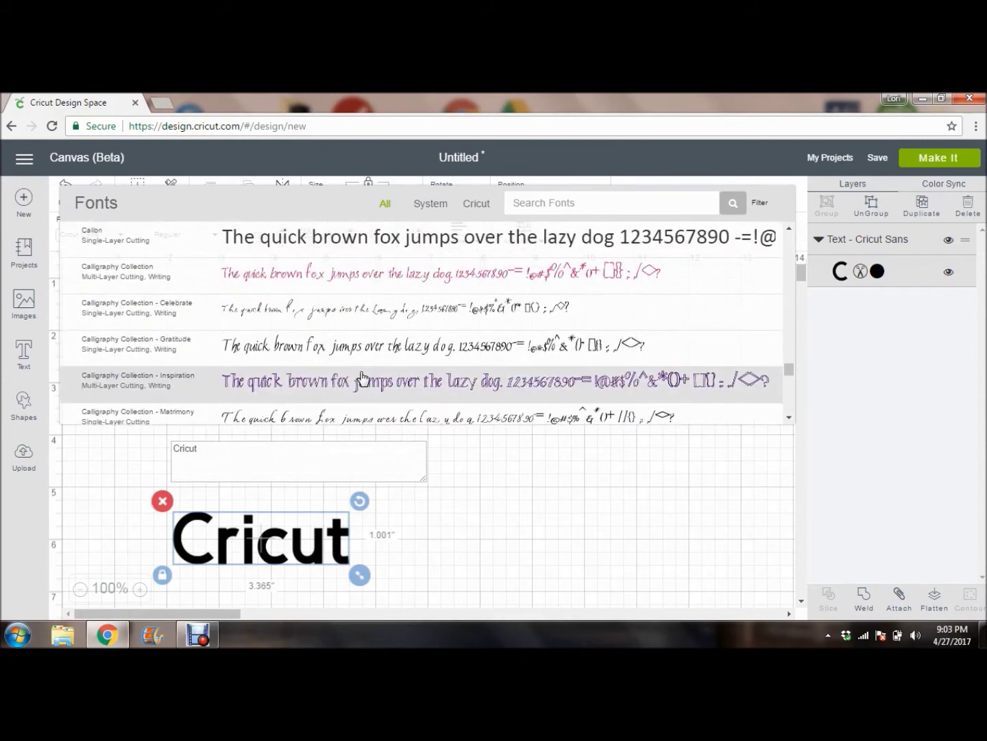
pyautogui.scroll(-4, 361, 377)
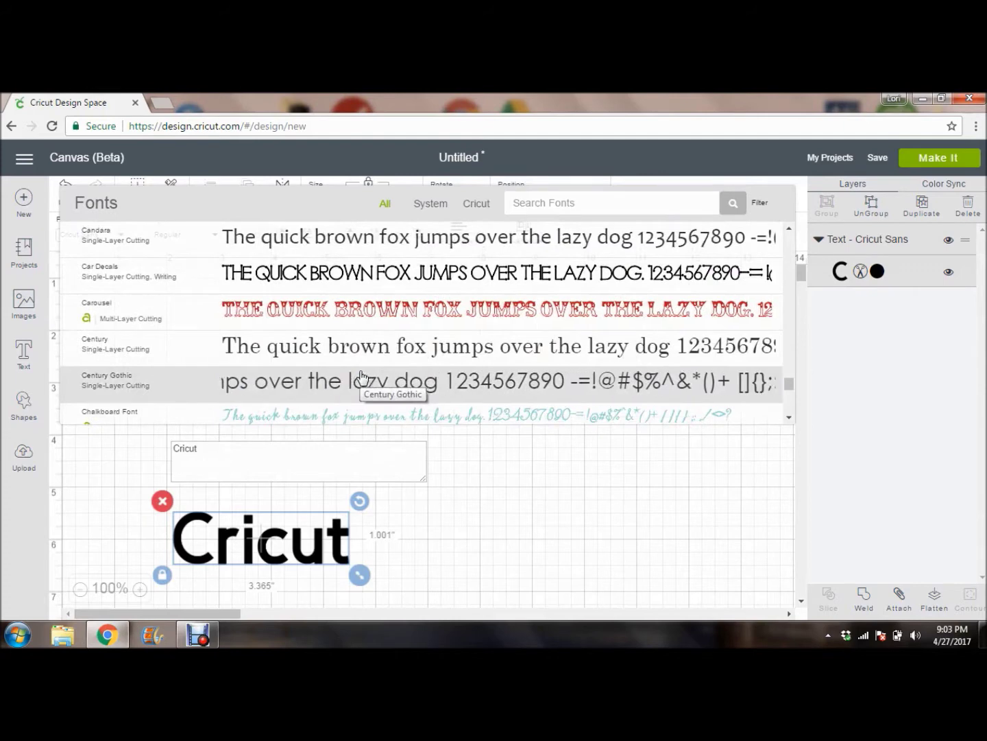
pyautogui.scroll(-5, 362, 376)
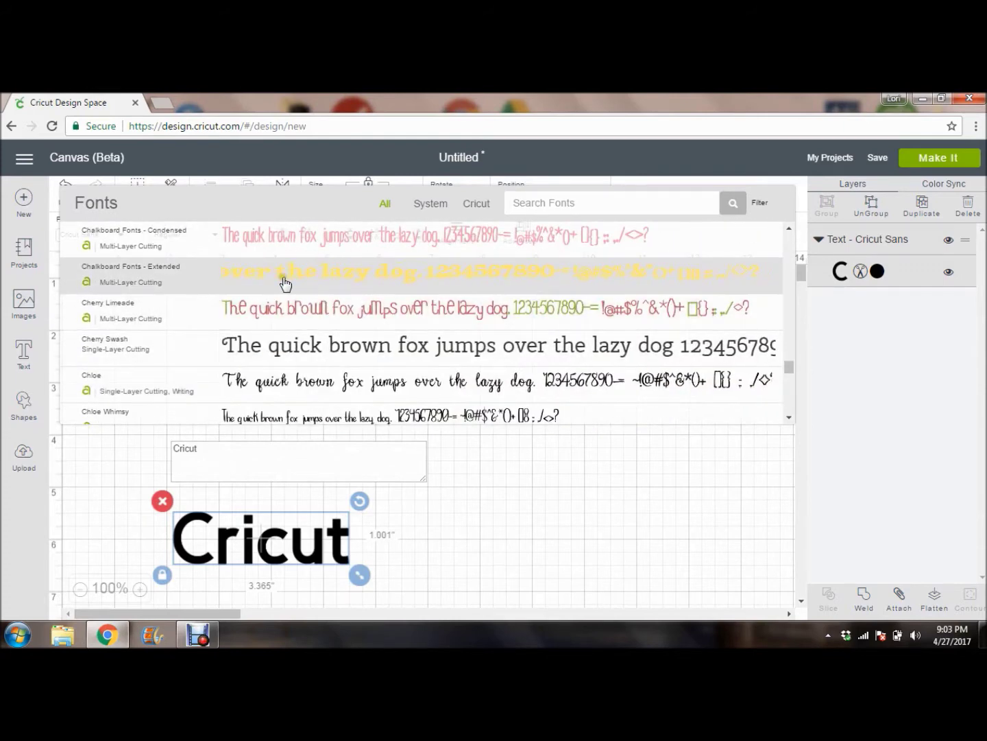
# - Apply the Chalkboard Fonts - Extended font to the "Cricut" text and move the text to about X 1.27, Y 2.43
pyautogui.click(328, 278)
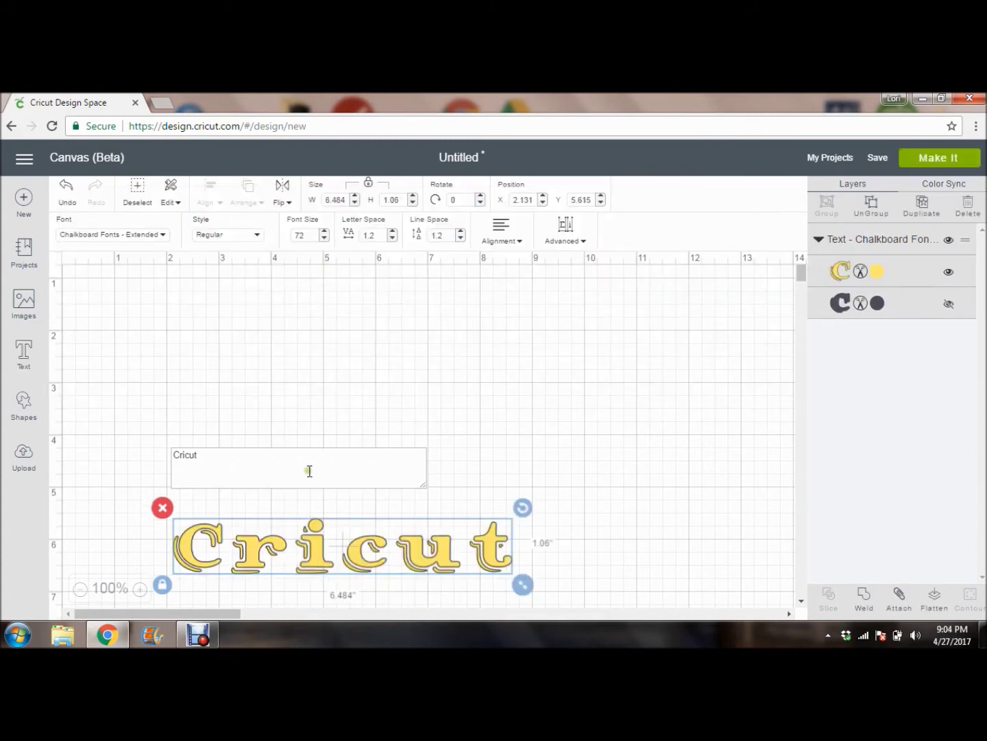
pyautogui.click(532, 456)
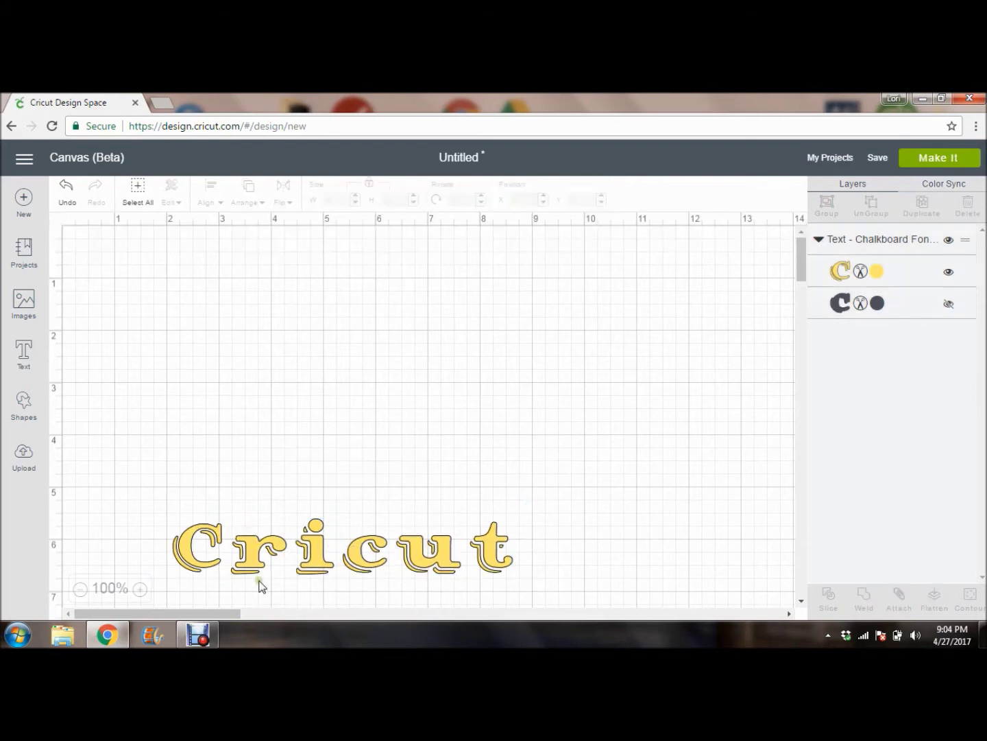
pyautogui.moveTo(315, 557); pyautogui.dragTo(275, 400)
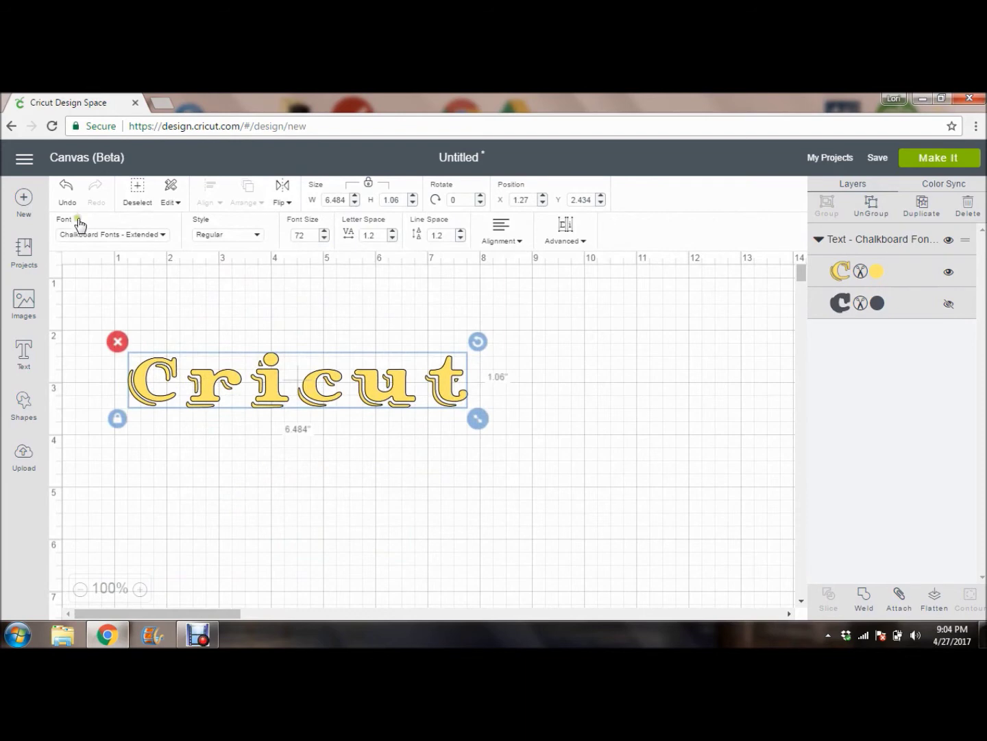
# - Check the text's style choices, then reduce its font size to 69 and scale it down to about 5.74 inches wide
pyautogui.click(257, 236)
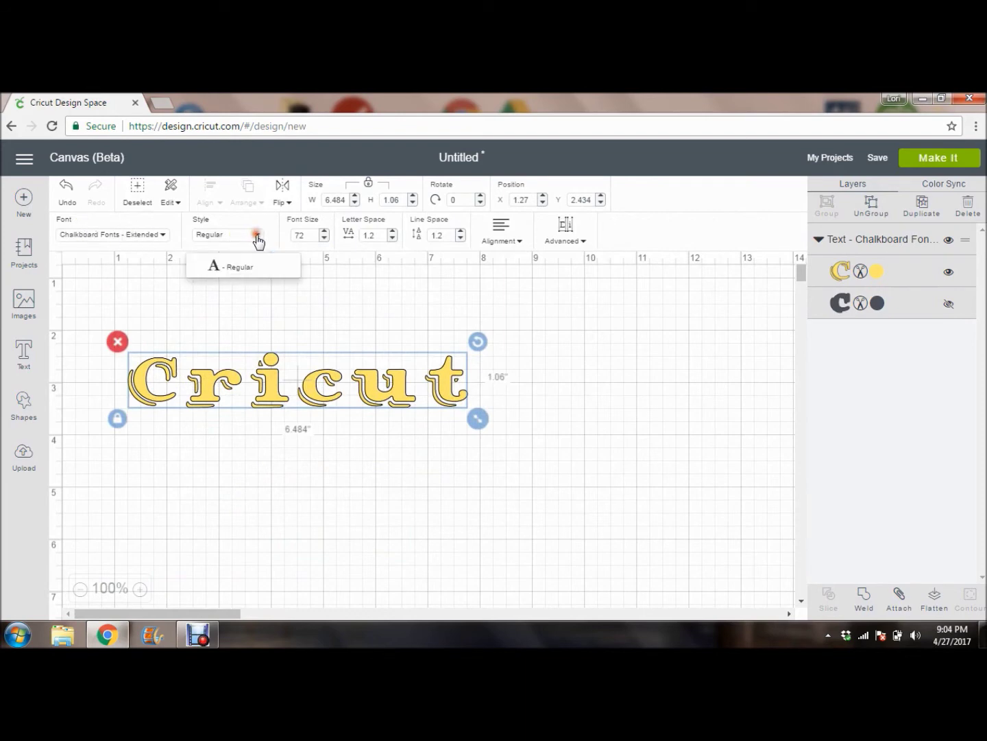
pyautogui.click(255, 240)
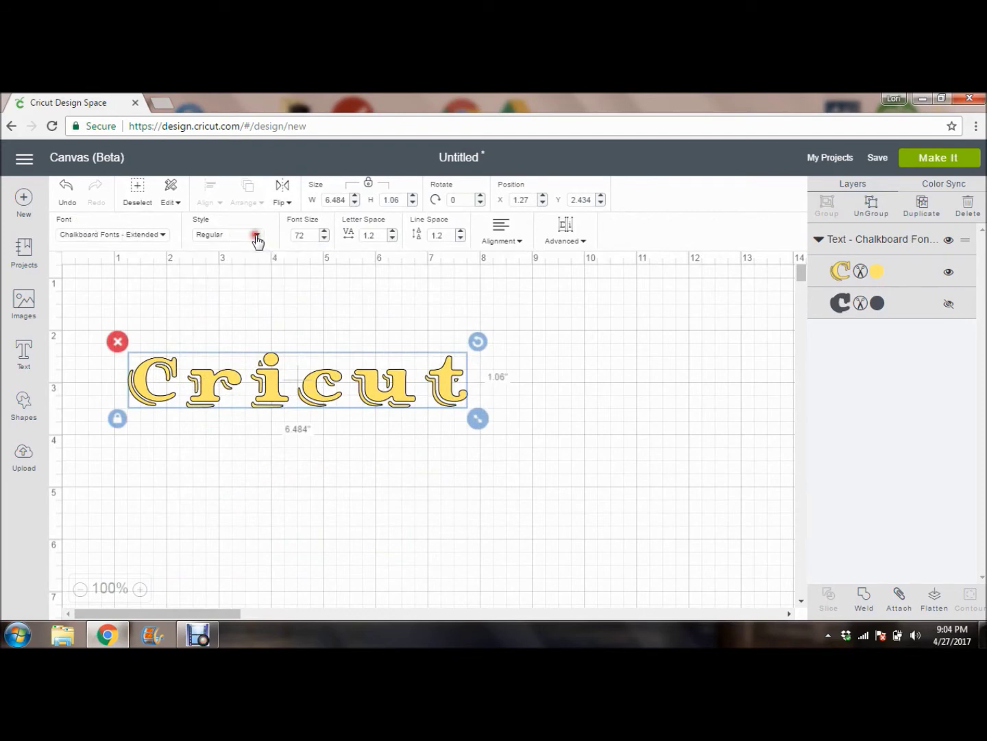
pyautogui.click(325, 238)
pyautogui.click(324, 238)
pyautogui.click(324, 238)
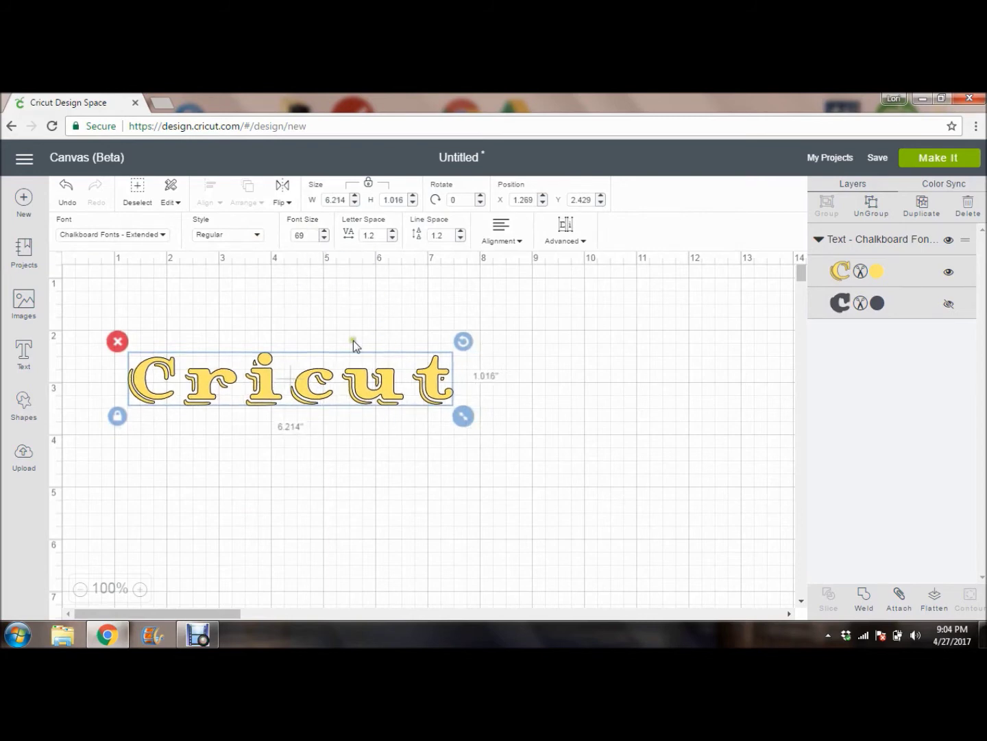
pyautogui.moveTo(471, 418); pyautogui.dragTo(442, 417)
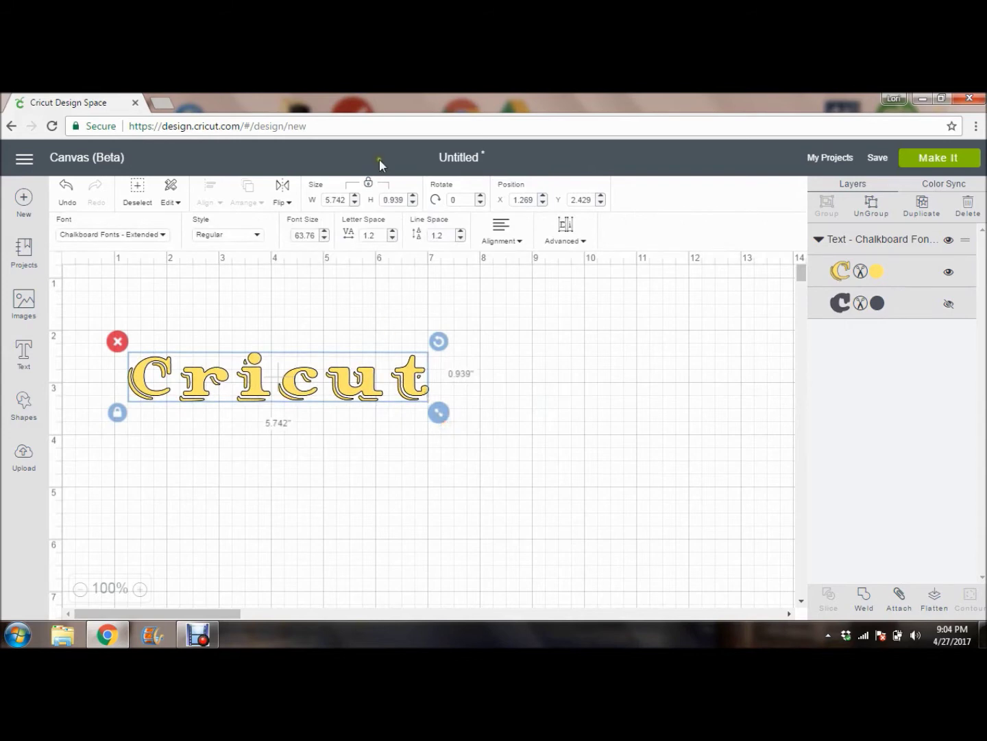
# - Set the letter space of the "Cricut" text to -0.1 and view its alignment options
pyautogui.click(393, 238)
pyautogui.click(393, 238)
pyautogui.click(392, 238)
pyautogui.click(393, 238)
pyautogui.click(393, 238)
pyautogui.click(393, 238)
pyautogui.click(393, 238)
pyautogui.click(393, 238)
pyautogui.click(393, 238)
pyautogui.click(393, 238)
pyautogui.click(392, 238)
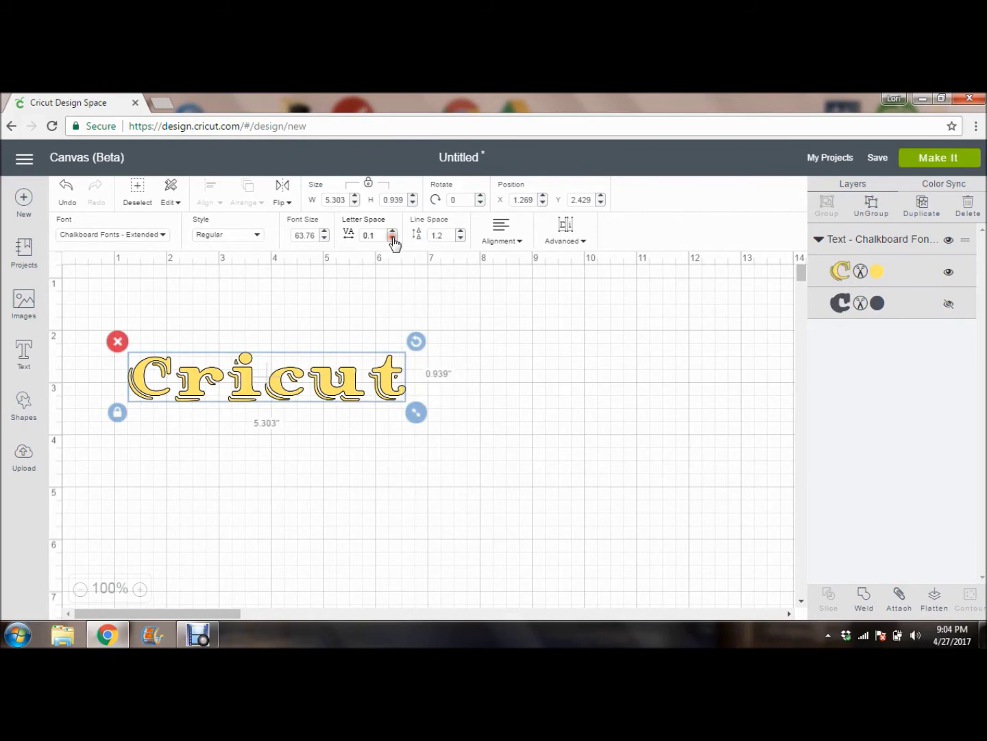
pyautogui.click(393, 238)
pyautogui.click(392, 238)
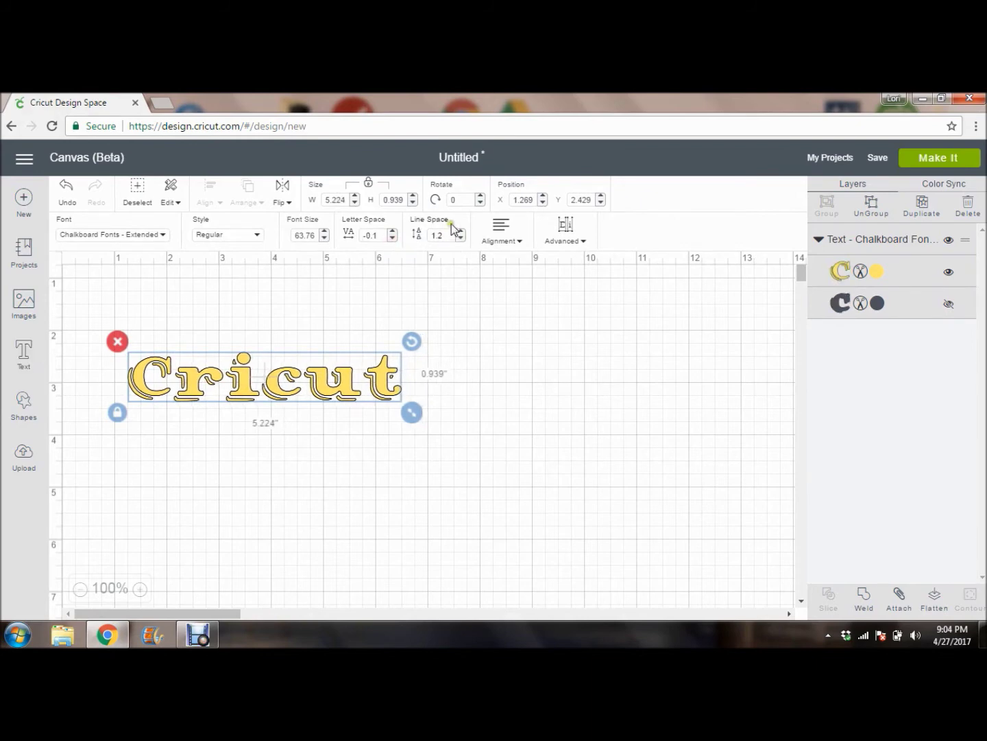
pyautogui.click(516, 240)
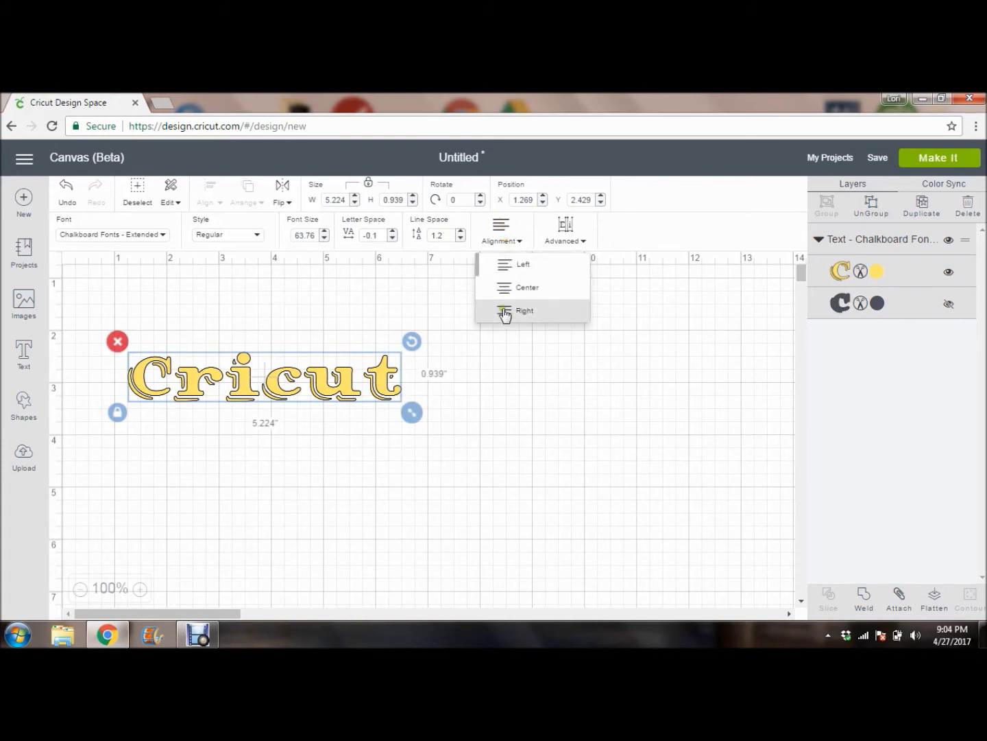
pyautogui.click(520, 343)
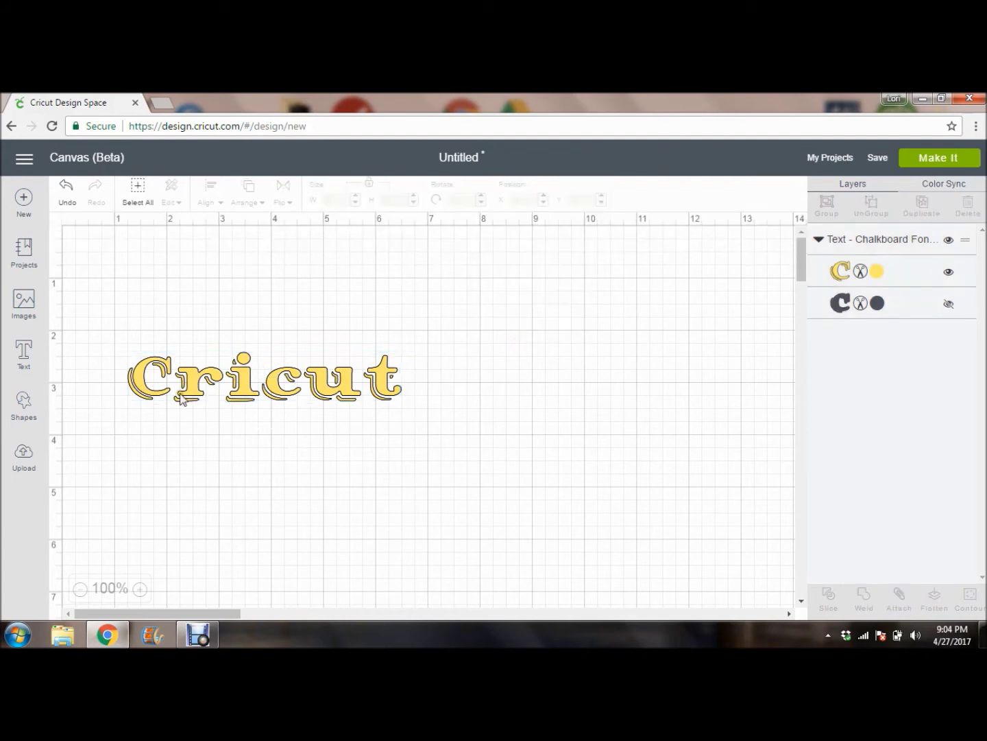
# - Show the hidden dark layer of the "Cricut" text and ungroup the text to layers
pyautogui.click(233, 371)
pyautogui.click(568, 232)
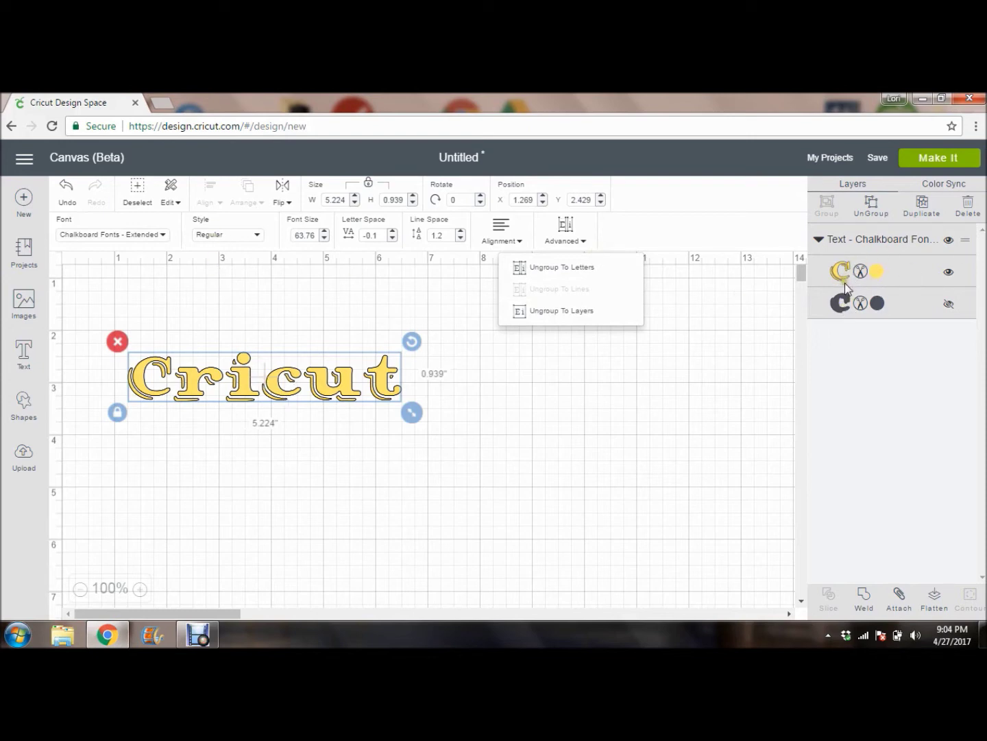
pyautogui.click(949, 305)
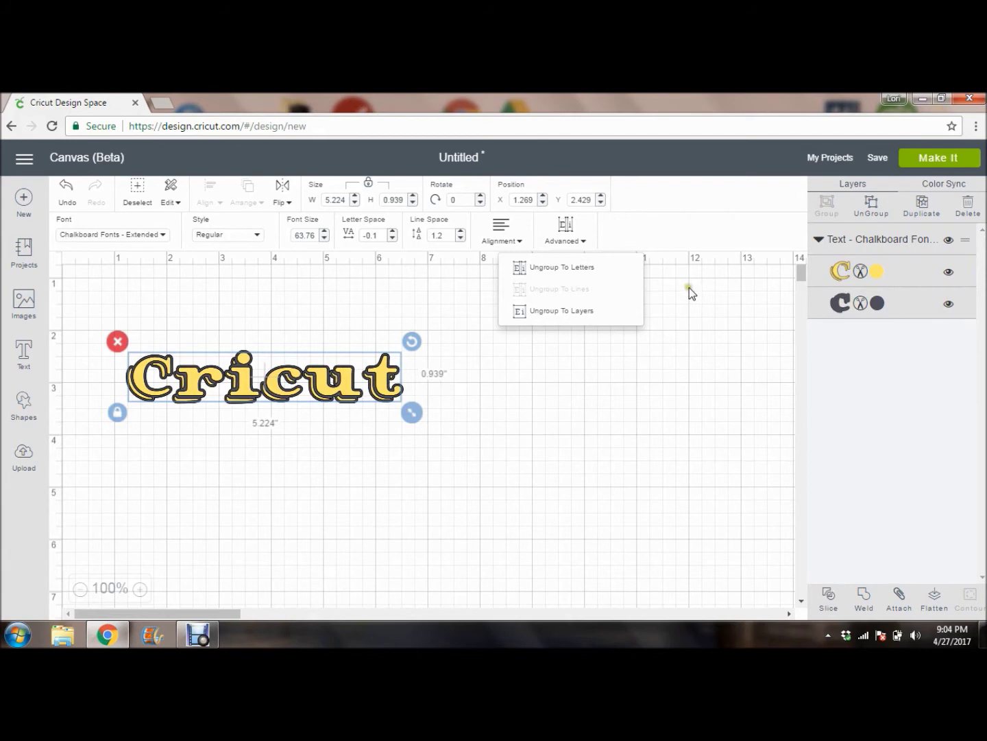
pyautogui.click(554, 312)
# - Separate the two "Cricut" layers by placing the dark layer above and the yellow layer just below it
pyautogui.moveTo(244, 390); pyautogui.dragTo(292, 481)
pyautogui.moveTo(242, 386); pyautogui.dragTo(253, 308)
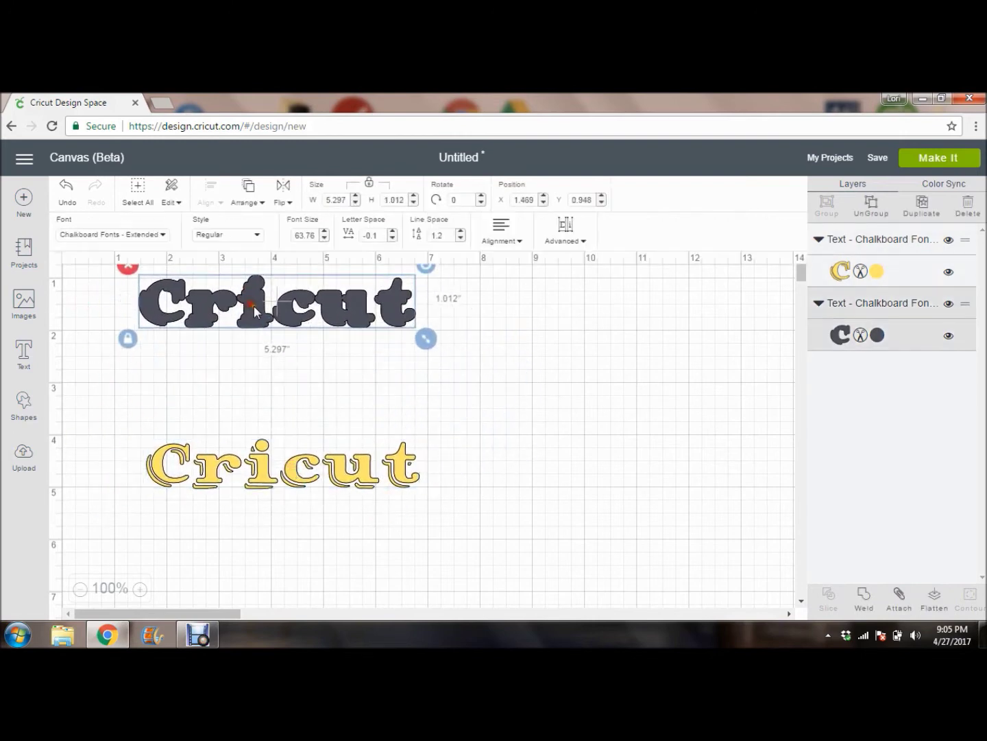
pyautogui.moveTo(257, 466); pyautogui.dragTo(256, 377)
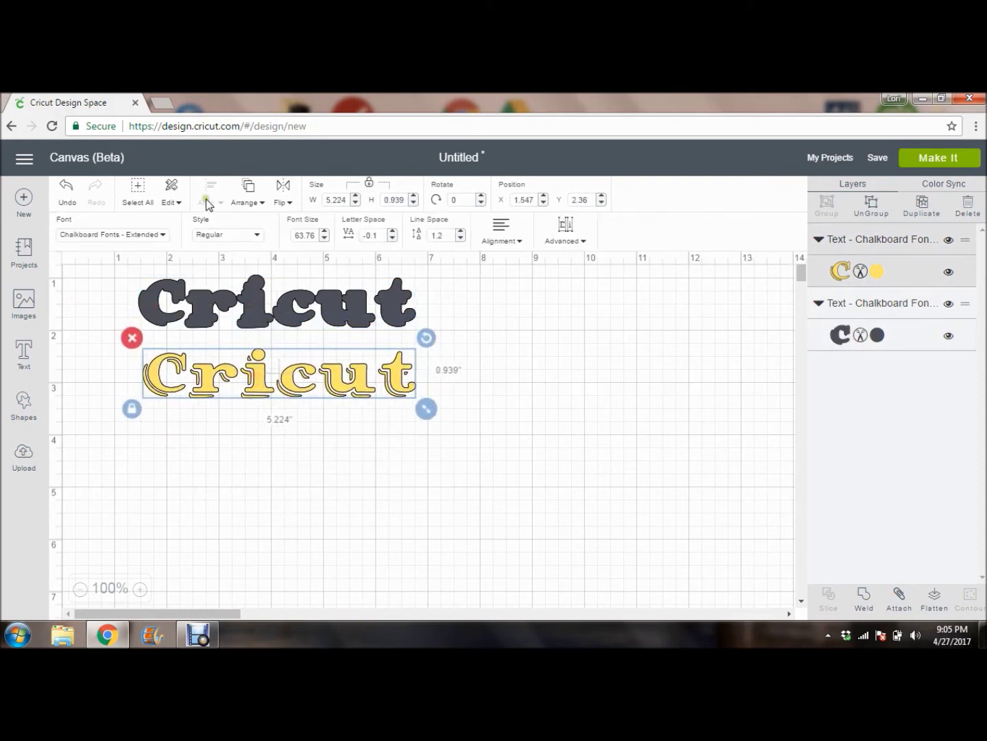
# - Undo the moves of the yellow and dark "Cricut" layers
pyautogui.click(66, 188)
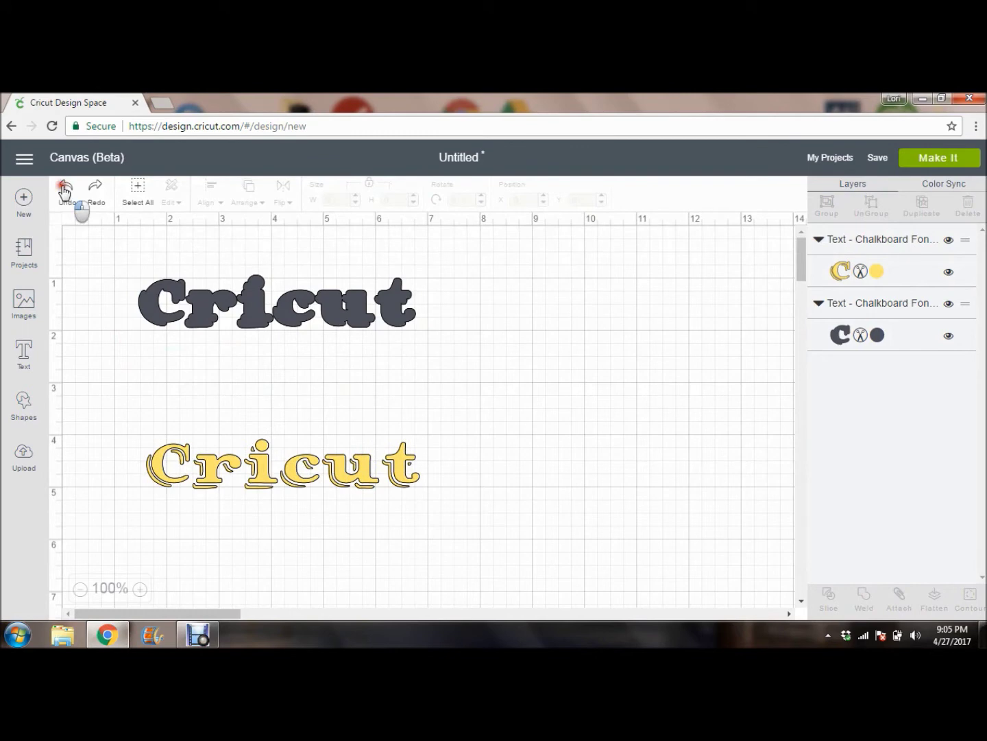
pyautogui.click(65, 188)
pyautogui.click(65, 190)
pyautogui.click(64, 192)
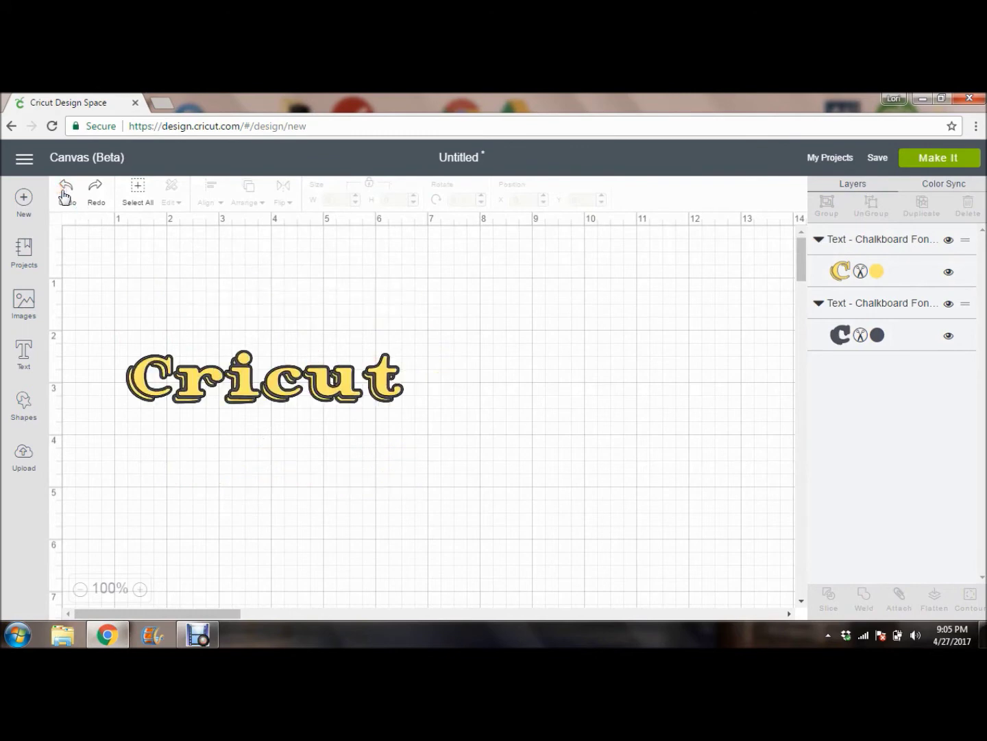
# - Ungroup the yellow "Cricut" layer to individual letters
pyautogui.click(238, 384)
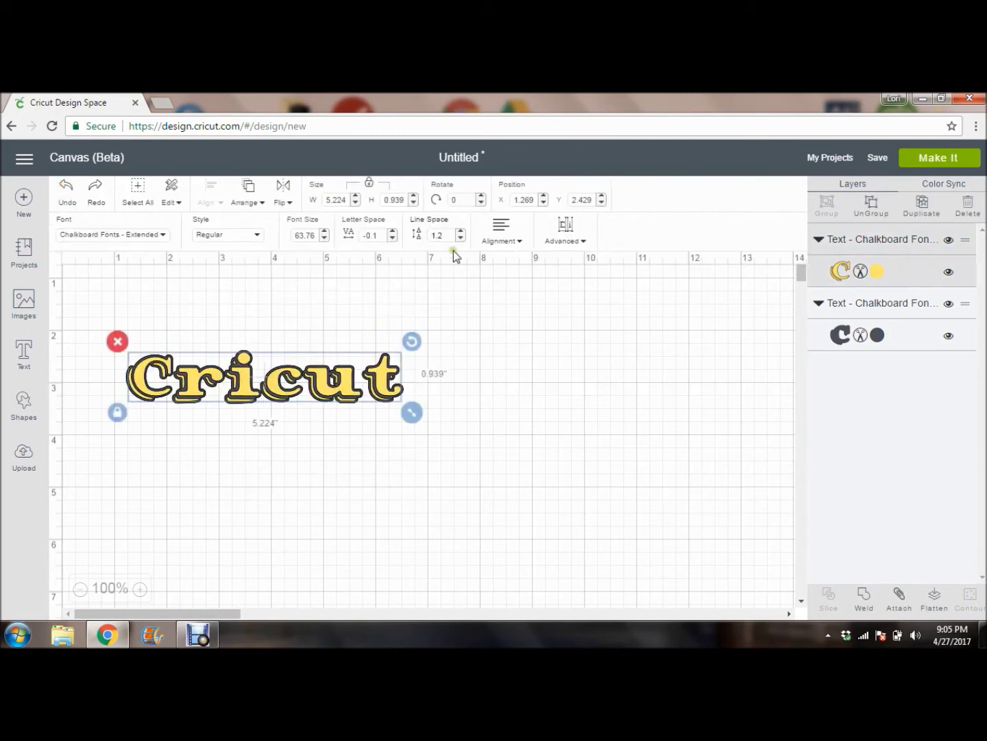
pyautogui.click(580, 242)
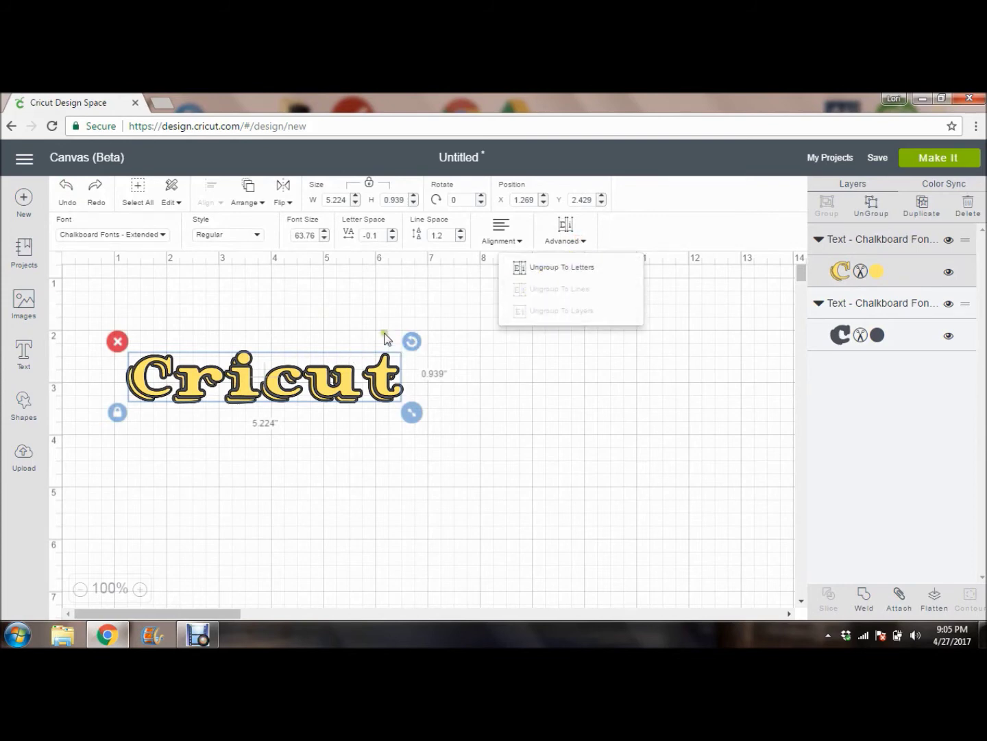
pyautogui.click(548, 271)
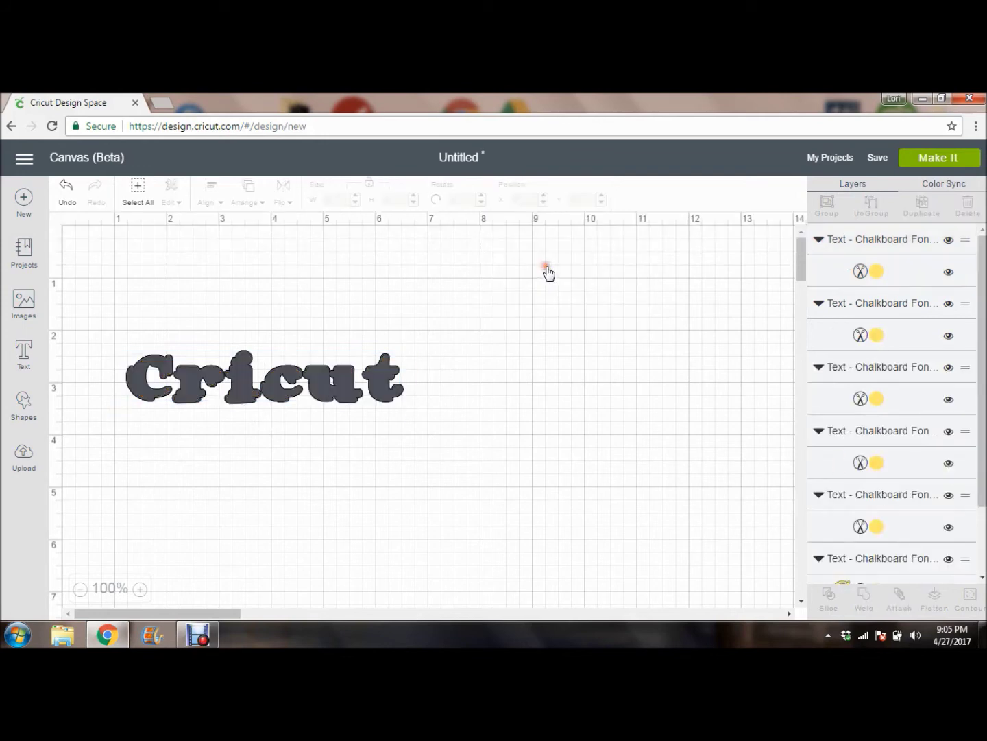
# - Move the yellow letters apart individually across the canvas and place the dark "Cricut" layer below them
pyautogui.moveTo(384, 386); pyautogui.dragTo(468, 336)
pyautogui.moveTo(398, 388); pyautogui.dragTo(435, 506)
pyautogui.moveTo(330, 389); pyautogui.dragTo(487, 403)
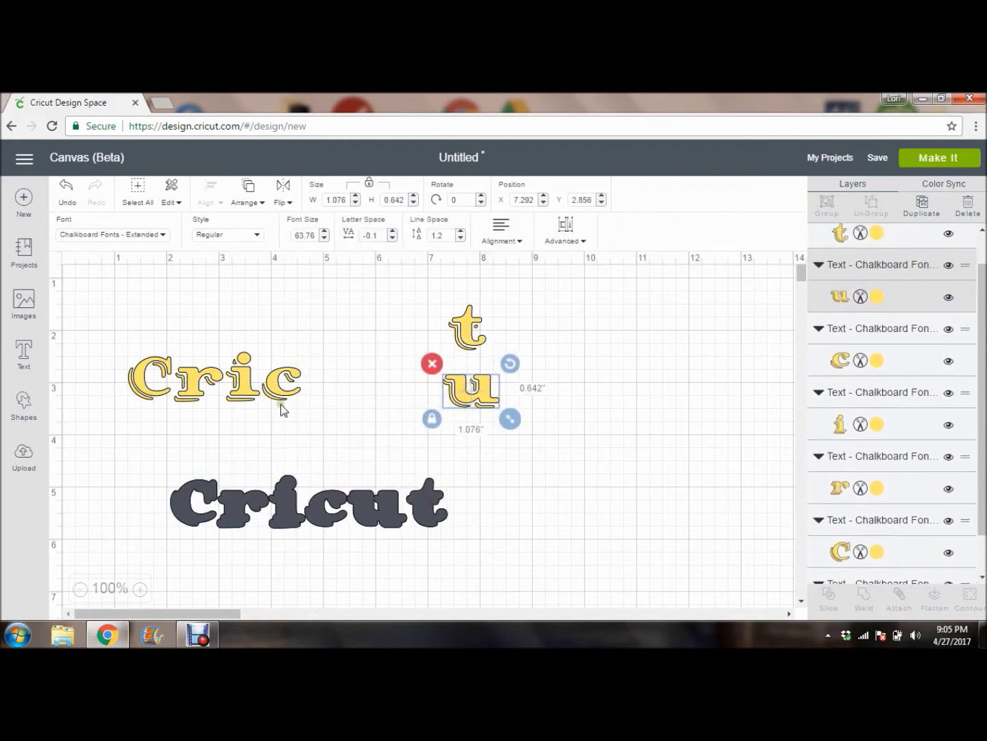
pyautogui.moveTo(285, 379); pyautogui.dragTo(384, 312)
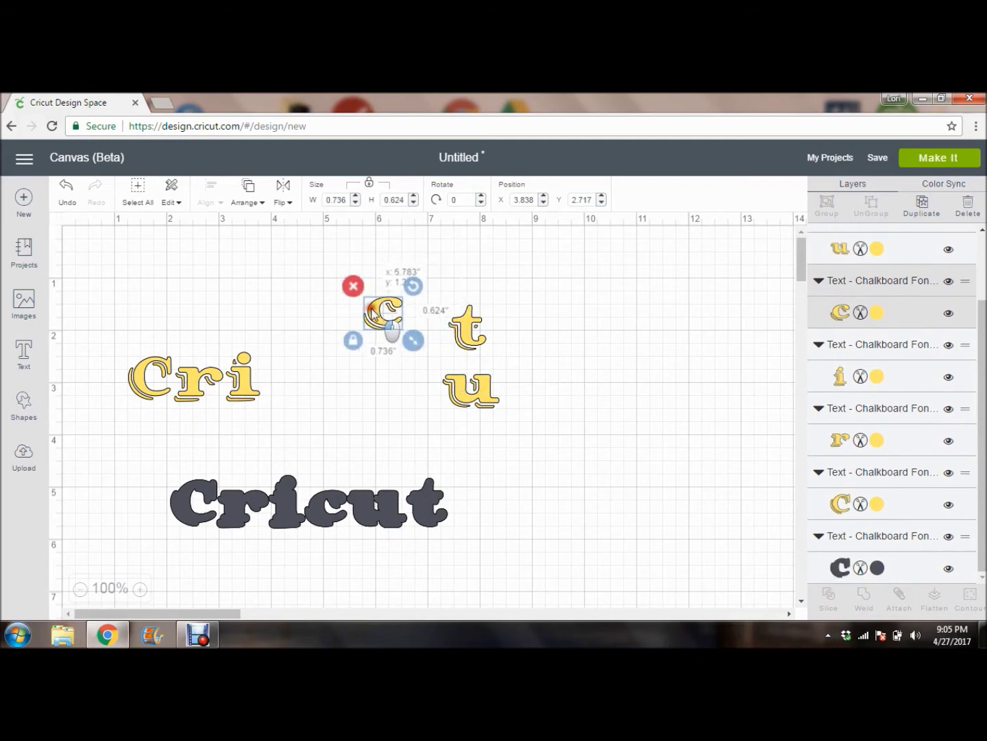
pyautogui.moveTo(262, 375); pyautogui.dragTo(408, 374)
pyautogui.moveTo(193, 382); pyautogui.dragTo(323, 309)
pyautogui.moveTo(144, 369); pyautogui.dragTo(310, 370)
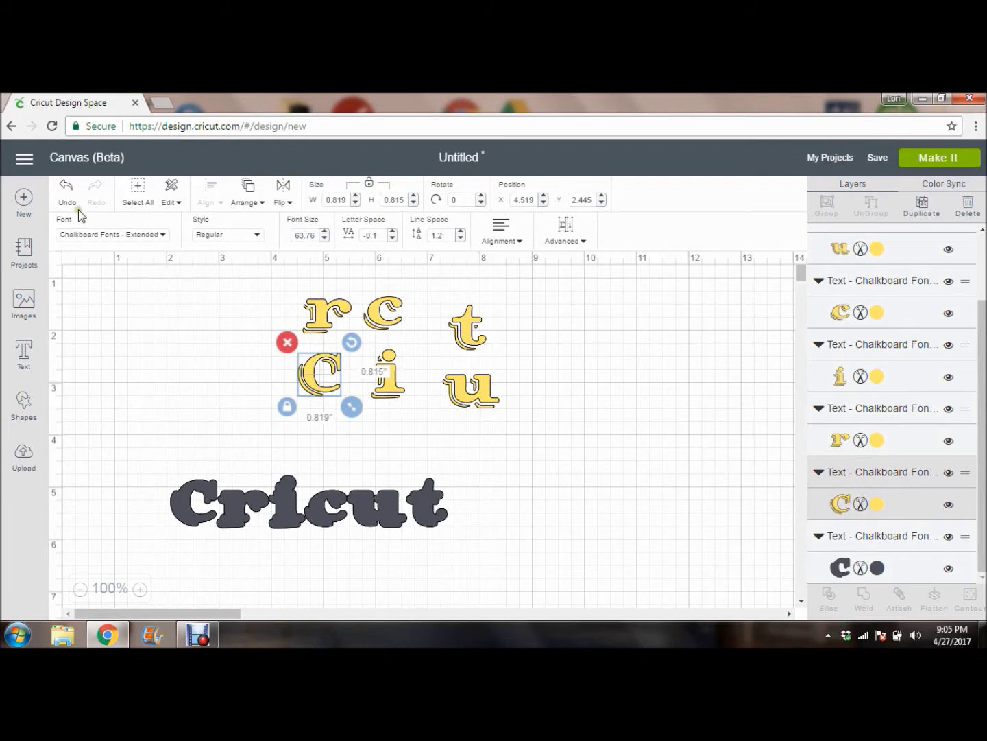
# - Undo all the moves of the single yellow letters and the dark layer
pyautogui.click(66, 191)
pyautogui.click(66, 191)
pyautogui.click(66, 191)
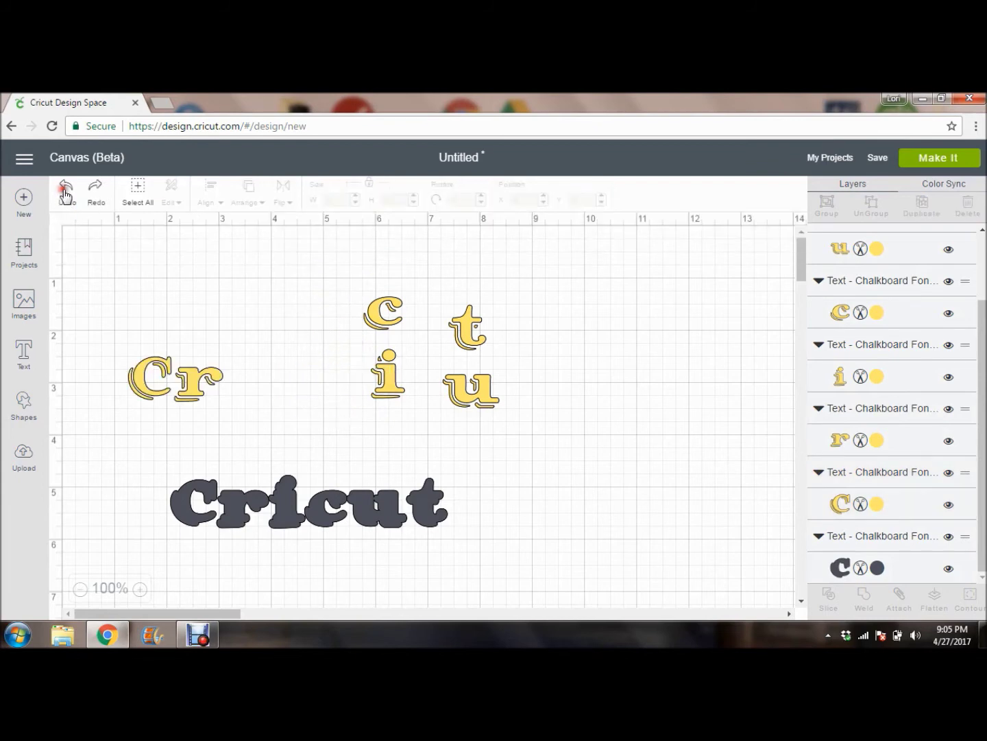
pyautogui.click(66, 191)
pyautogui.click(66, 190)
pyautogui.click(66, 191)
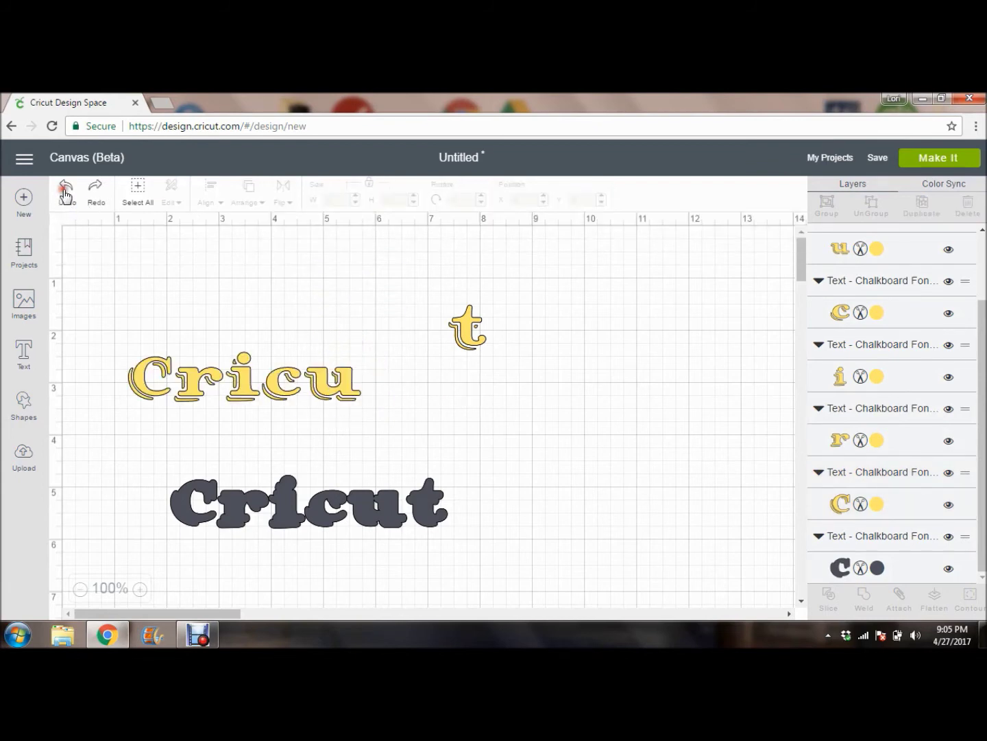
pyautogui.click(65, 191)
pyautogui.click(67, 191)
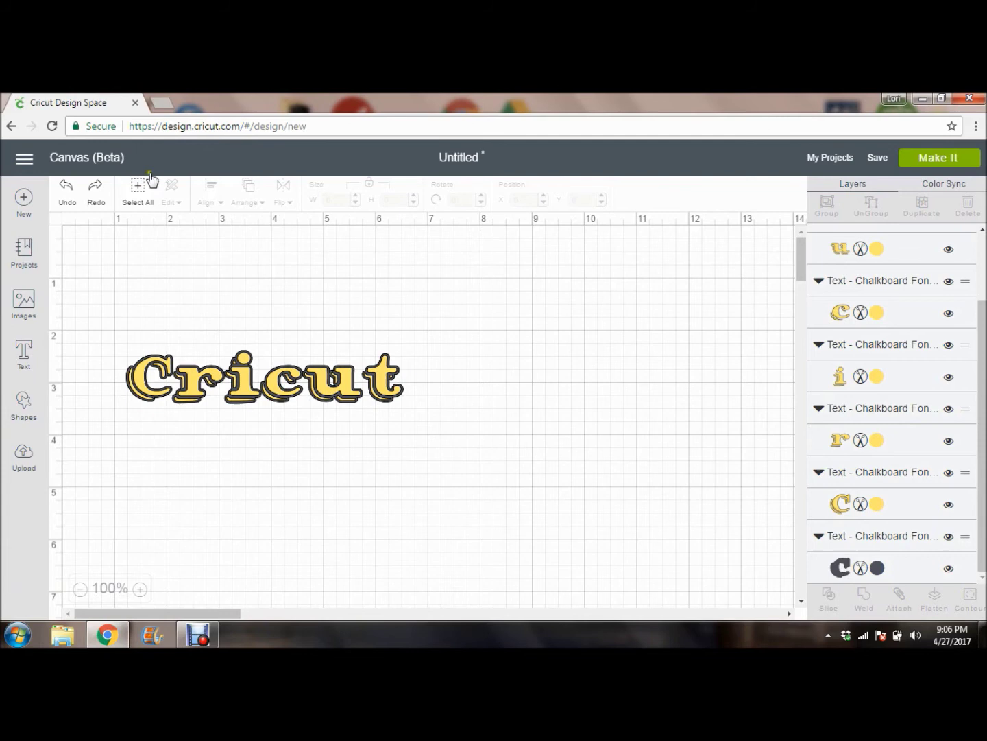
# - Select all yellow letters with the dark layer and move them together to about X 4.18, Y 0.98
pyautogui.moveTo(101, 318); pyautogui.dragTo(450, 466)
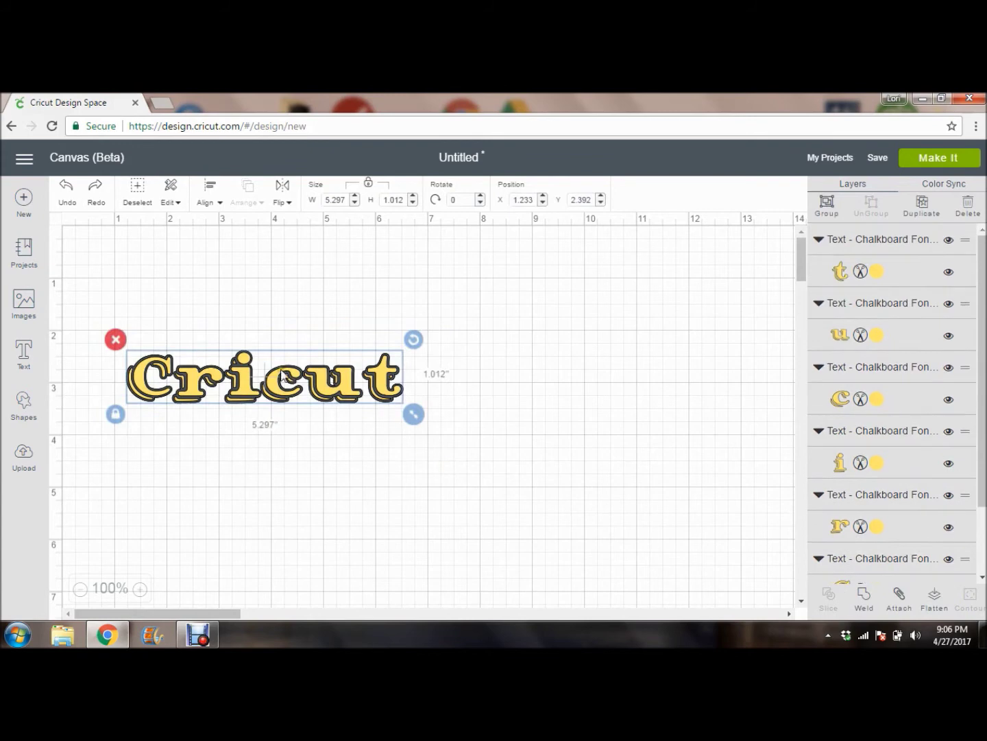
pyautogui.moveTo(282, 375); pyautogui.dragTo(435, 302)
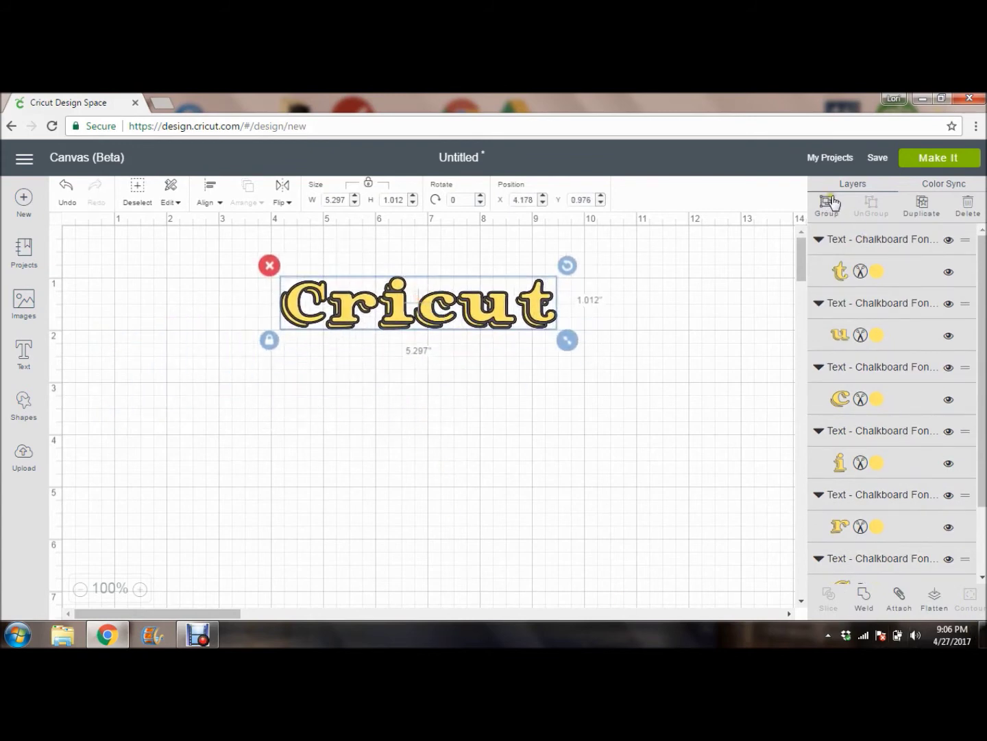
pyautogui.rightClick(457, 292)
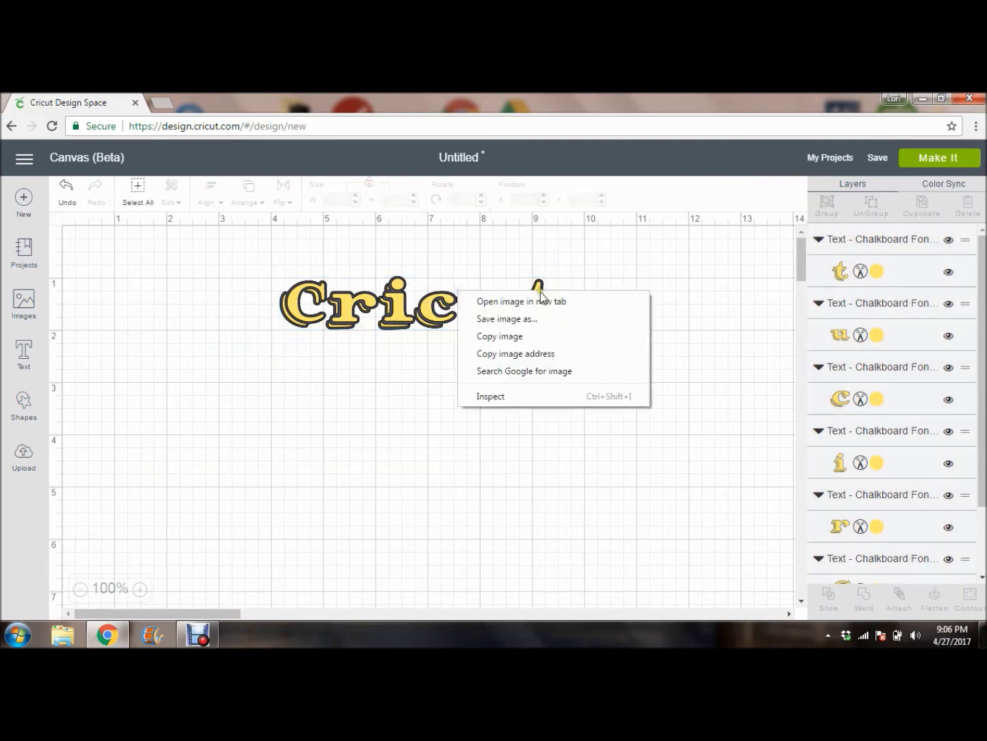
pyautogui.click(456, 367)
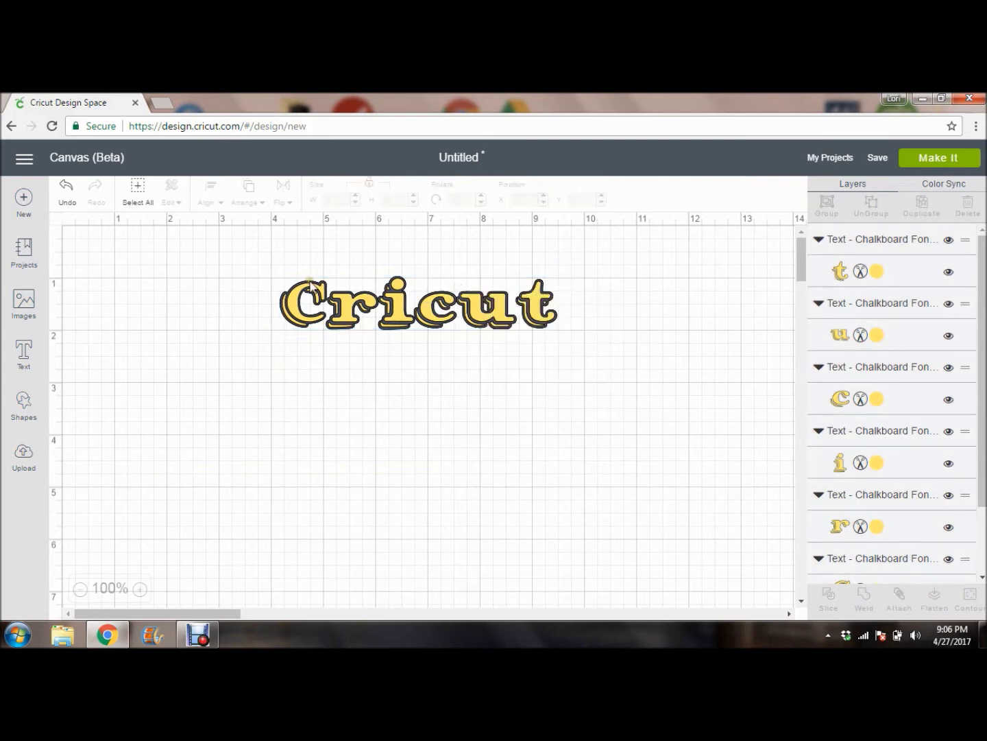
# - Group all the yellow letters with the dark layer and move the group further right on the canvas
pyautogui.moveTo(245, 255); pyautogui.dragTo(605, 403)
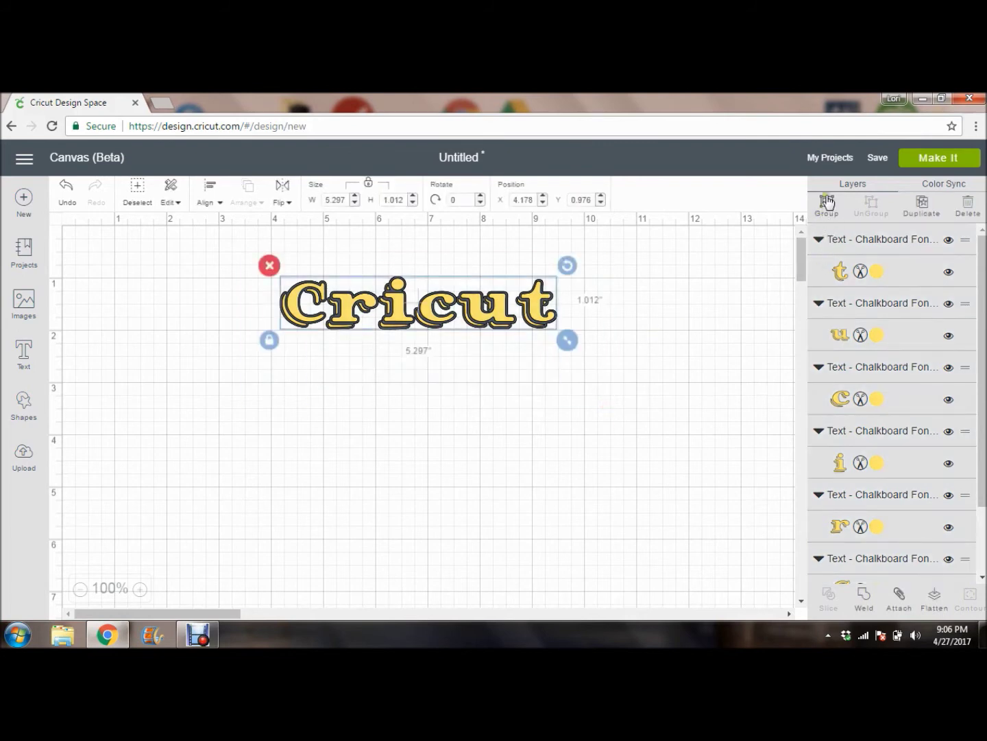
pyautogui.click(611, 352)
pyautogui.moveTo(260, 296); pyautogui.dragTo(567, 324)
pyautogui.click(827, 202)
pyautogui.moveTo(445, 335); pyautogui.dragTo(485, 333)
# - Ungroup the "Cricut" text, move each yellow letter into a row below, and shift the dark layer to about X 5.25, Y 0.82
pyautogui.click(865, 207)
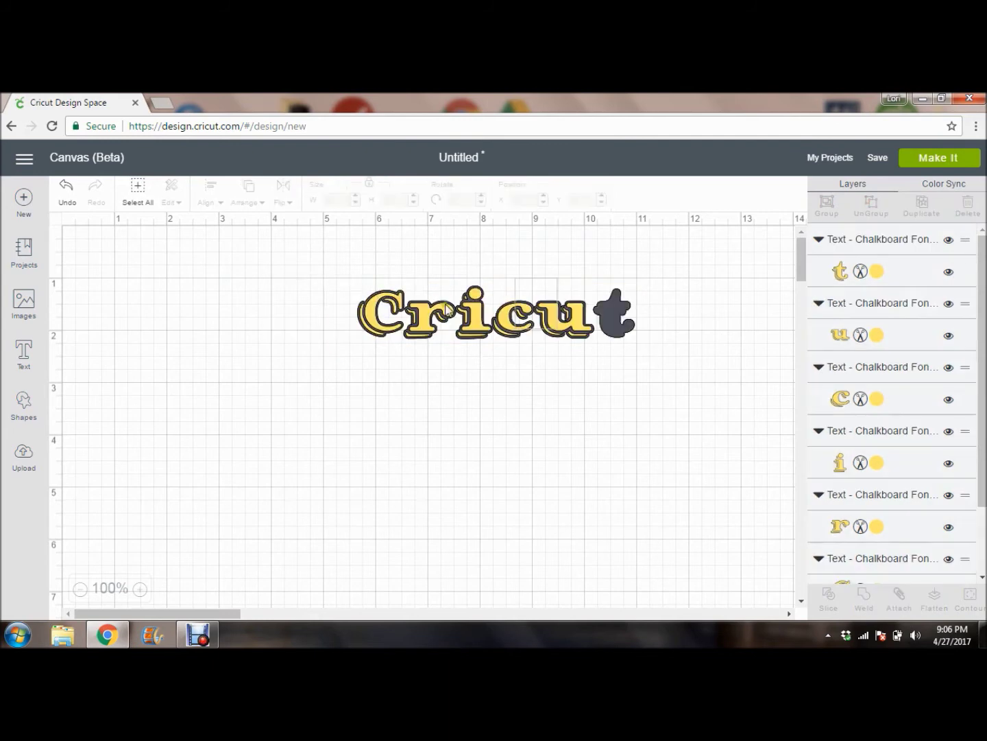
pyautogui.moveTo(382, 322); pyautogui.dragTo(198, 374)
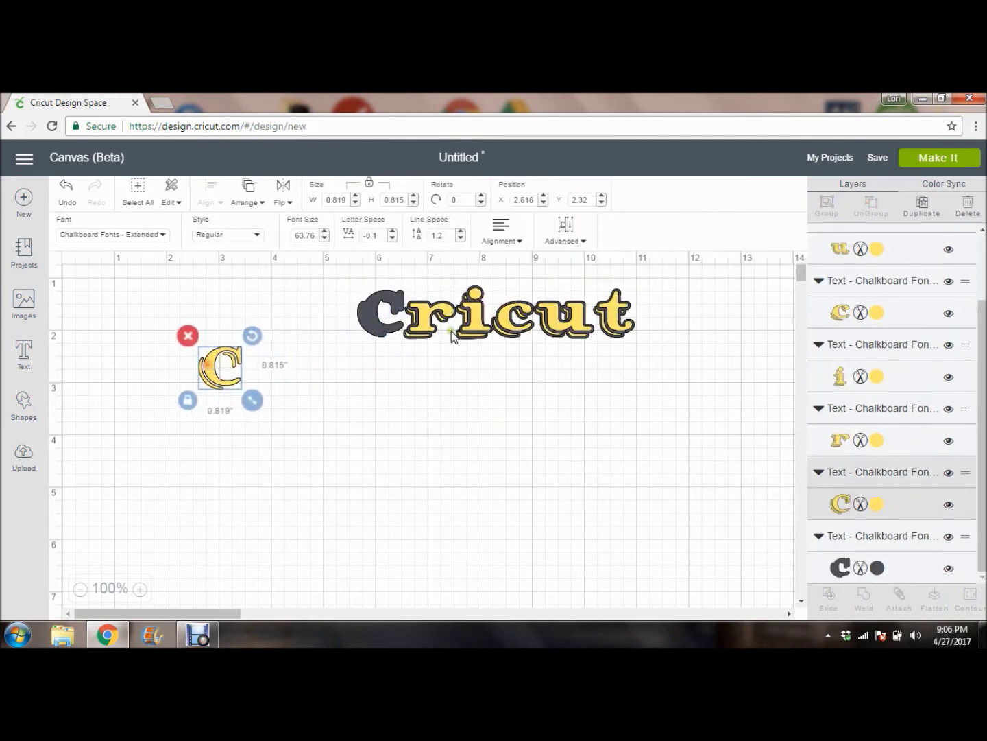
pyautogui.moveTo(411, 317); pyautogui.dragTo(355, 367)
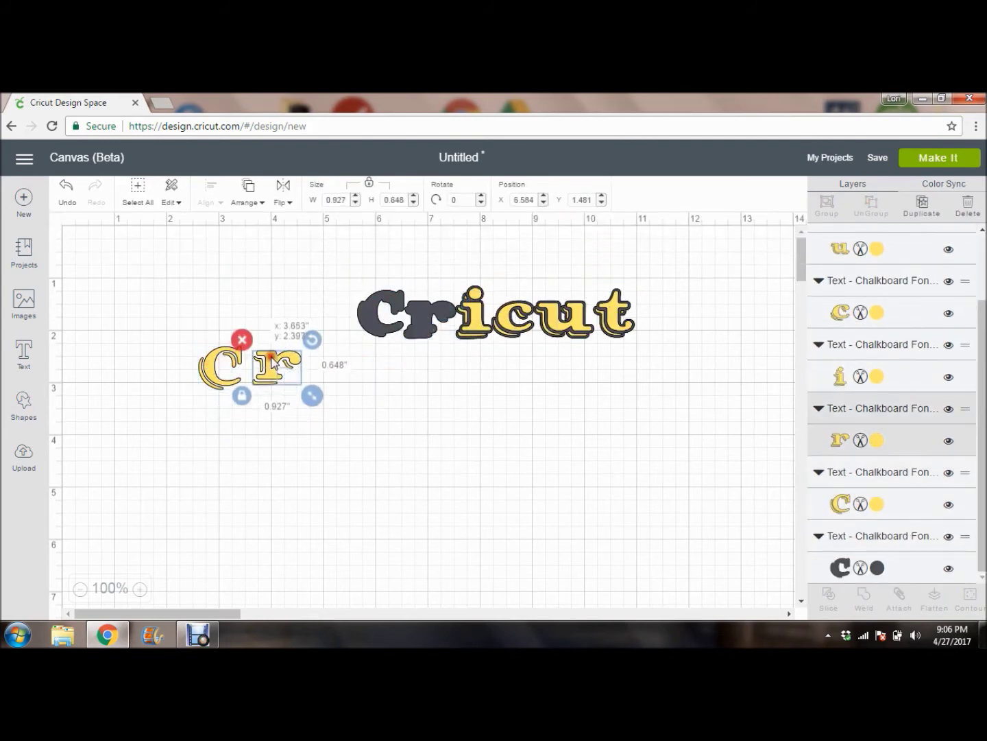
pyautogui.moveTo(480, 325); pyautogui.dragTo(324, 378)
pyautogui.moveTo(528, 326); pyautogui.dragTo(384, 385)
pyautogui.moveTo(555, 321); pyautogui.dragTo(434, 377)
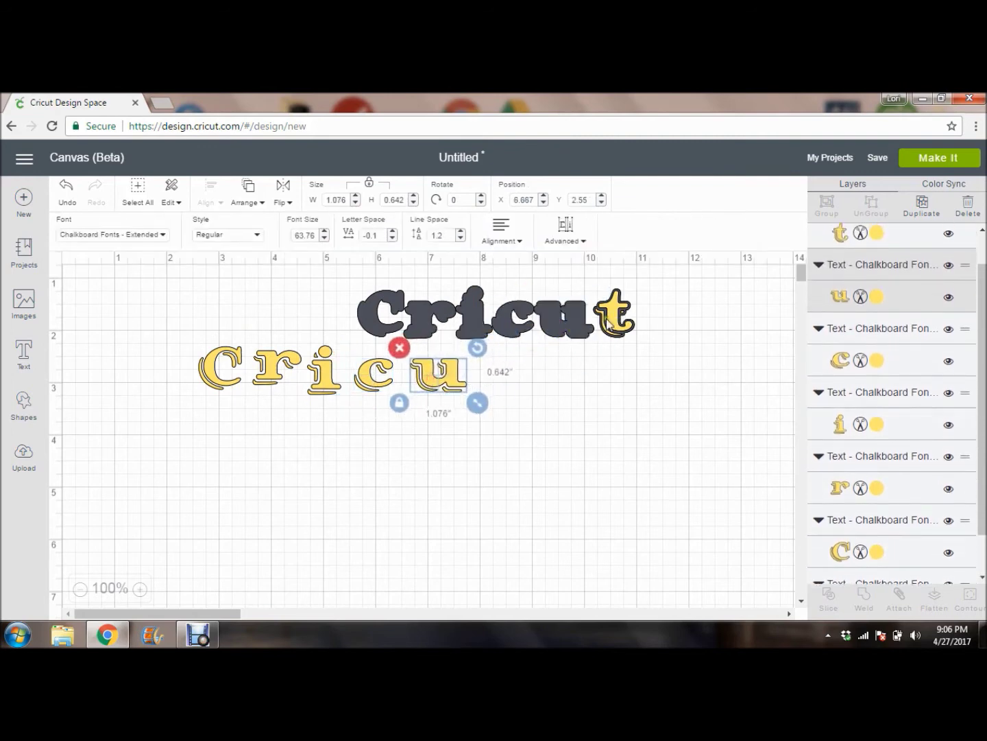
pyautogui.moveTo(622, 319); pyautogui.dragTo(507, 378)
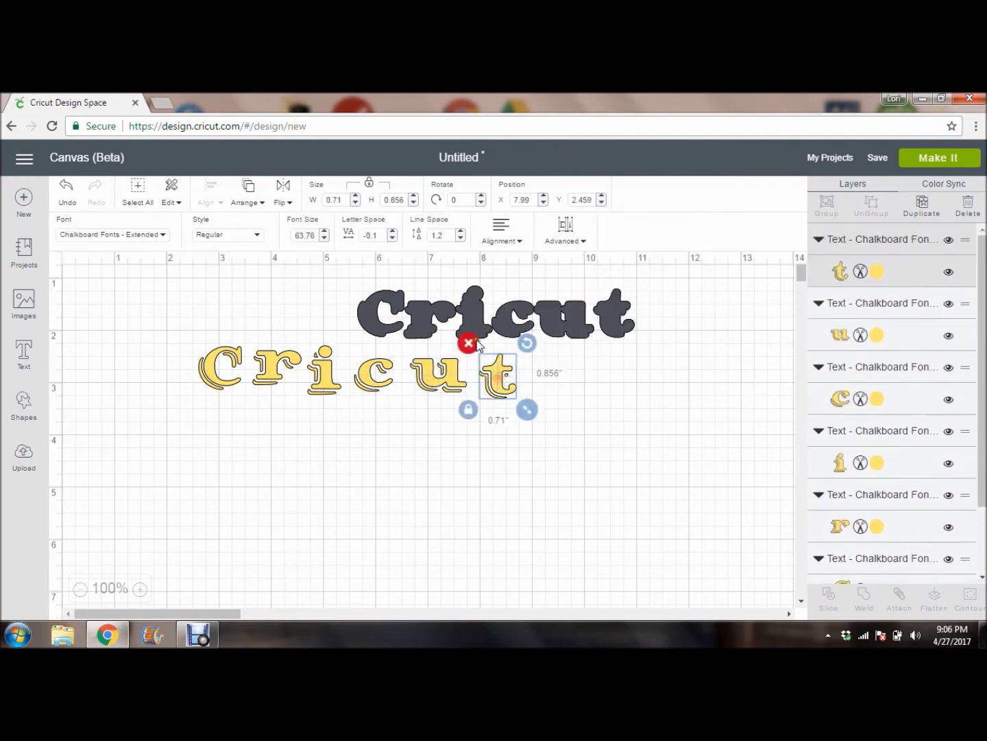
pyautogui.click(478, 303)
pyautogui.moveTo(478, 304); pyautogui.dragTo(456, 286)
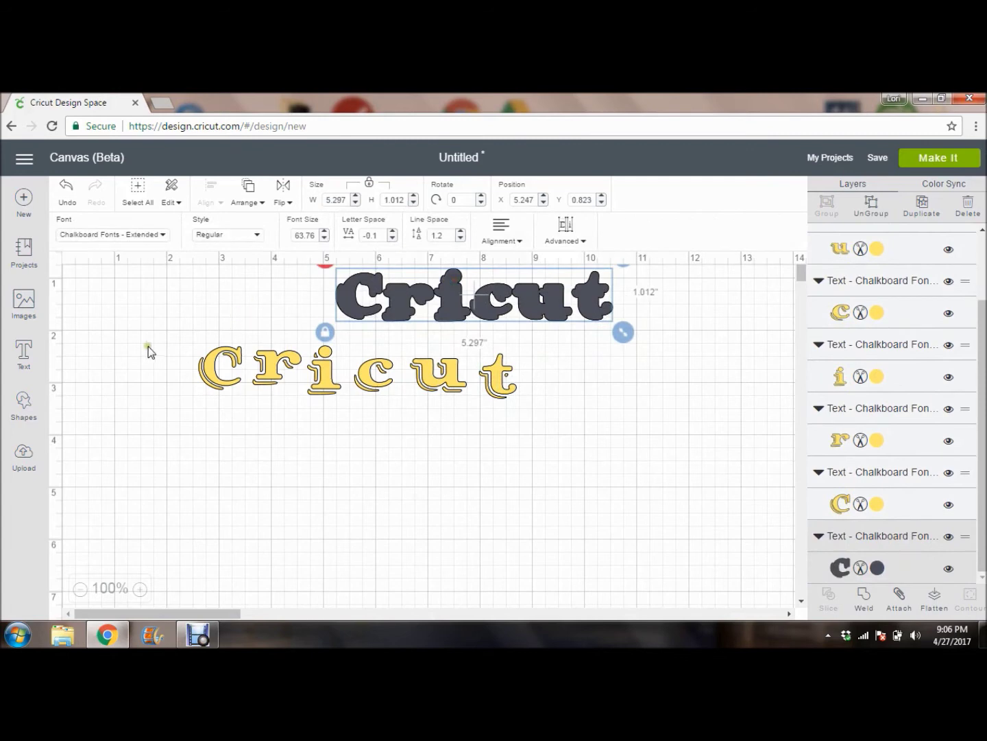
# - Try box-selecting only the yellow letters and a wider area that also catches the dark "Cricut" layer, clearing each selection
pyautogui.moveTo(174, 342); pyautogui.dragTo(515, 408)
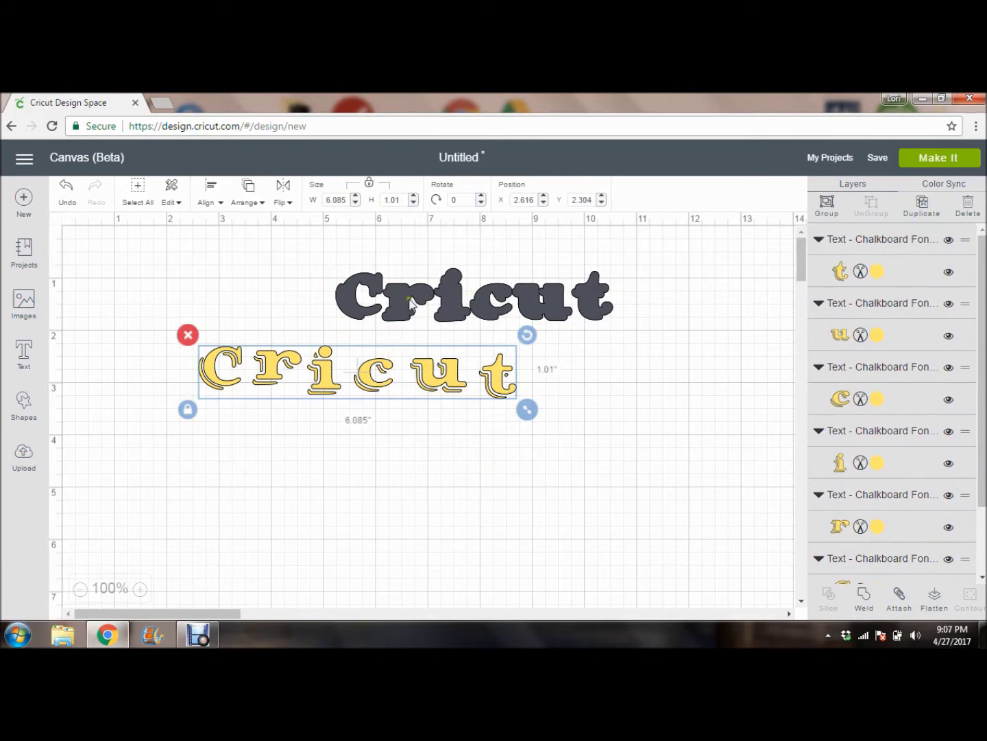
pyautogui.click(628, 371)
pyautogui.moveTo(179, 306); pyautogui.dragTo(519, 411)
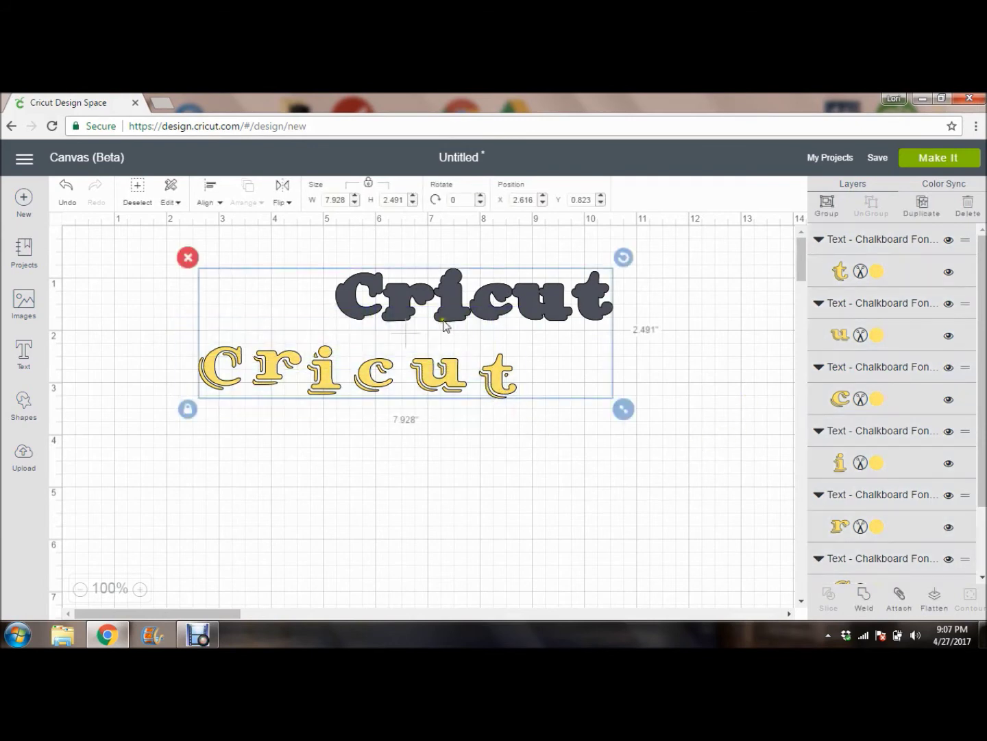
pyautogui.click(130, 370)
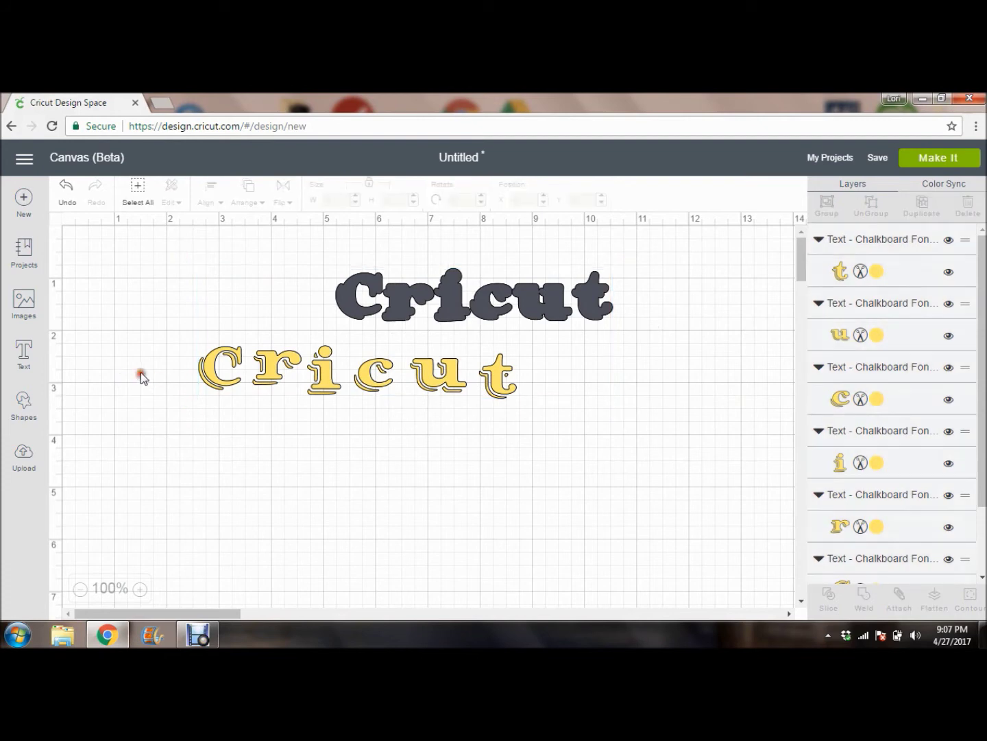
# - Delete all the yellow letters together and the dark "Cricut" layer to empty the canvas
pyautogui.moveTo(187, 345); pyautogui.dragTo(509, 403)
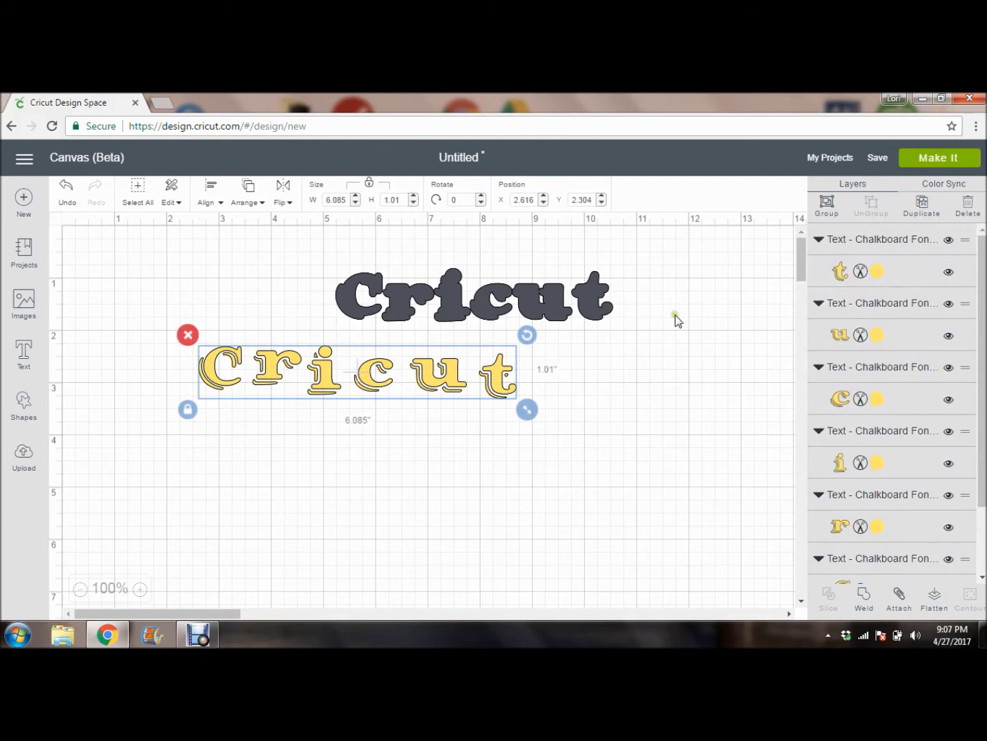
pyautogui.click(188, 335)
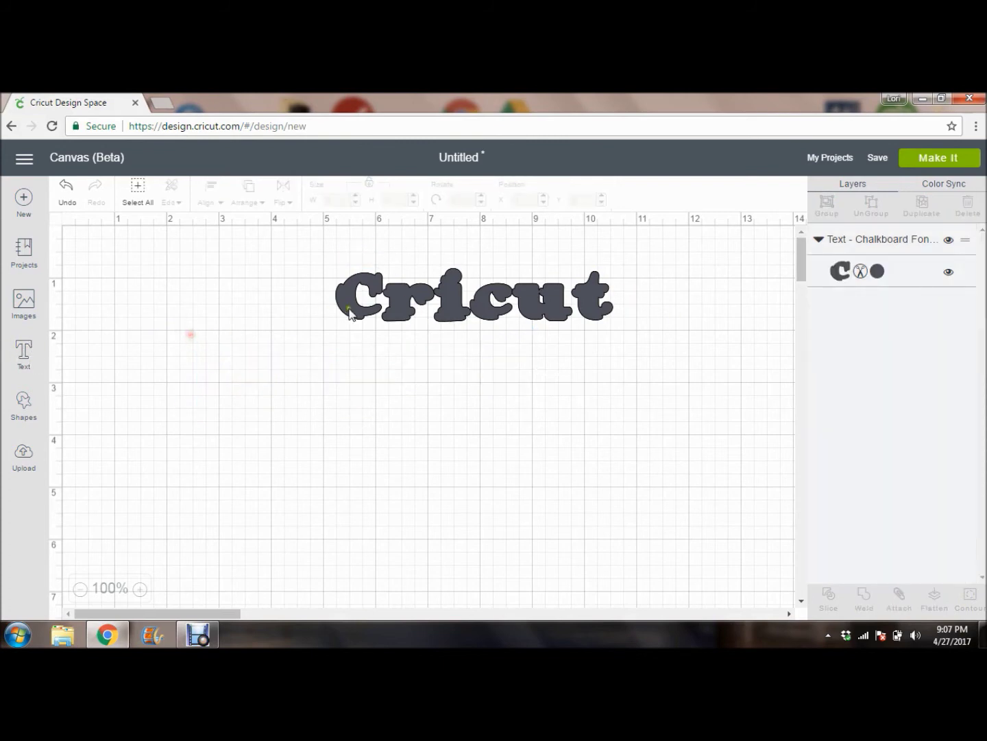
pyautogui.click(370, 302)
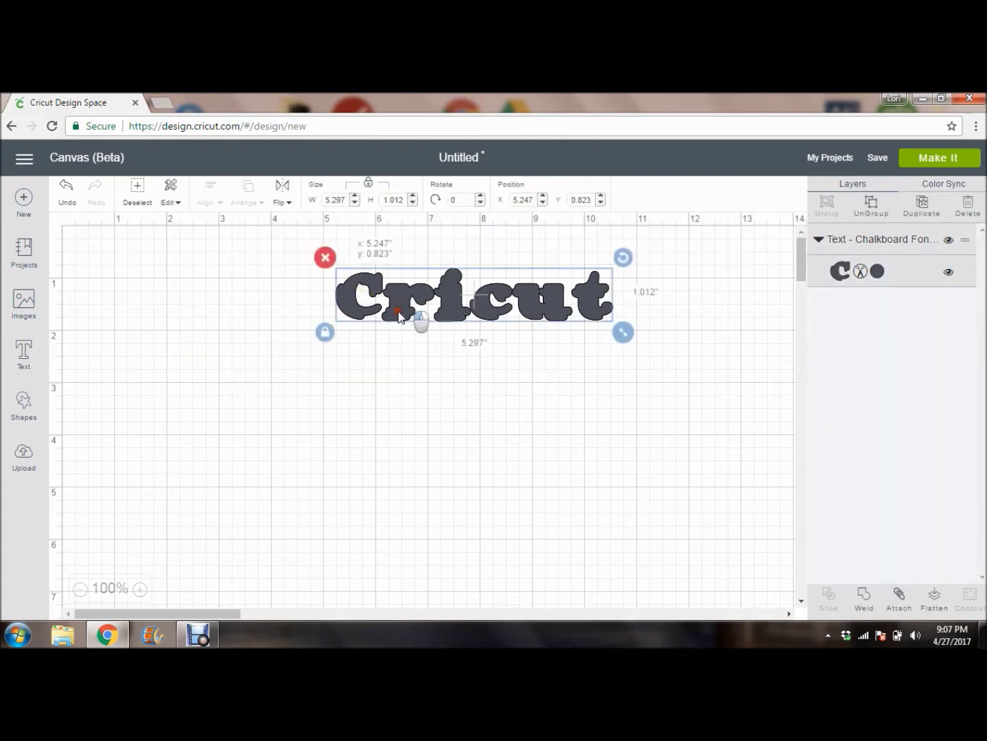
pyautogui.moveTo(386, 298); pyautogui.dragTo(355, 354)
pyautogui.click(302, 310)
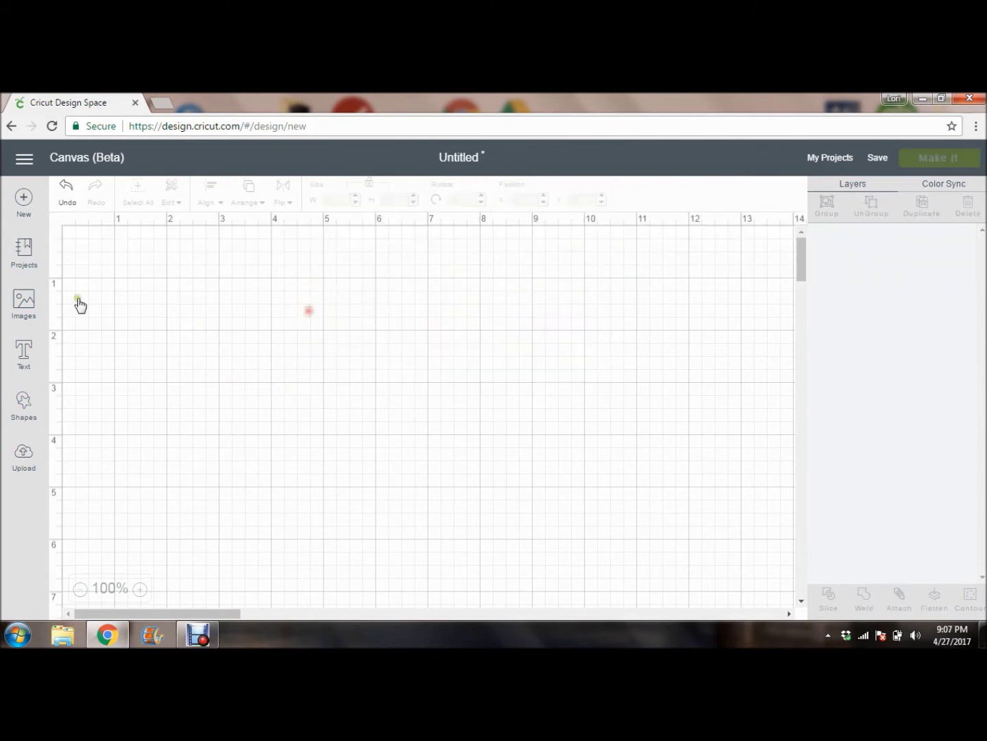
# - Insert the featured yellow and brown bee image from the full image library into the canvas
pyautogui.click(23, 303)
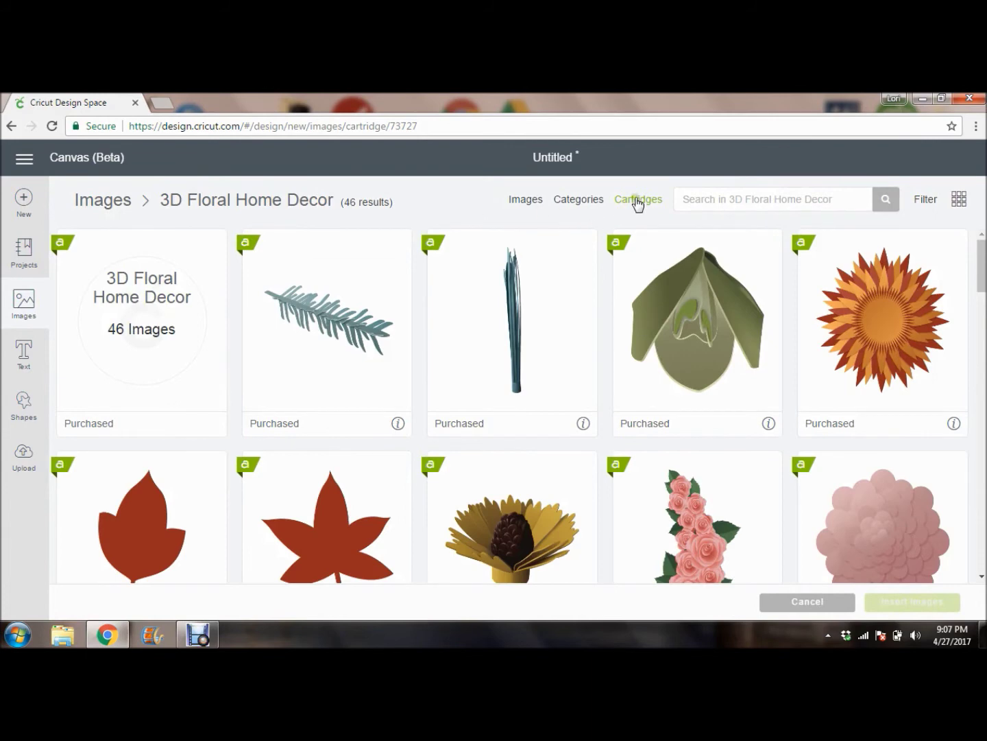
pyautogui.click(514, 200)
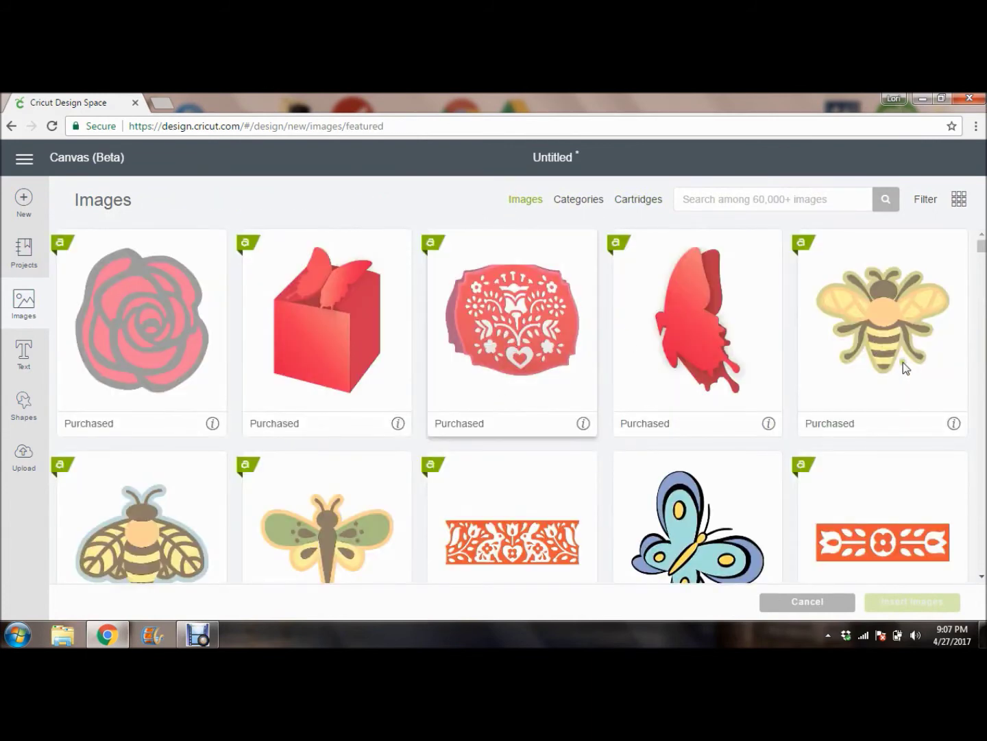
pyautogui.click(905, 356)
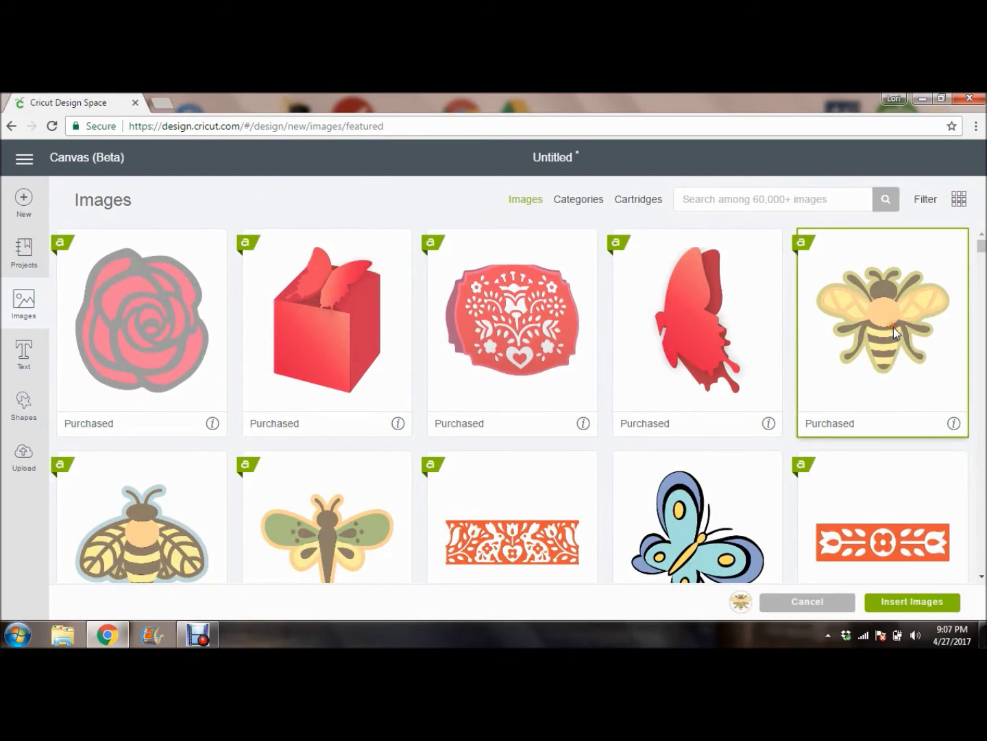
pyautogui.click(902, 603)
pyautogui.moveTo(740, 603)
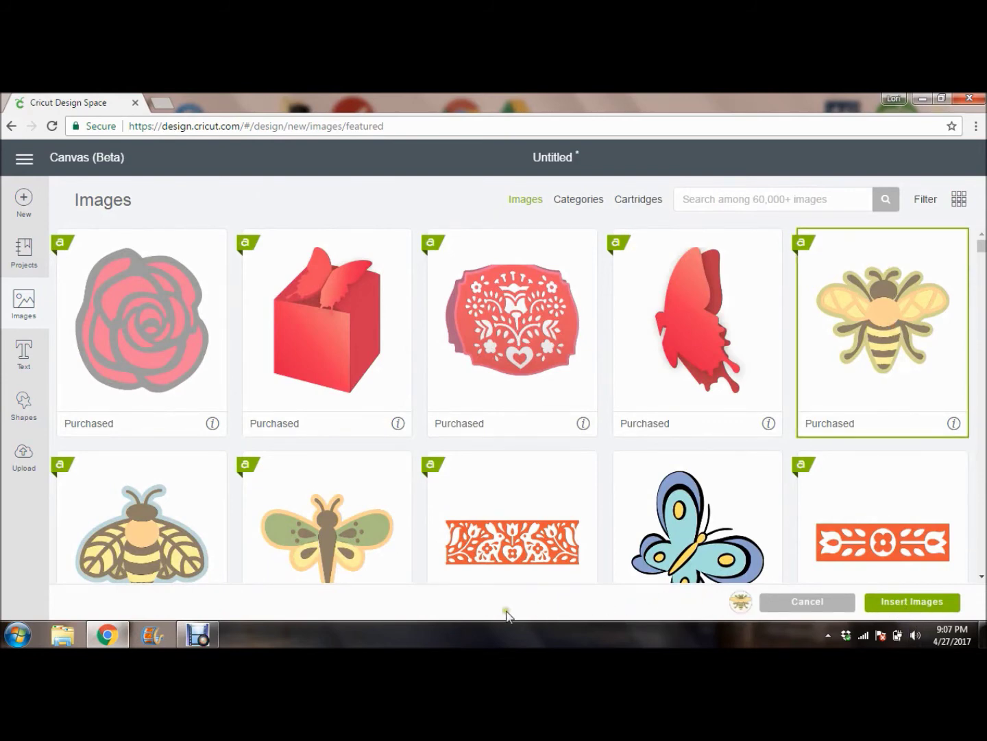
pyautogui.click(899, 604)
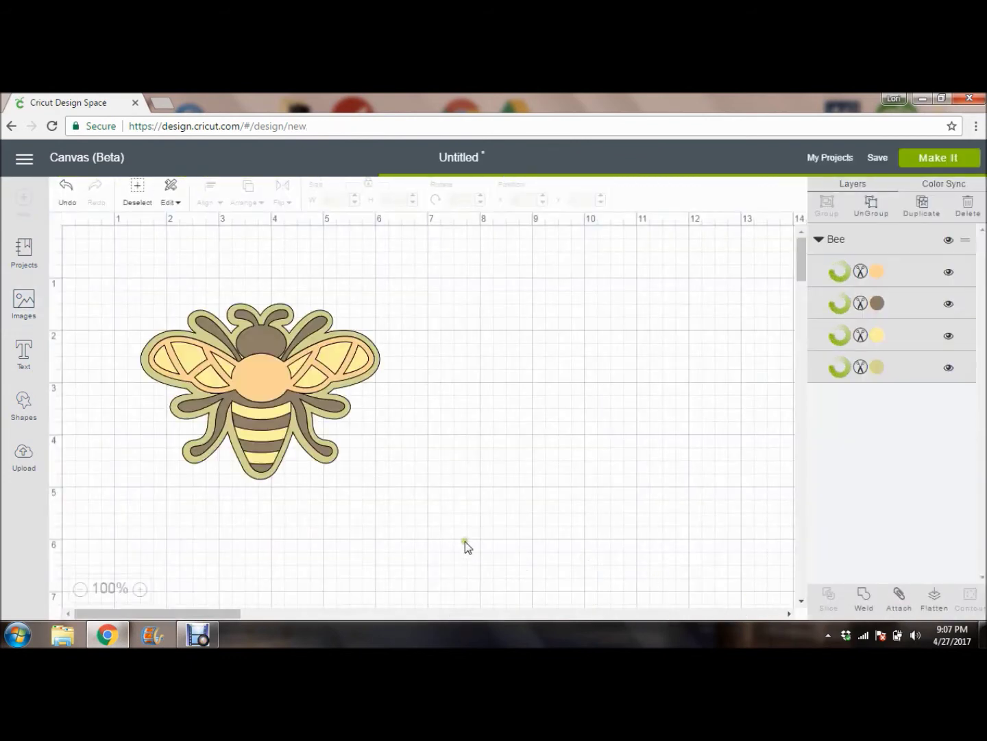
# - Enlarge the bee to about 5.45 by 4.00 inches and move it to about X 3.93, Y 0.81
pyautogui.moveTo(271, 390); pyautogui.dragTo(299, 349)
pyautogui.moveTo(418, 449); pyautogui.dragTo(462, 487)
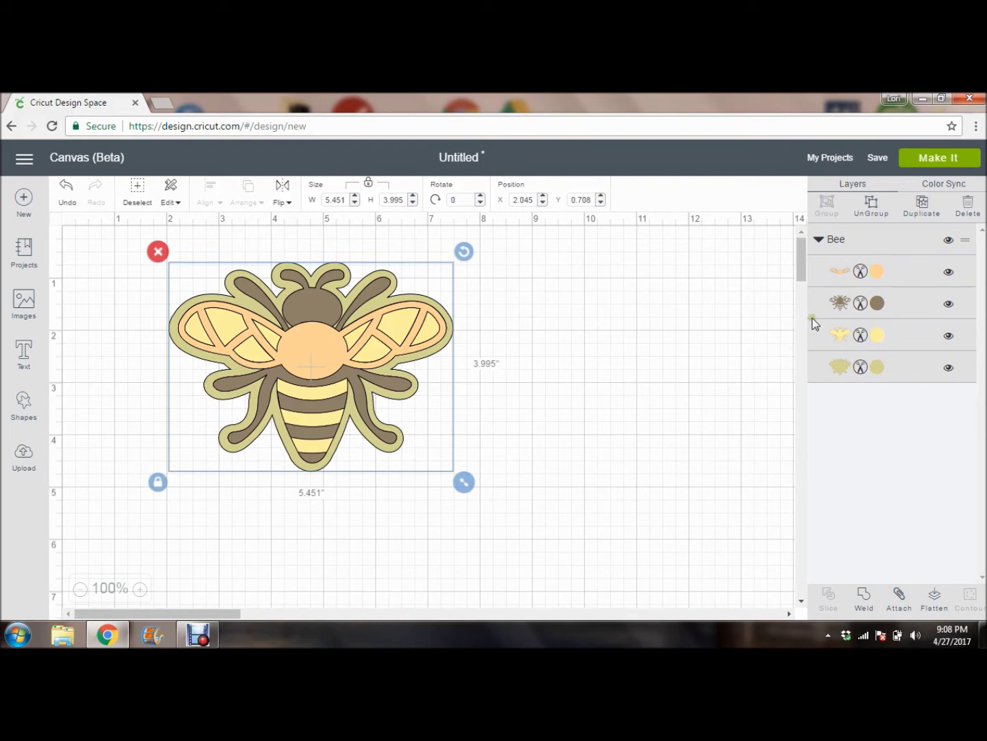
pyautogui.moveTo(329, 353); pyautogui.dragTo(426, 358)
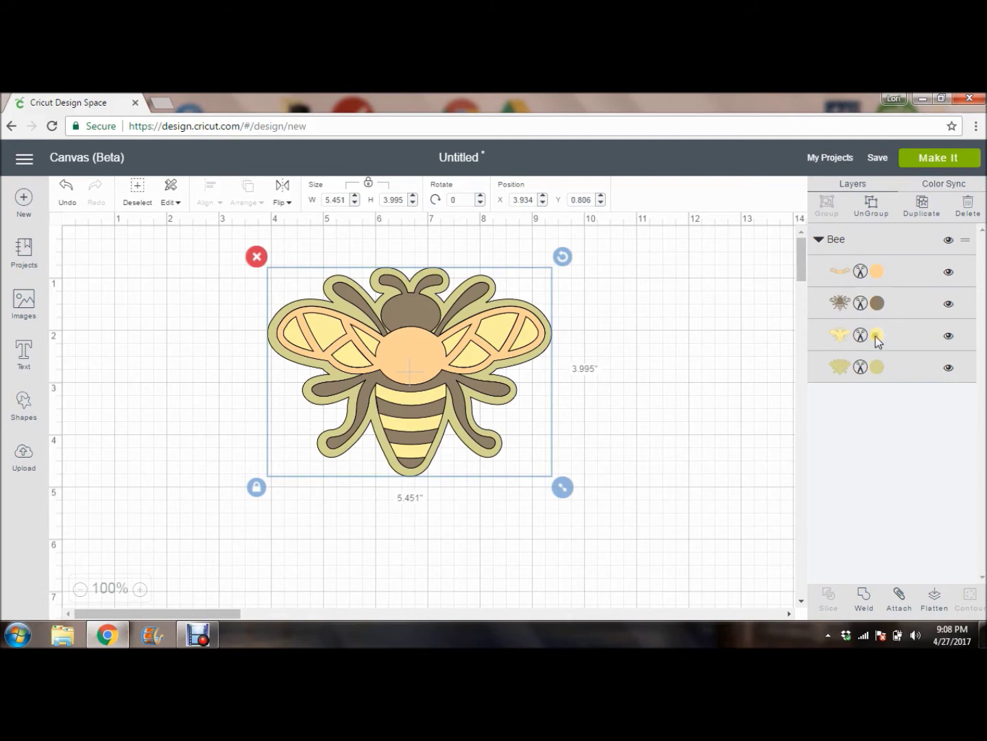
# - Hide the bee's green outline layer and its yellow layer, and show both again
pyautogui.click(949, 369)
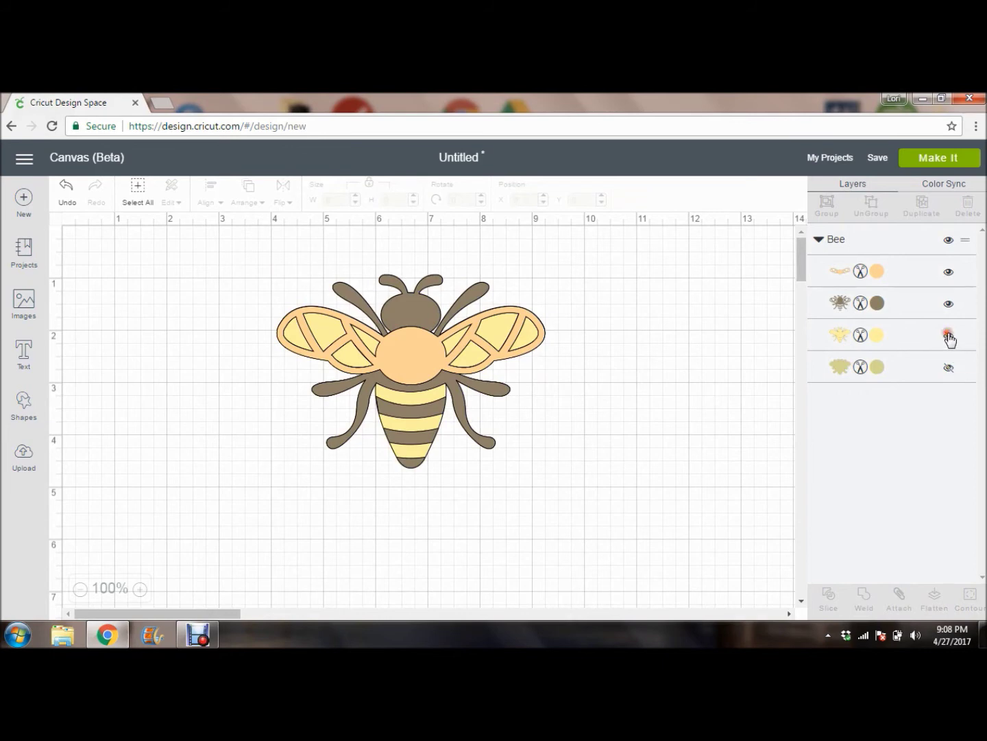
pyautogui.click(949, 335)
pyautogui.click(950, 336)
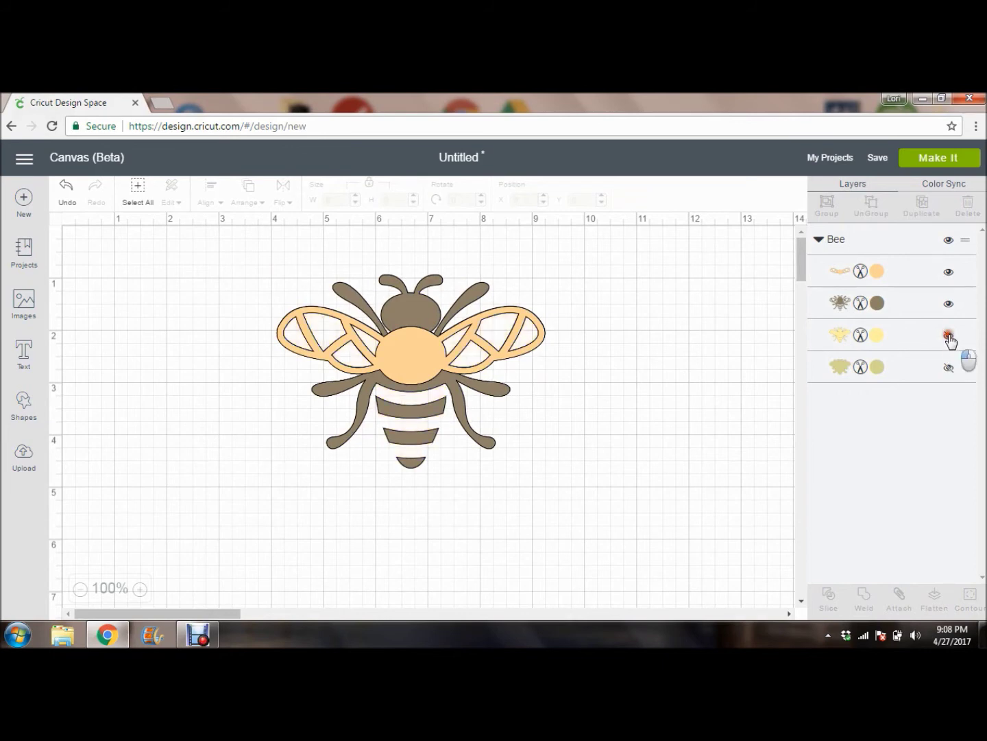
pyautogui.click(949, 369)
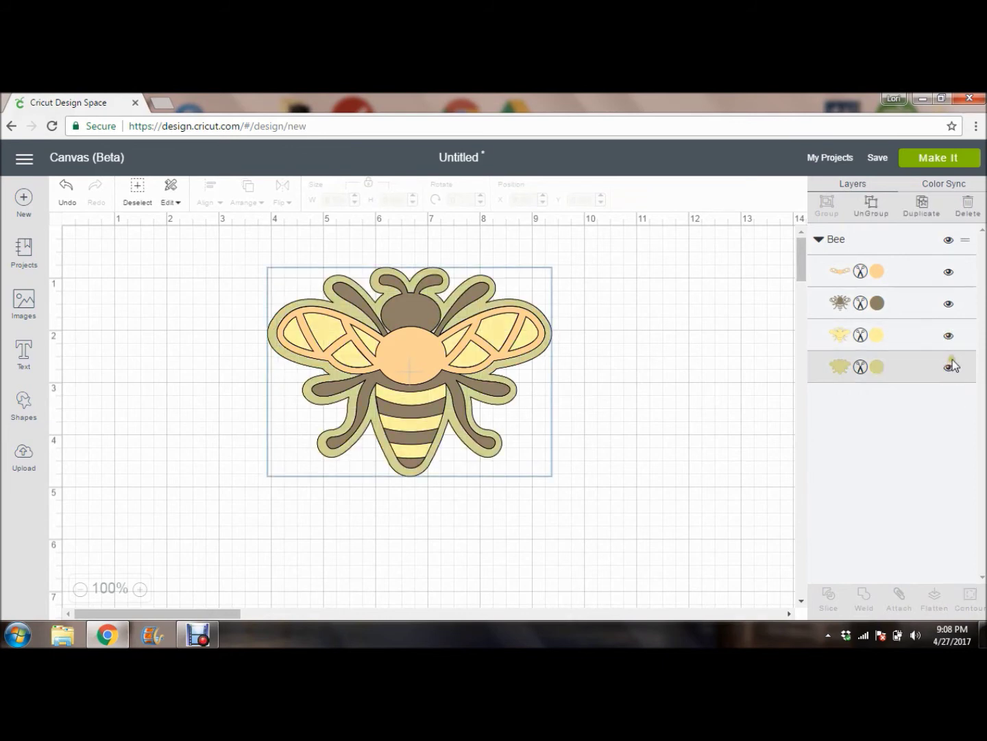
# - Hide the whole bee image with all its layers and show it again
pyautogui.click(948, 240)
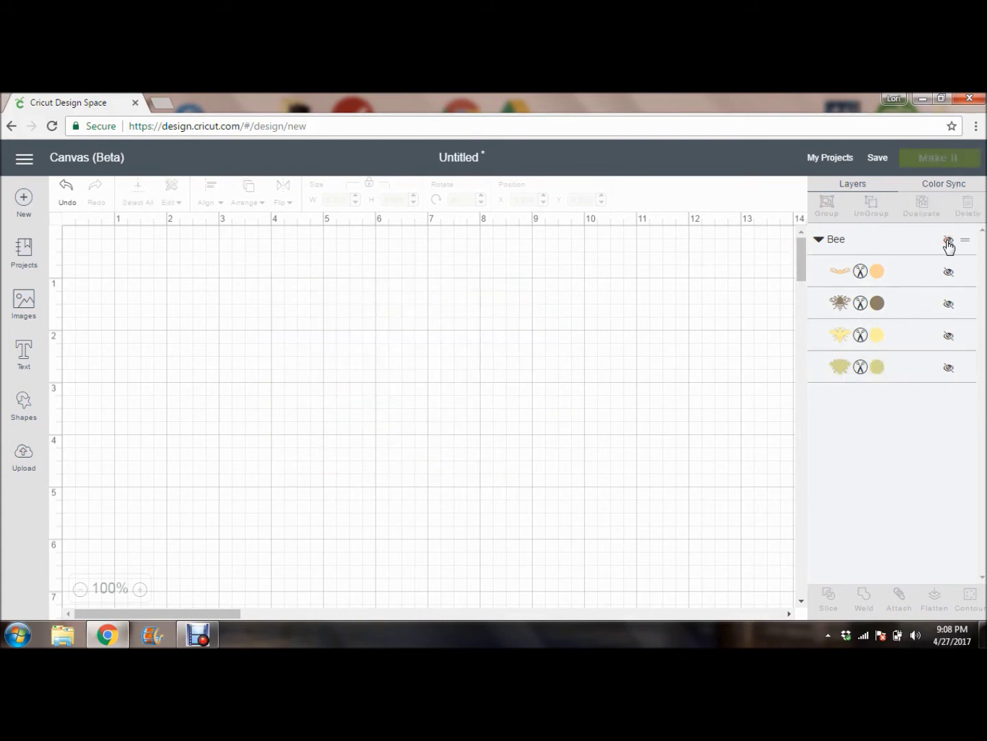
pyautogui.click(947, 240)
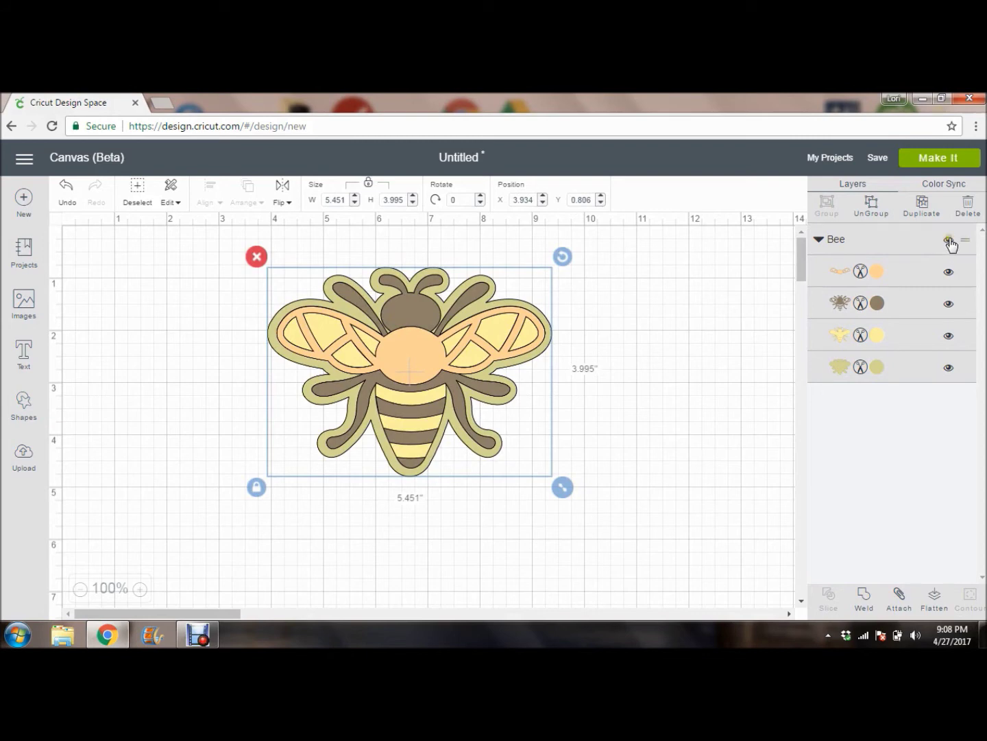
pyautogui.click(949, 240)
pyautogui.click(950, 240)
# - Recolor the bee's orange wing layer to #F58F73 and its brown body layer to #5B5956
pyautogui.click(847, 275)
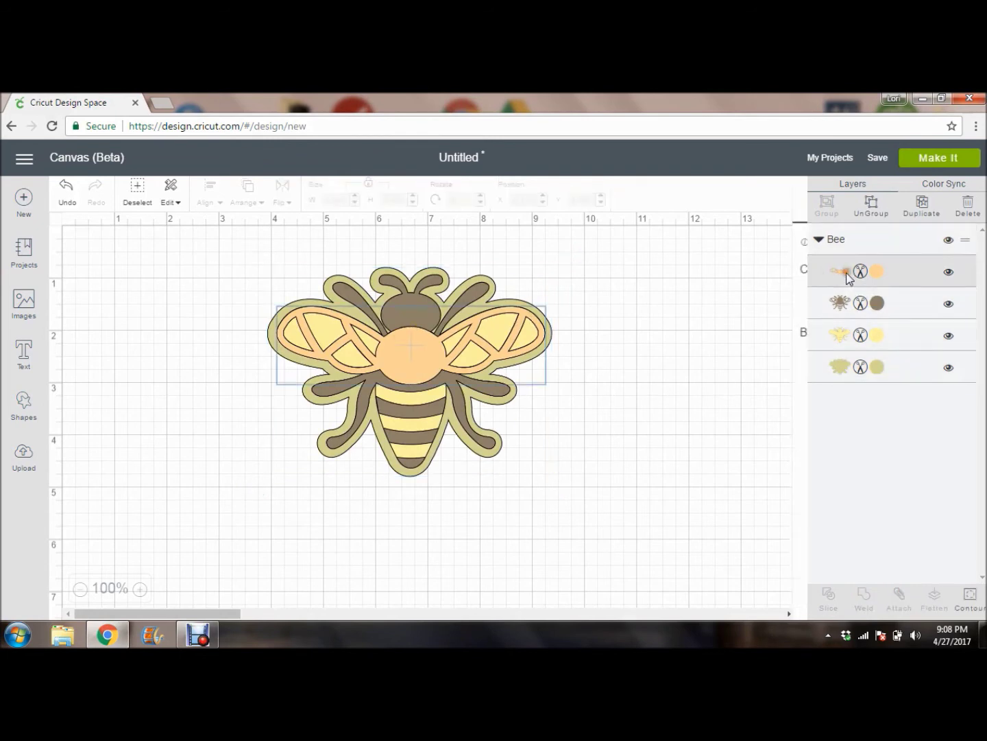
pyautogui.click(849, 274)
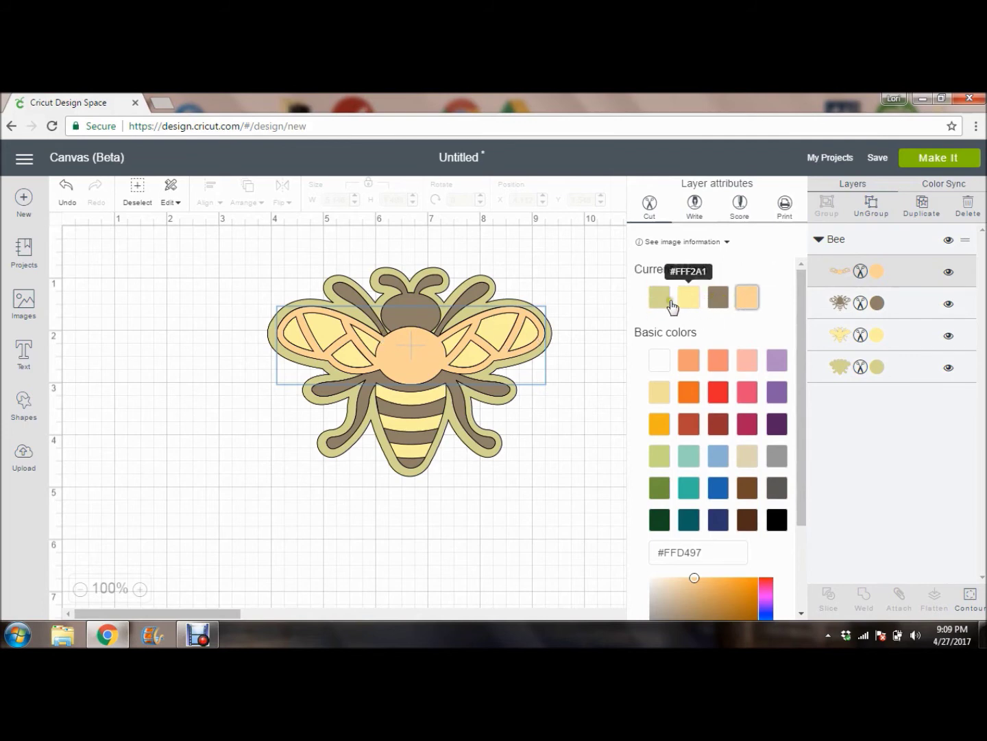
pyautogui.click(718, 364)
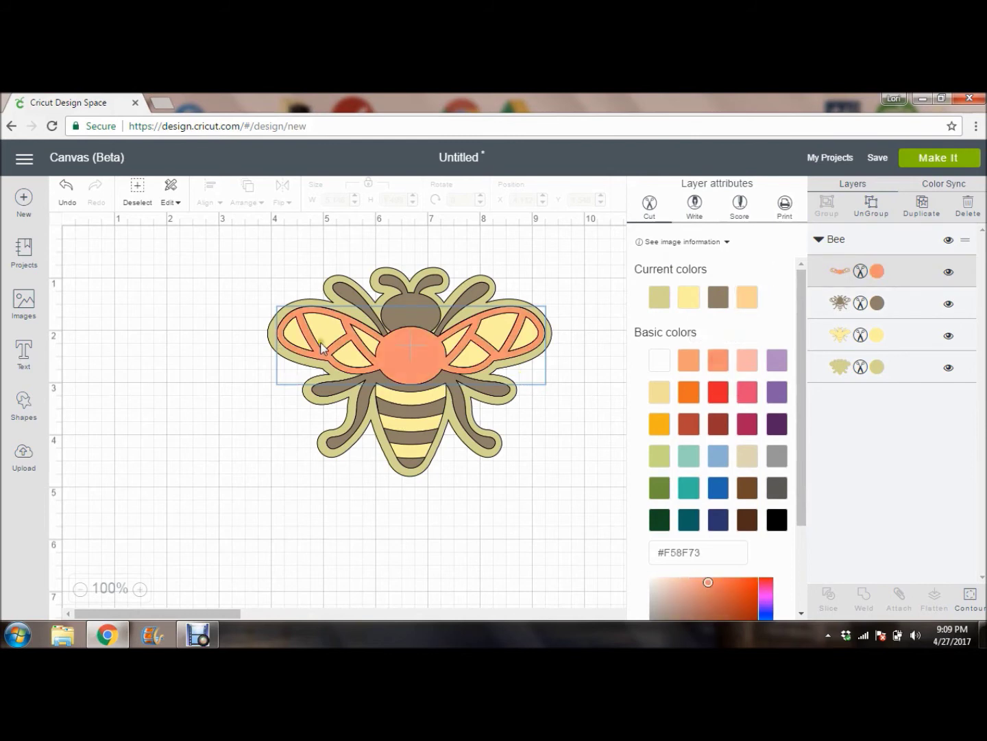
pyautogui.click(843, 309)
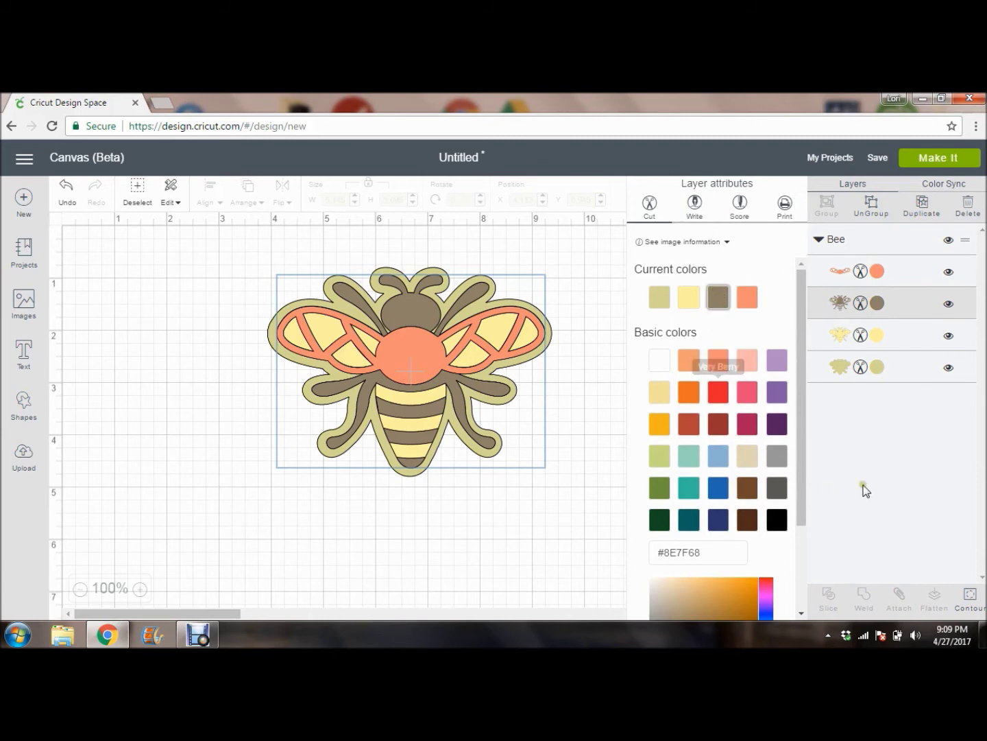
pyautogui.click(778, 489)
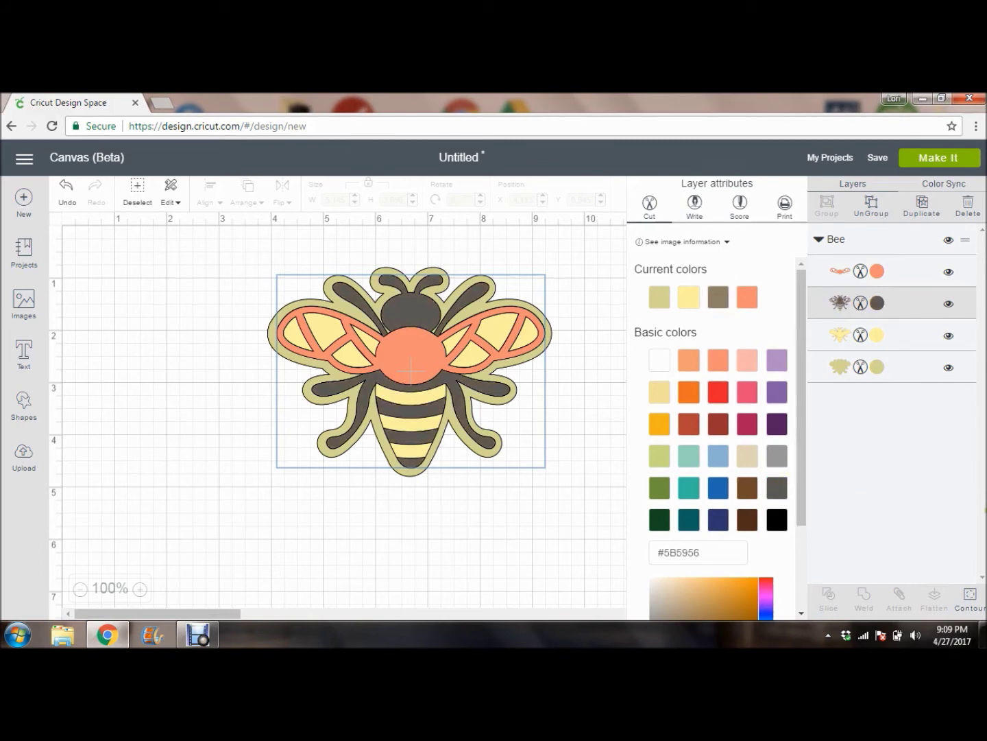
# - View the body layer's image information and the cartridge it comes from, and return to the canvas
pyautogui.click(720, 244)
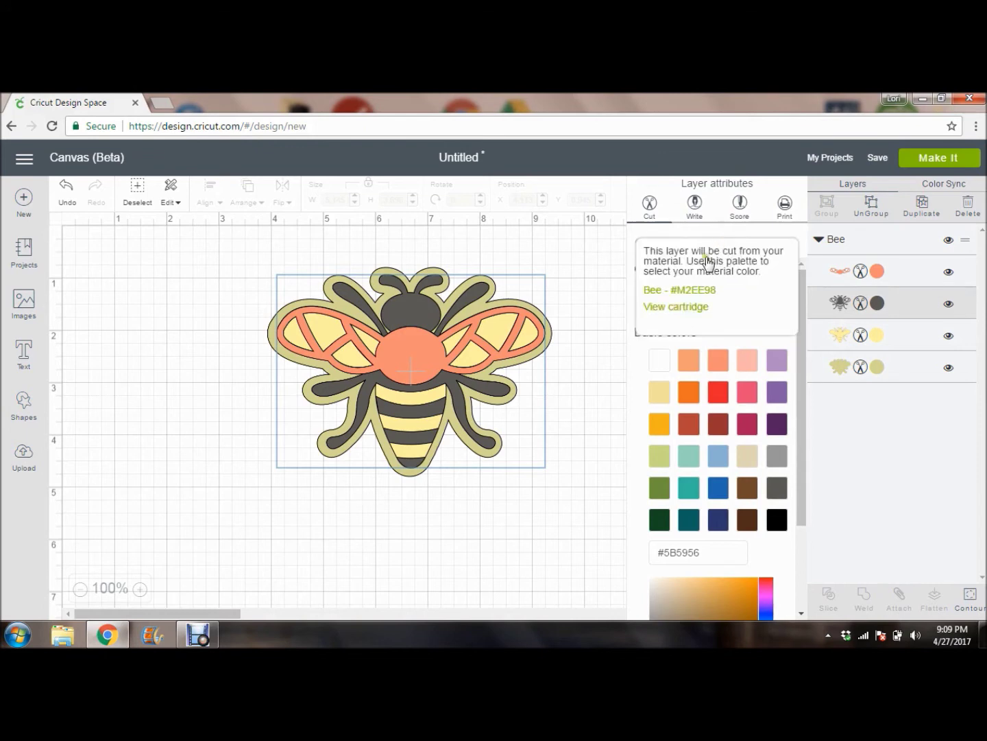
pyautogui.click(688, 307)
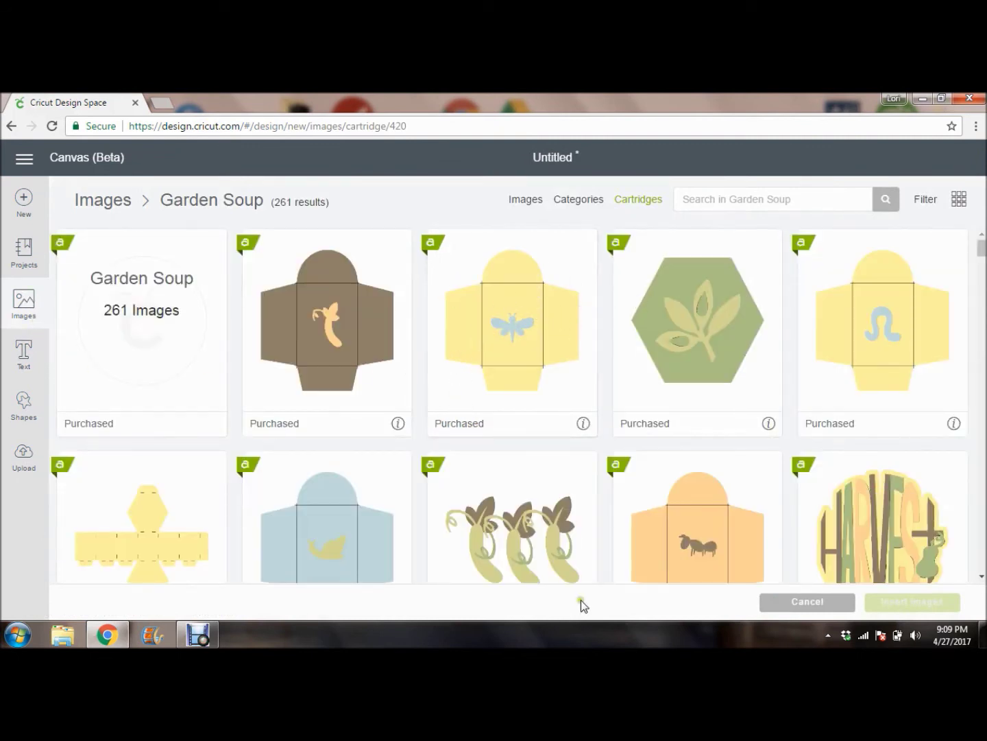
pyautogui.click(28, 307)
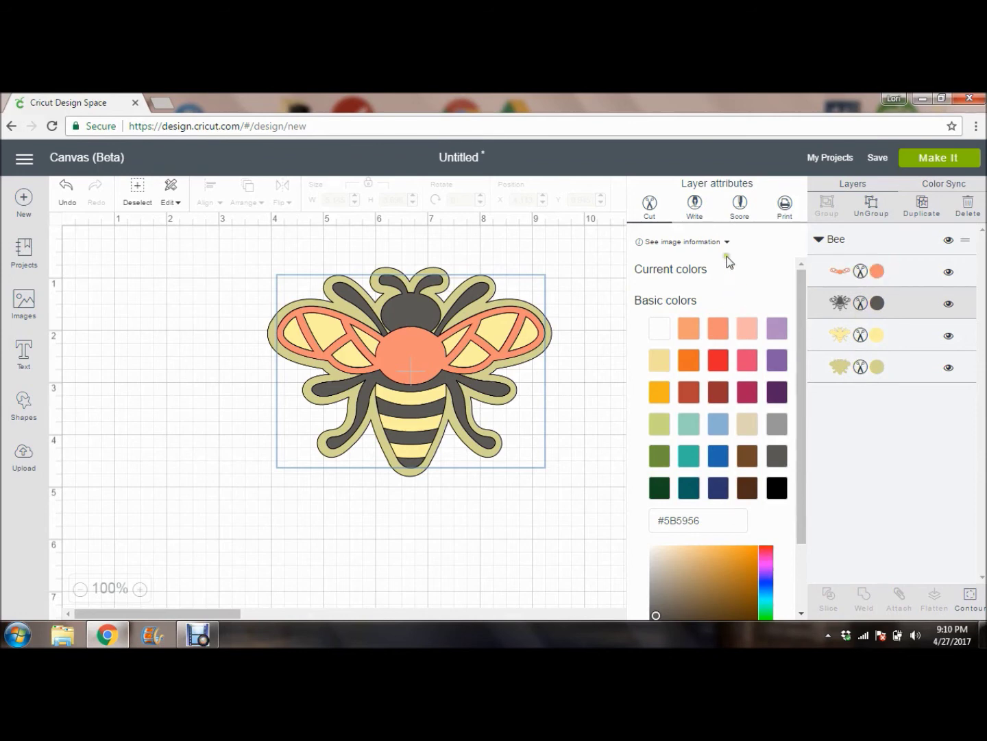
# - Change the bee's dark gray layer to Write, look through its pen colors, and change it to Score
pyautogui.click(695, 202)
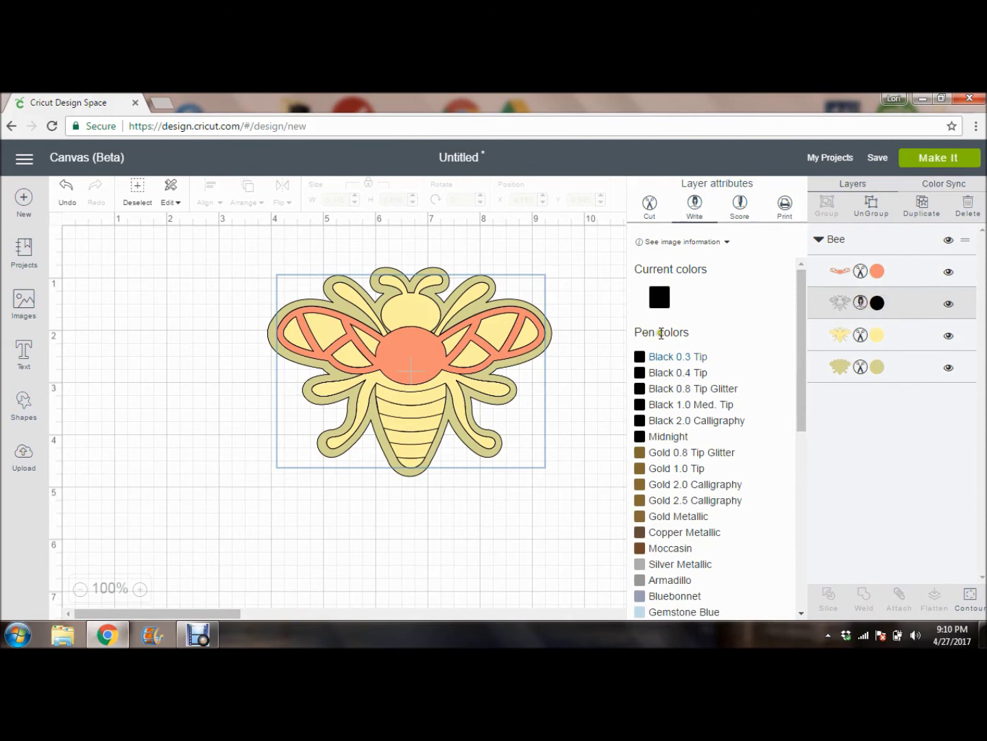
pyautogui.moveTo(801, 282); pyautogui.dragTo(815, 243)
pyautogui.click(742, 206)
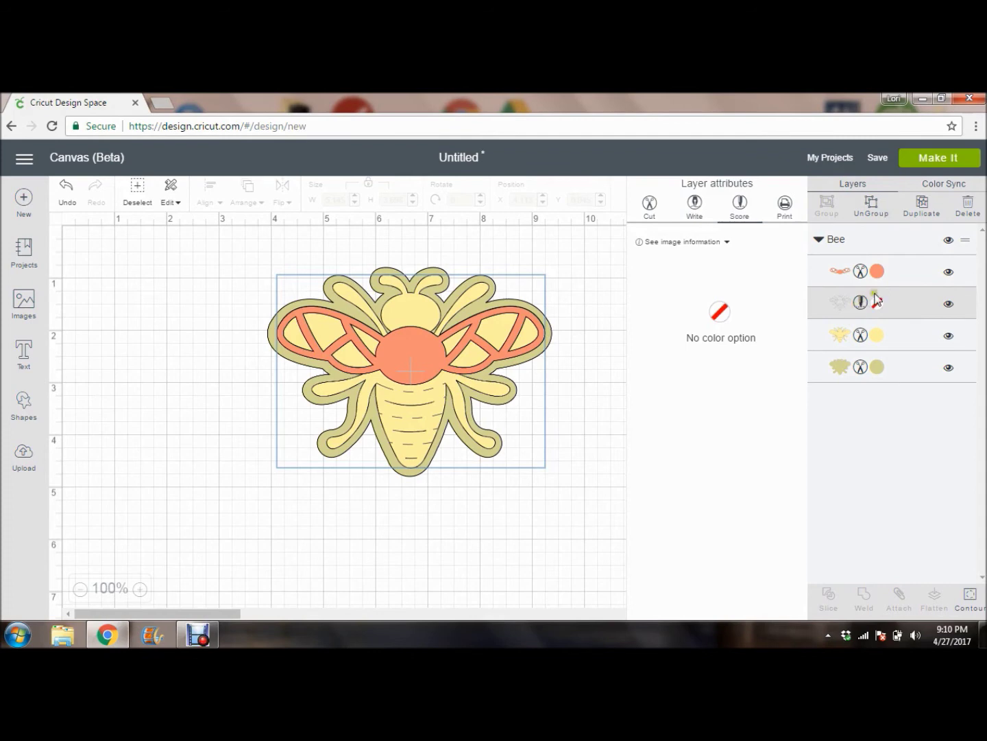
# - Change the bee's dark gray layer to Print and look over the main menu, returning to the canvas
pyautogui.click(788, 209)
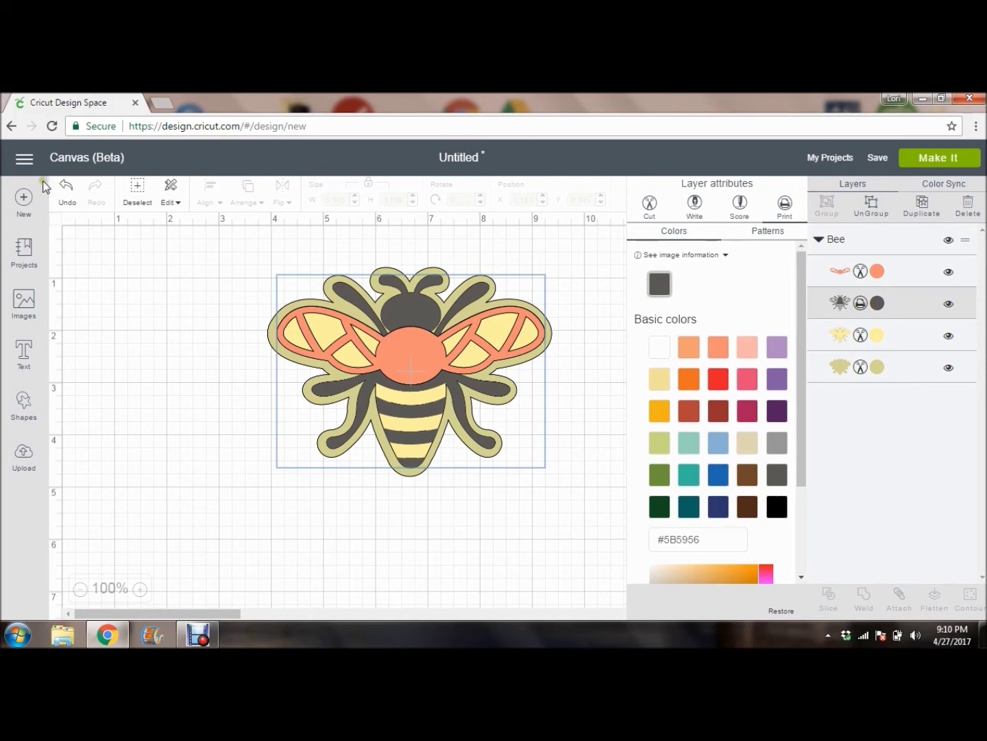
pyautogui.click(26, 160)
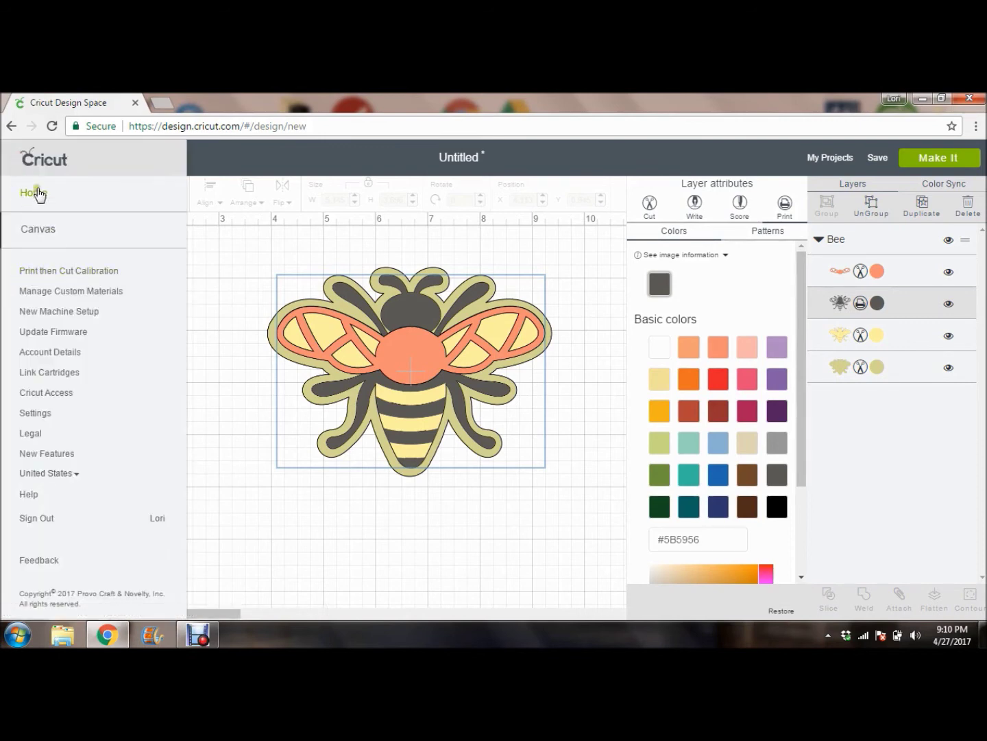
pyautogui.click(288, 242)
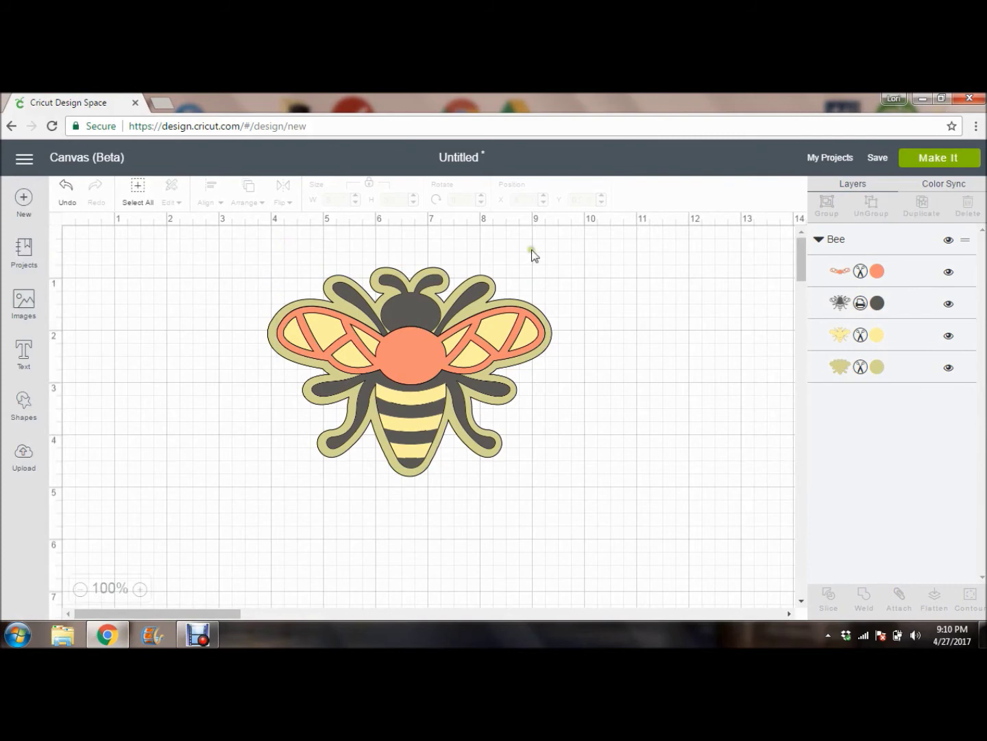
# - Change the bee's dark gray layer to Cut and reselect the whole bee
pyautogui.click(830, 243)
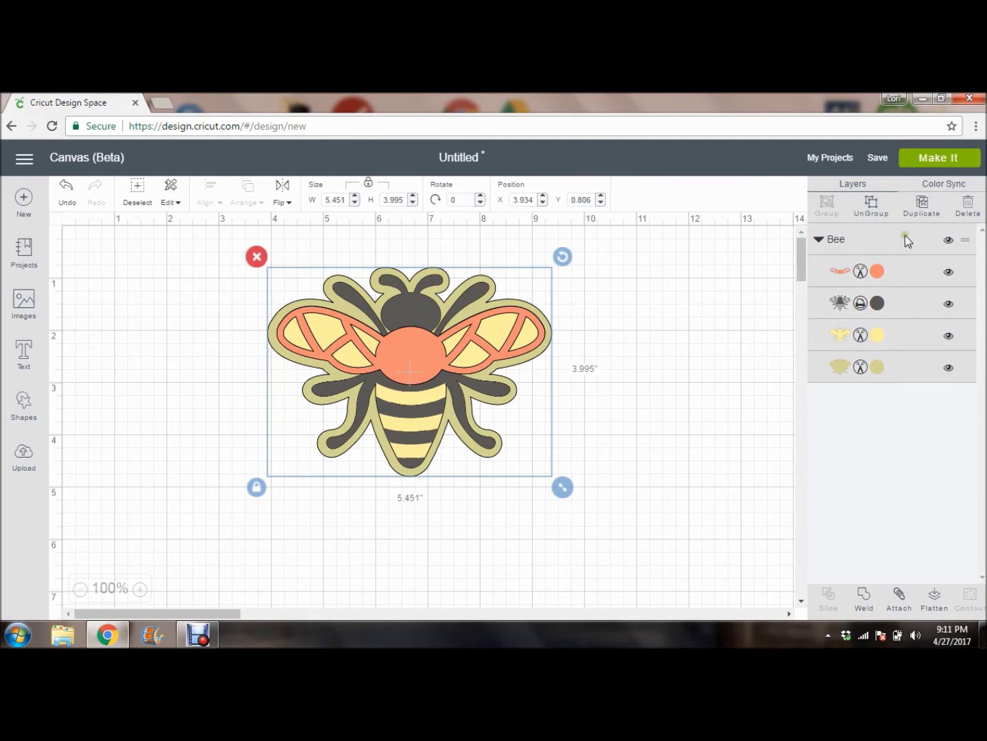
pyautogui.click(862, 304)
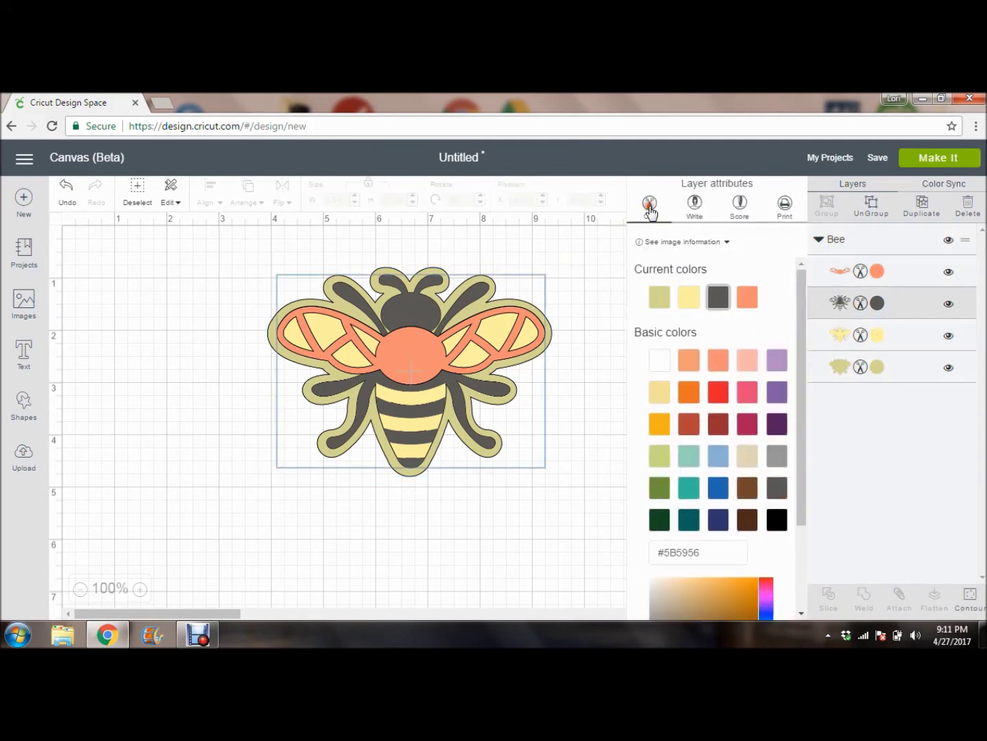
pyautogui.click(840, 237)
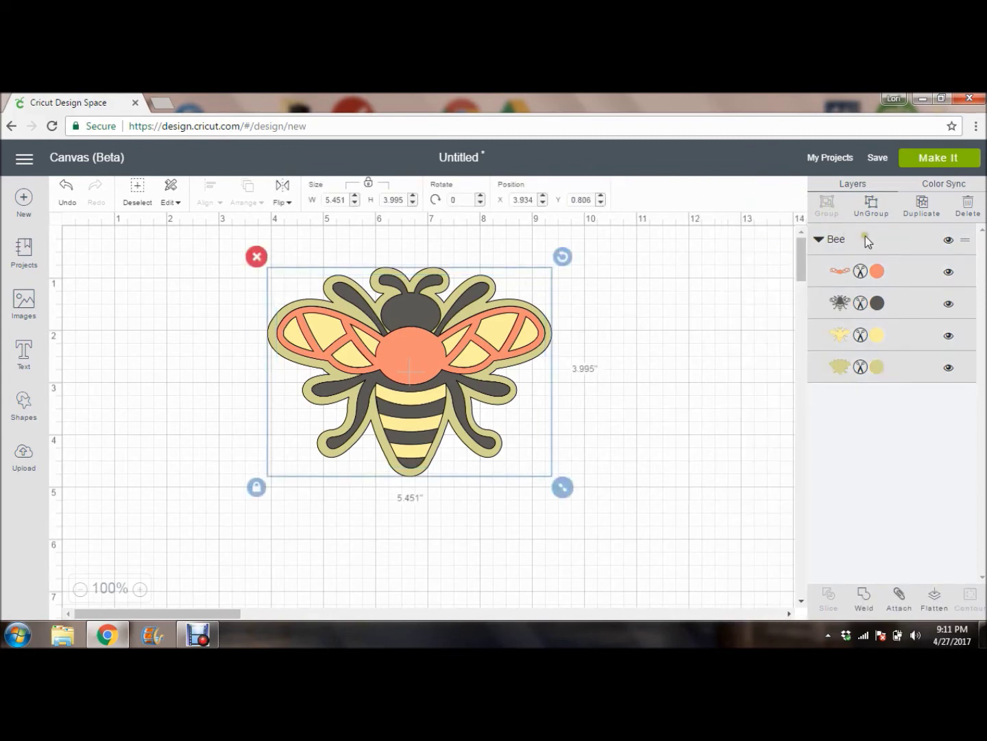
# - Duplicate the whole bee, move the copy below the original, and delete the copy
pyautogui.click(834, 237)
pyautogui.click(834, 237)
pyautogui.click(926, 216)
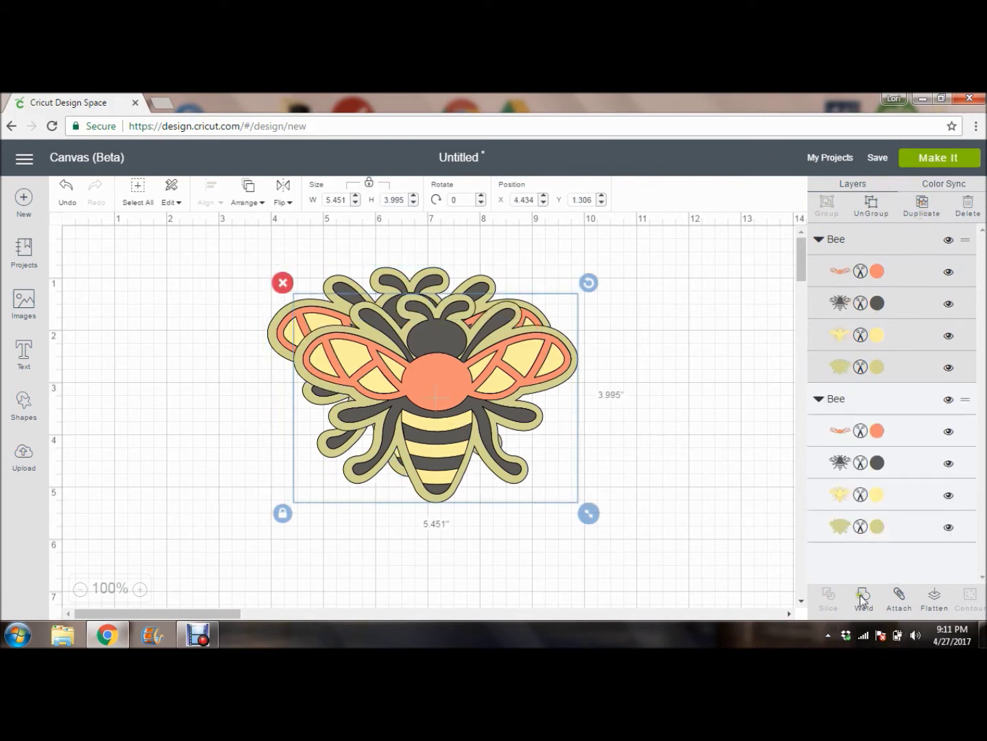
pyautogui.moveTo(422, 389); pyautogui.dragTo(254, 602)
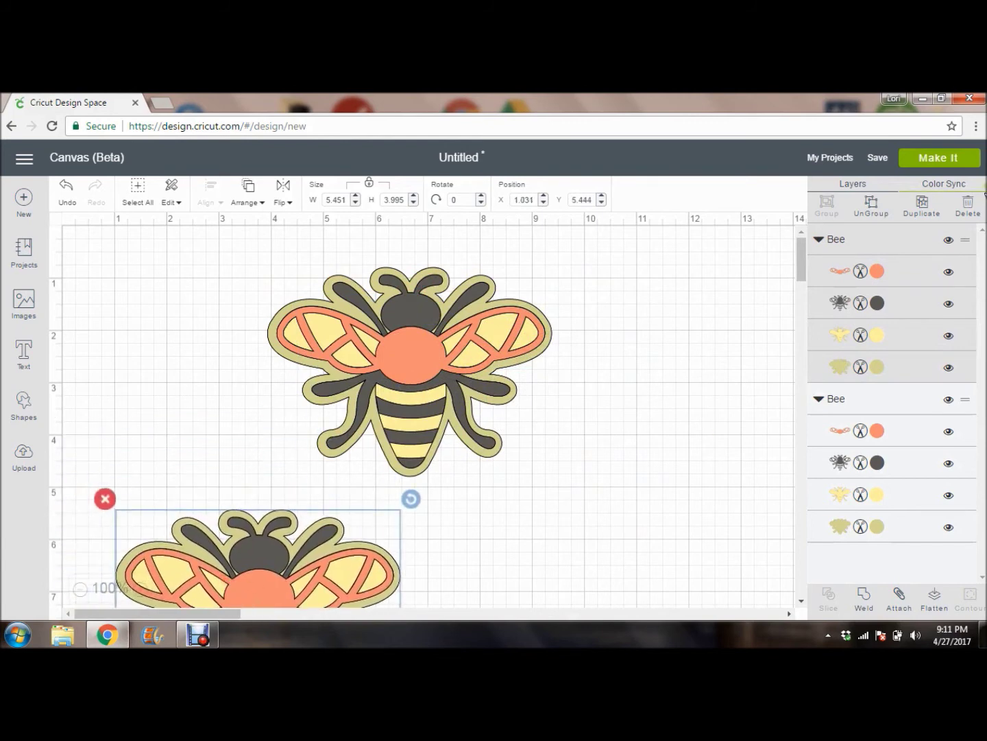
pyautogui.click(967, 205)
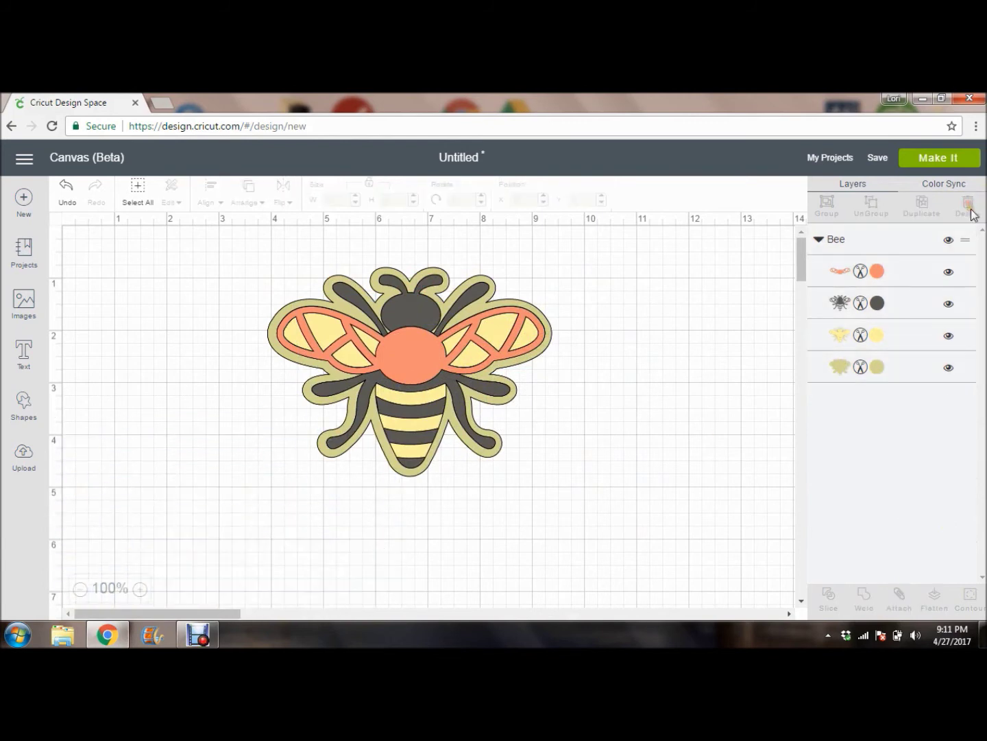
# - Move the bee to about X 0.462, Y 0.514 and place a duplicate beside it at about X 6.642, Y 0.653
pyautogui.click(845, 240)
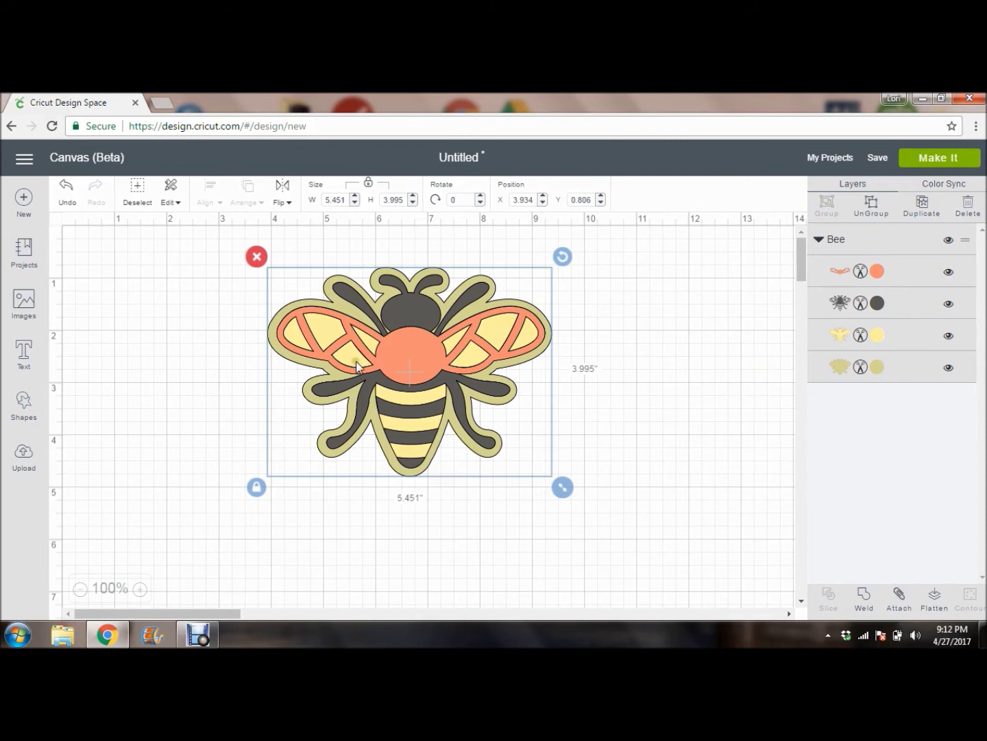
pyautogui.moveTo(355, 367); pyautogui.dragTo(171, 349)
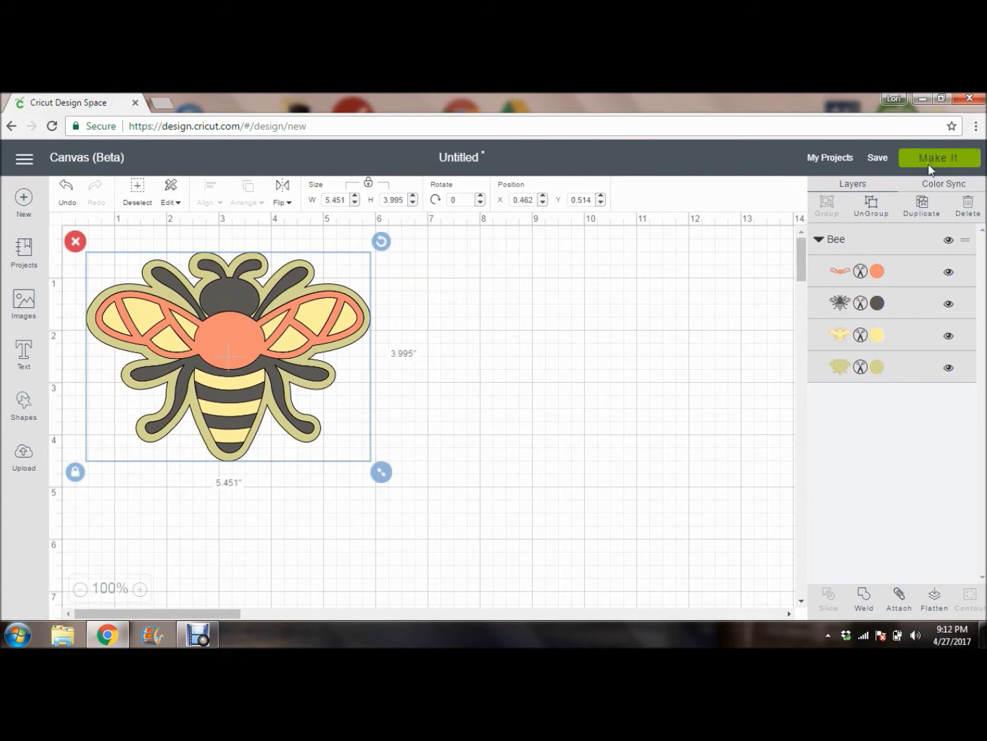
pyautogui.click(923, 205)
pyautogui.moveTo(236, 358); pyautogui.dragTo(539, 337)
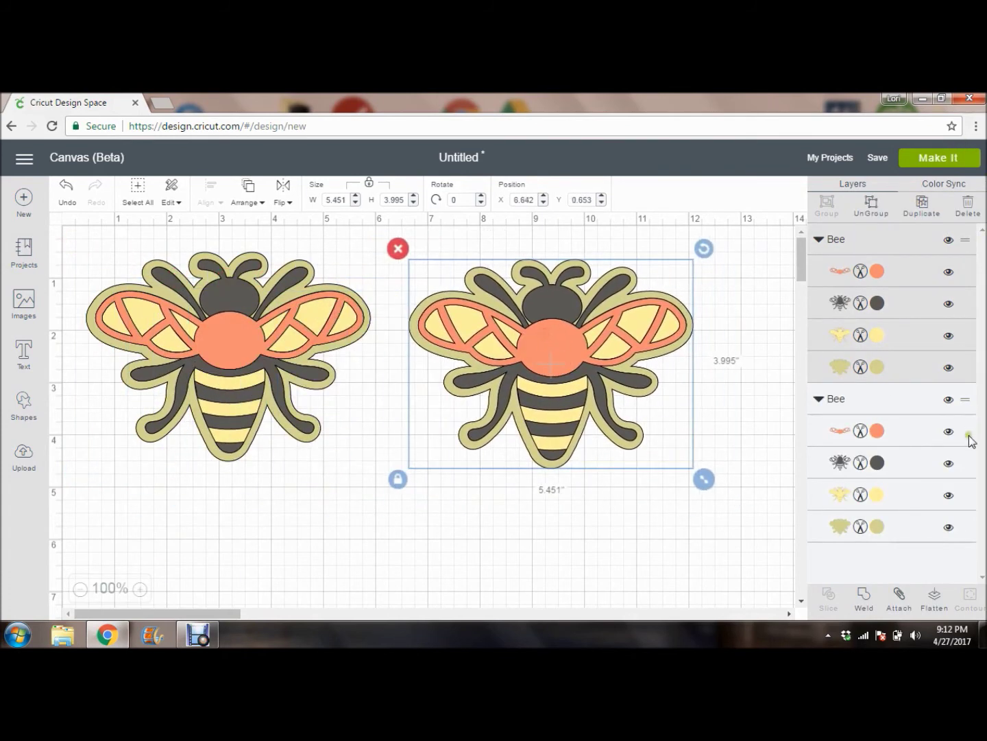
# - Hide the duplicate bee's green outline layer and shrink the duplicate to about 3.327 × 2.39 in, placed below the large bee
pyautogui.click(948, 367)
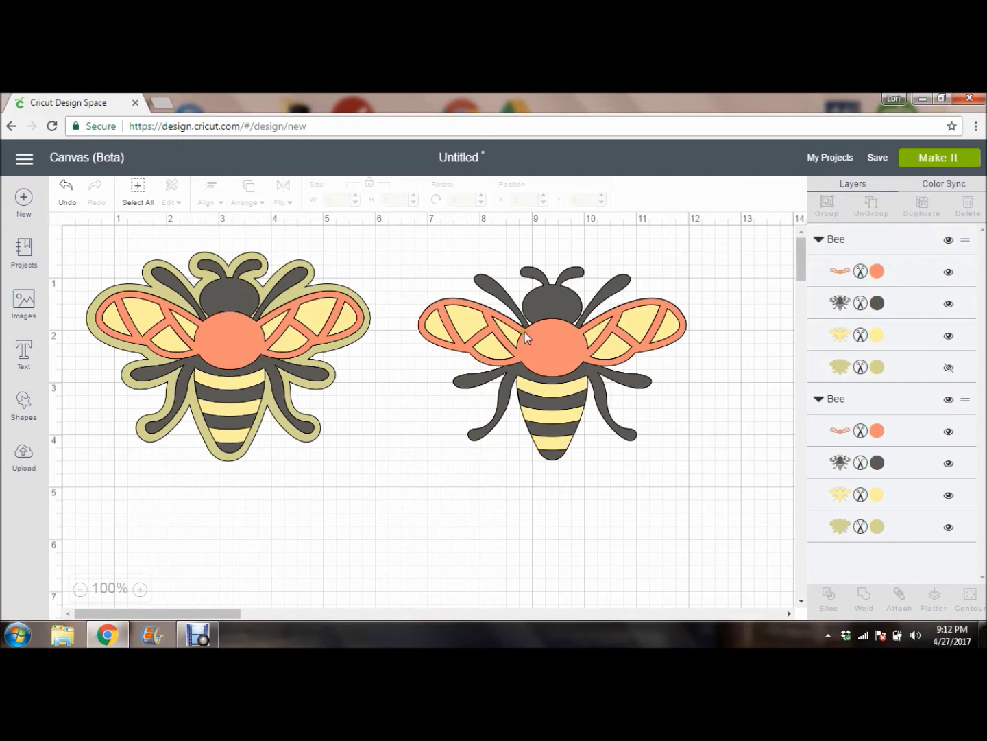
pyautogui.click(583, 351)
pyautogui.moveTo(698, 470); pyautogui.dragTo(595, 432)
pyautogui.moveTo(469, 363); pyautogui.dragTo(344, 530)
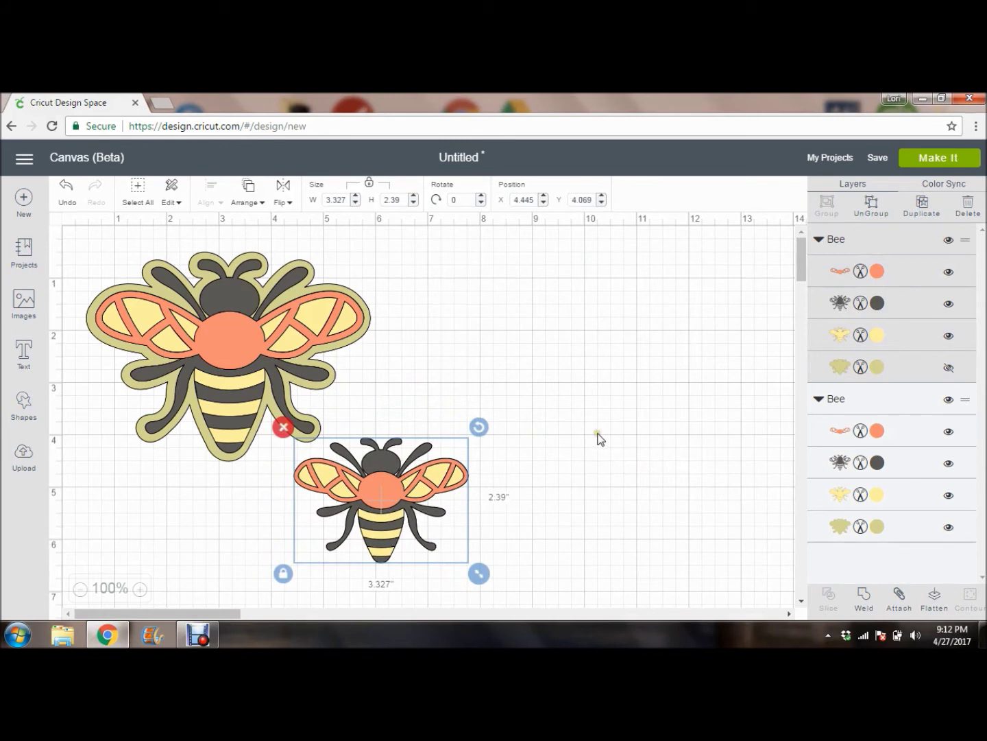
# - Preview how the two unattached bees are laid out on the cutting mats and return to the canvas
pyautogui.click(915, 157)
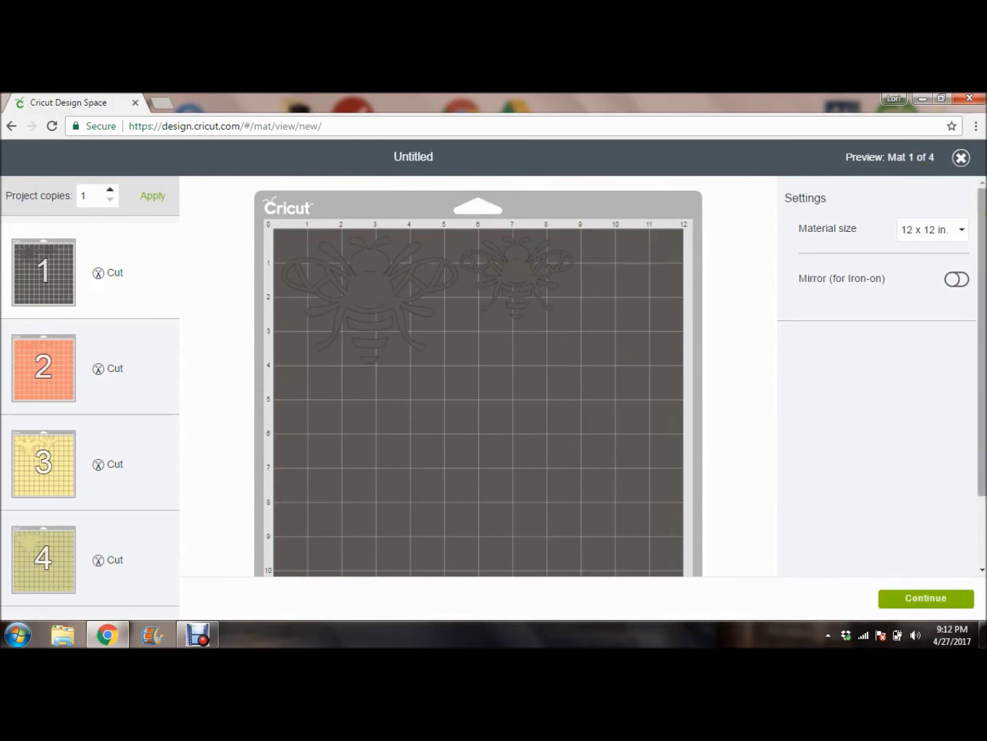
pyautogui.click(961, 159)
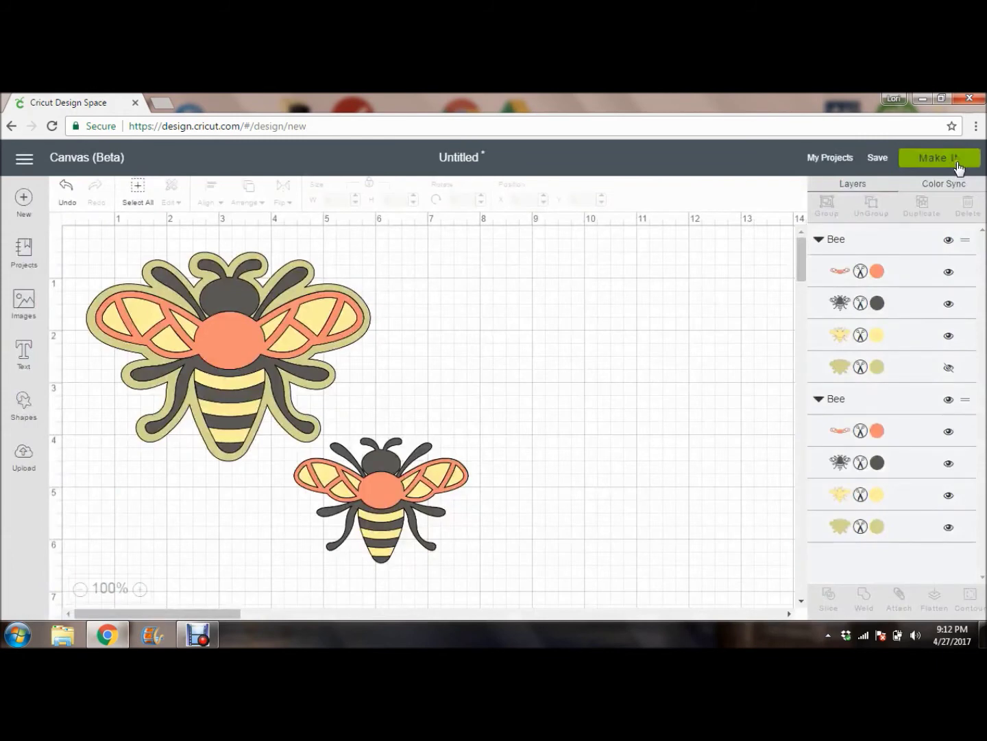
# - Attach both bees together and preview their layout on the cutting mat, returning to the canvas
pyautogui.moveTo(119, 264)
pyautogui.mouseDown()
pyautogui.moveTo(410, 508)
pyautogui.moveTo(151, 301)
pyautogui.moveTo(121, 255)
pyautogui.moveTo(117, 265)
pyautogui.mouseUp()
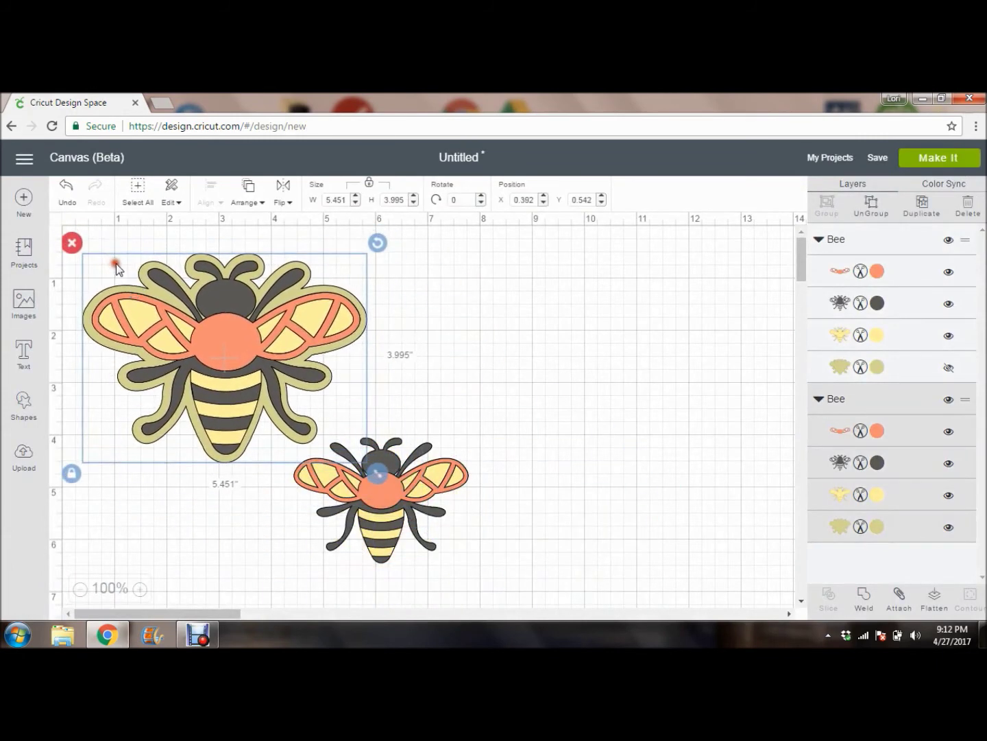
pyautogui.click(130, 192)
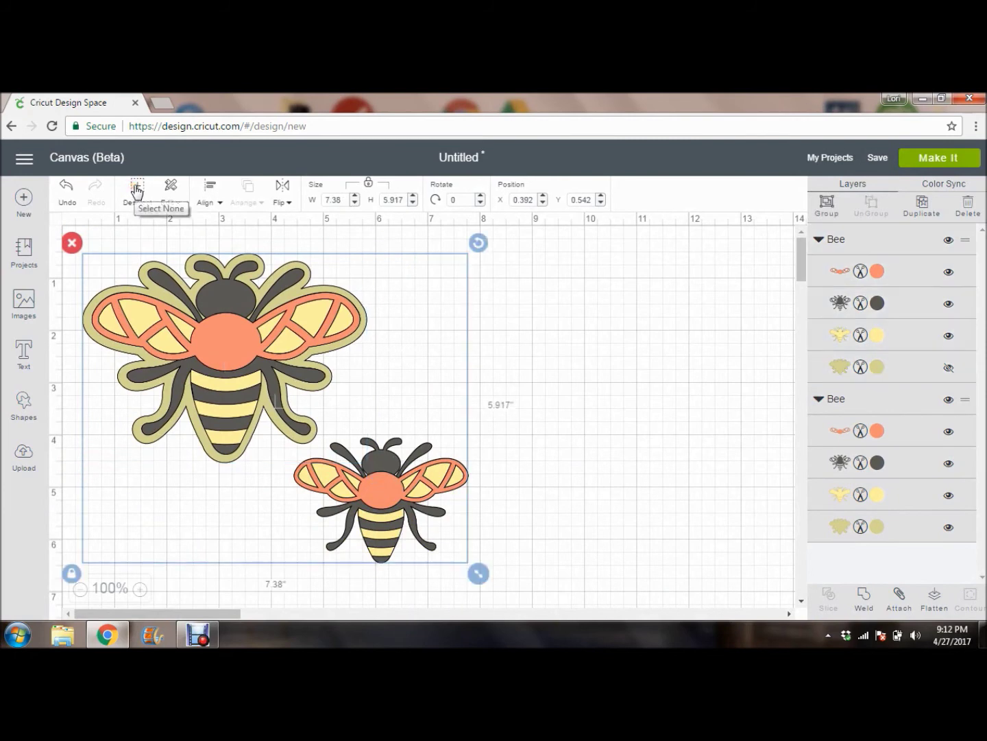
pyautogui.click(898, 596)
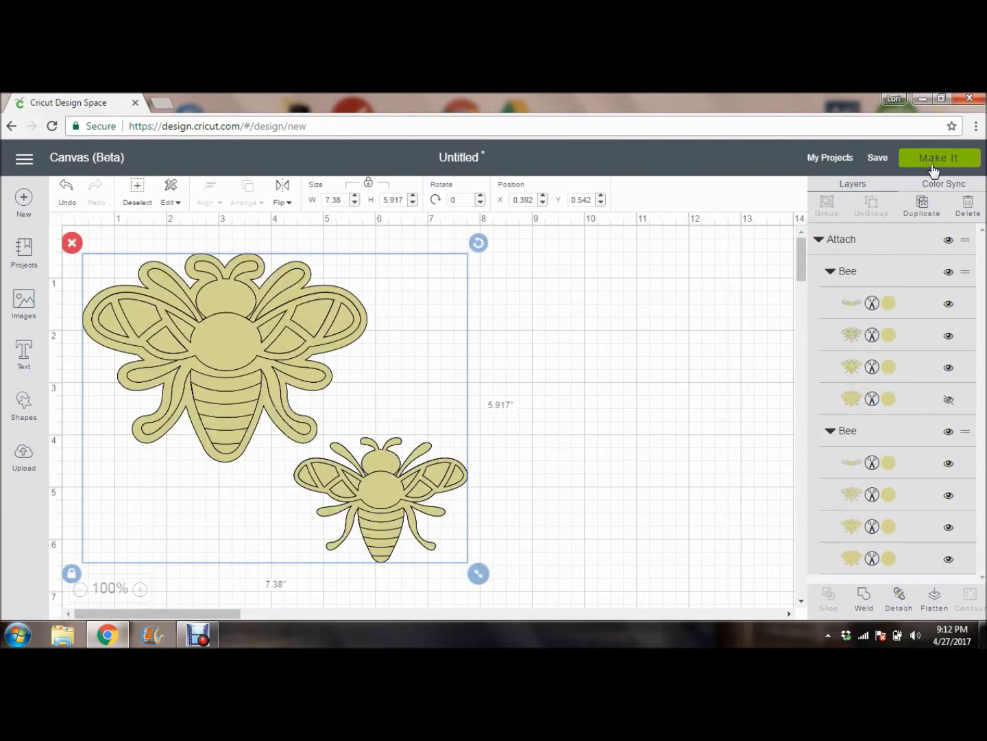
pyautogui.click(935, 159)
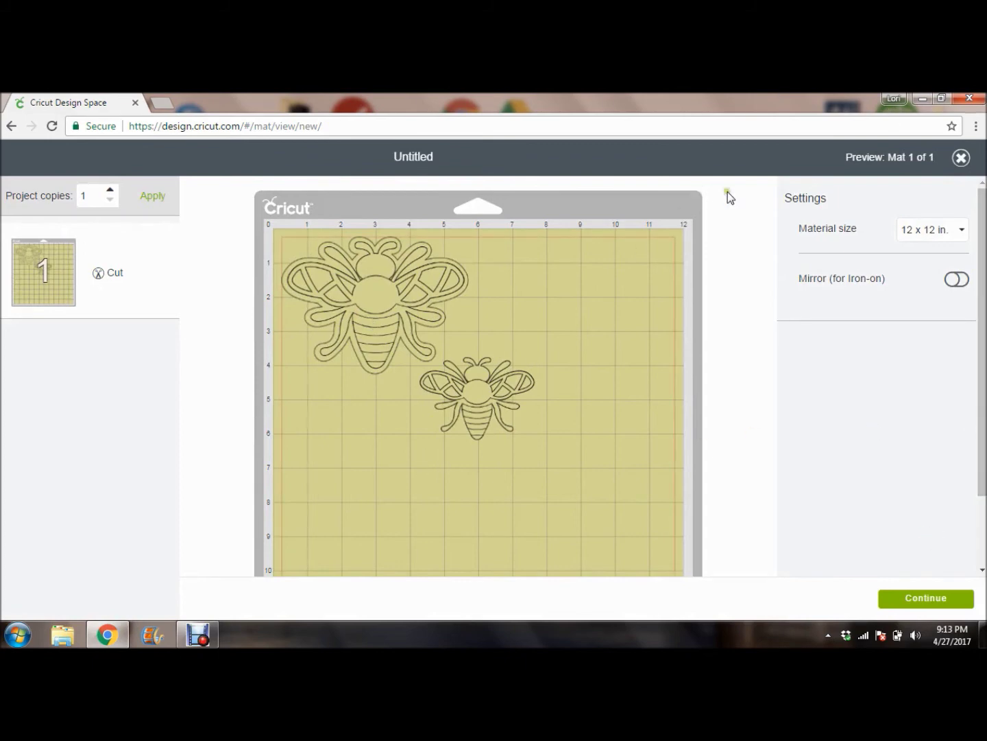
pyautogui.click(961, 157)
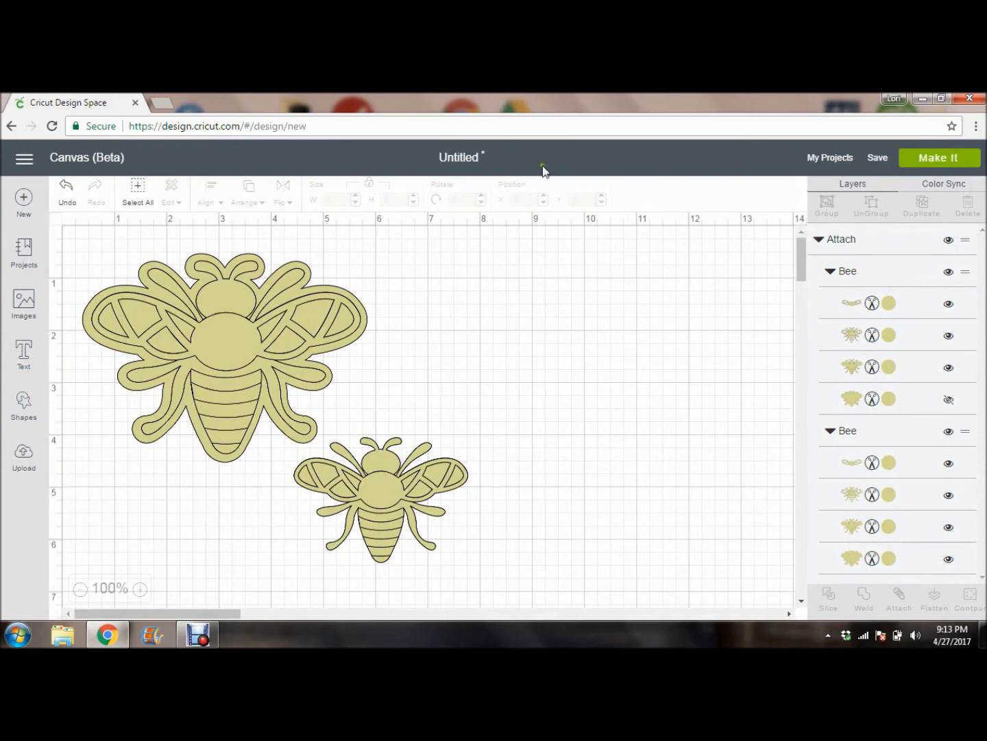
# - Detach the two bees and move them separately, placing the small bee at about X 5.431, Y 2.833
pyautogui.click(244, 385)
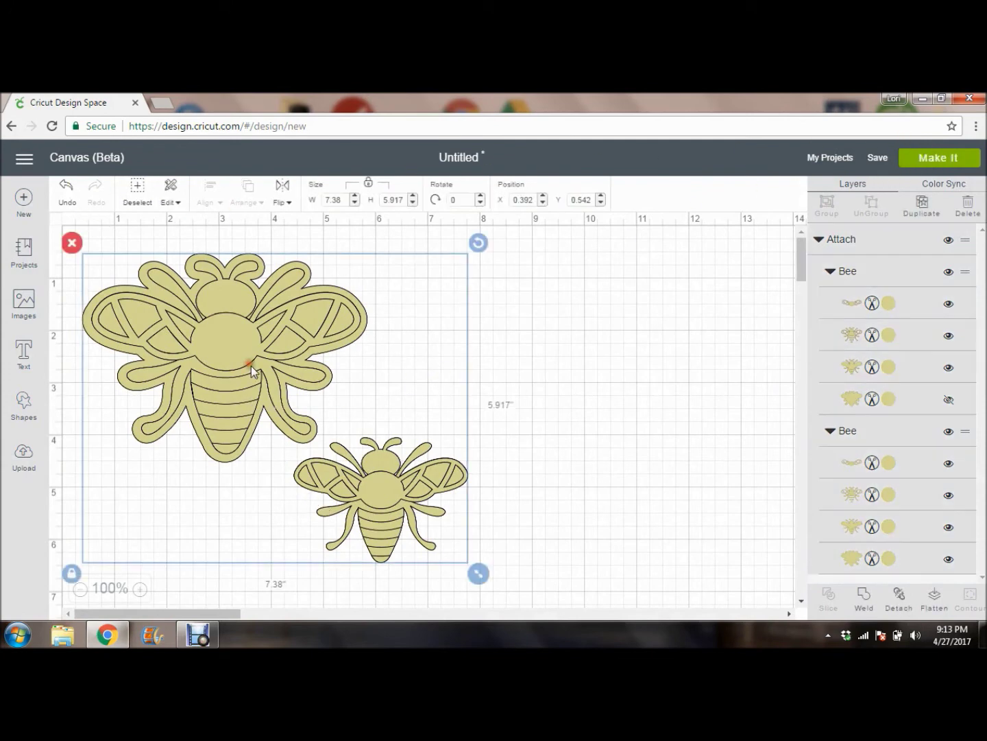
pyautogui.click(137, 191)
pyautogui.click(137, 190)
pyautogui.click(898, 595)
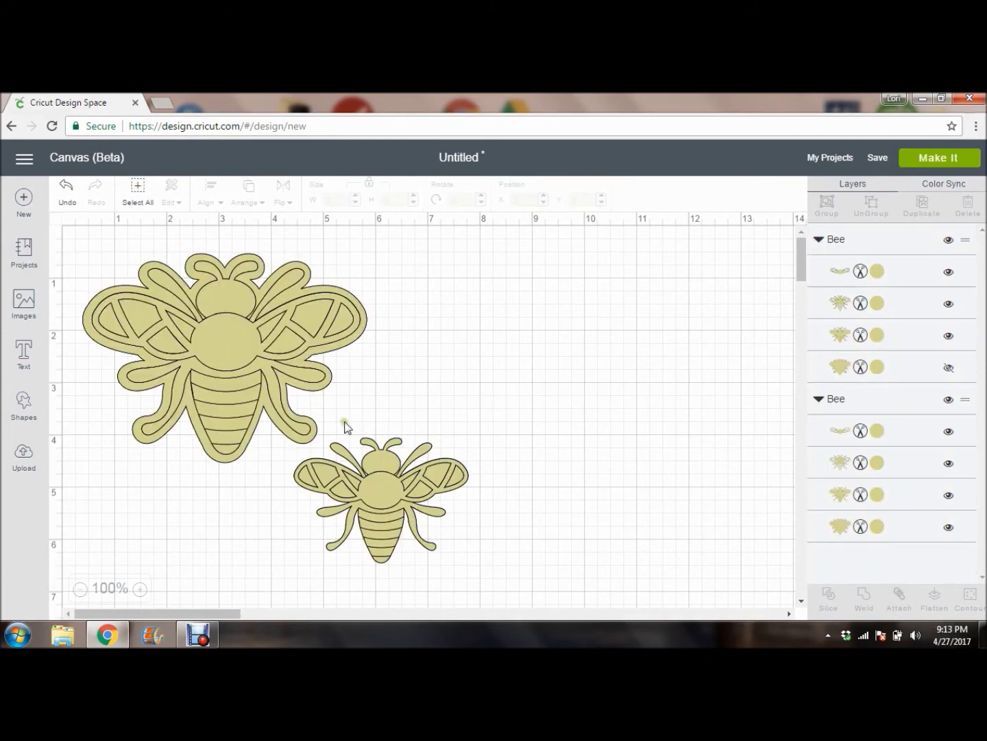
pyautogui.moveTo(263, 328)
pyautogui.mouseDown()
pyautogui.moveTo(318, 333)
pyautogui.moveTo(255, 321)
pyautogui.moveTo(248, 334)
pyautogui.mouseUp()
pyautogui.moveTo(380, 503); pyautogui.dragTo(445, 444)
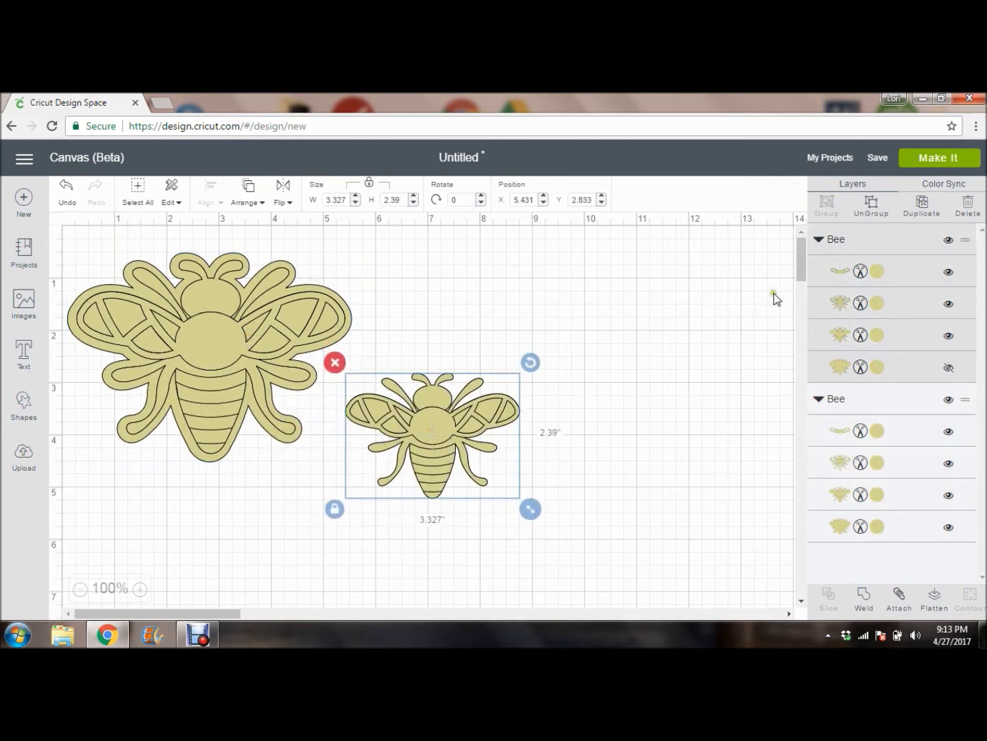
# - Recolor the small bee's wing-frame layer light pink, its body layer Fuchsia (#AA1E58), and its wing-fill and stripe layer golden orange
pyautogui.click(838, 271)
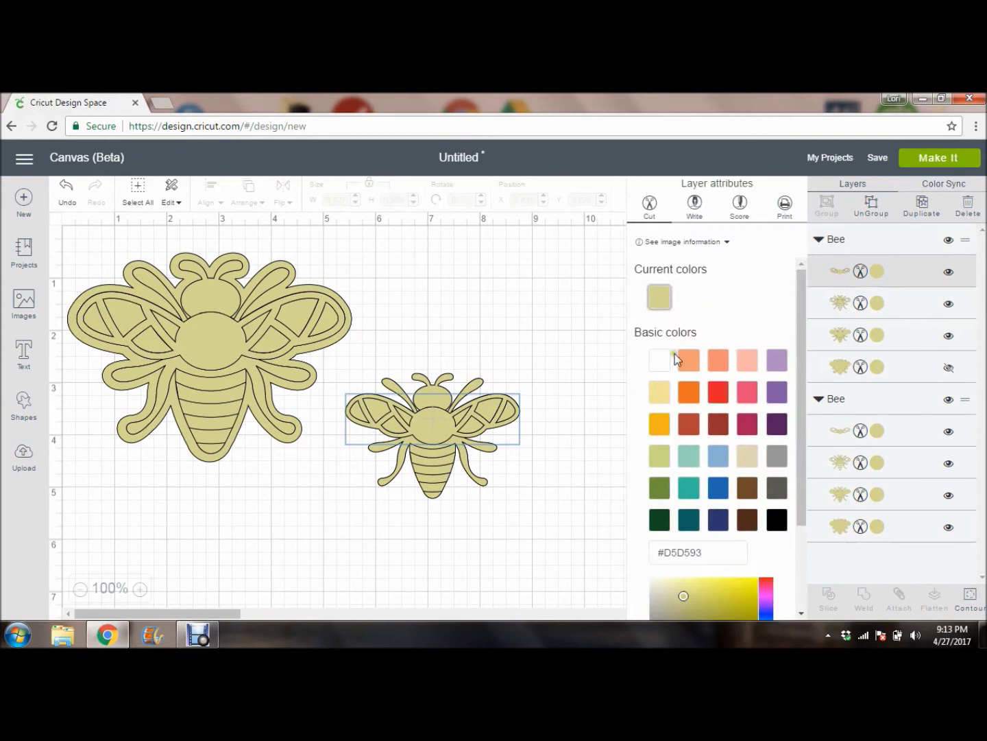
pyautogui.click(746, 362)
pyautogui.click(842, 309)
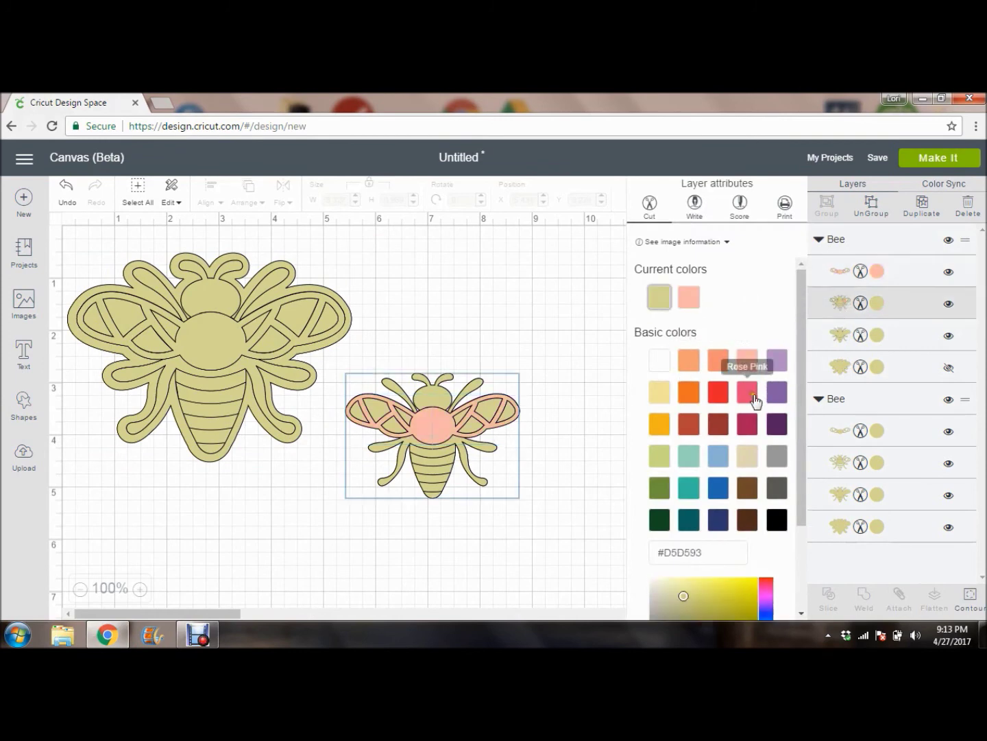
pyautogui.click(749, 423)
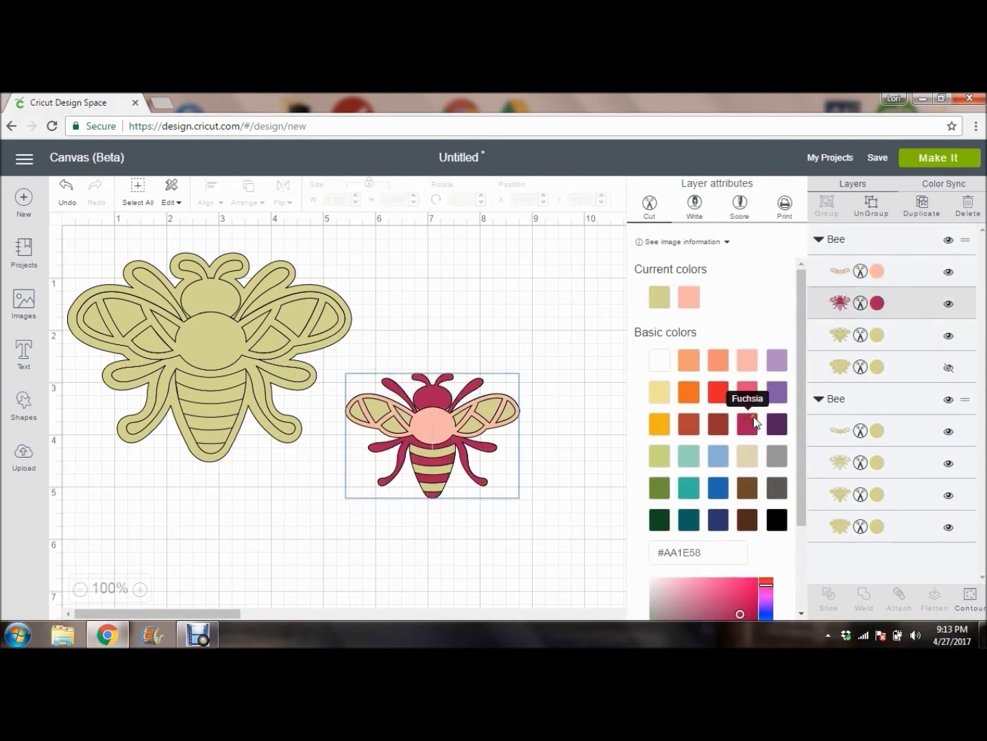
pyautogui.click(847, 336)
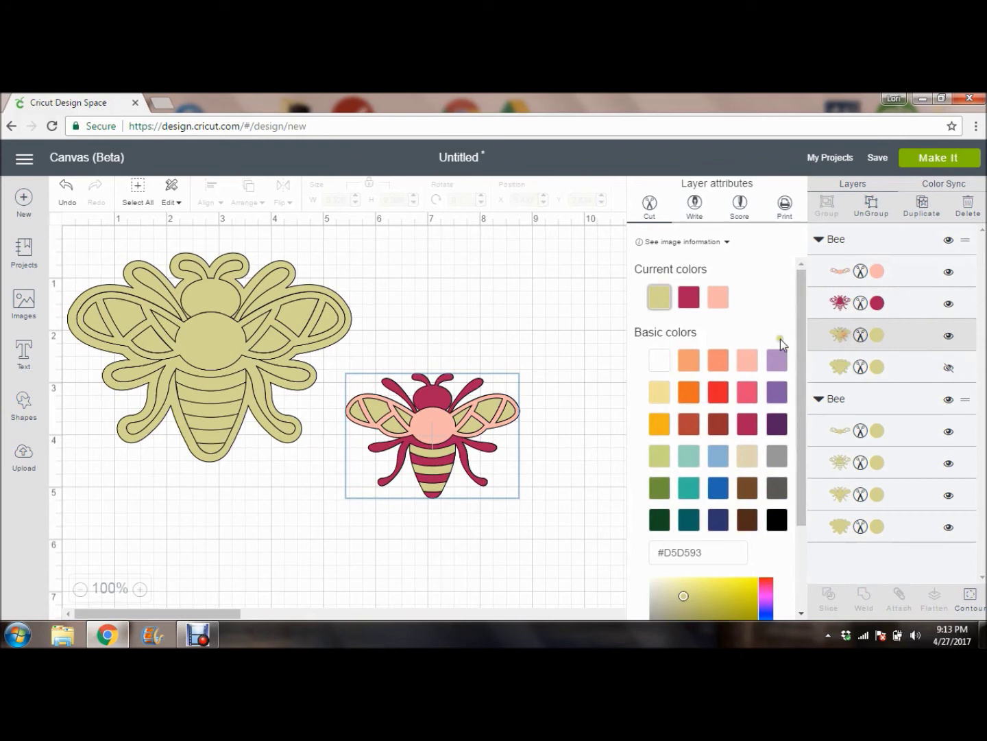
pyautogui.click(656, 423)
# - Show the small bee's hidden green outline layer, view its attributes, and clear the selection
pyautogui.click(843, 367)
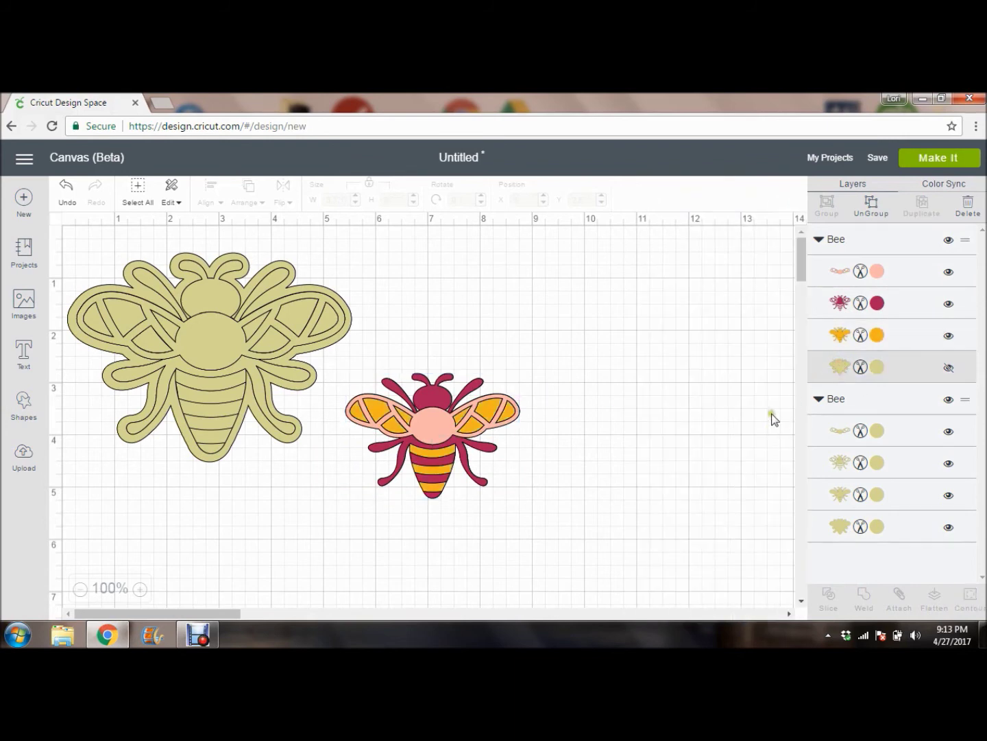
pyautogui.click(944, 374)
pyautogui.click(842, 370)
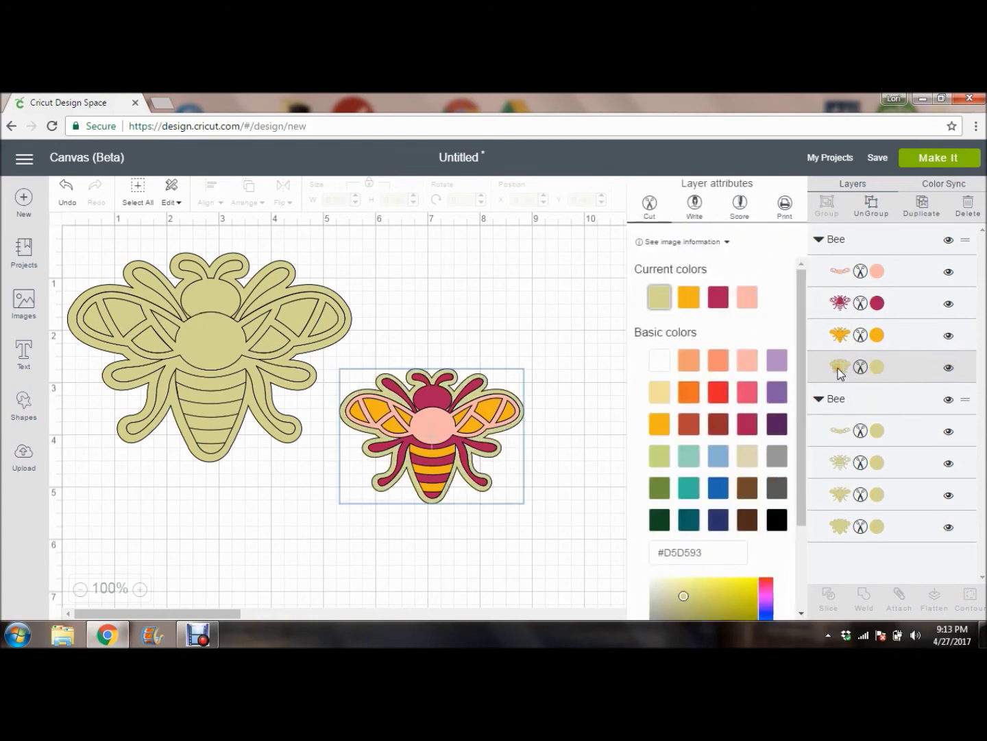
pyautogui.click(494, 303)
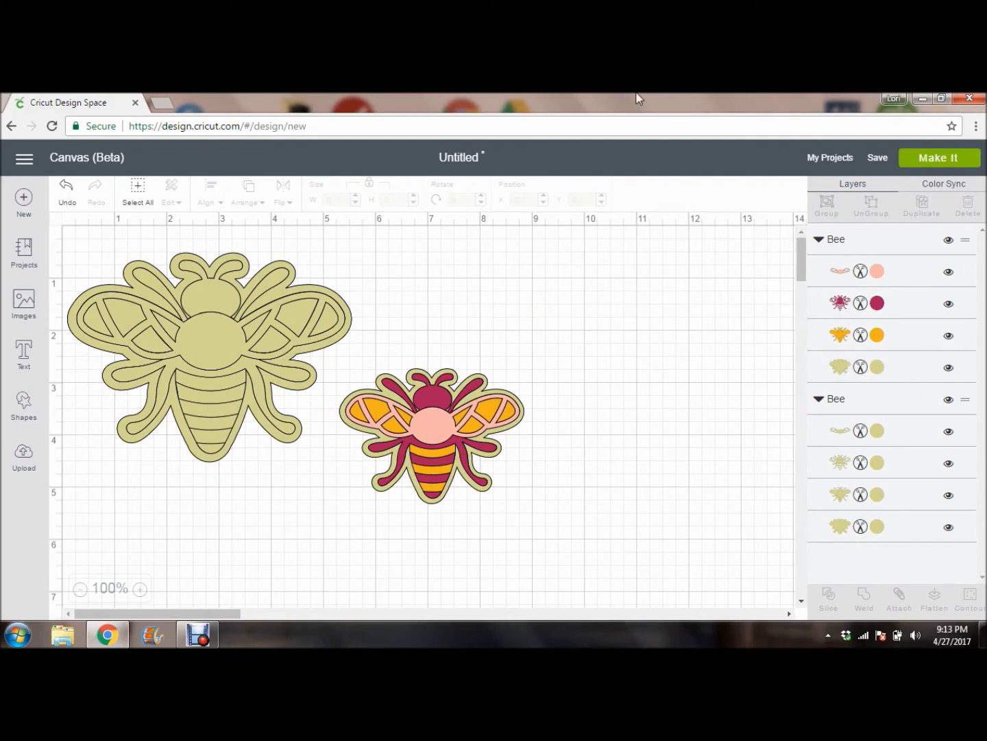
# - Use Color Sync to match the large bee's layers to the small bee's colors and swap the small bee's fuchsia and golden orange layers
pyautogui.click(932, 184)
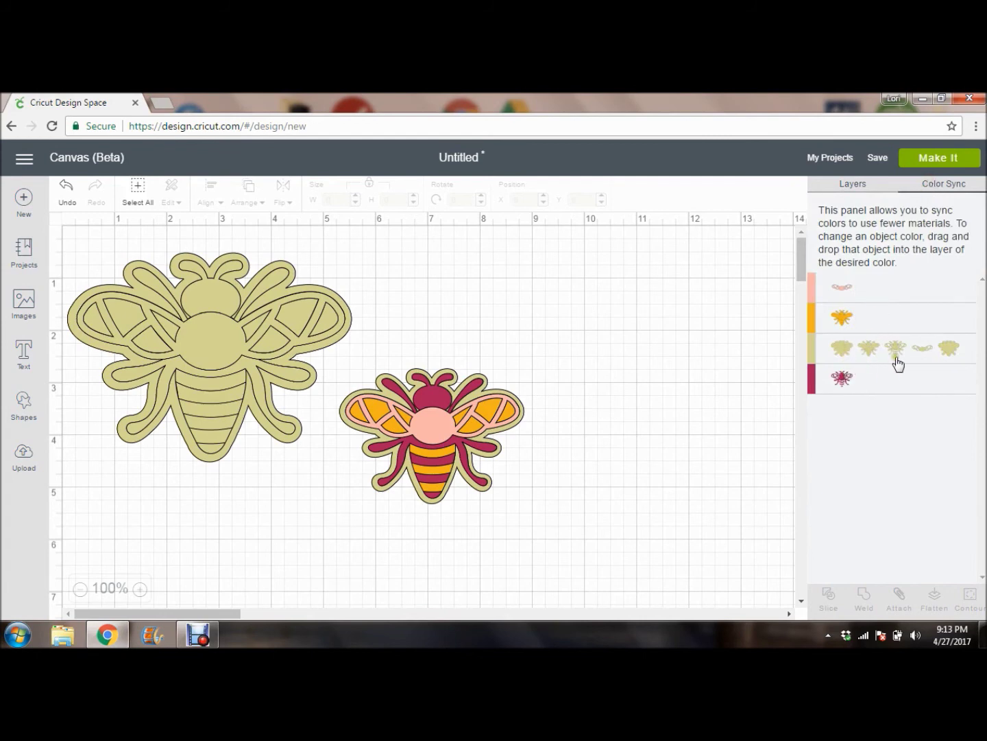
pyautogui.moveTo(868, 347); pyautogui.dragTo(867, 379)
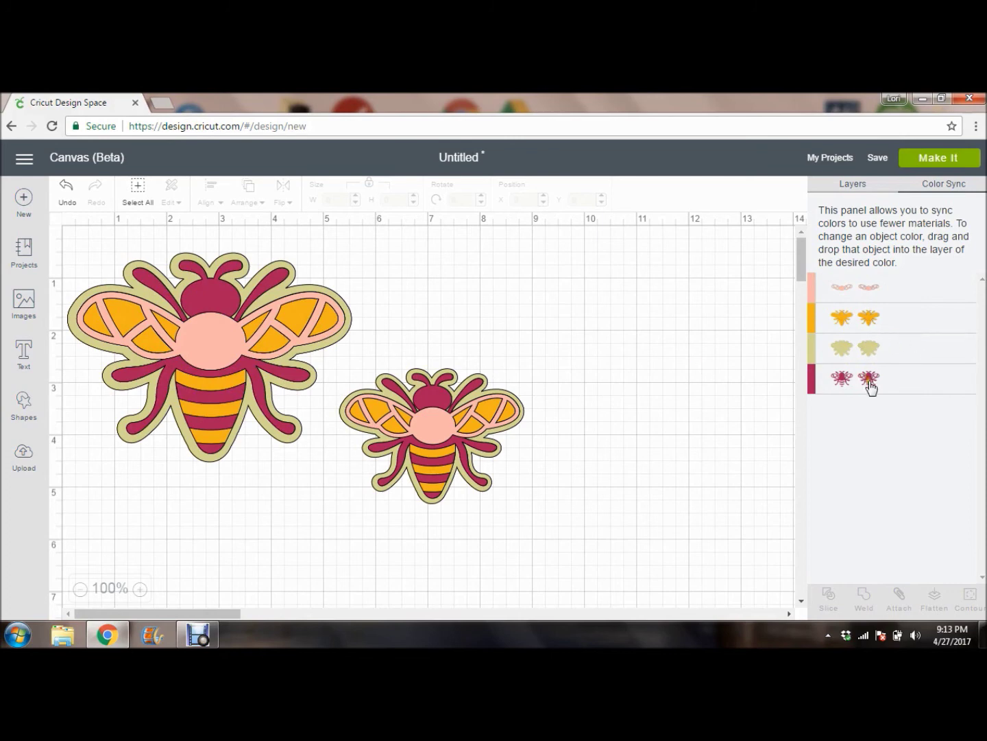
pyautogui.moveTo(870, 380)
pyautogui.mouseDown()
pyautogui.moveTo(900, 323)
pyautogui.moveTo(862, 378)
pyautogui.mouseUp()
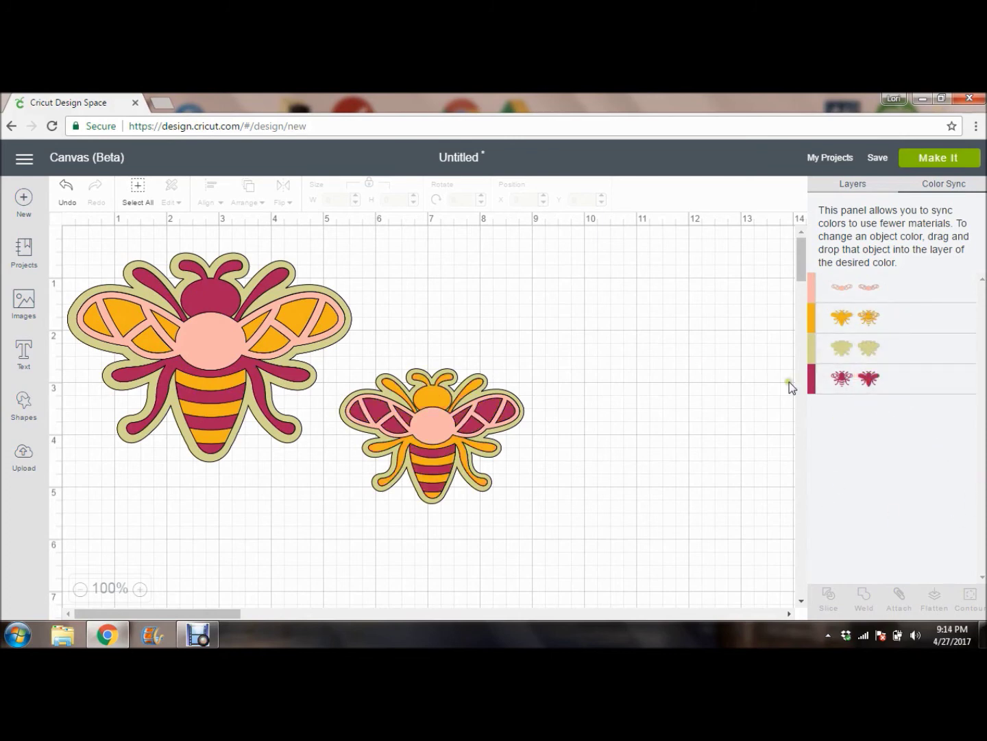
pyautogui.click(850, 186)
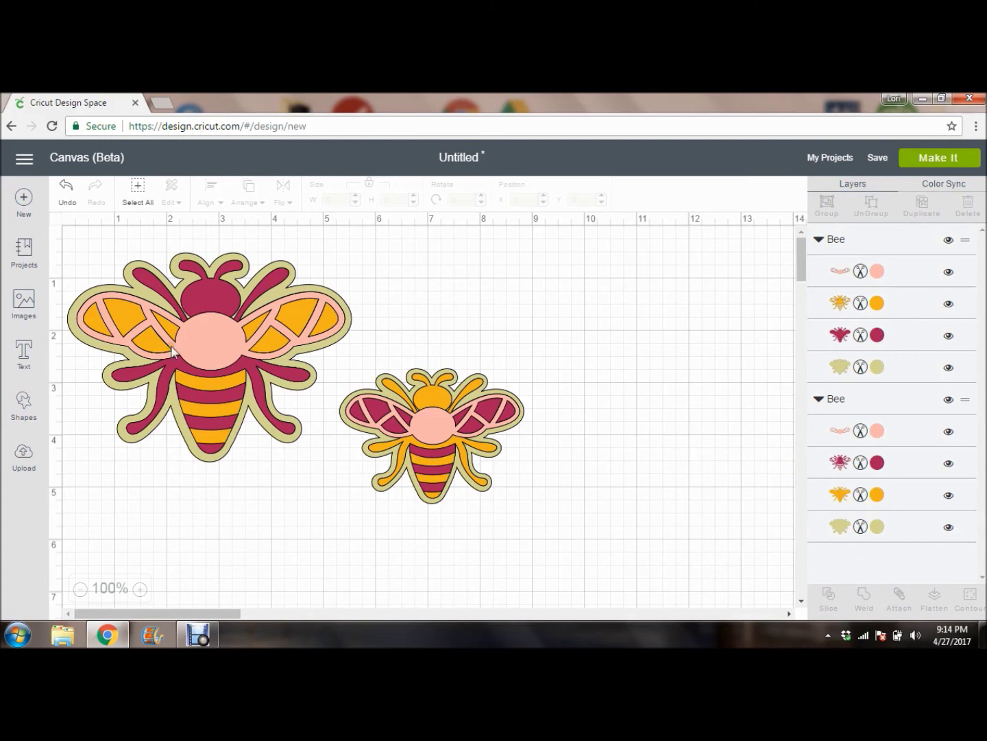
# - Move the small bee to about X 7.247, Y 1.007 and flatten its layers
pyautogui.moveTo(437, 423); pyautogui.dragTo(537, 337)
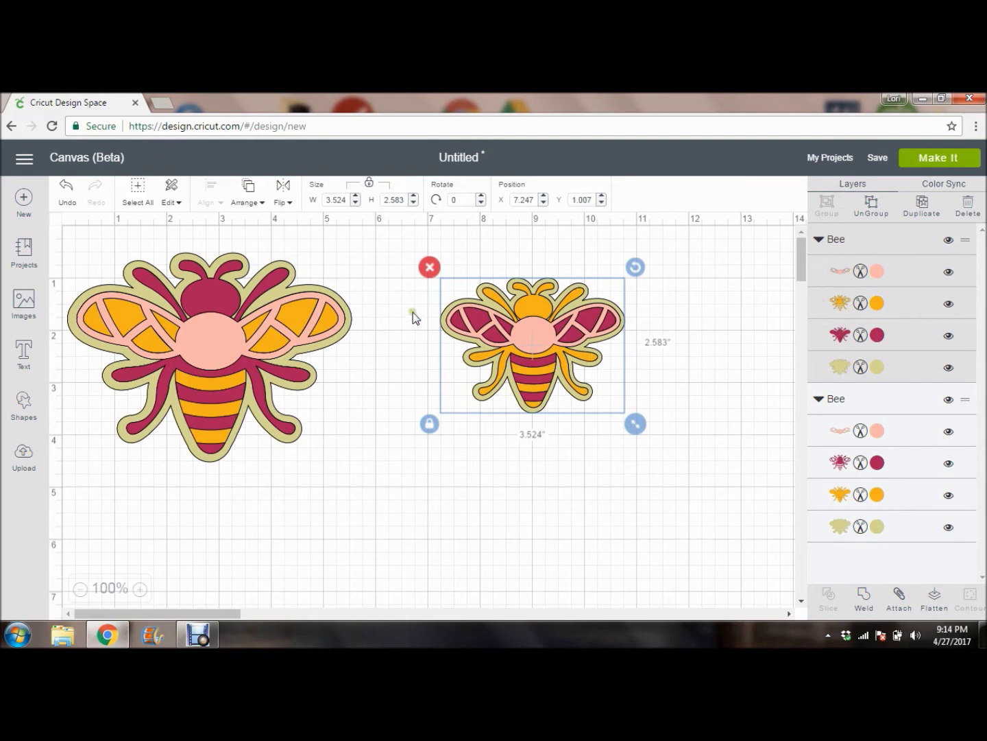
pyautogui.click(934, 595)
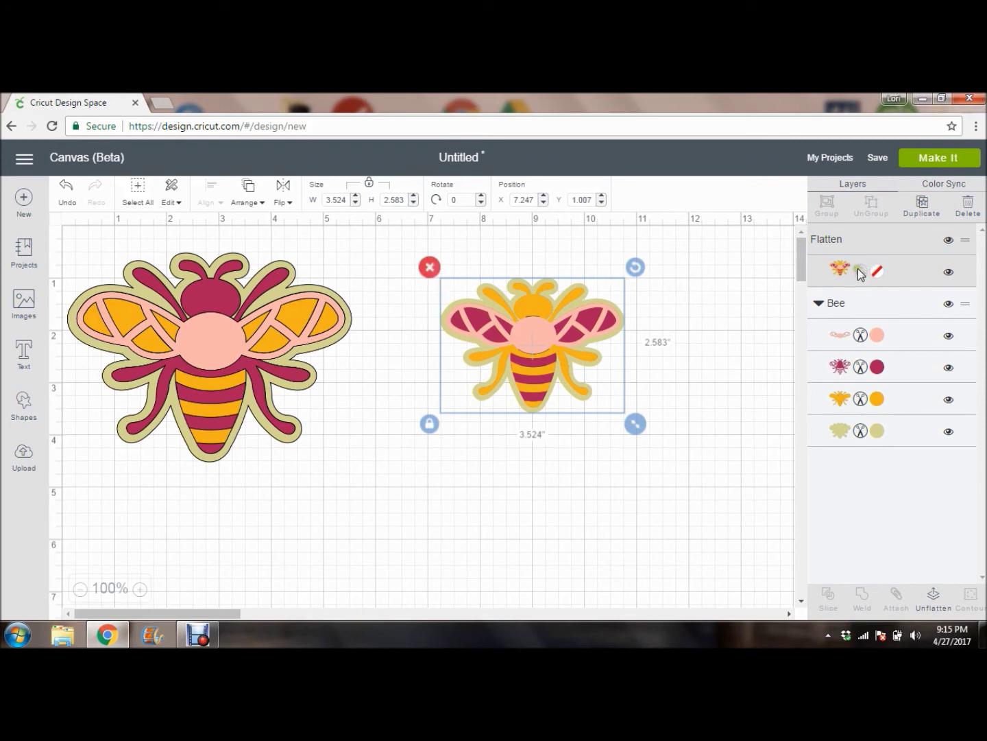
# - Unflatten the small bee, set its pink, orange, fuchsia and green layers back to Cut, and clear the selection
pyautogui.click(934, 598)
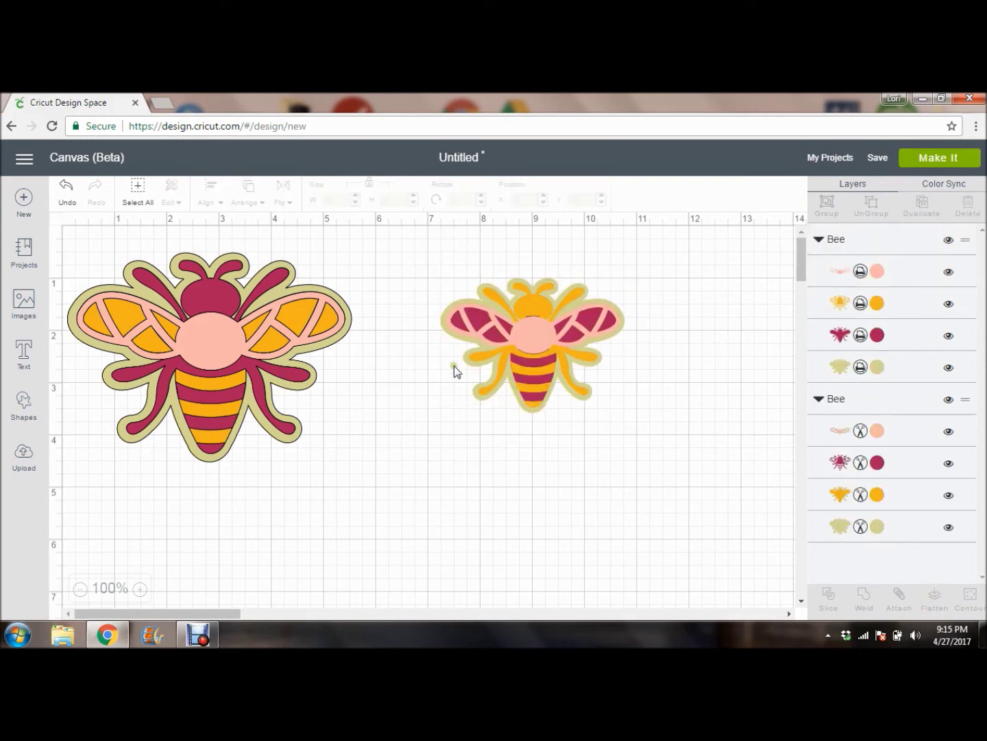
pyautogui.click(861, 271)
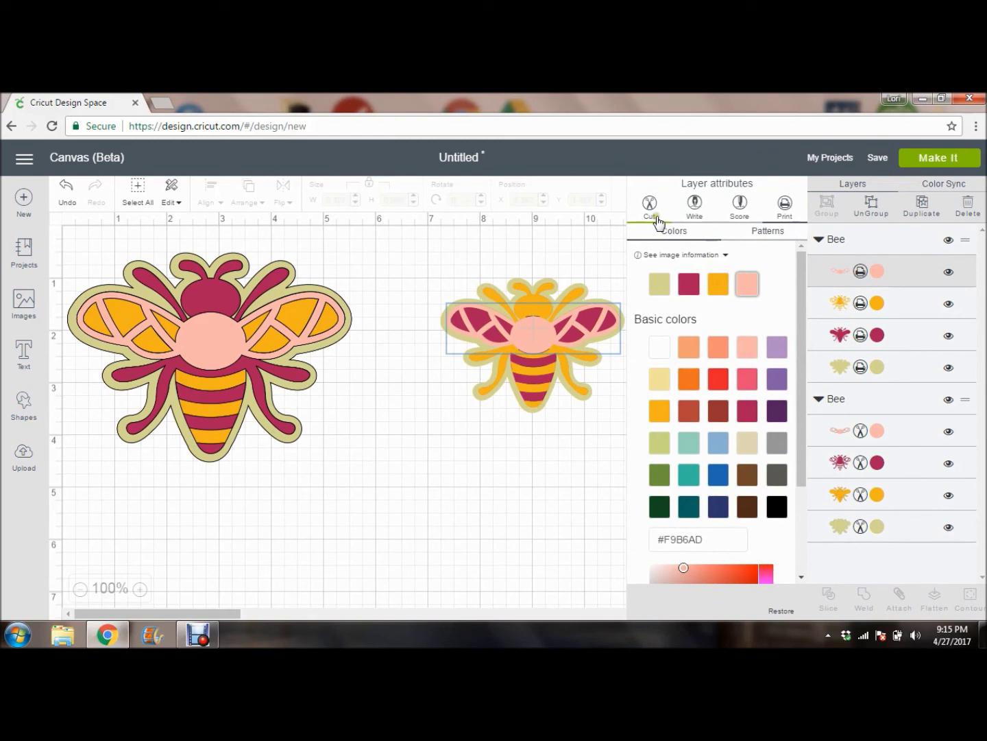
pyautogui.click(651, 205)
pyautogui.click(843, 305)
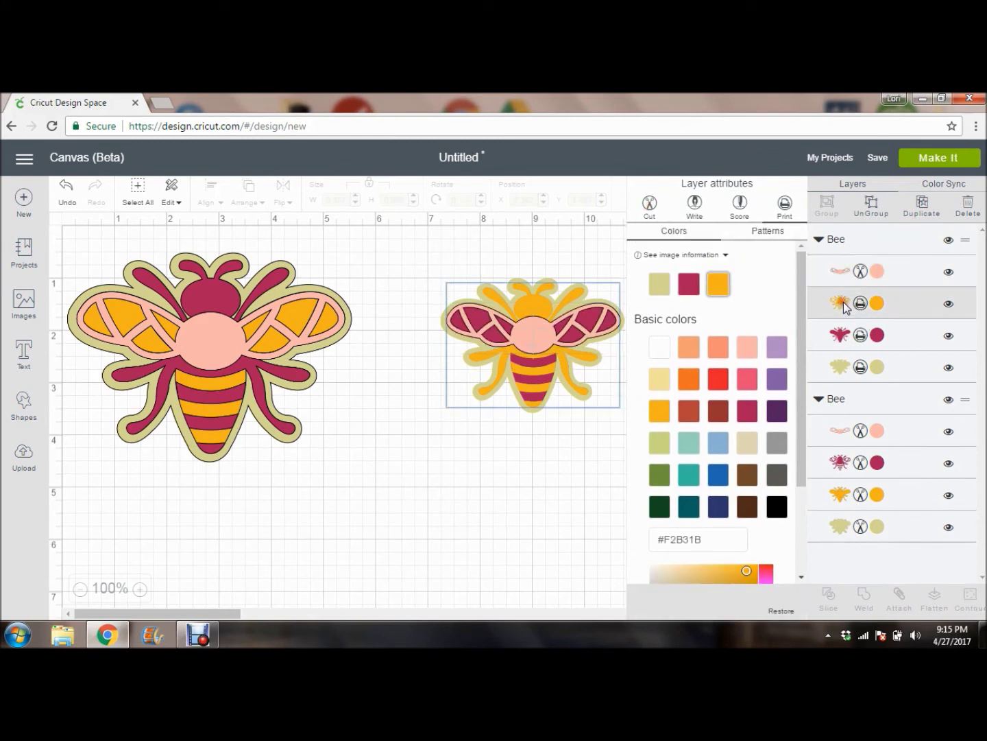
pyautogui.click(648, 205)
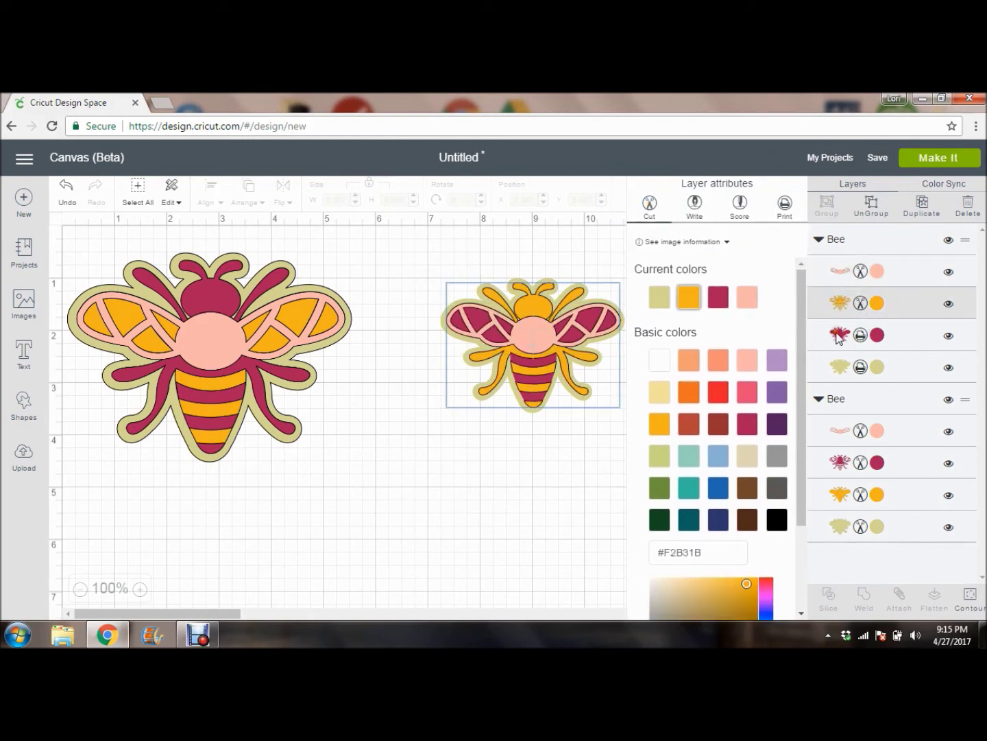
pyautogui.click(838, 335)
pyautogui.click(650, 205)
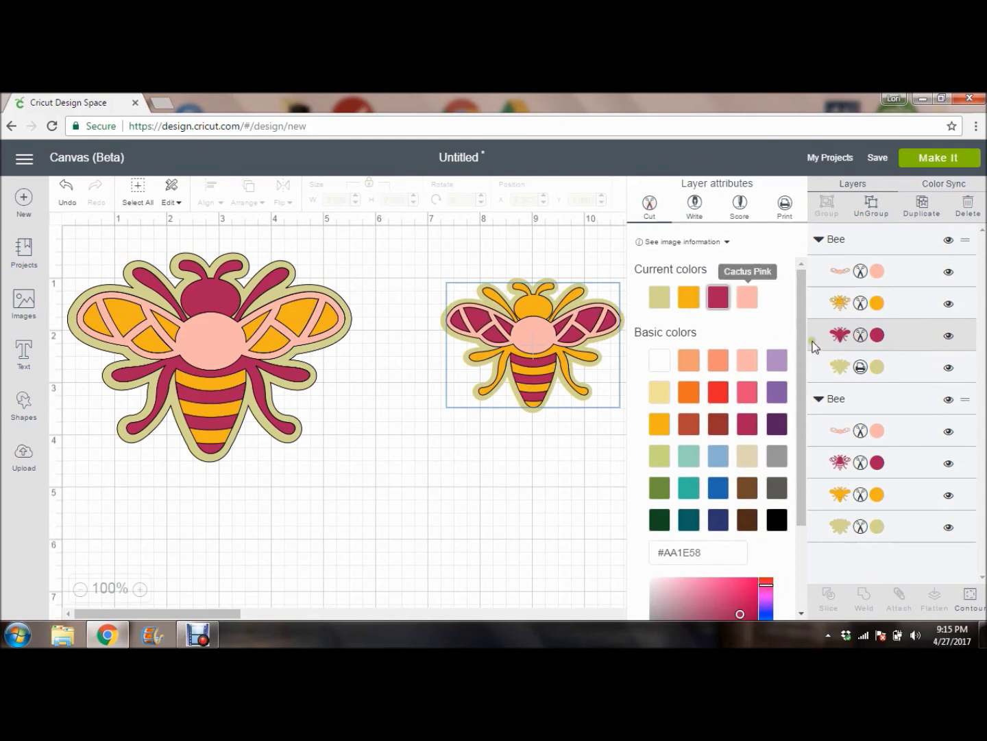
pyautogui.click(838, 368)
pyautogui.click(649, 204)
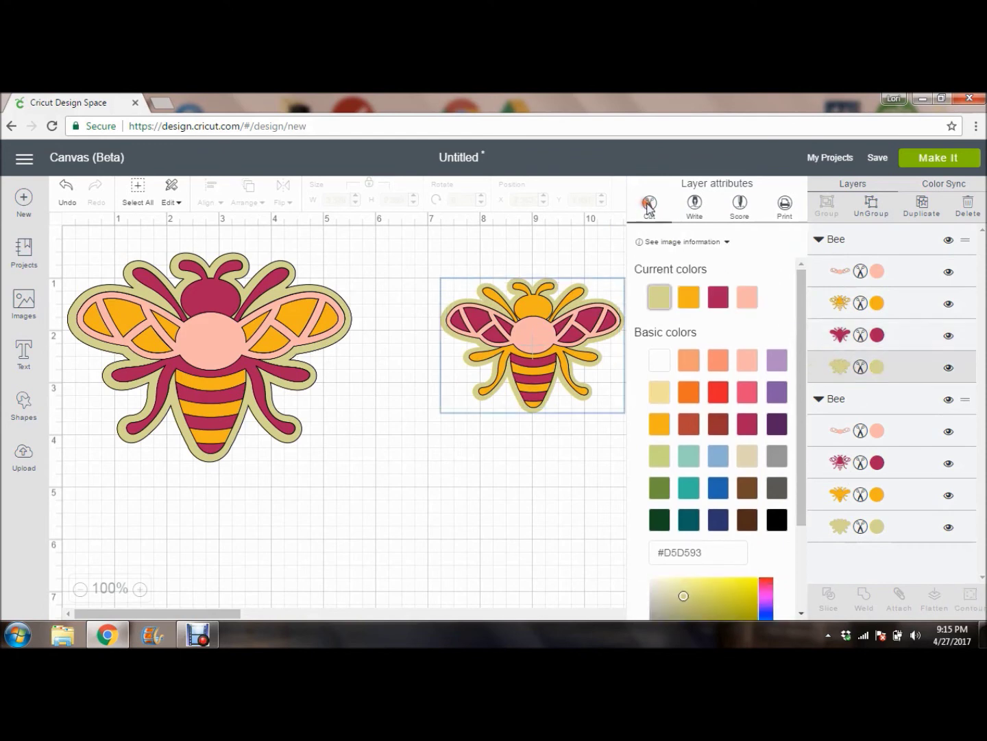
pyautogui.click(557, 516)
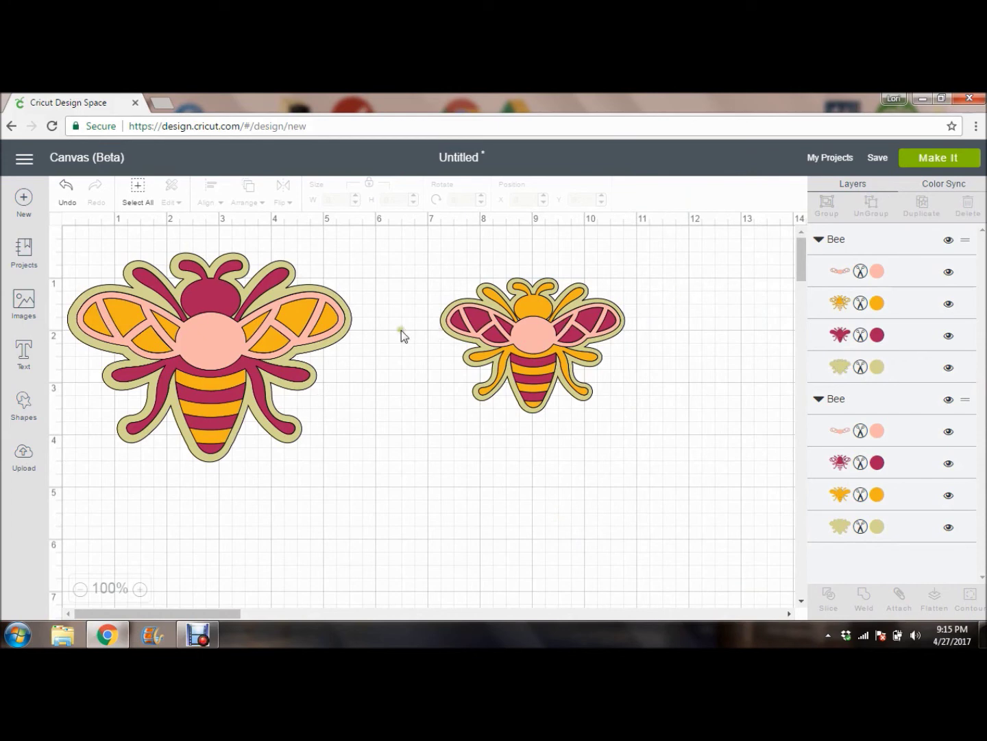
# - Delete the small bee and the large bee from the canvas
pyautogui.click(528, 321)
pyautogui.click(430, 265)
pyautogui.click(191, 296)
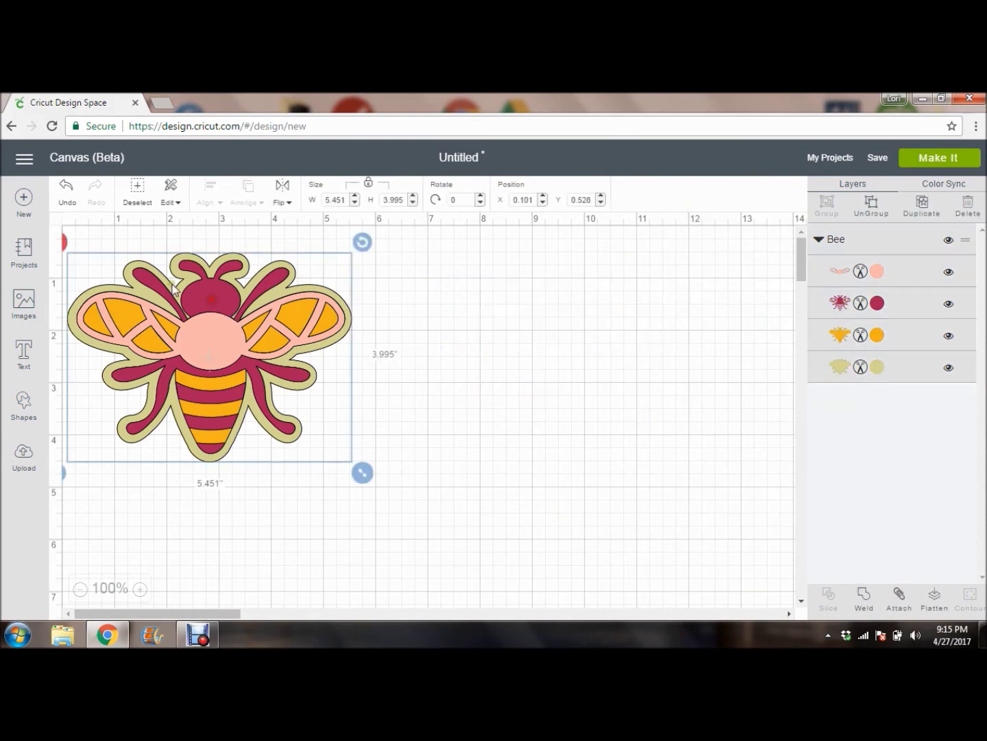
pyautogui.moveTo(92, 267); pyautogui.dragTo(192, 282)
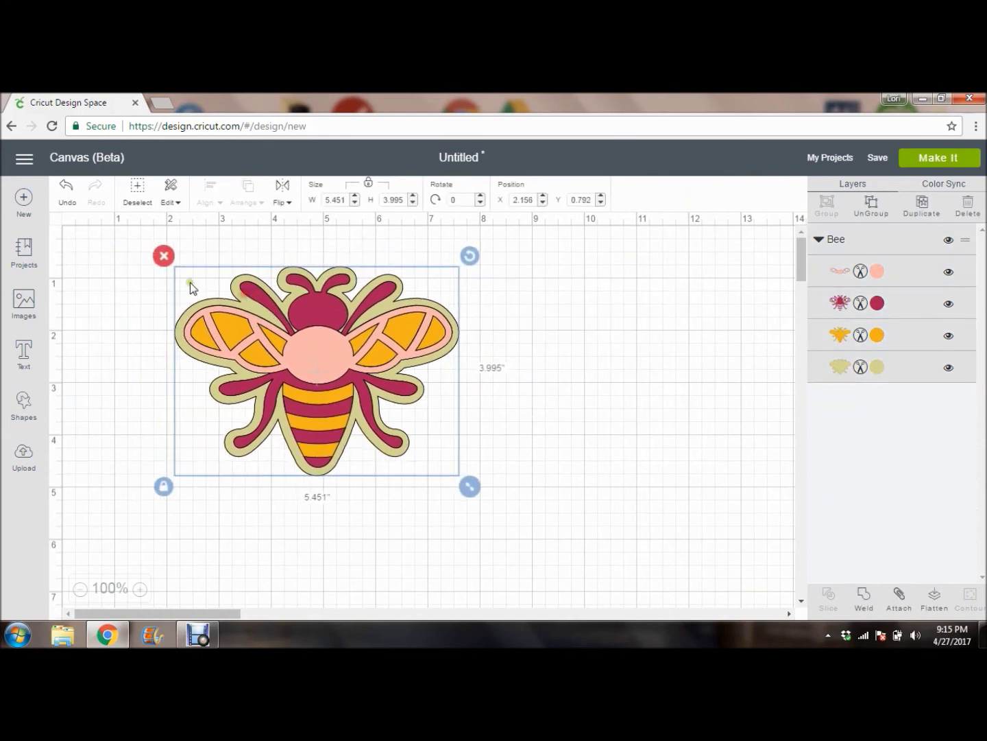
pyautogui.click(163, 256)
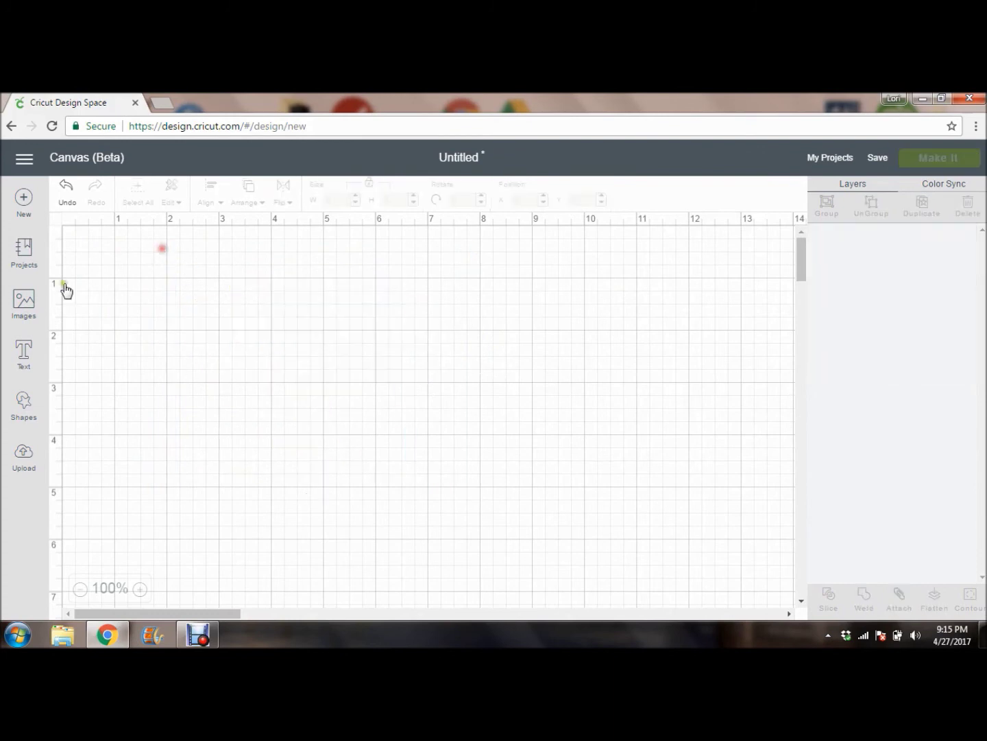
# - Insert two heart shapes and move the second one beside the first, at about X 6.889, Y 2
pyautogui.click(22, 406)
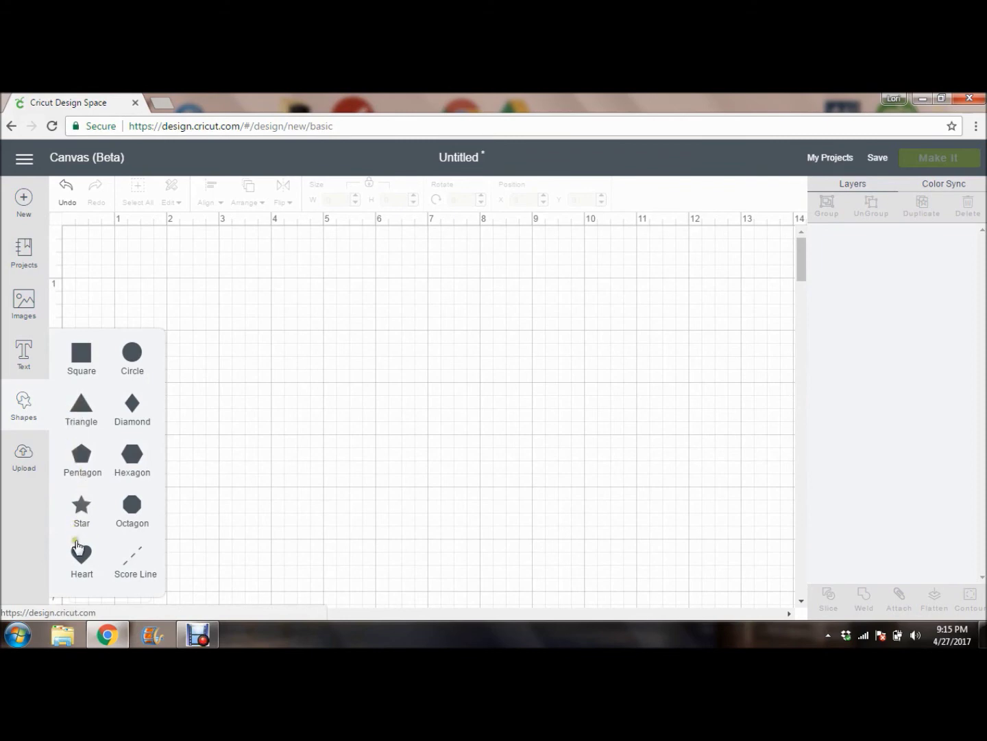
pyautogui.click(89, 570)
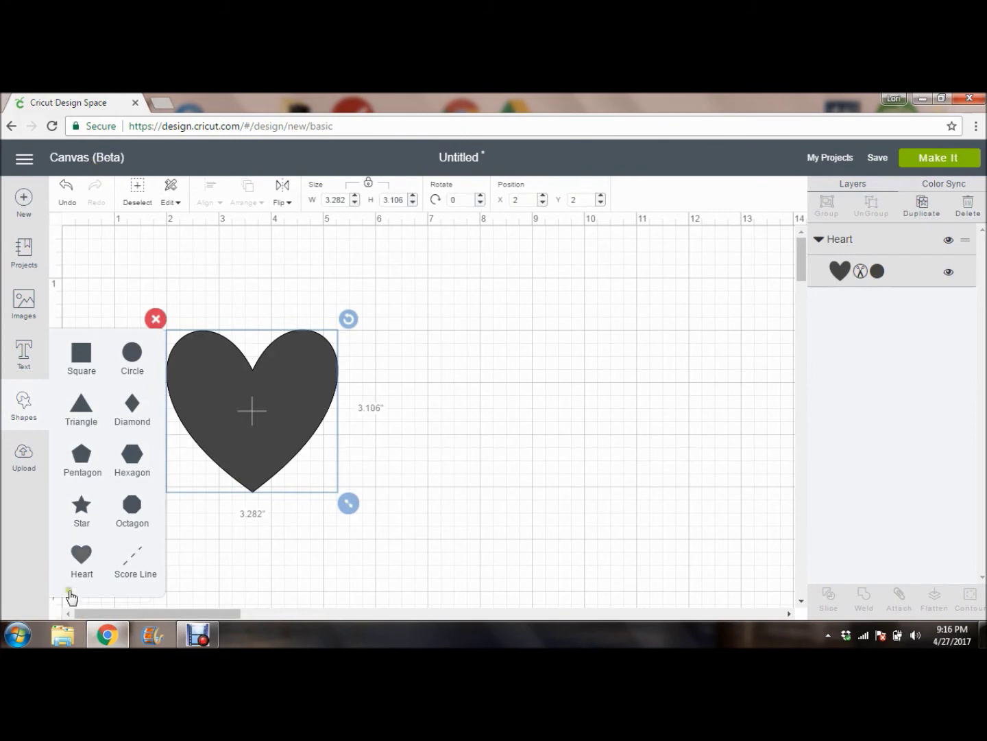
pyautogui.click(82, 556)
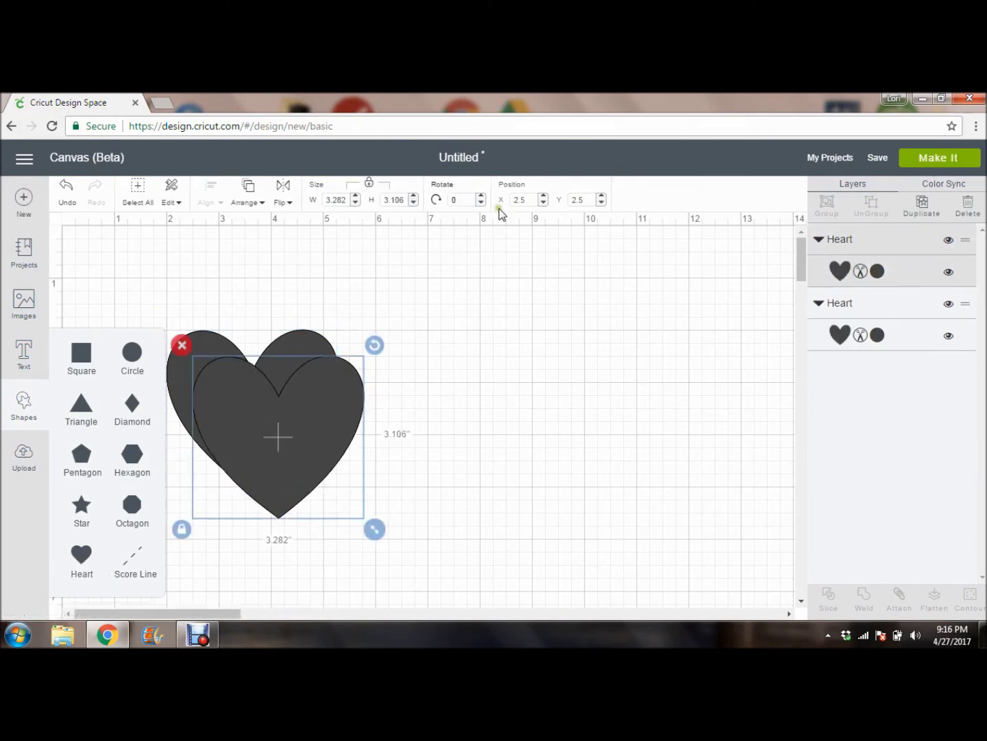
pyautogui.click(40, 396)
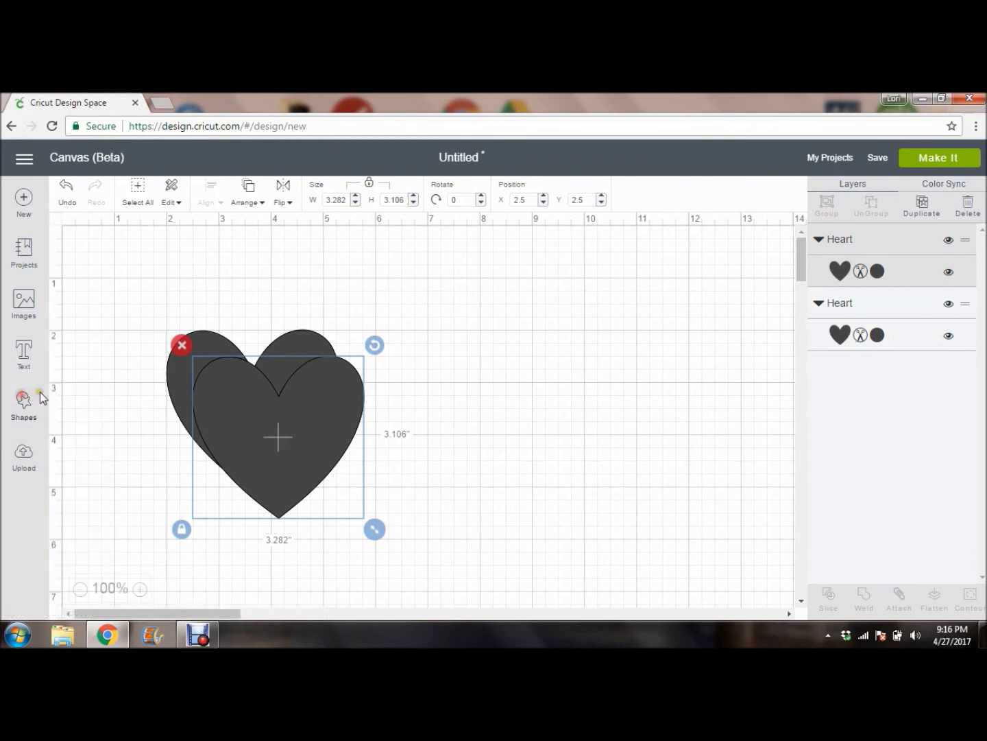
pyautogui.moveTo(264, 410); pyautogui.dragTo(492, 386)
# - Recolor the first heart red (#E6212E) and the second heart Honeysuckle (#F3E39C)
pyautogui.click(327, 408)
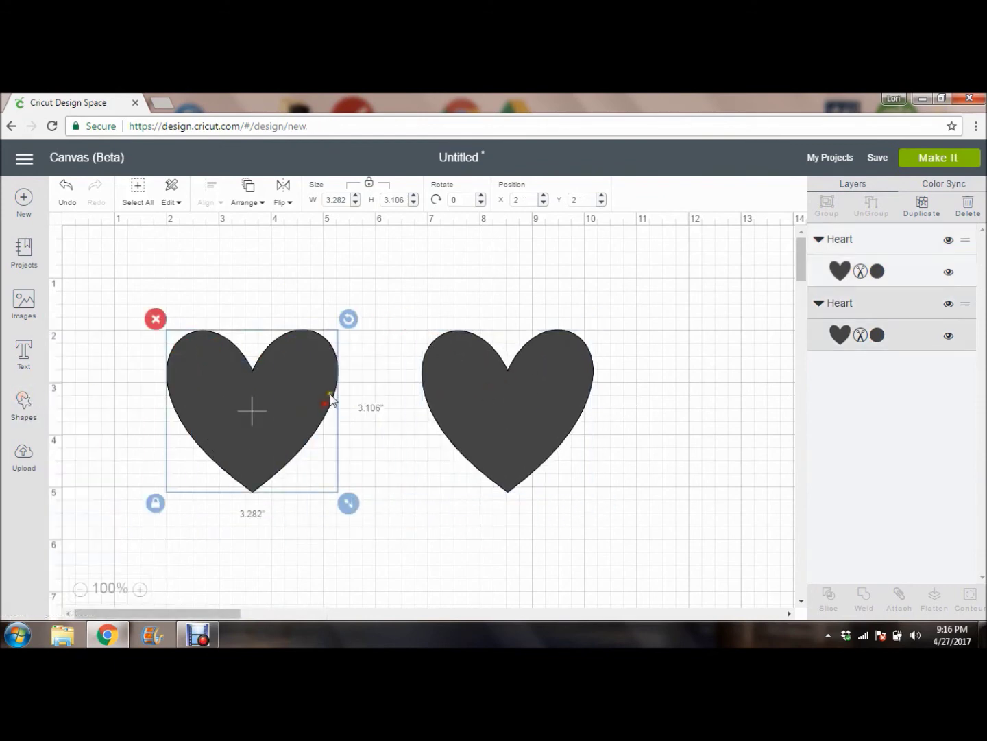
pyautogui.click(831, 333)
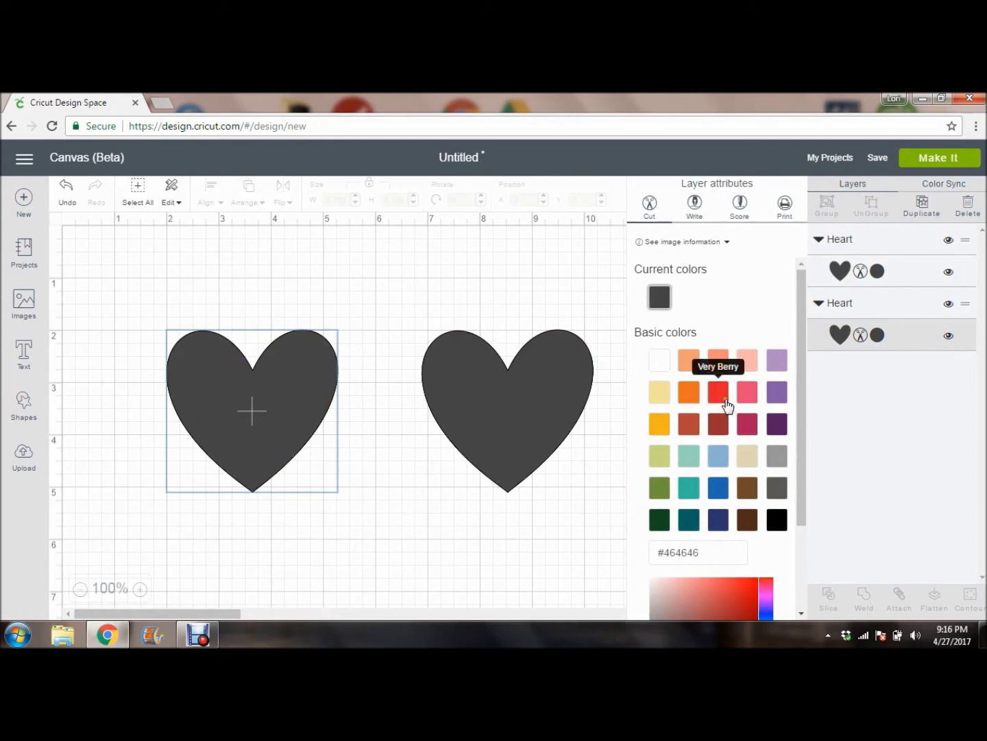
pyautogui.click(725, 401)
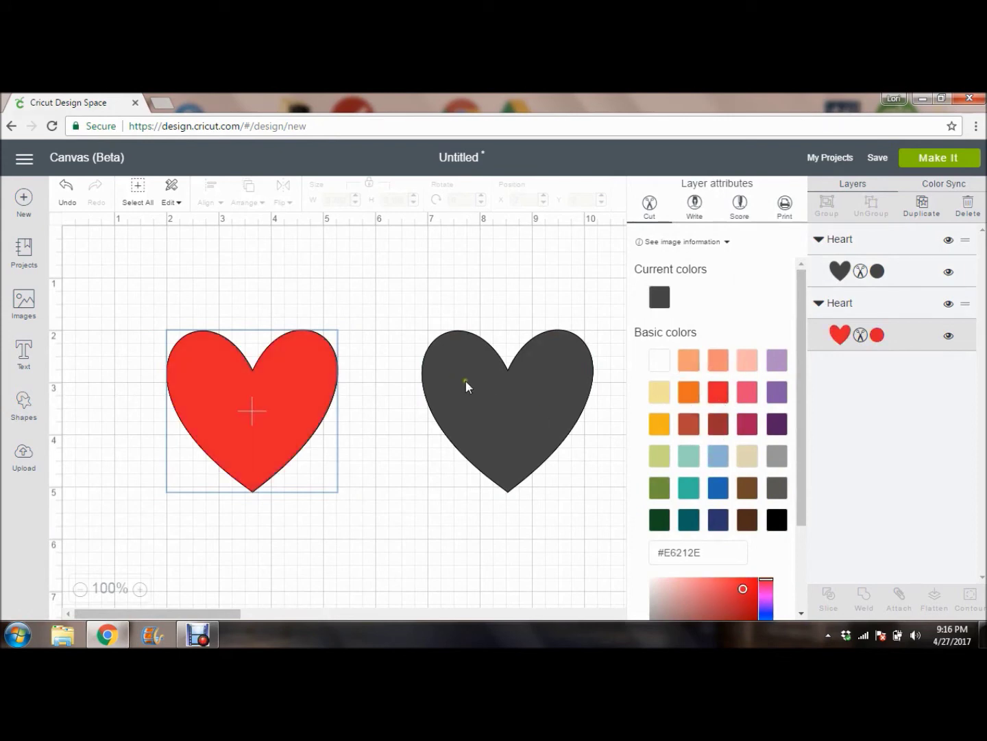
pyautogui.click(492, 392)
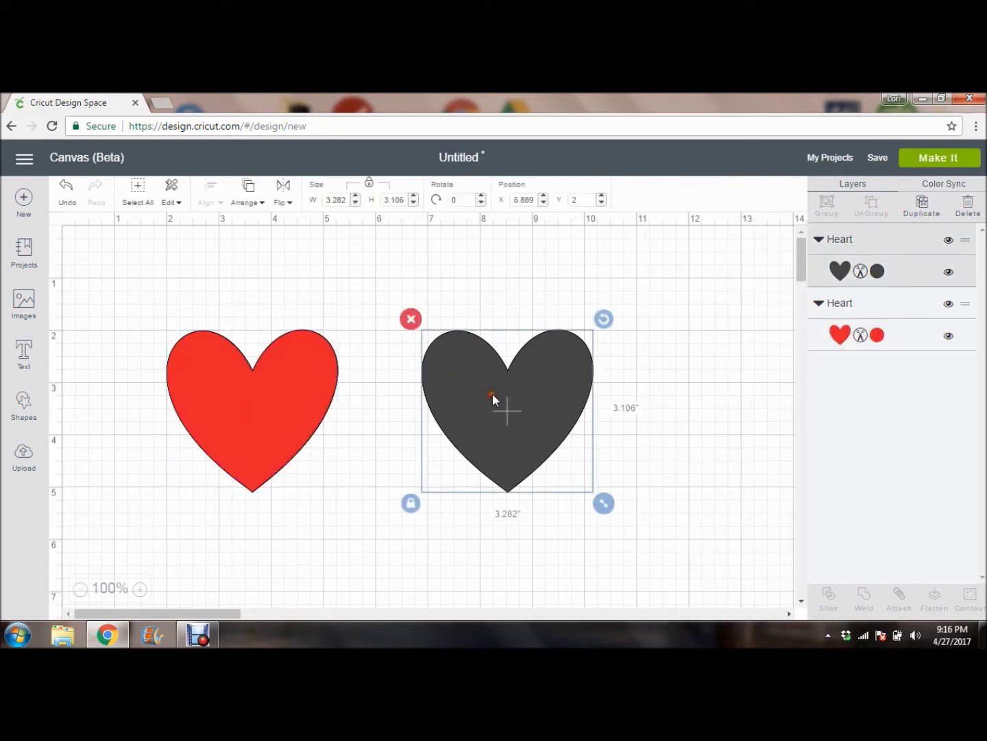
pyautogui.click(846, 268)
pyautogui.click(659, 394)
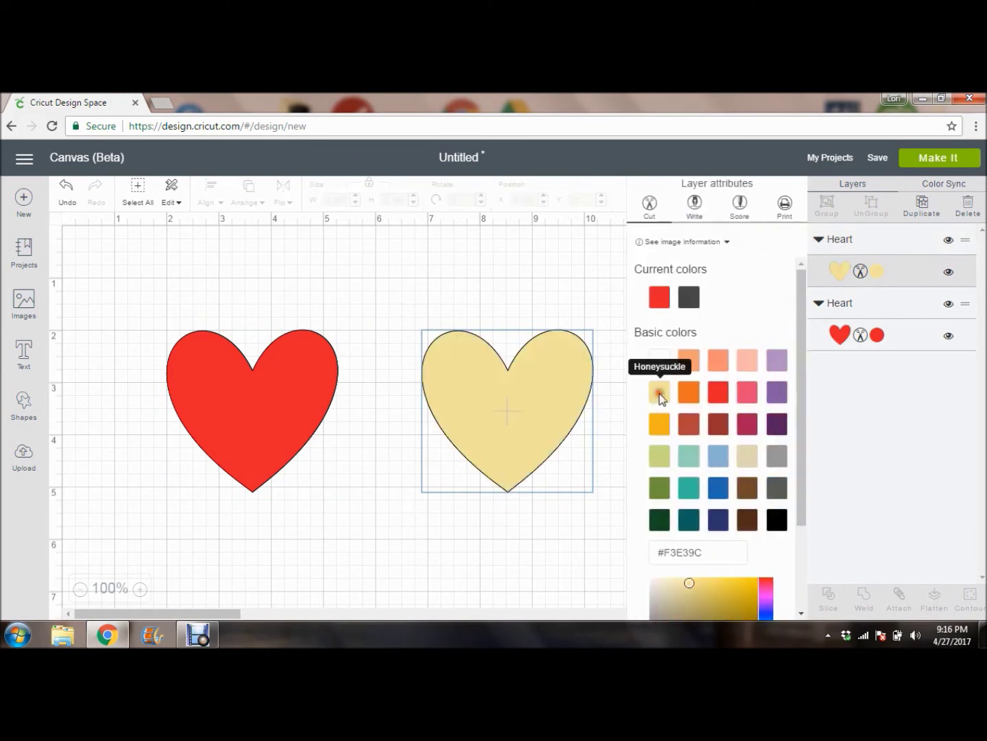
# - Move both hearts so they overlap, with the red heart at about X 5.361, Y 1.403
pyautogui.moveTo(541, 409); pyautogui.dragTo(562, 388)
pyautogui.moveTo(266, 366); pyautogui.dragTo(439, 346)
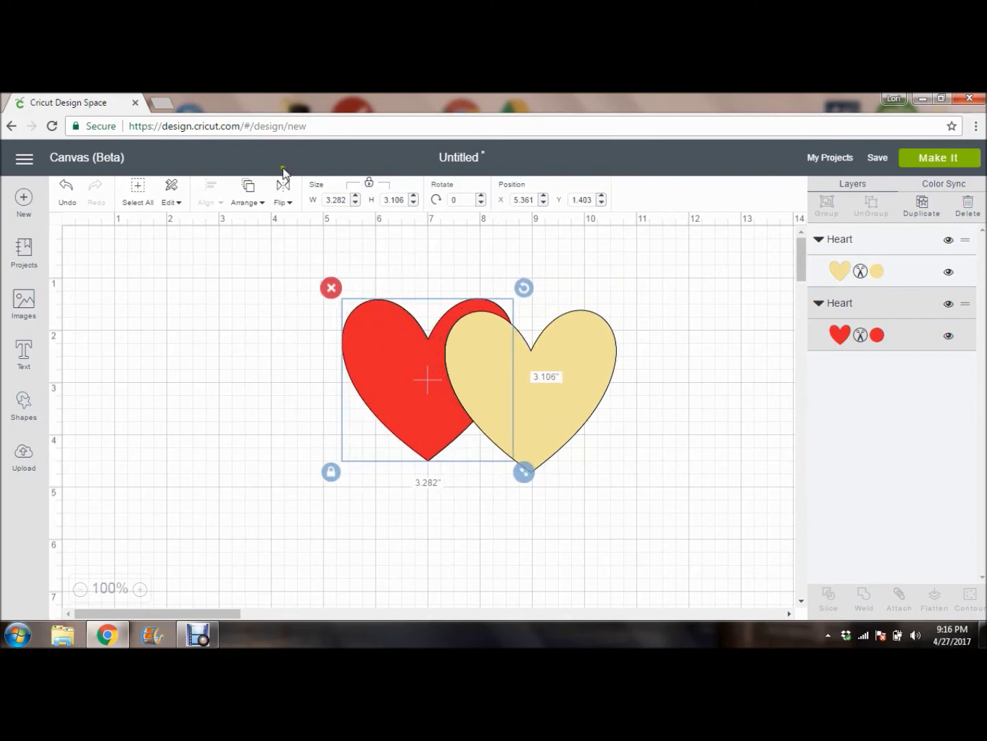
# - Move the red heart forward, in front of the yellow heart, and reorder its layer back beneath it
pyautogui.click(261, 205)
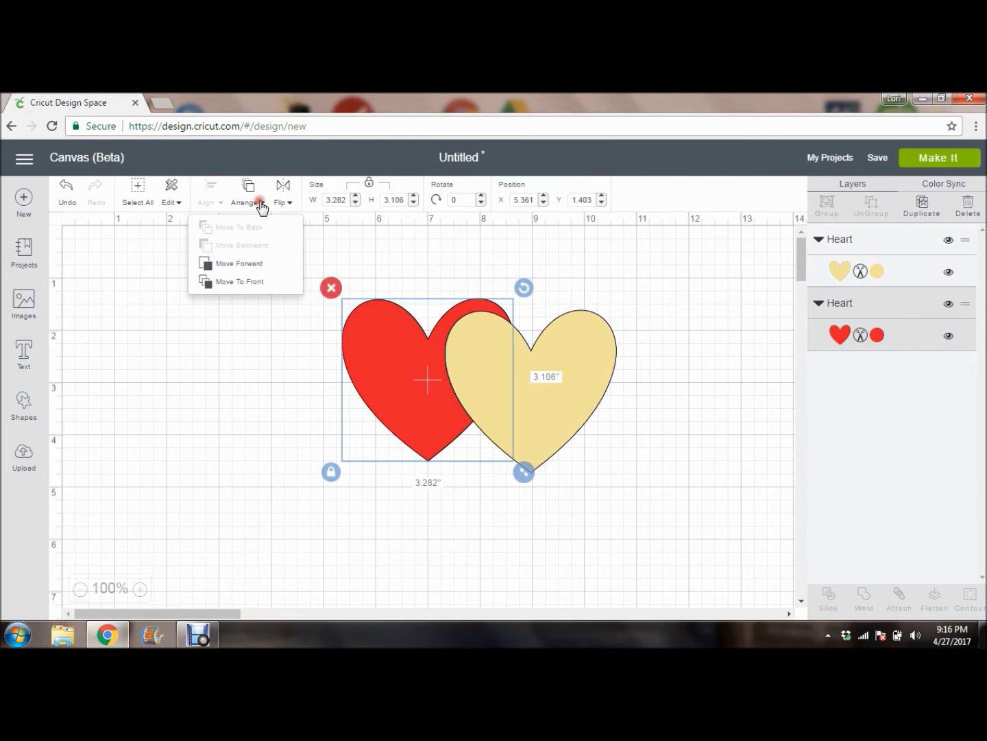
pyautogui.click(240, 266)
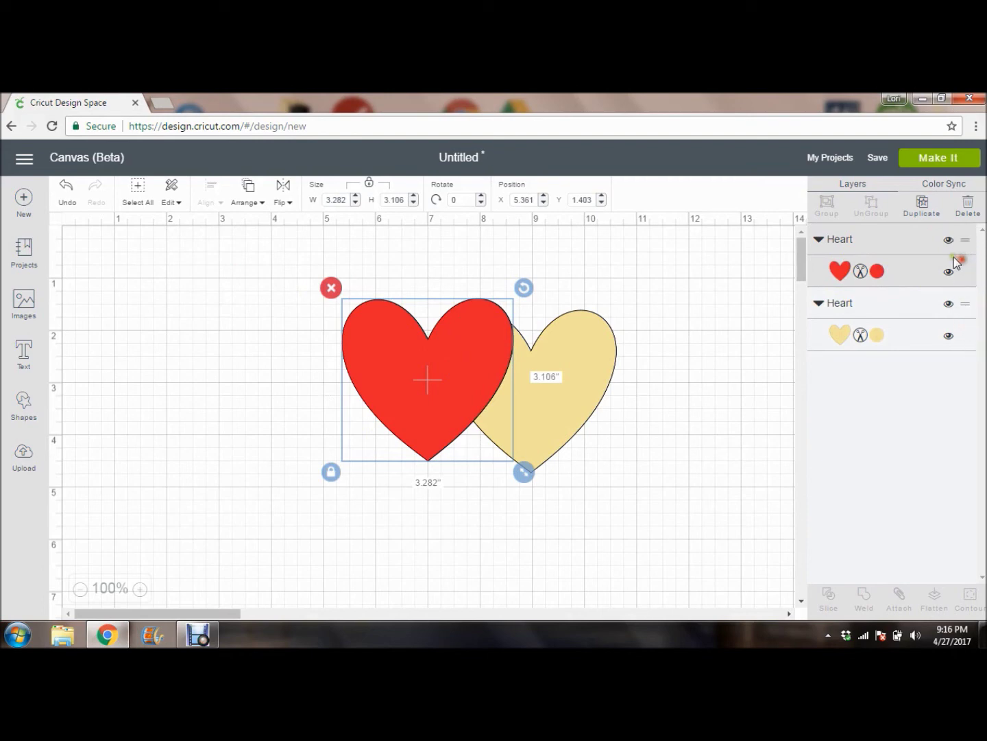
pyautogui.click(871, 244)
pyautogui.moveTo(873, 244); pyautogui.dragTo(875, 316)
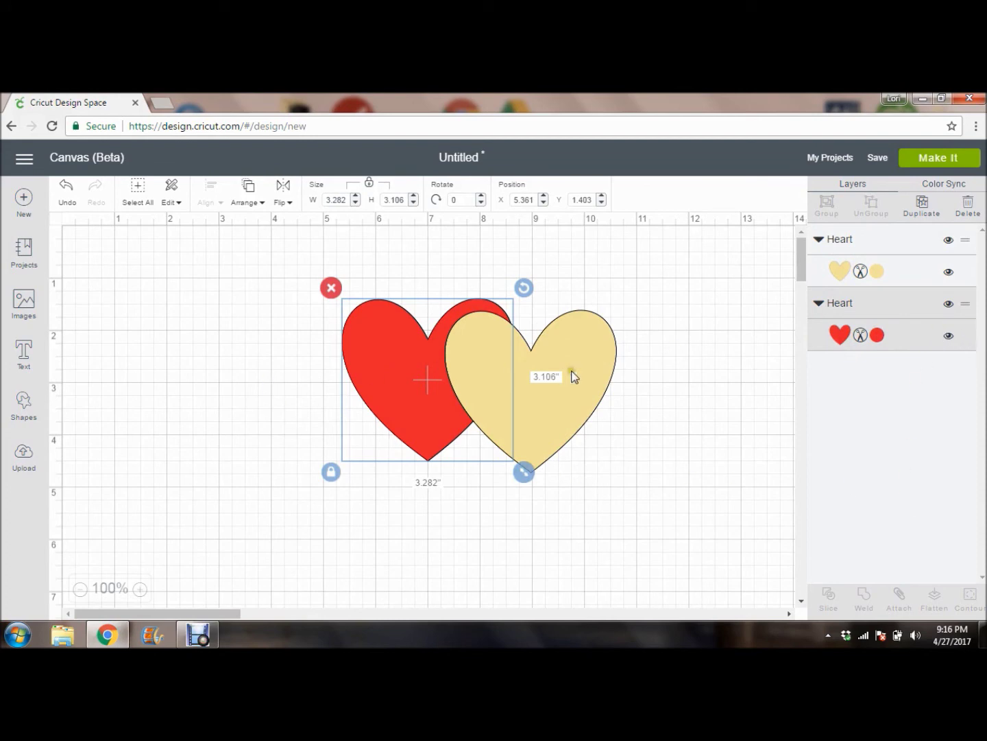
# - Shrink the yellow heart to about 2.157 by 2.042 inches and place it inside the red heart at about X 5.958, Y 2.098
pyautogui.moveTo(588, 358); pyautogui.dragTo(541, 353)
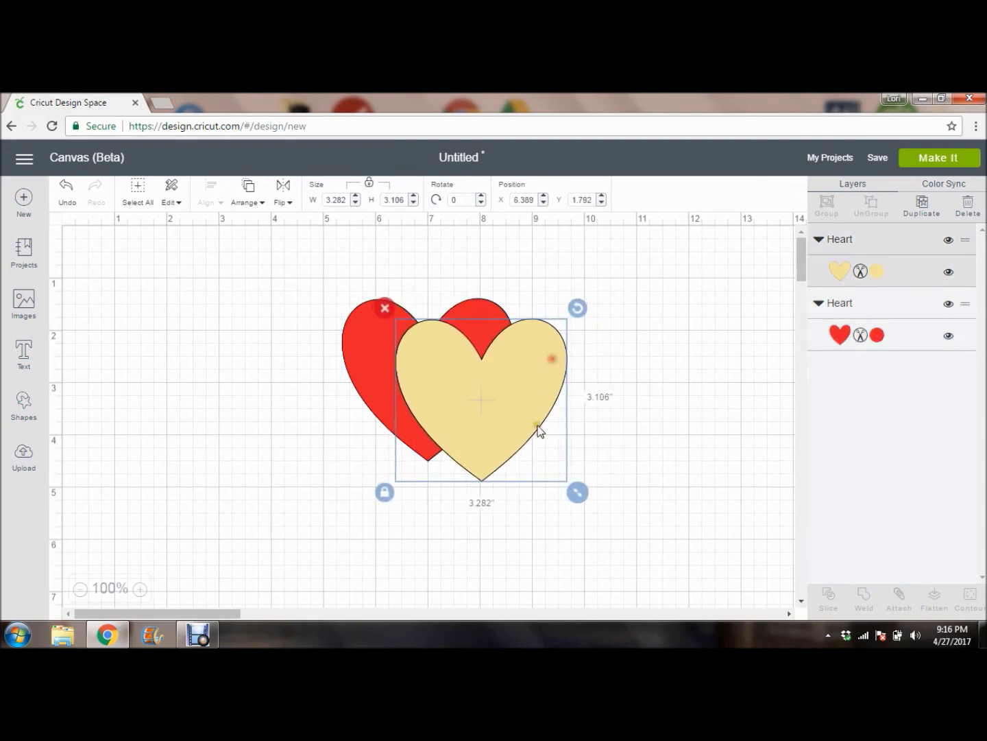
pyautogui.moveTo(570, 495); pyautogui.dragTo(516, 464)
pyautogui.moveTo(464, 366); pyautogui.dragTo(441, 382)
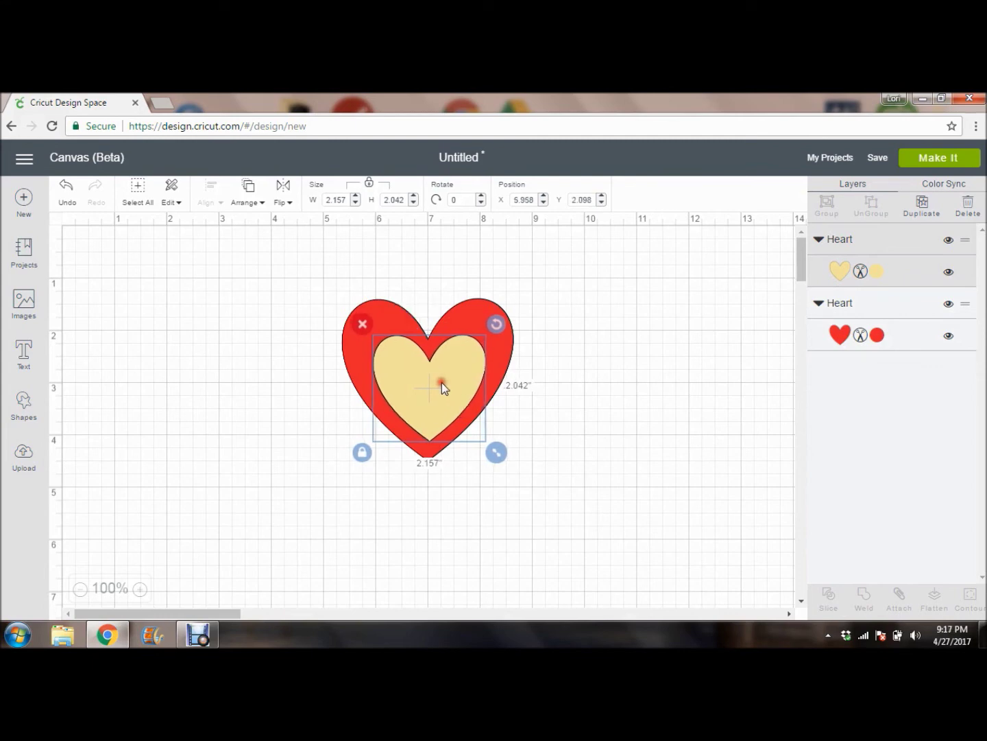
# - Align the two hearts by centering them horizontally and vertically, and clear the selection
pyautogui.moveTo(333, 268); pyautogui.dragTo(521, 502)
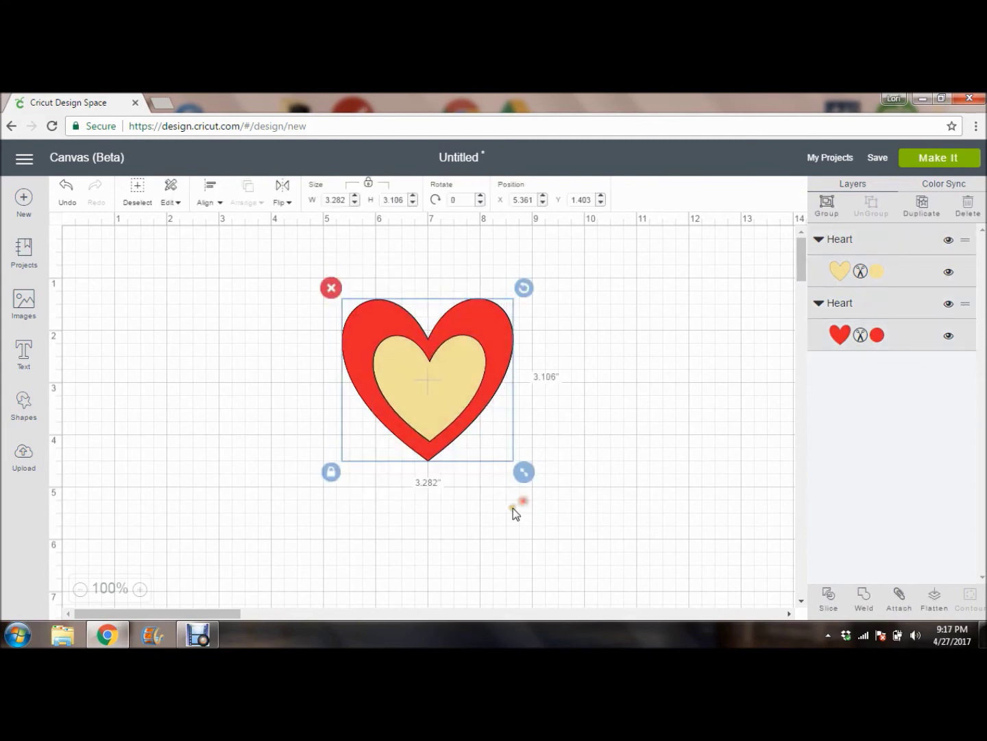
pyautogui.click(220, 202)
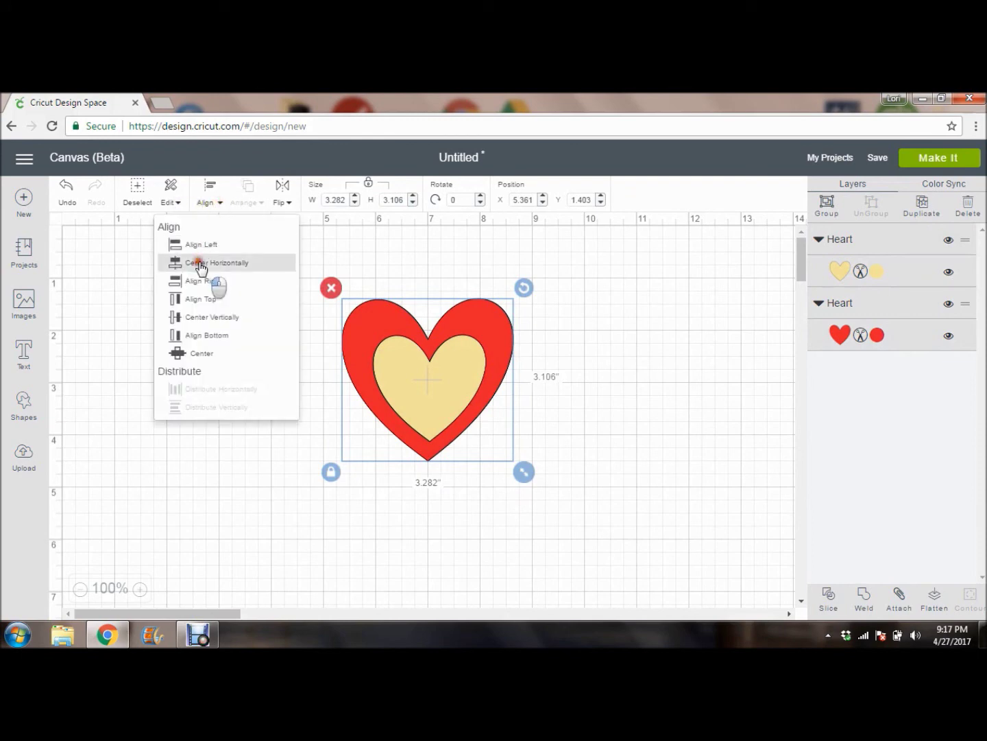
pyautogui.click(200, 264)
pyautogui.click(214, 205)
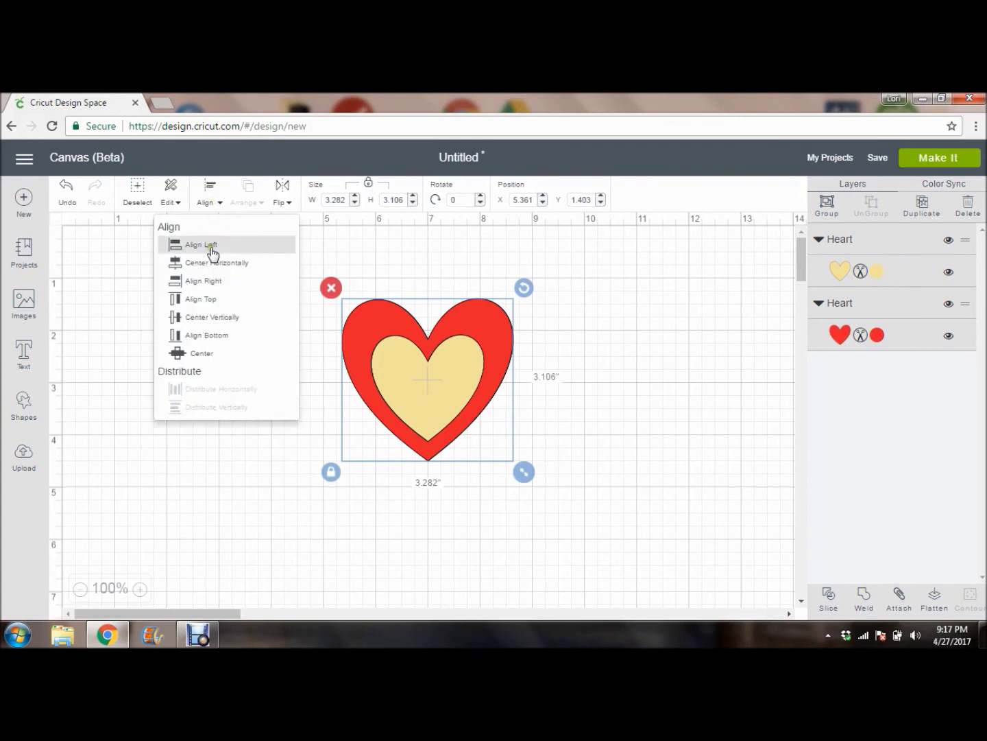
pyautogui.click(201, 317)
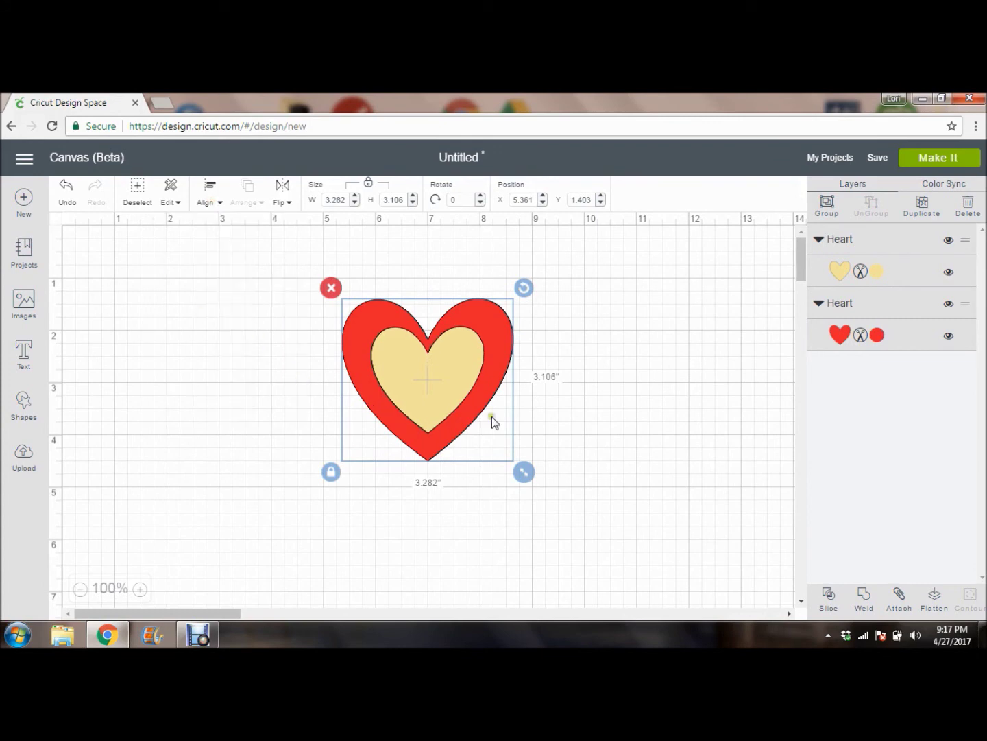
pyautogui.click(712, 416)
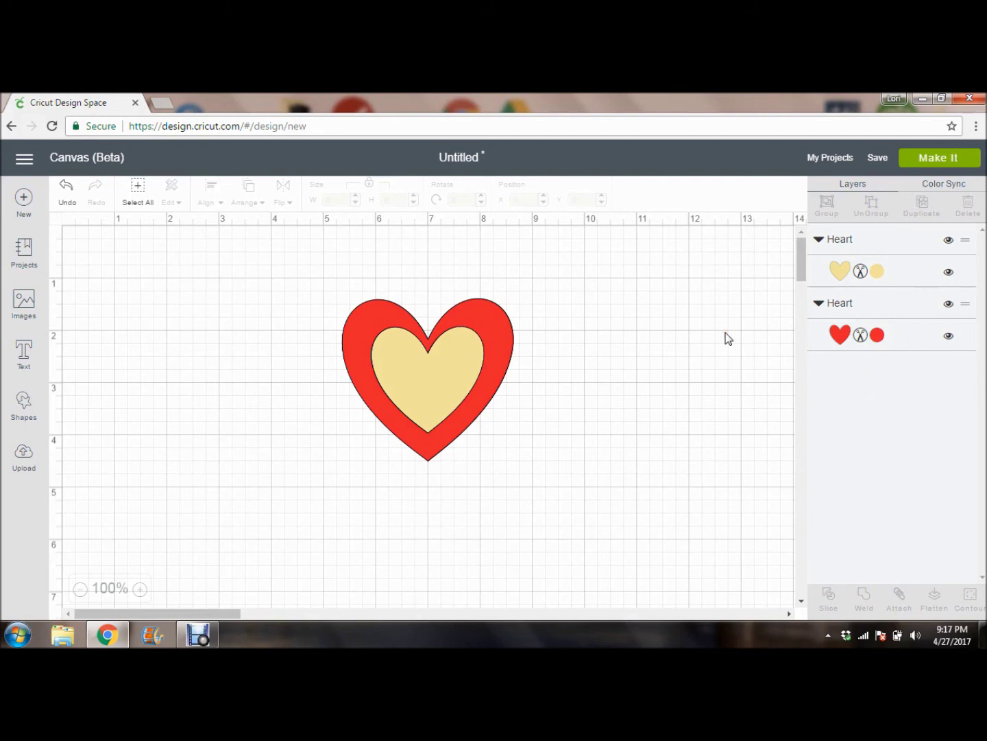
# - Slice the two hearts and move the small yellow and red pieces out, placing the red one at about X 11.243, Y 1.491
pyautogui.click(135, 201)
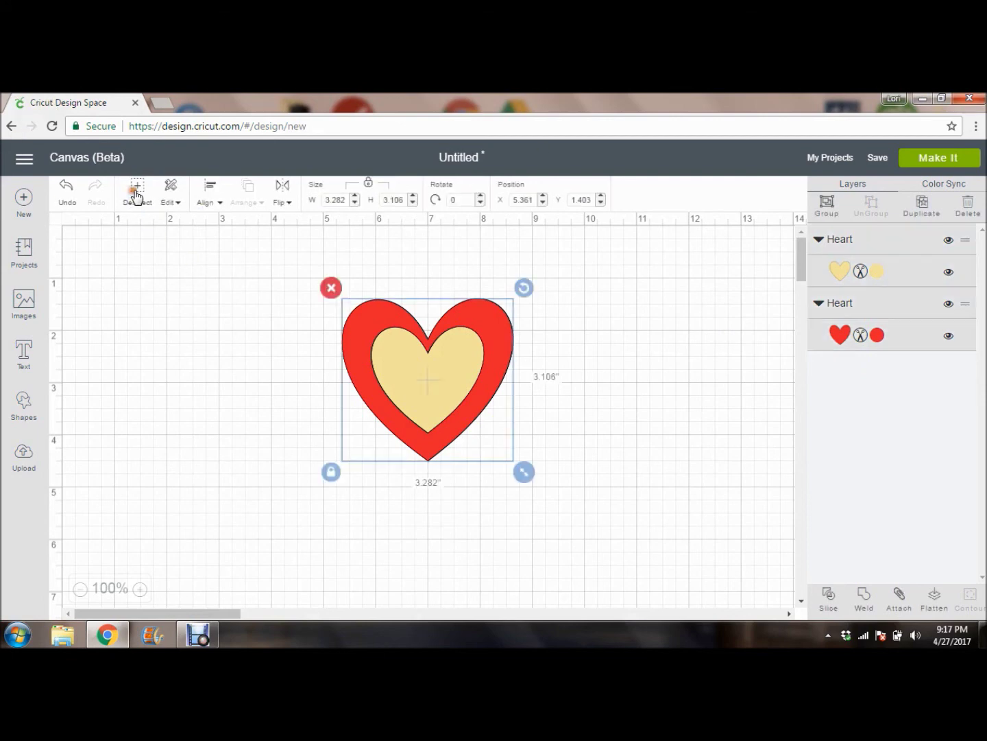
pyautogui.click(829, 597)
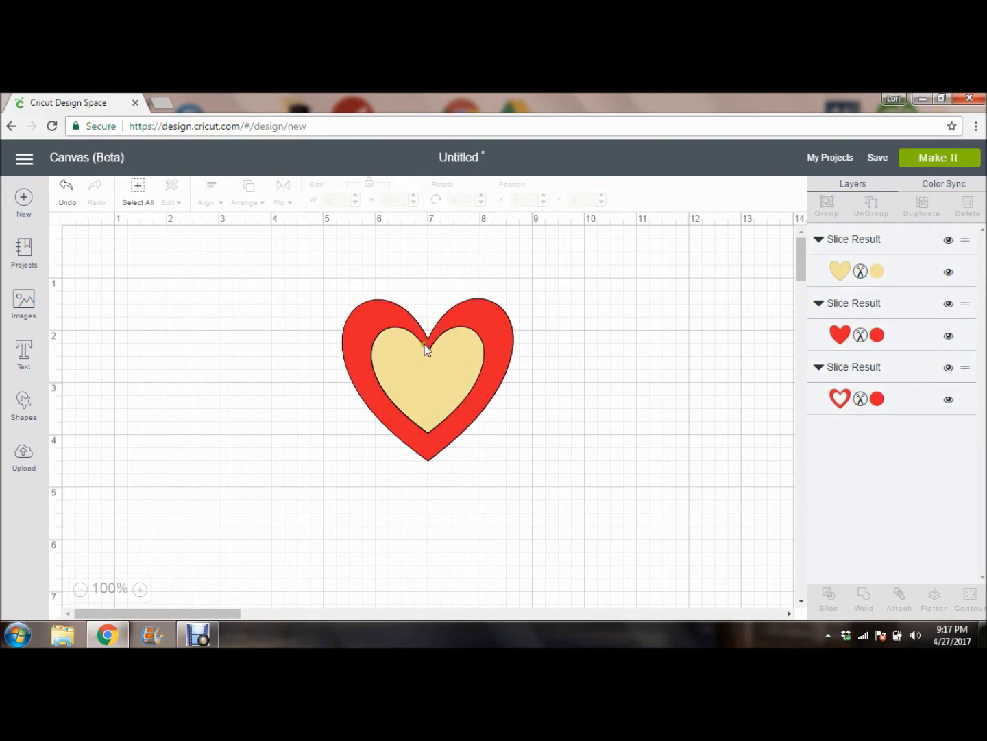
pyautogui.moveTo(443, 359); pyautogui.dragTo(693, 288)
pyautogui.moveTo(454, 354); pyautogui.dragTo(730, 332)
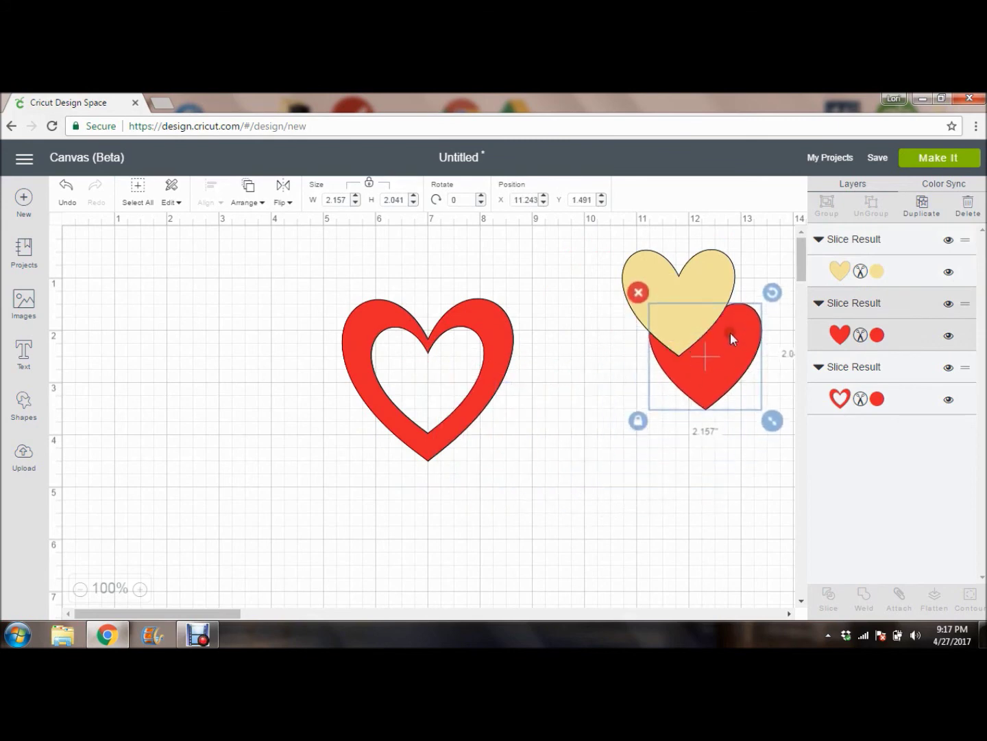
# - Duplicate the hollow red heart and overlap the two hearts, rotating the copy to about 15.44° and the original to about 351.83°
pyautogui.moveTo(491, 321); pyautogui.dragTo(347, 263)
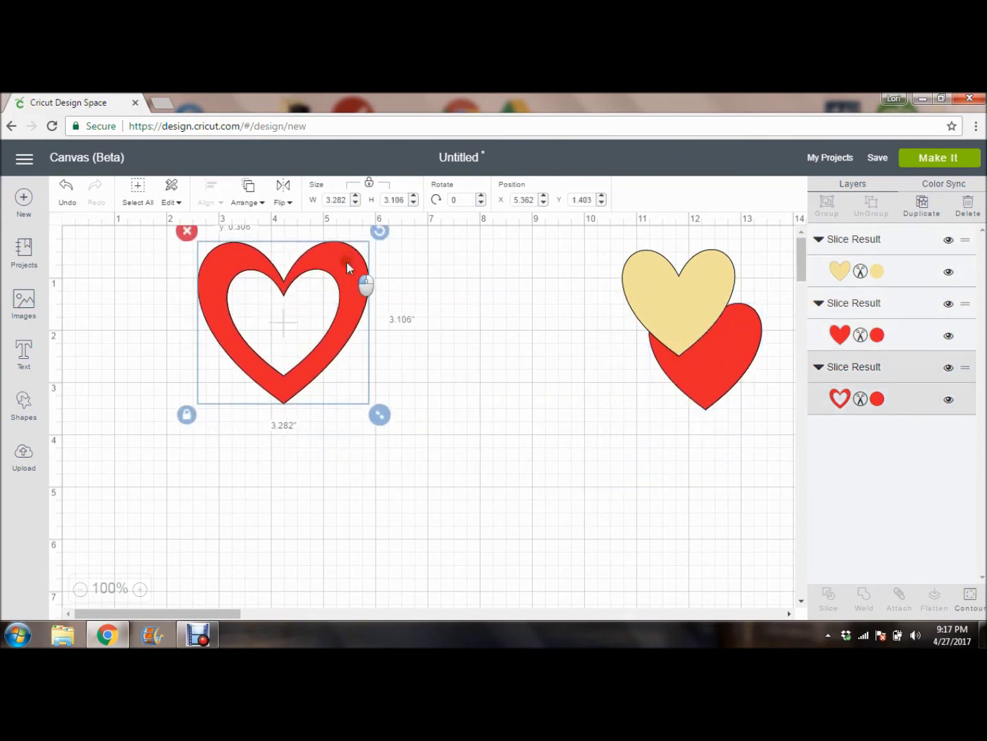
pyautogui.click(923, 202)
pyautogui.moveTo(382, 289); pyautogui.dragTo(515, 288)
pyautogui.moveTo(454, 306); pyautogui.dragTo(449, 316)
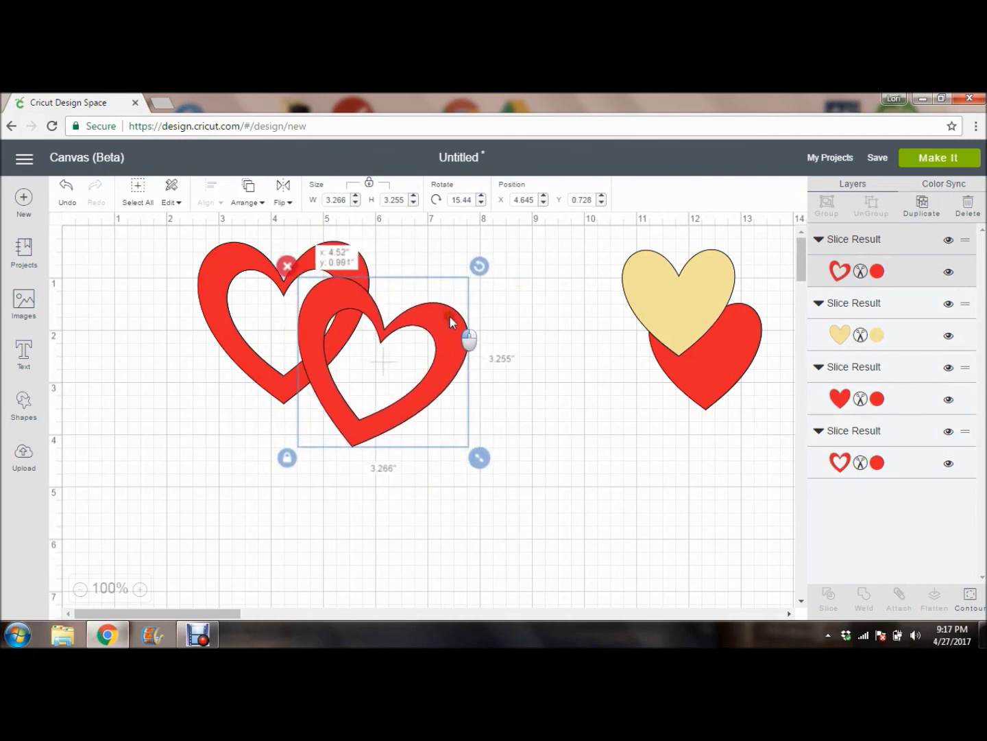
pyautogui.click(221, 261)
pyautogui.moveTo(371, 233); pyautogui.dragTo(343, 268)
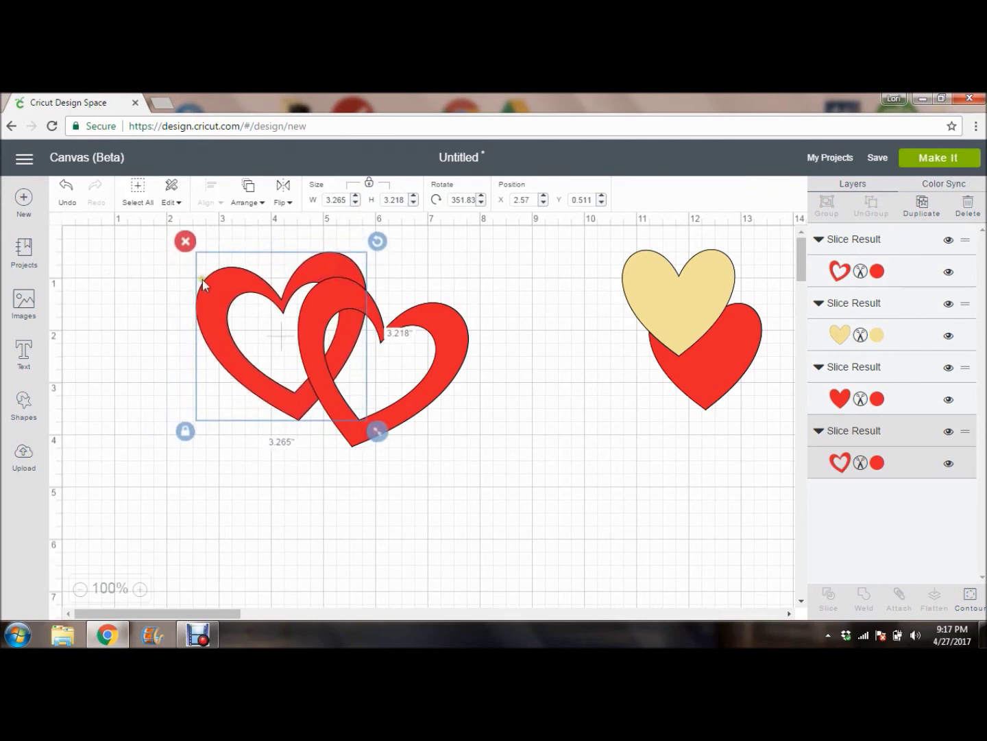
# - Weld the two overlapping hollow hearts into one shape and place it at about X 2.153, Y 1.094
pyautogui.click(143, 282)
pyautogui.moveTo(172, 249); pyautogui.dragTo(491, 490)
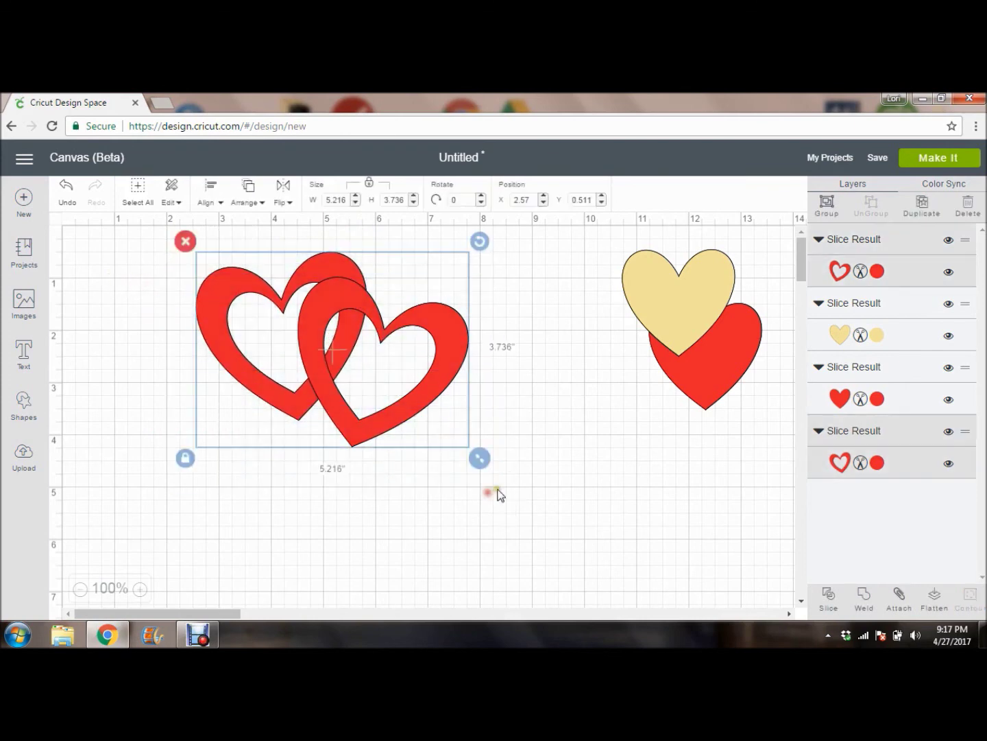
pyautogui.click(868, 603)
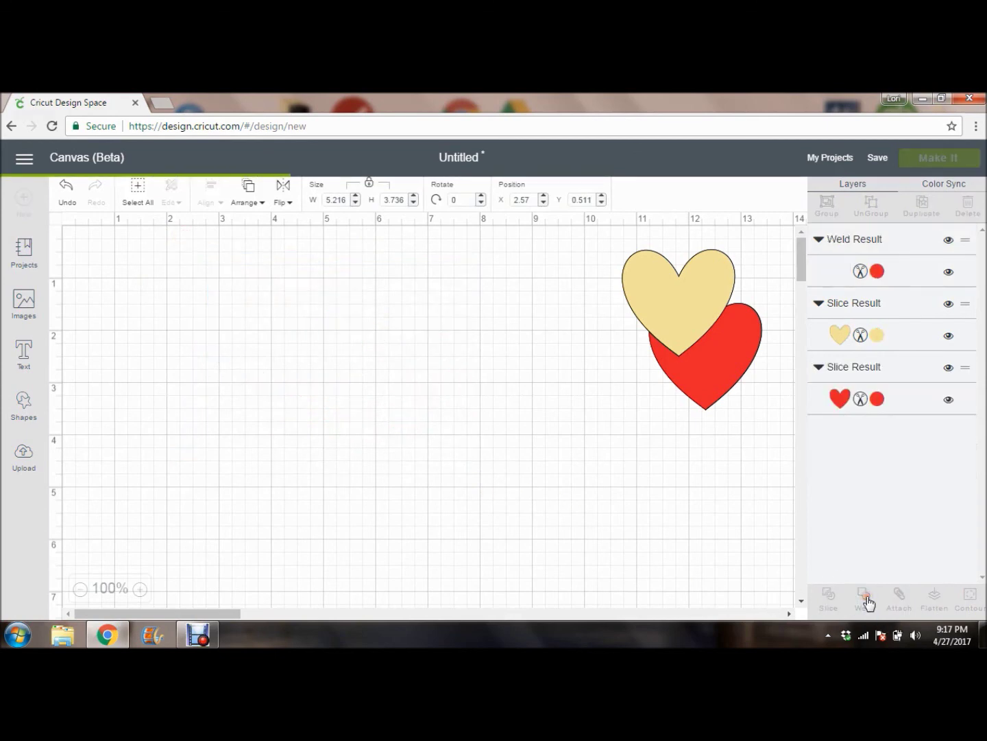
pyautogui.click(408, 267)
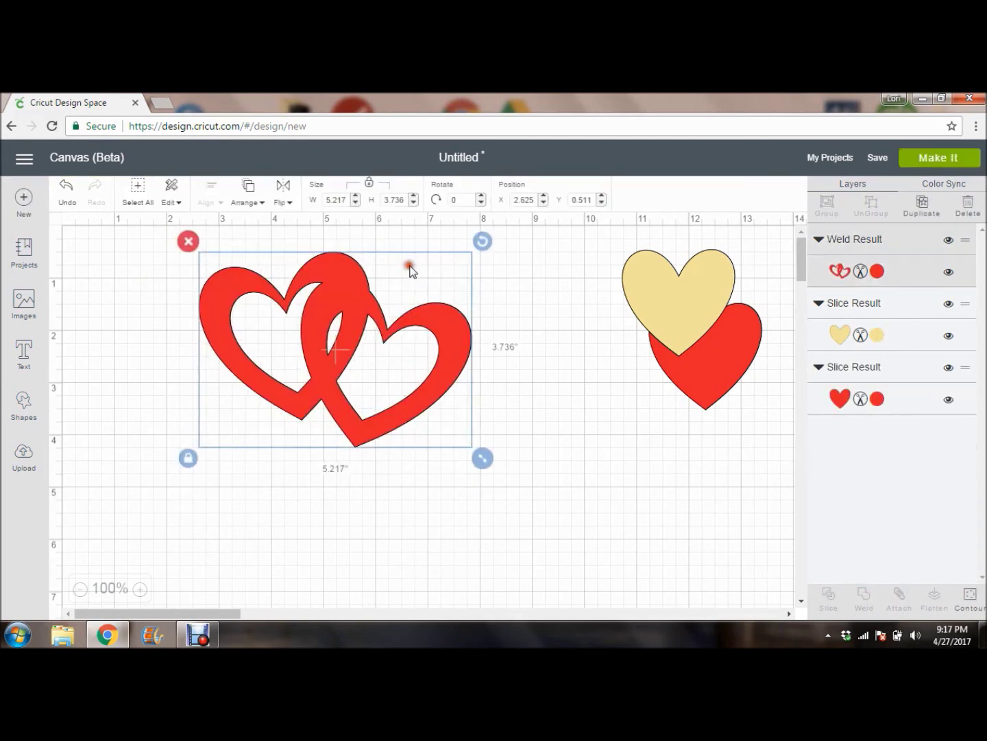
pyautogui.moveTo(459, 351); pyautogui.dragTo(434, 368)
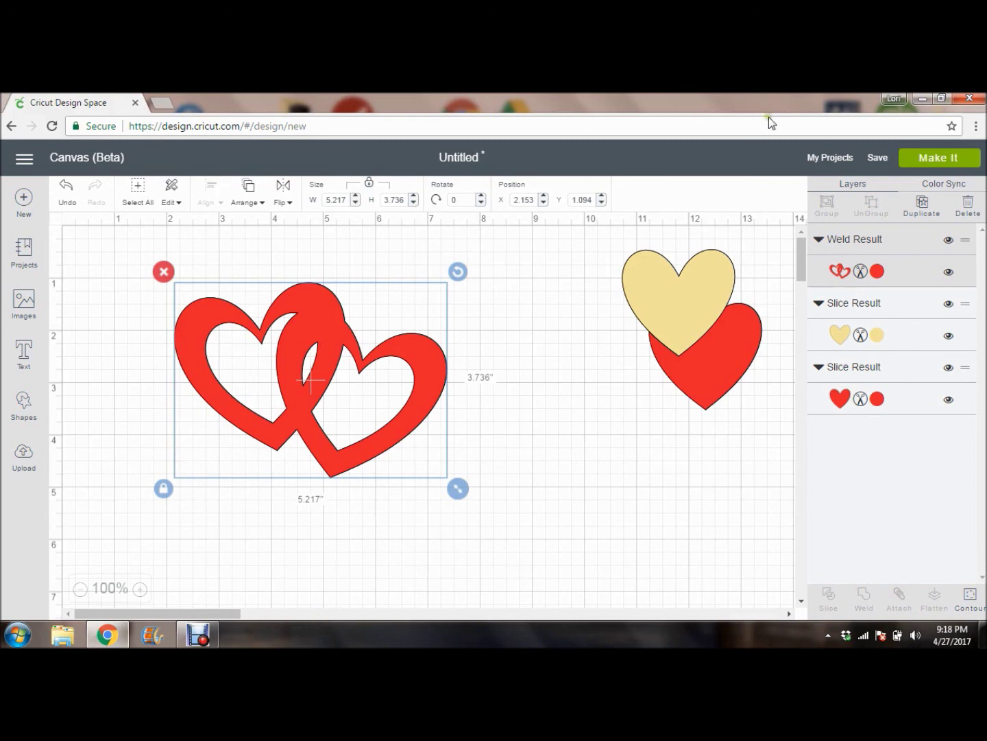
# - Delete the small yellow heart and the small solid red heart left over from slicing
pyautogui.click(686, 289)
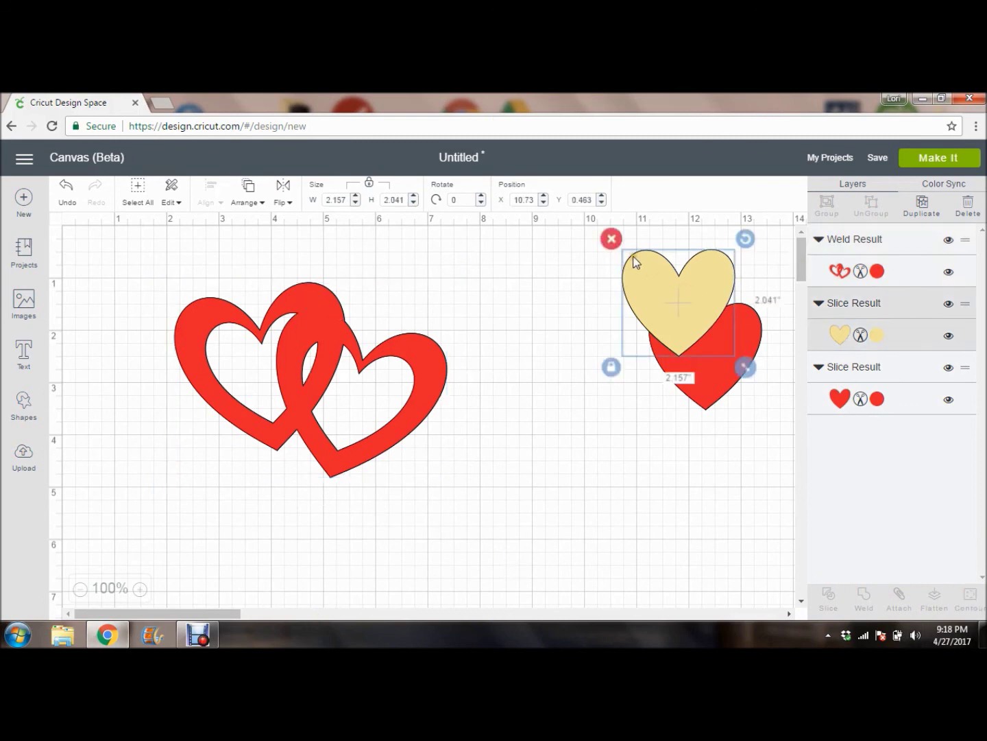
pyautogui.click(617, 239)
pyautogui.click(672, 338)
pyautogui.click(644, 292)
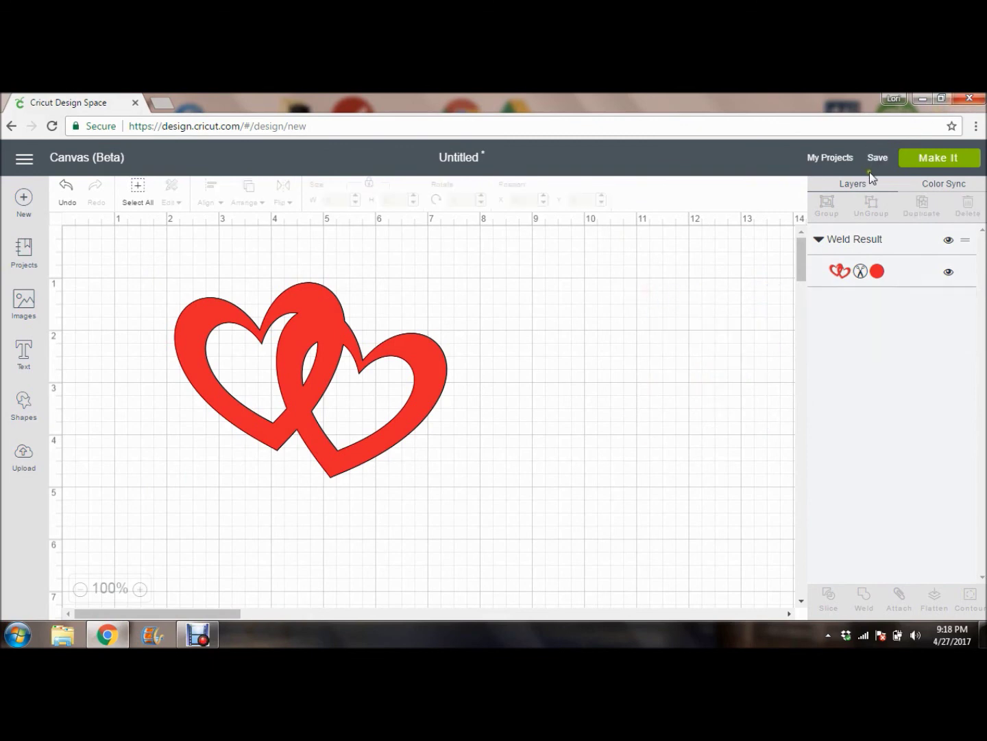
# - Browse the saved designs in My Projects and return to the canvas
pyautogui.click(834, 159)
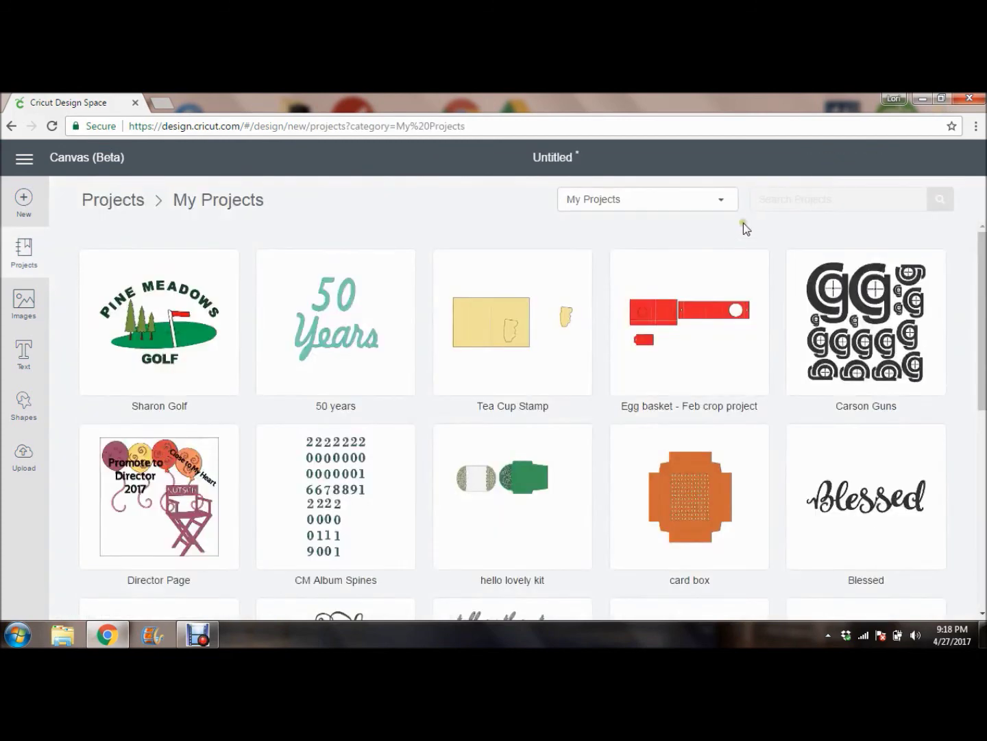
pyautogui.scroll(-4, 650, 353)
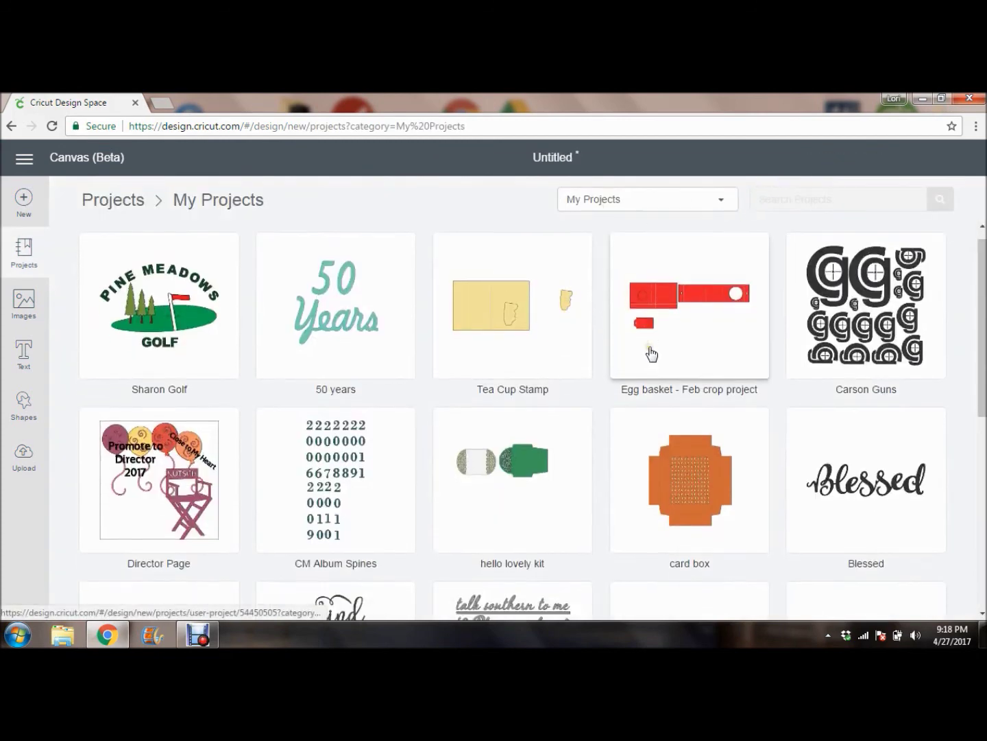
pyautogui.scroll(-10, 651, 353)
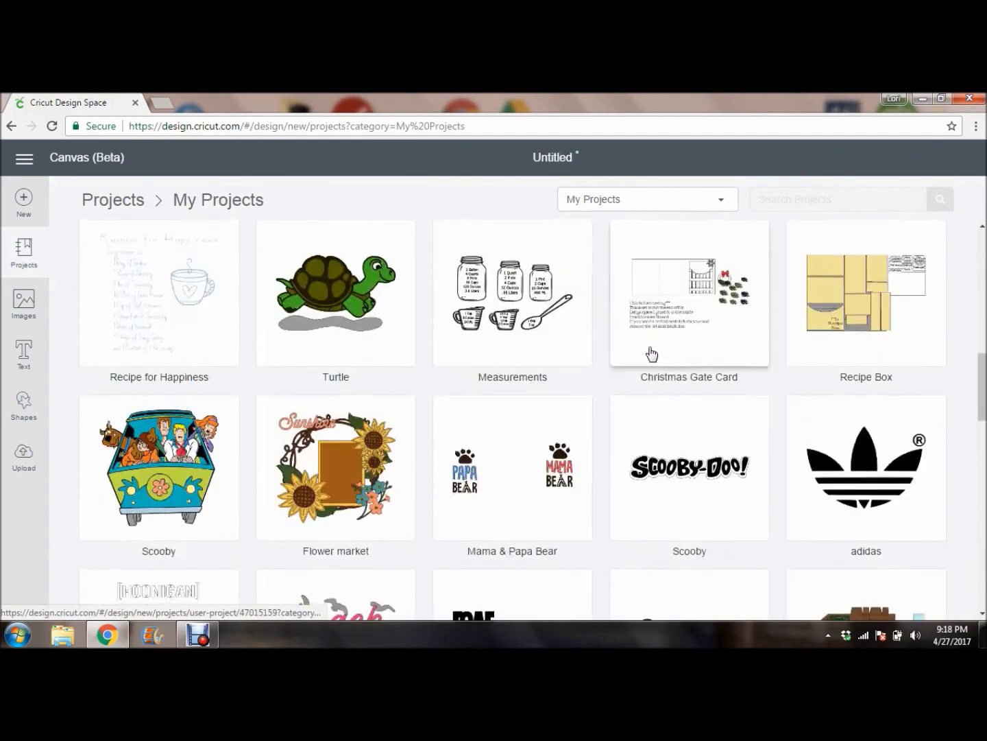
pyautogui.scroll(-14, 652, 353)
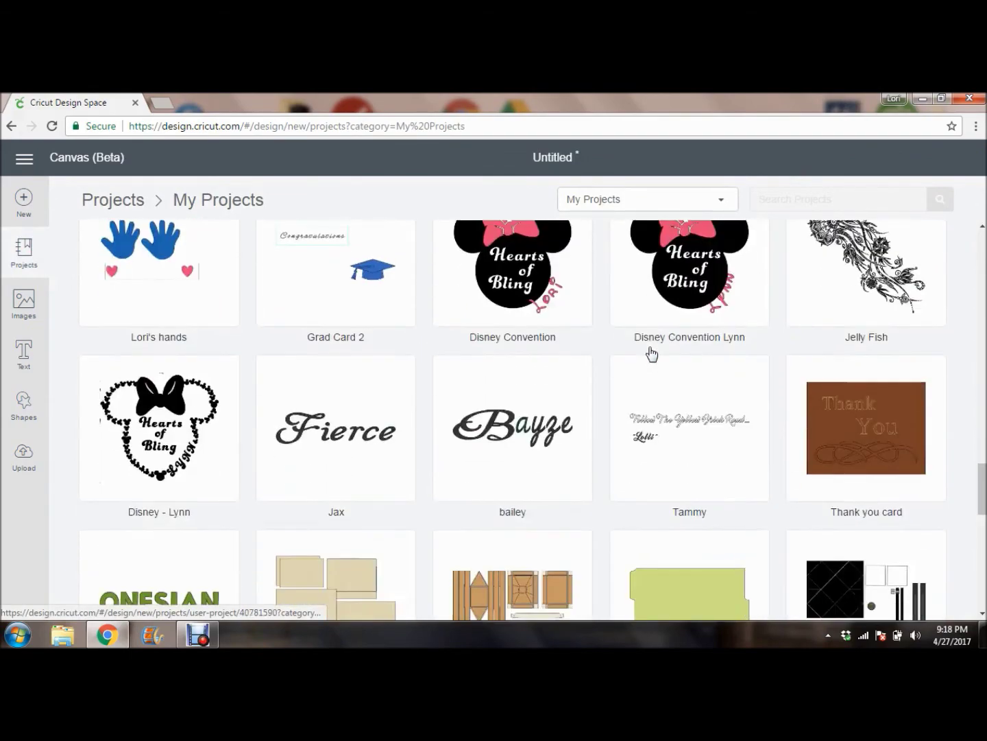
pyautogui.scroll(-6, 651, 351)
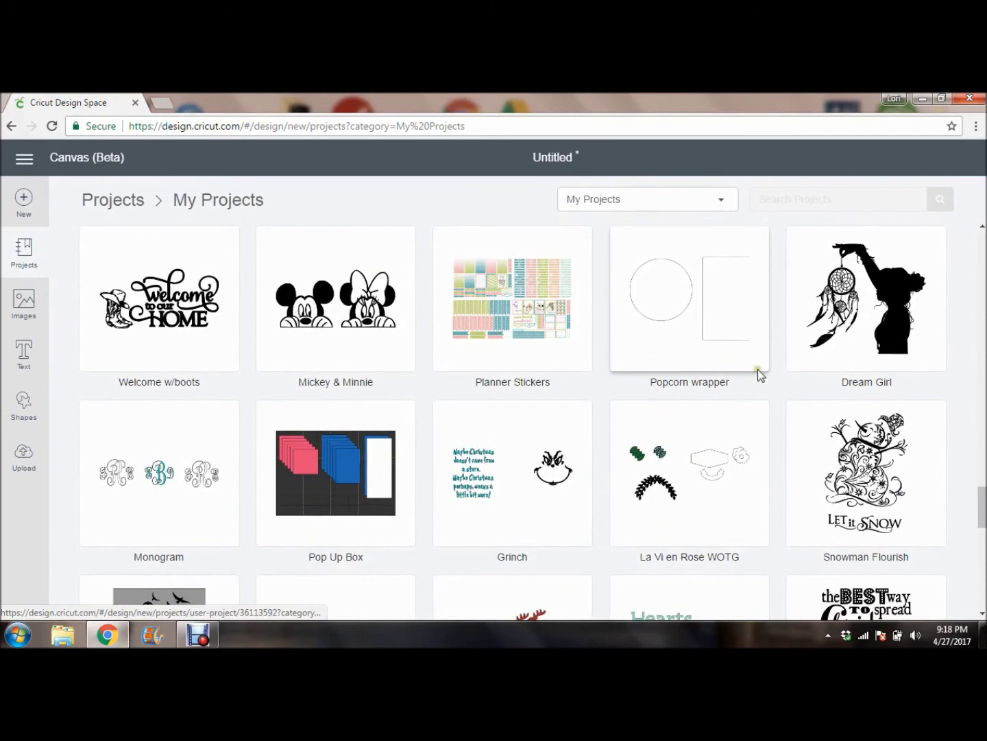
pyautogui.scroll(-2, 866, 399)
pyautogui.scroll(-6, 866, 399)
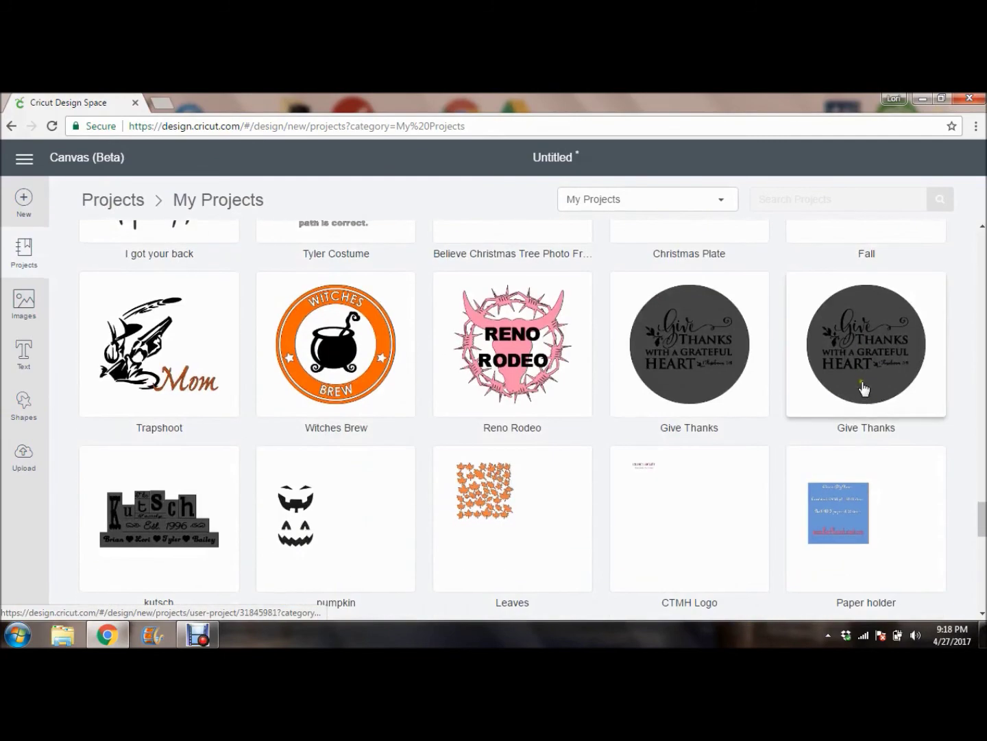
pyautogui.scroll(-5, 864, 389)
pyautogui.scroll(4, 864, 389)
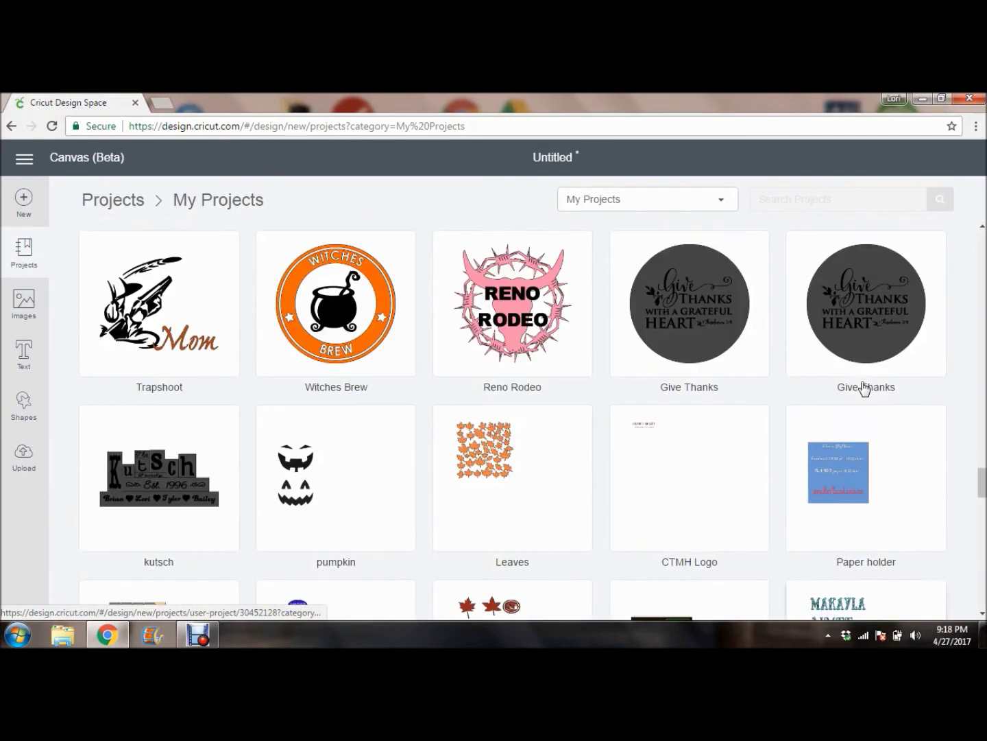
pyautogui.scroll(14, 864, 389)
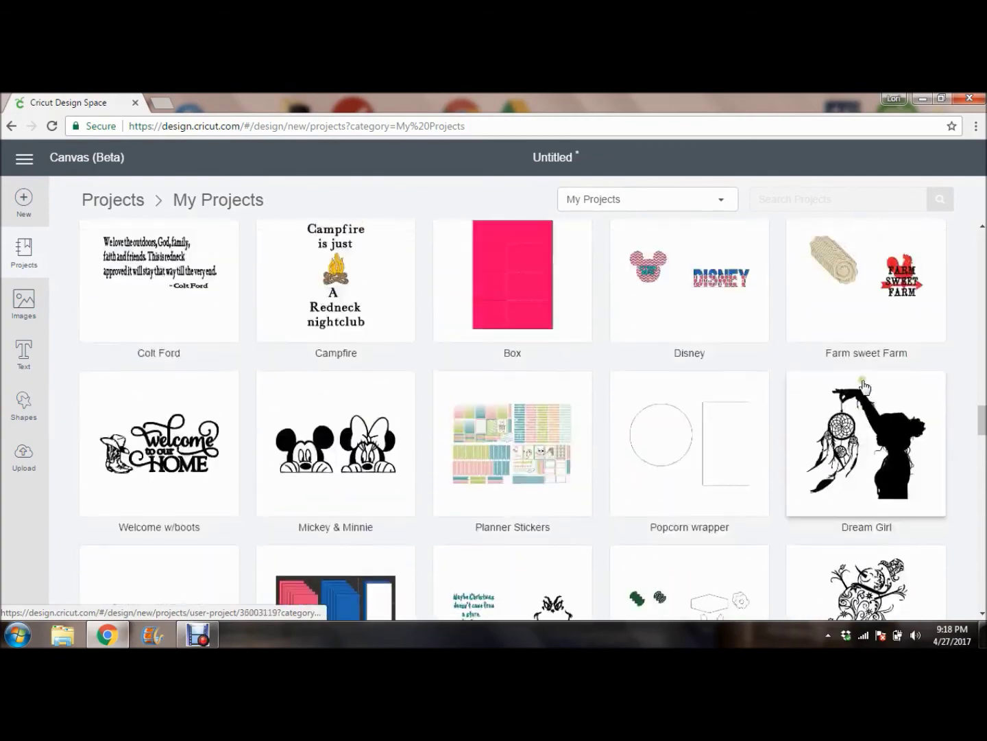
pyautogui.scroll(15, 866, 389)
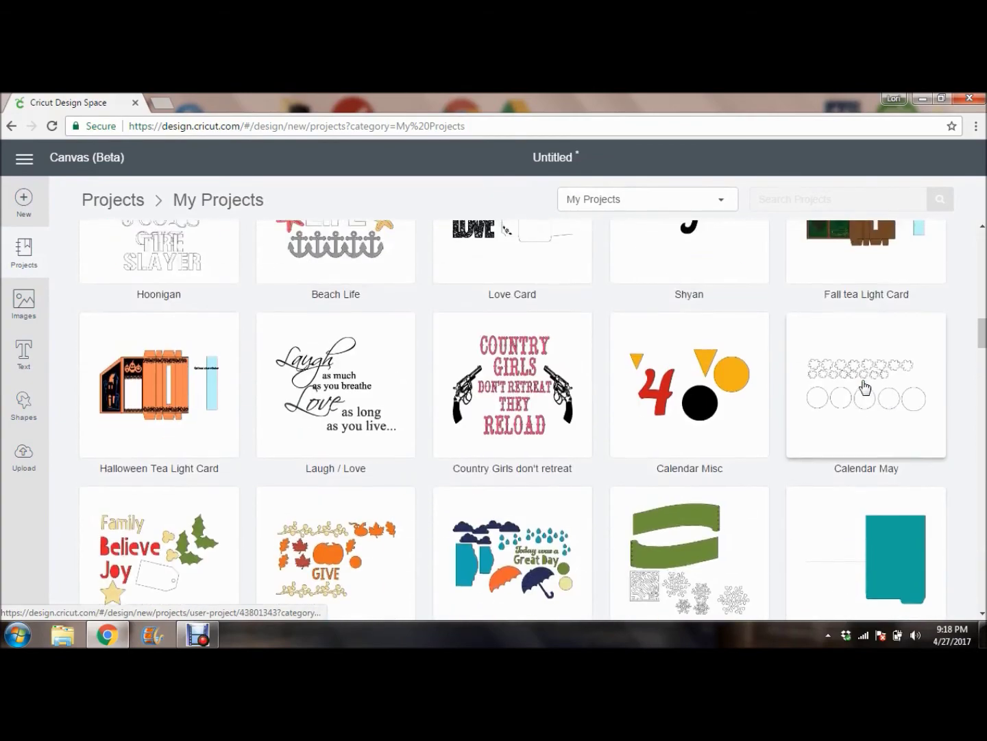
pyautogui.scroll(2, 865, 387)
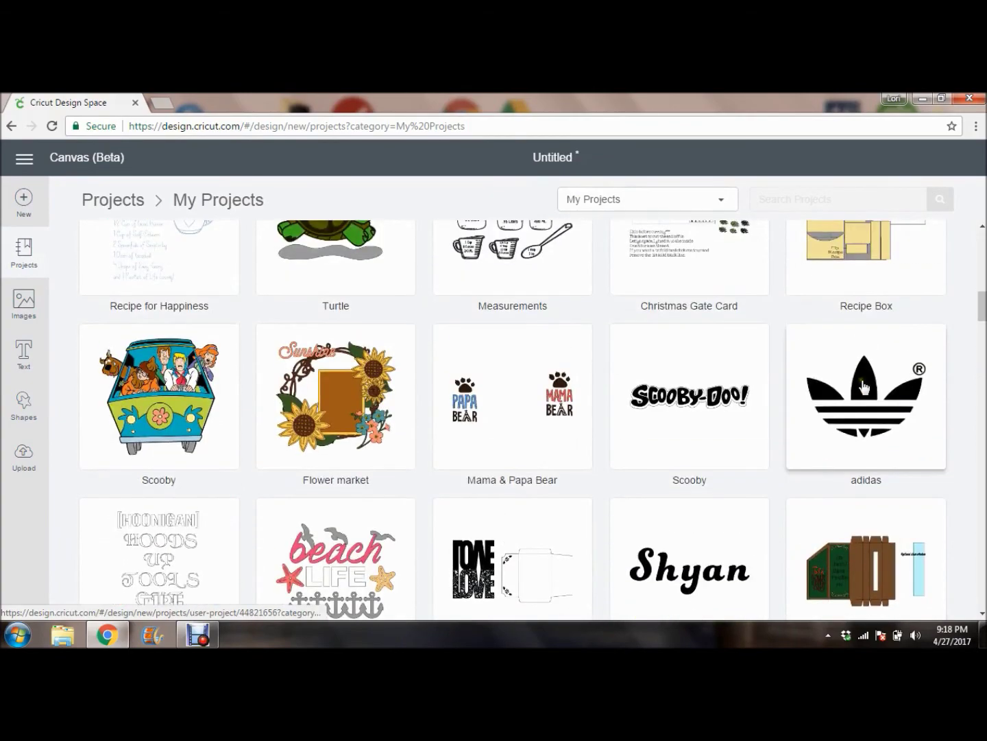
pyautogui.scroll(12, 864, 388)
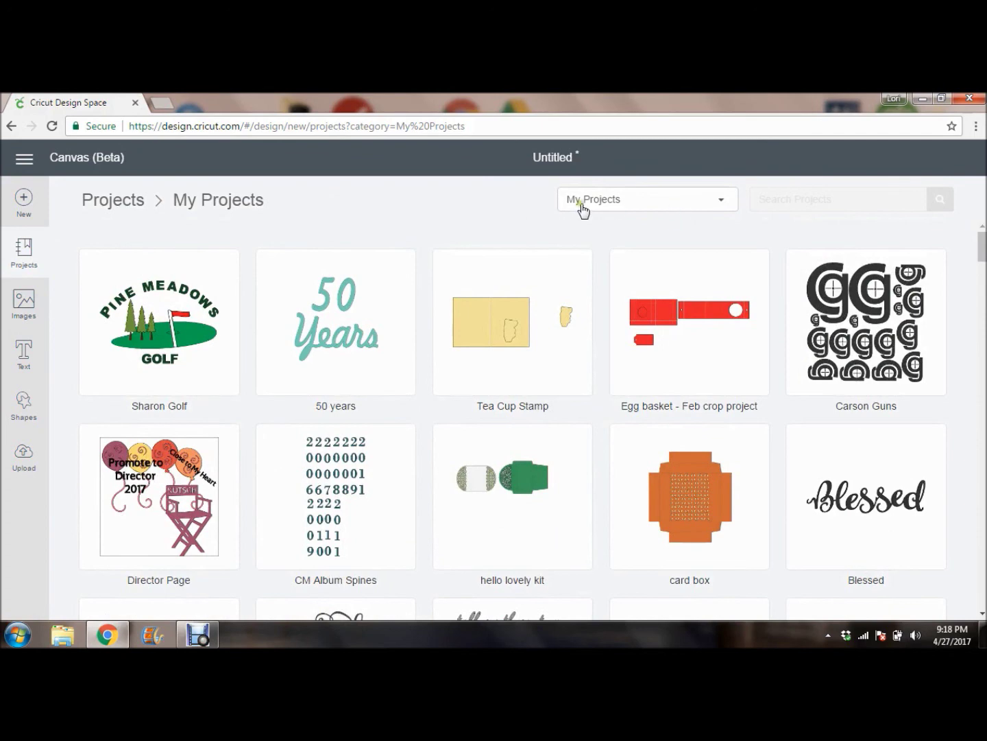
pyautogui.click(25, 250)
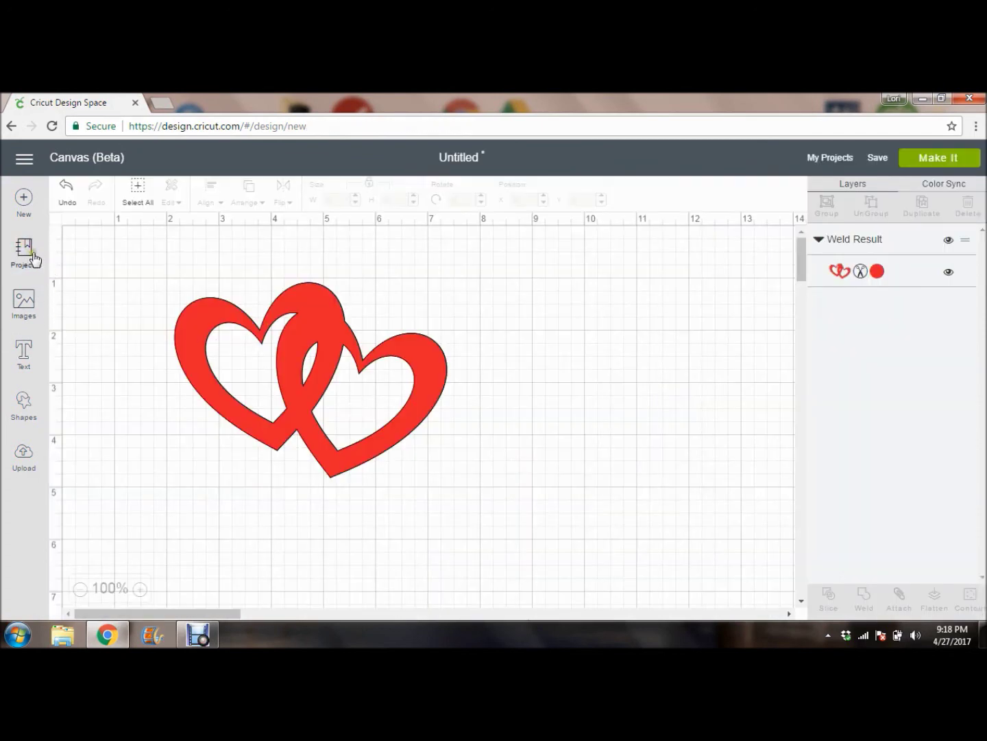
# - Move the welded hearts to about X 5.292, Y 0.844
pyautogui.moveTo(301, 333); pyautogui.dragTo(310, 332)
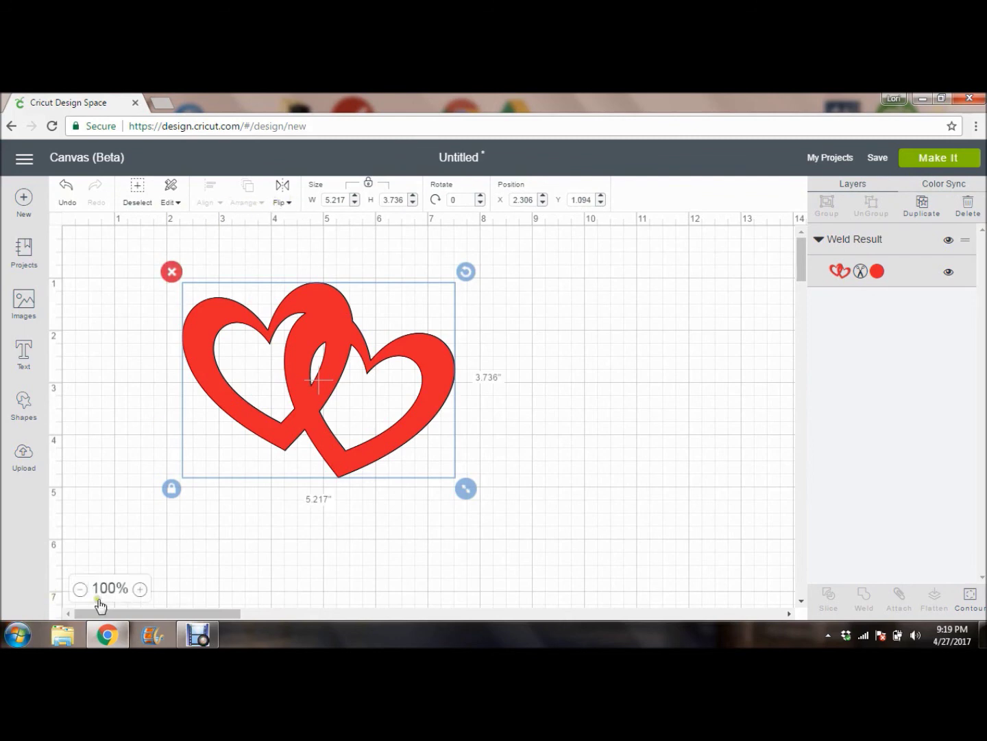
pyautogui.click(81, 590)
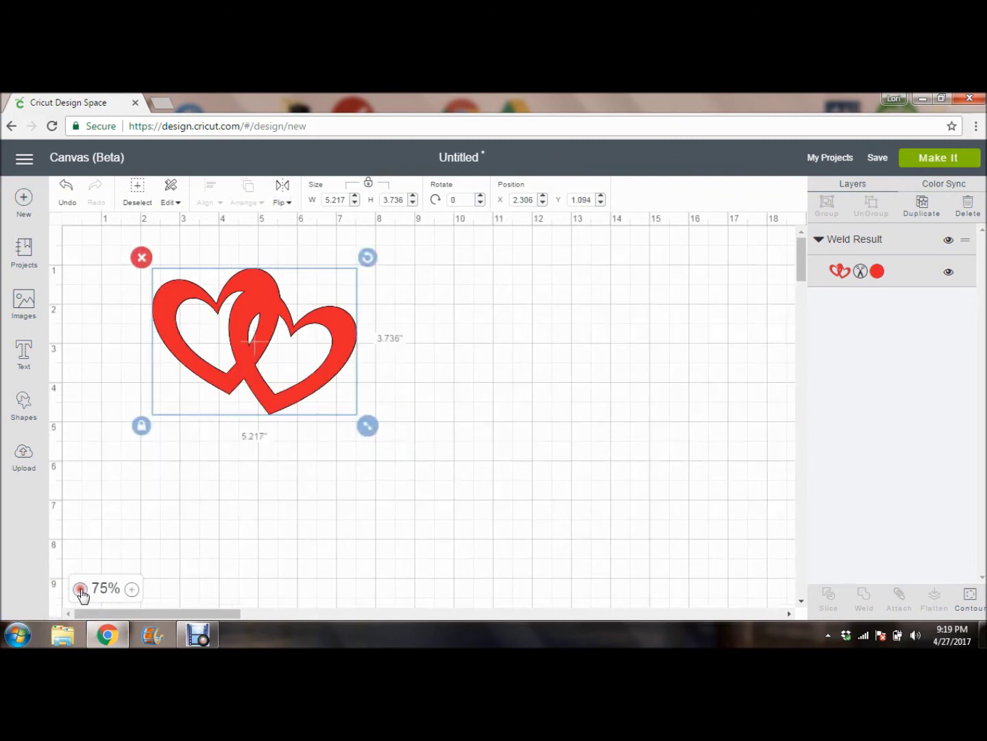
pyautogui.click(80, 590)
pyautogui.click(133, 590)
pyautogui.click(134, 590)
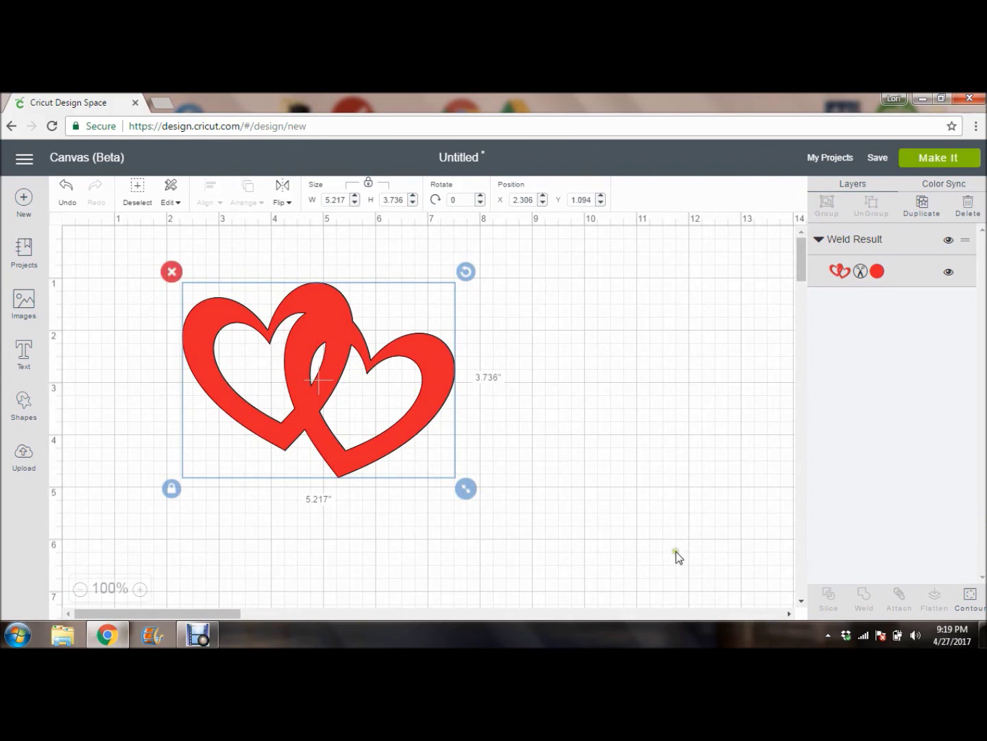
pyautogui.moveTo(416, 342); pyautogui.dragTo(569, 330)
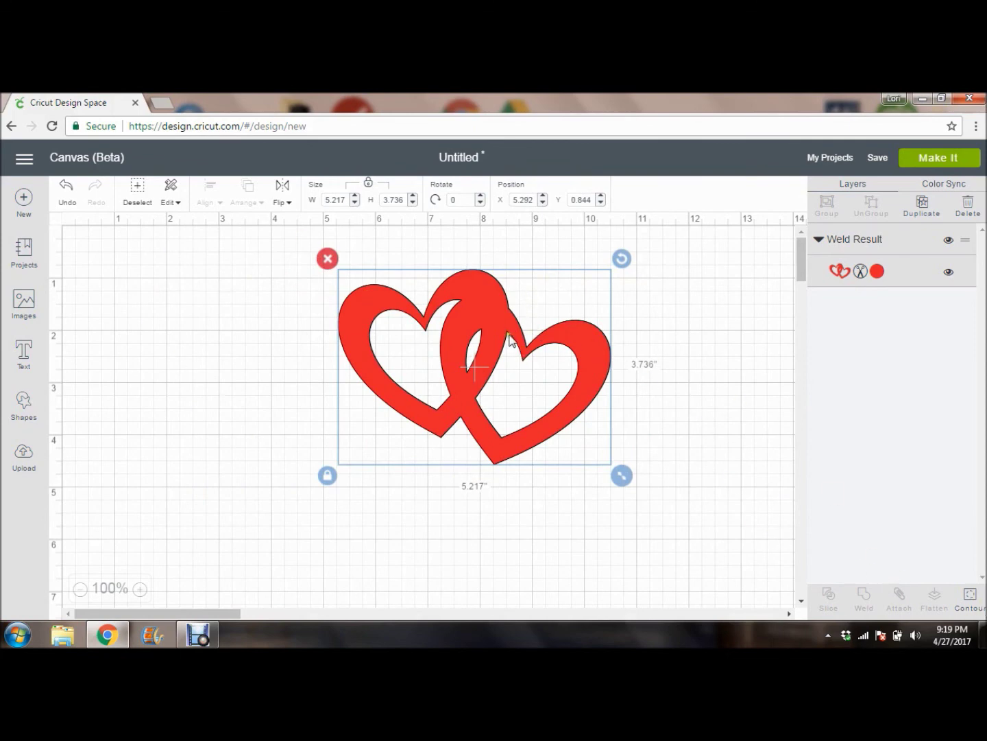
# - Hide the welded hearts' inner contours one by one: the right heart opening, the small center sliver and the left heart opening
pyautogui.click(971, 596)
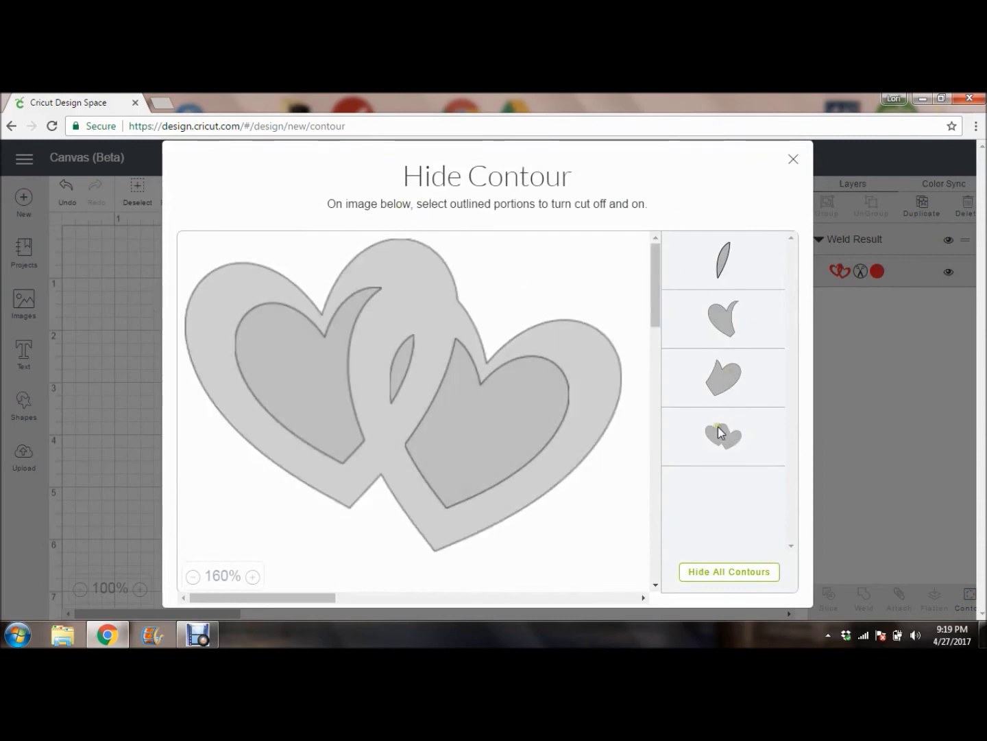
pyautogui.click(718, 379)
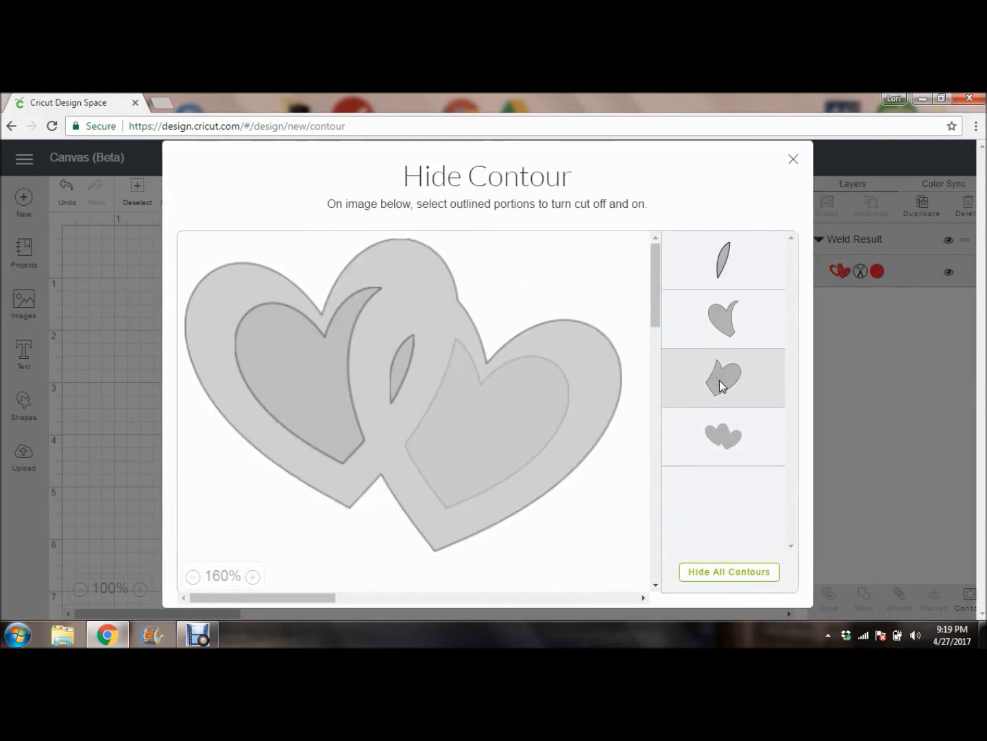
pyautogui.click(397, 369)
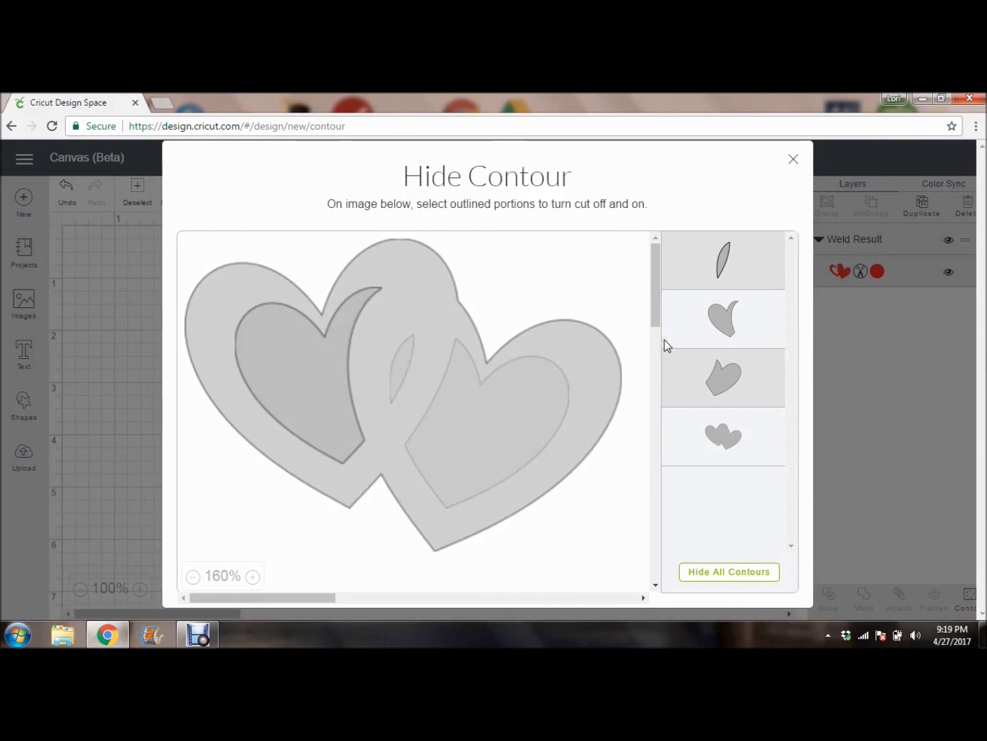
pyautogui.click(725, 322)
pyautogui.click(725, 328)
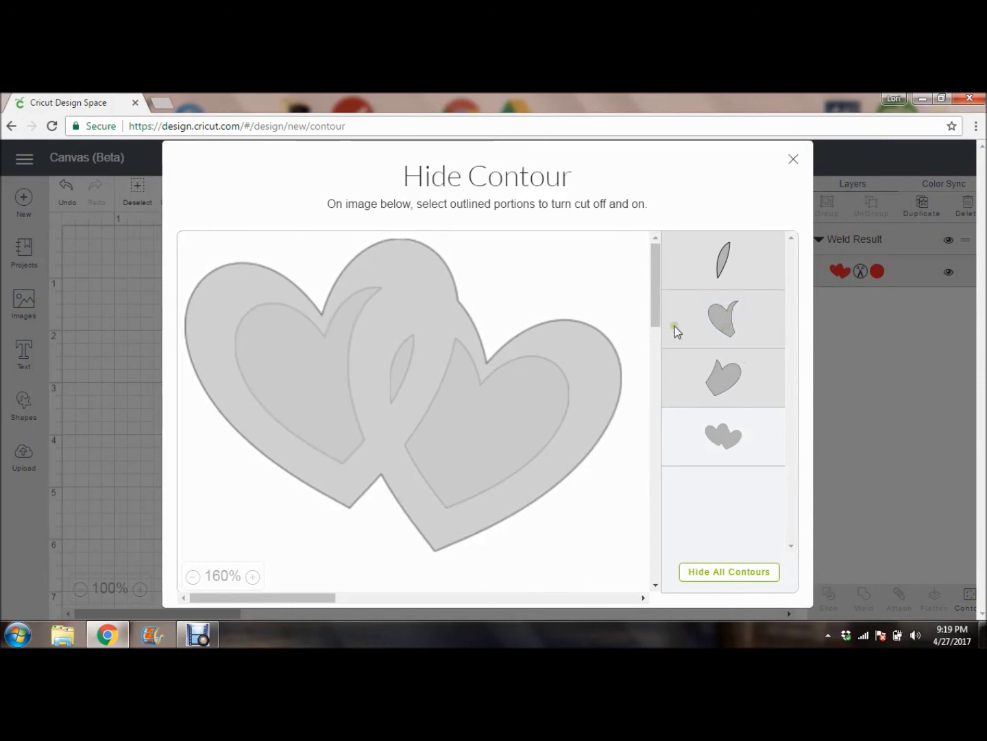
pyautogui.click(324, 340)
pyautogui.click(395, 377)
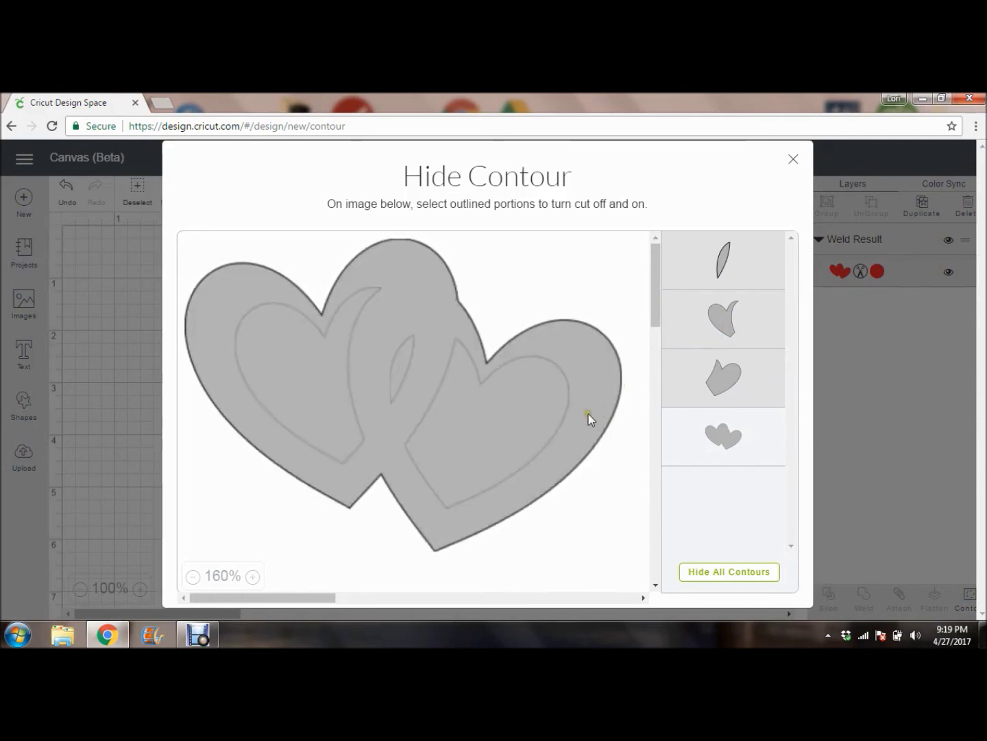
# - Turn the right heart's inner contour back on, hide all contours at once, and return to the canvas
pyautogui.click(712, 372)
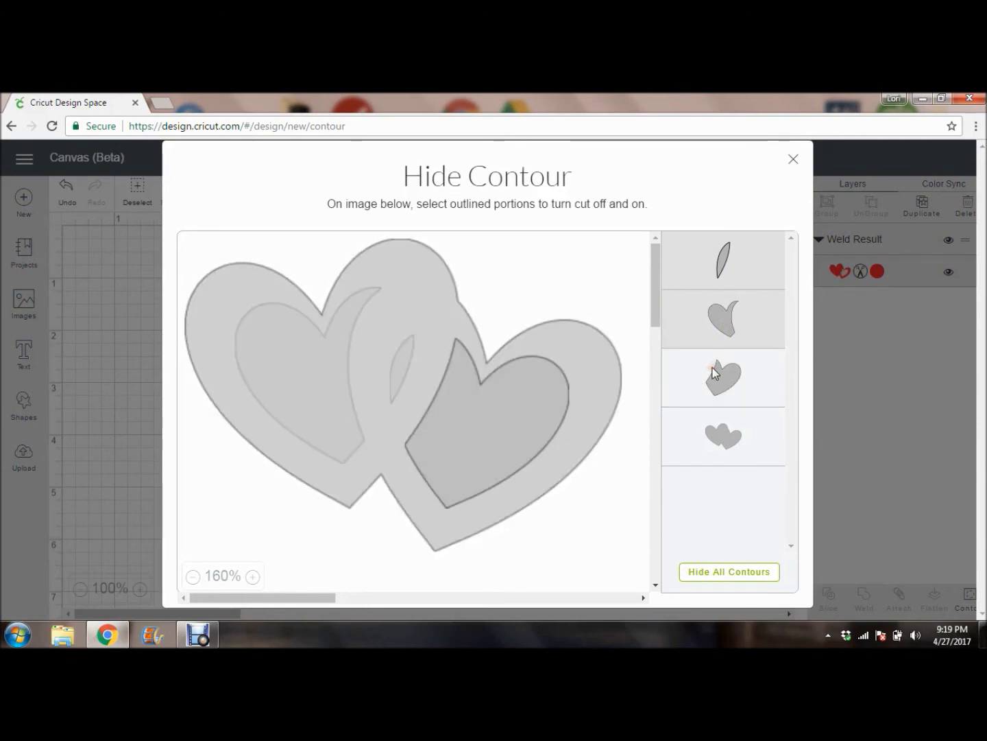
pyautogui.click(736, 573)
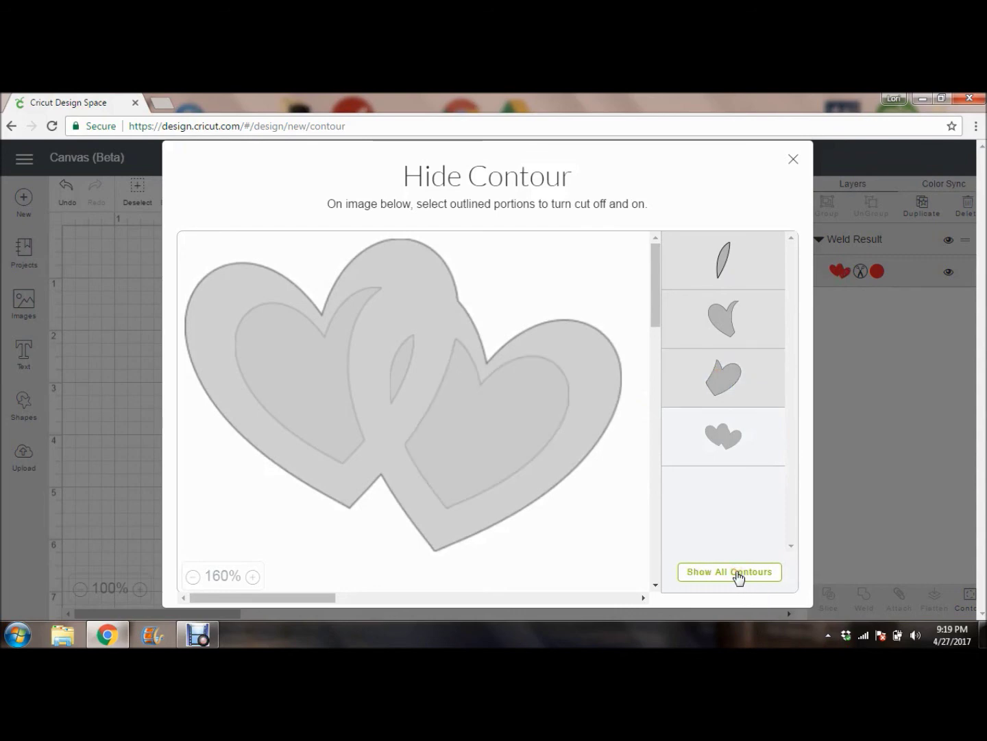
pyautogui.click(793, 160)
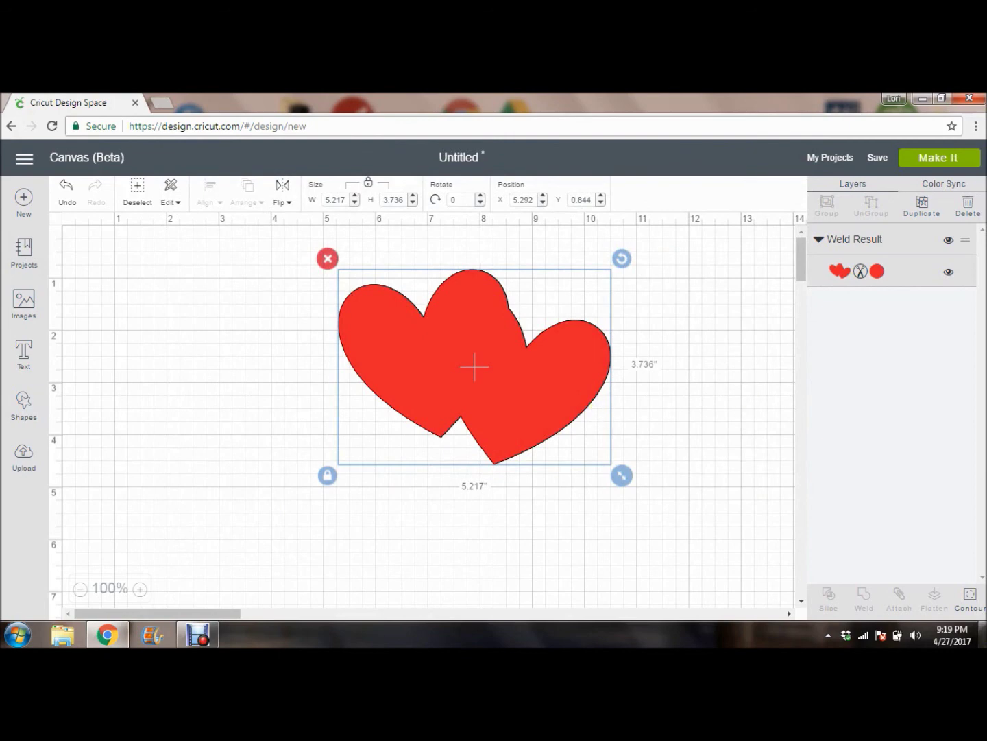
# - Turn the welded hearts' three inner contours back on, then move the hearts to about X 9.056, Y 0.317
pyautogui.click(971, 596)
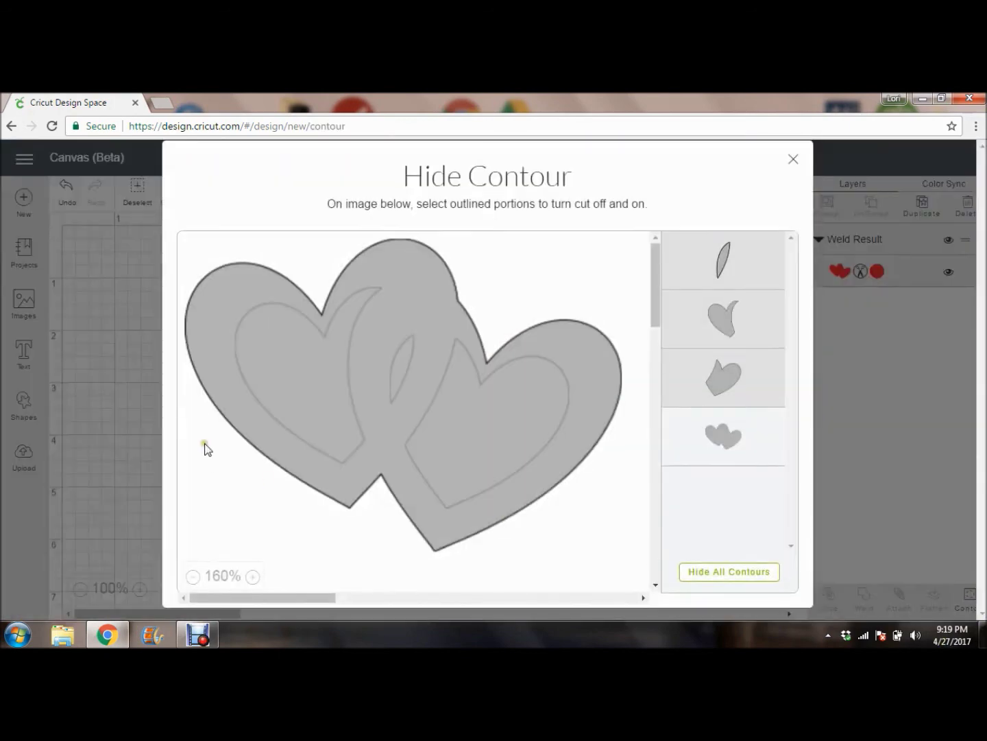
pyautogui.click(732, 264)
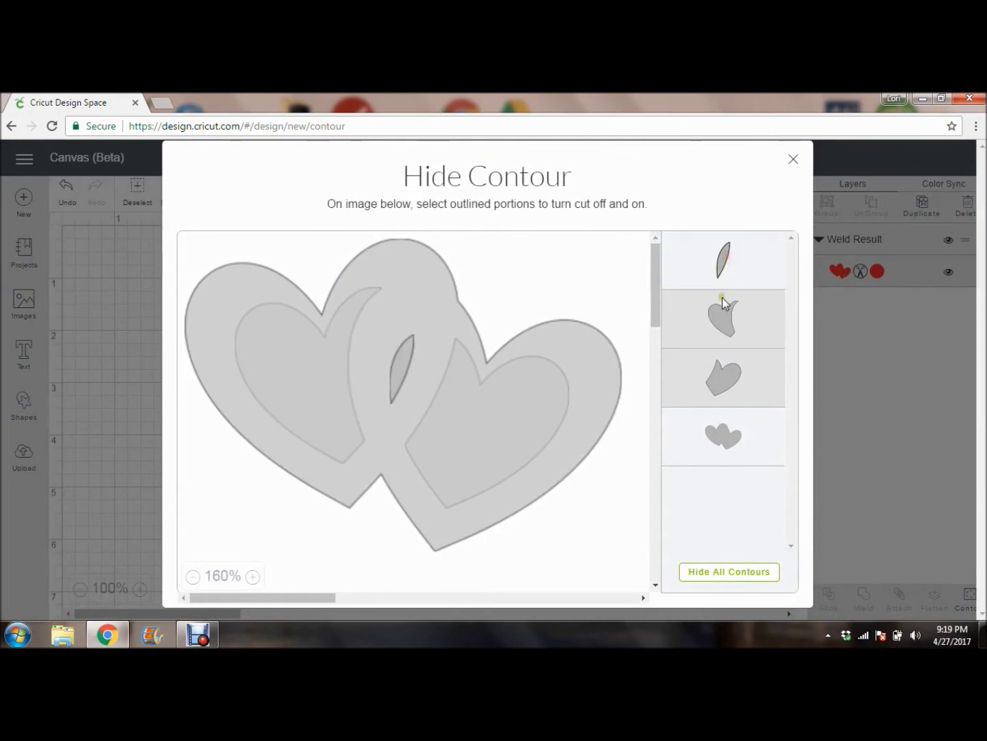
pyautogui.click(724, 315)
pyautogui.click(721, 385)
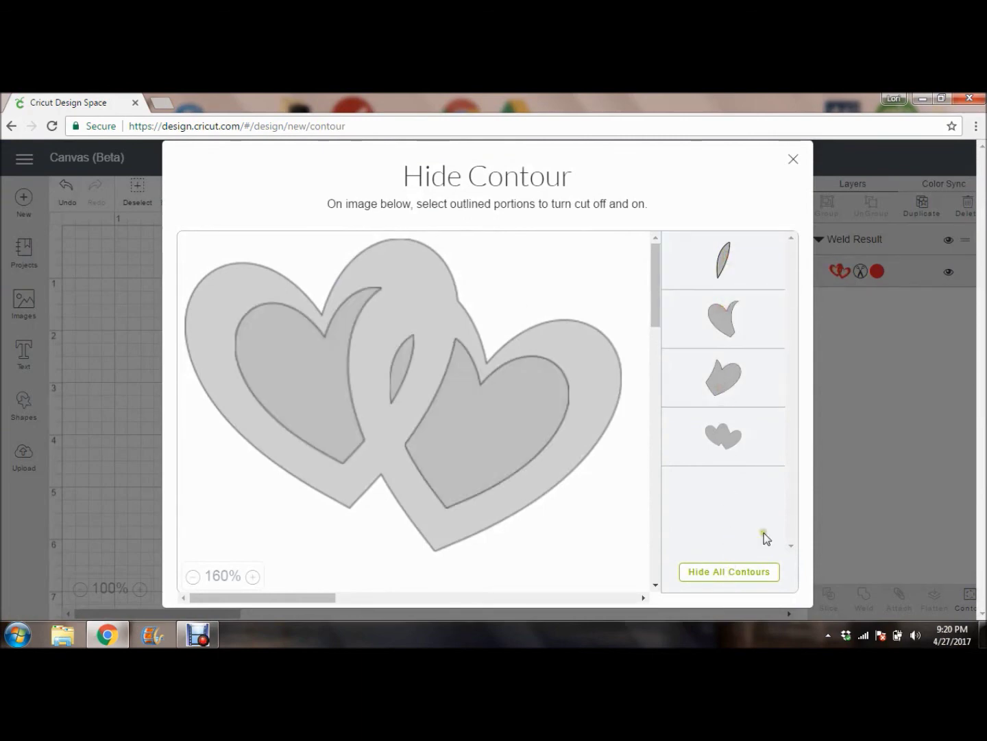
pyautogui.click(793, 159)
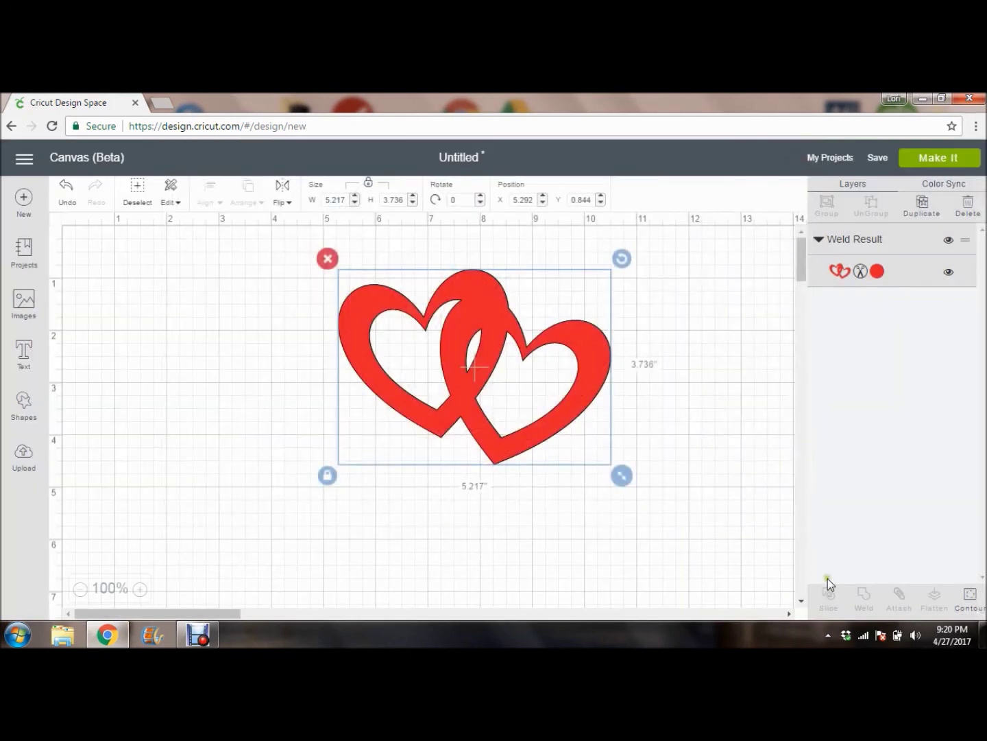
pyautogui.moveTo(486, 306); pyautogui.dragTo(703, 279)
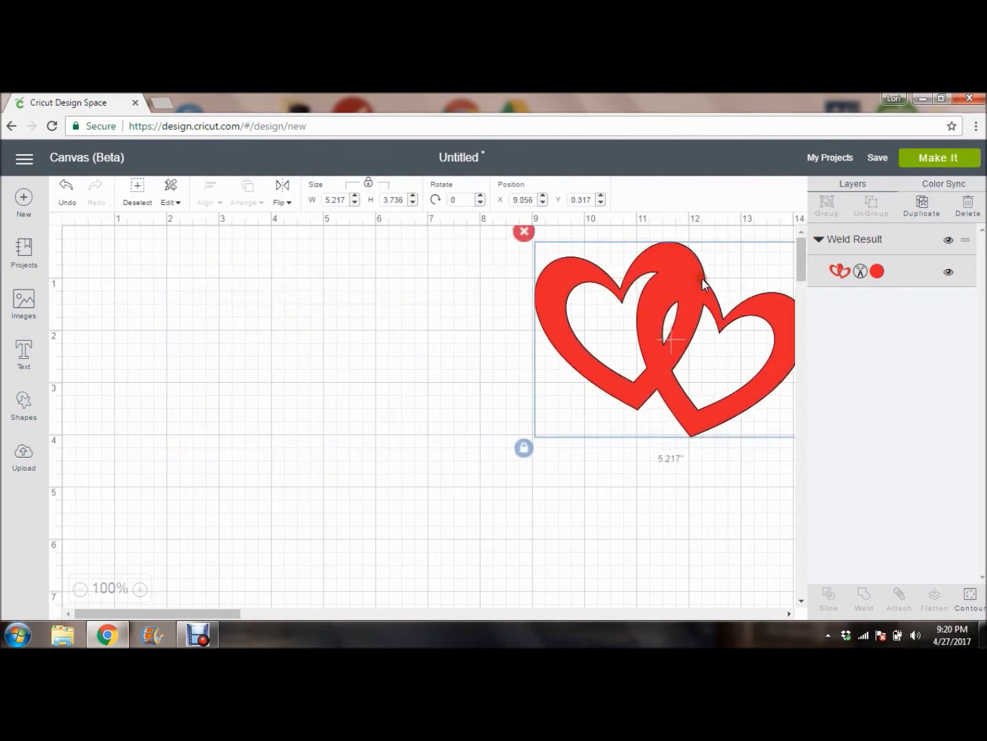
# - Start a new image upload so that a file can be chosen or dropped in
pyautogui.click(21, 461)
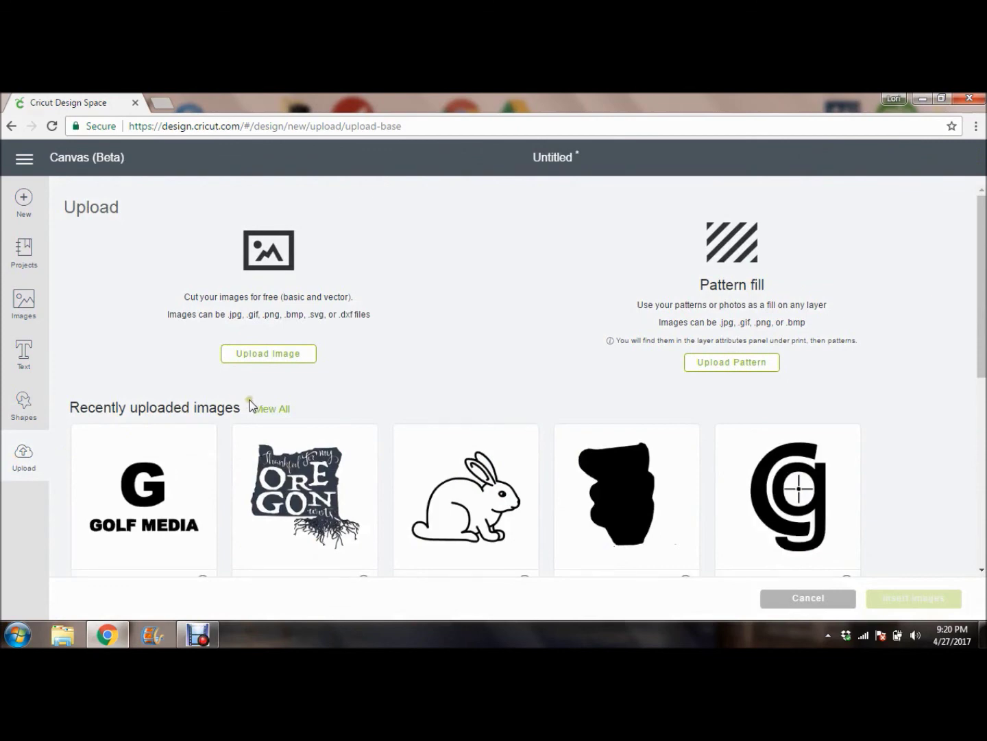
pyautogui.click(267, 354)
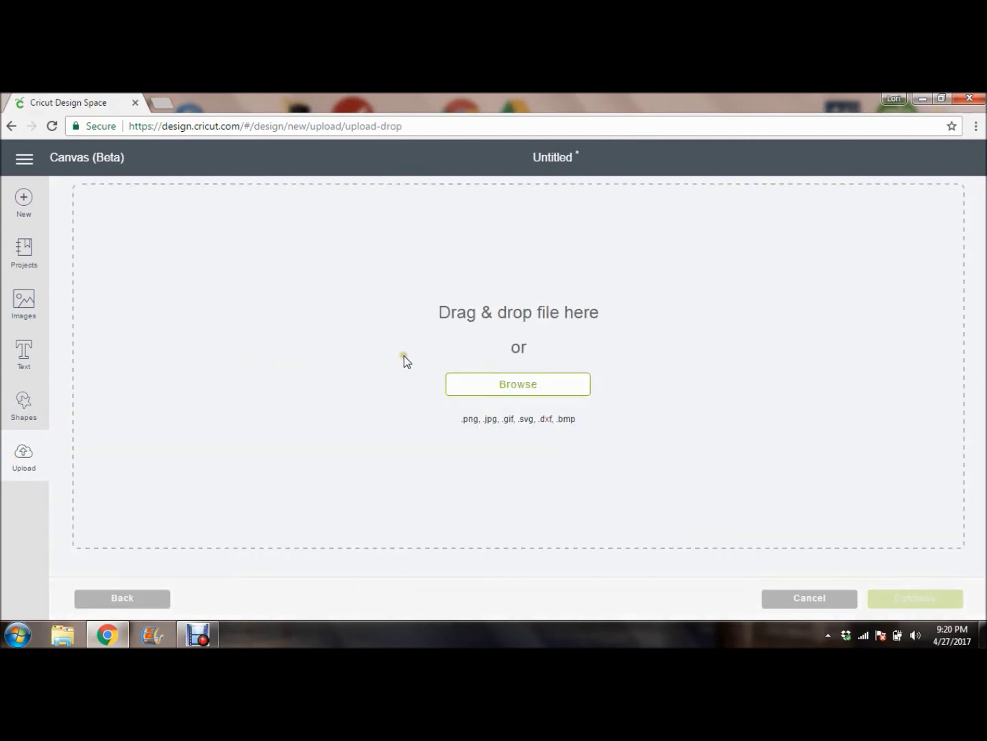
pyautogui.click(941, 98)
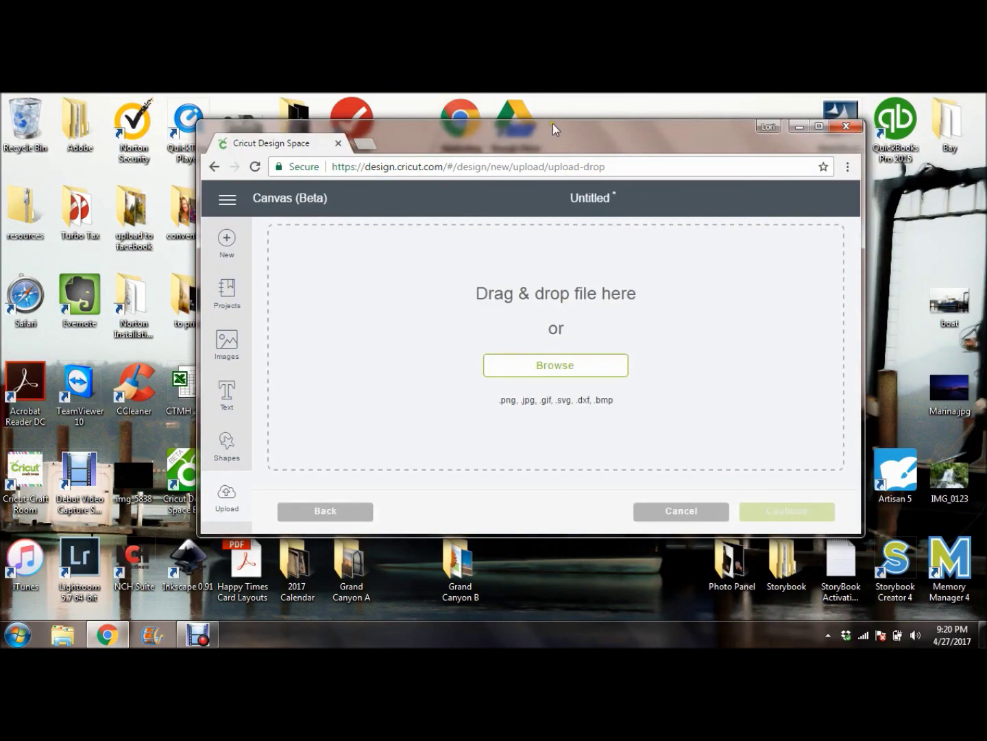
pyautogui.moveTo(584, 136); pyautogui.dragTo(795, 173)
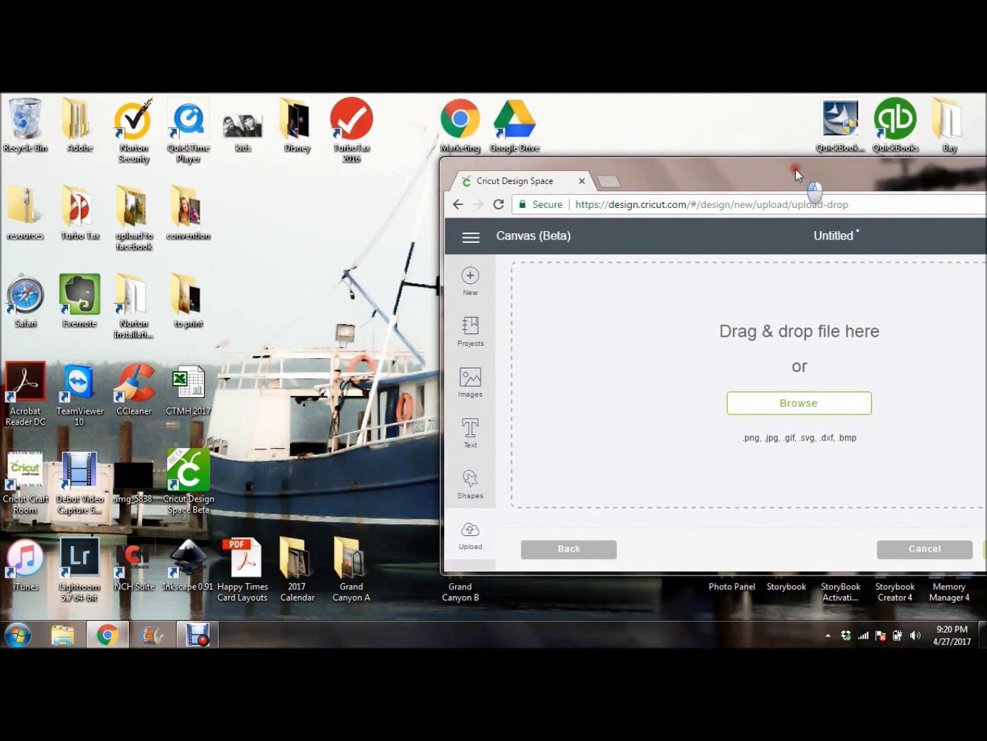
pyautogui.moveTo(796, 173); pyautogui.dragTo(494, 151)
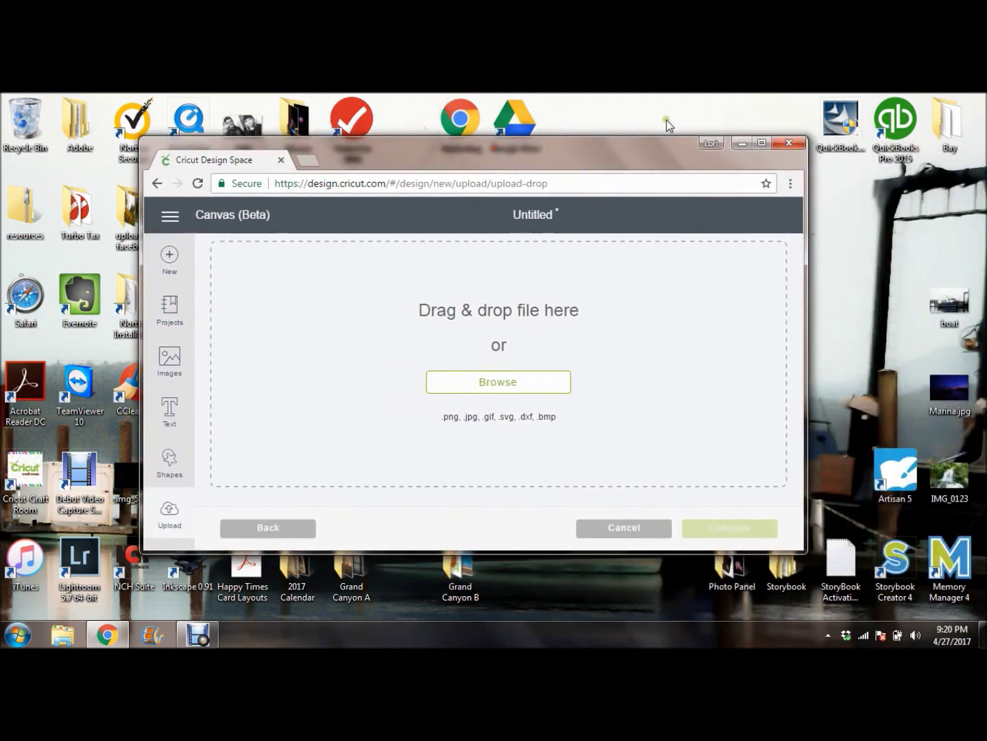
pyautogui.click(762, 142)
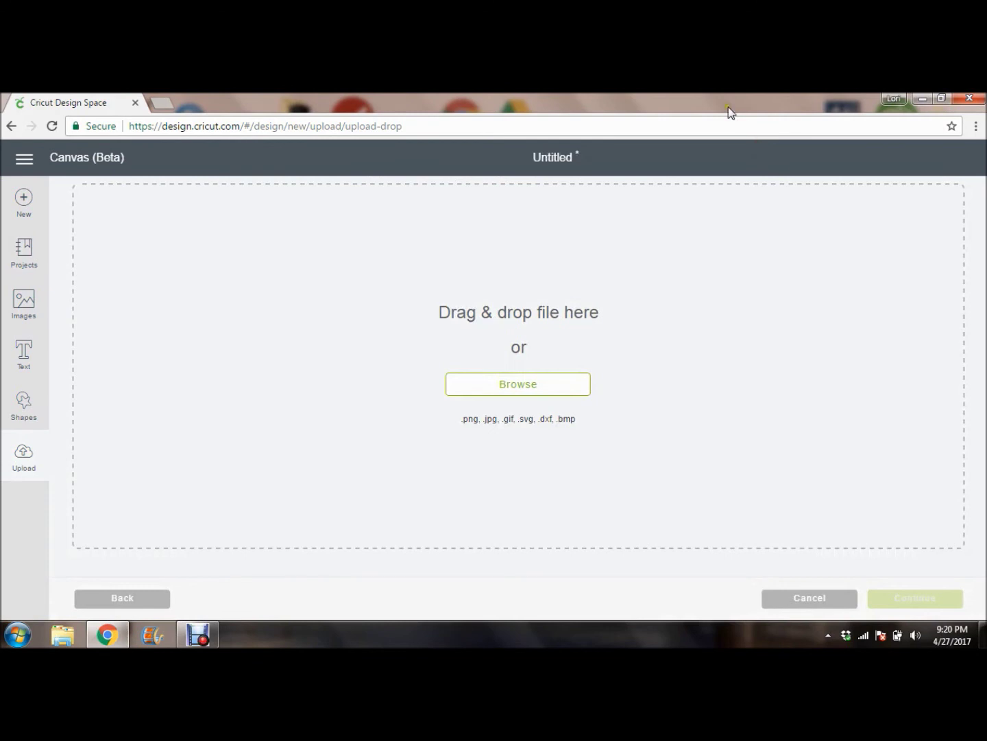
# - Upload the Thankful For My Nevada Roots SVG from the Google Drive SVG's folder and save it under that image name
pyautogui.click(516, 388)
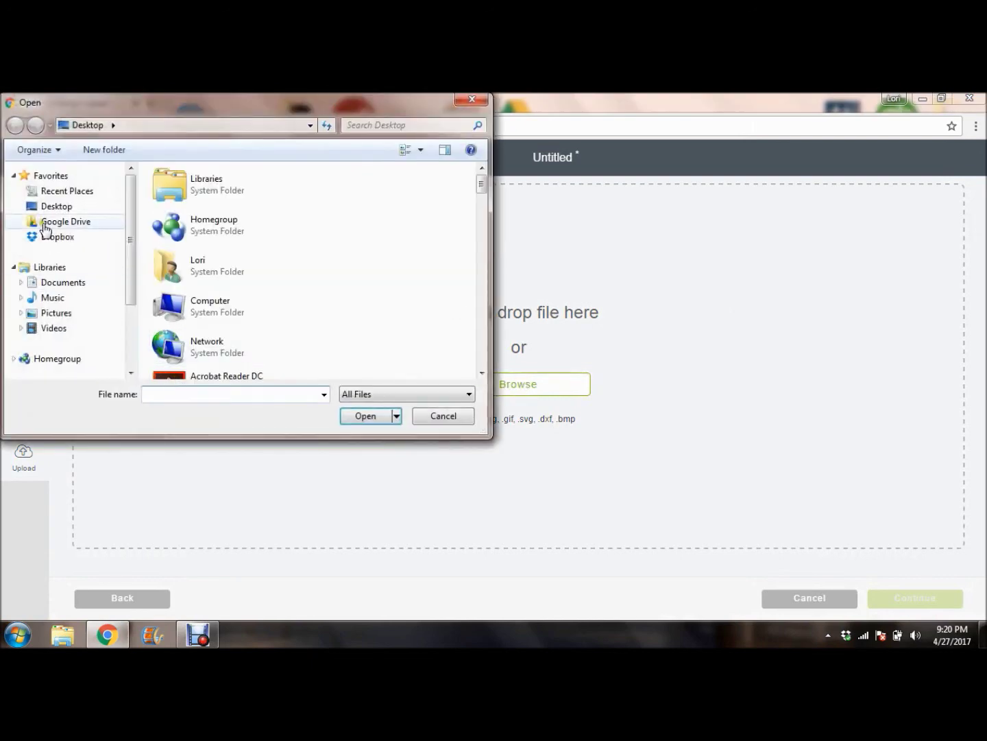
pyautogui.click(48, 221)
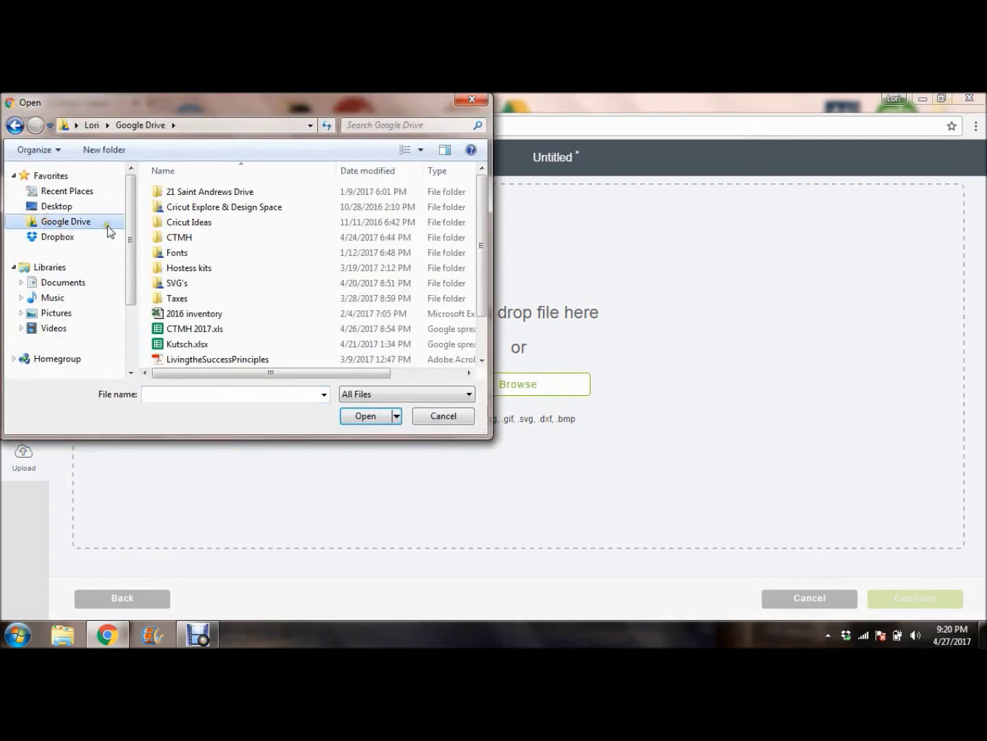
pyautogui.click(176, 284)
pyautogui.doubleClick(176, 284)
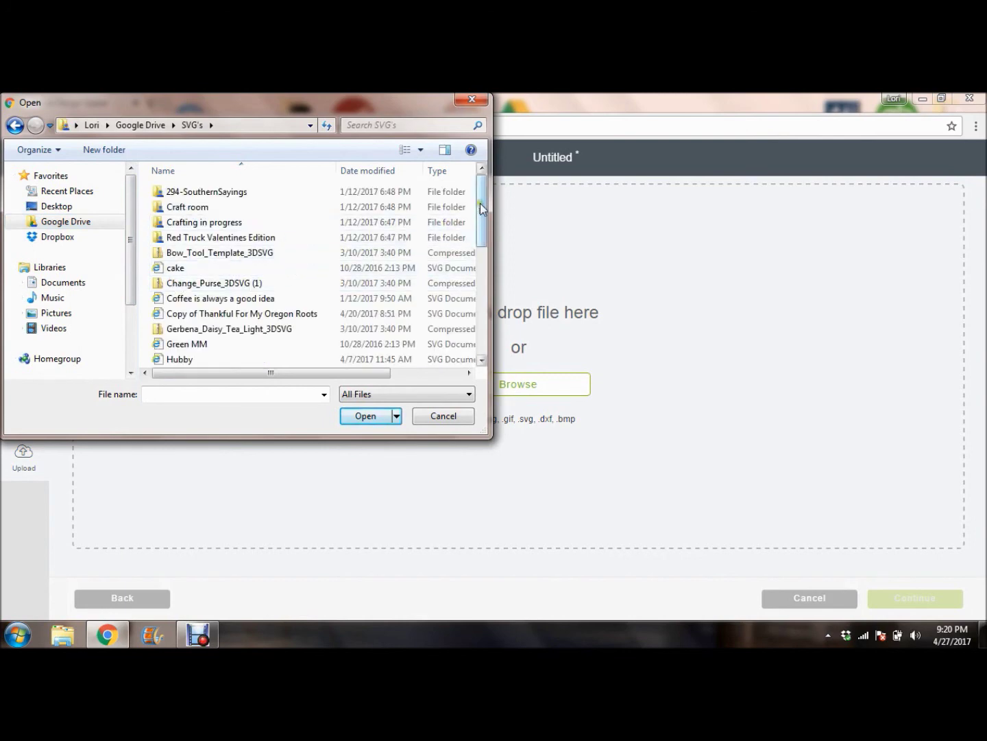
pyautogui.moveTo(482, 198); pyautogui.dragTo(386, 302)
pyautogui.moveTo(207, 284); pyautogui.dragTo(602, 396)
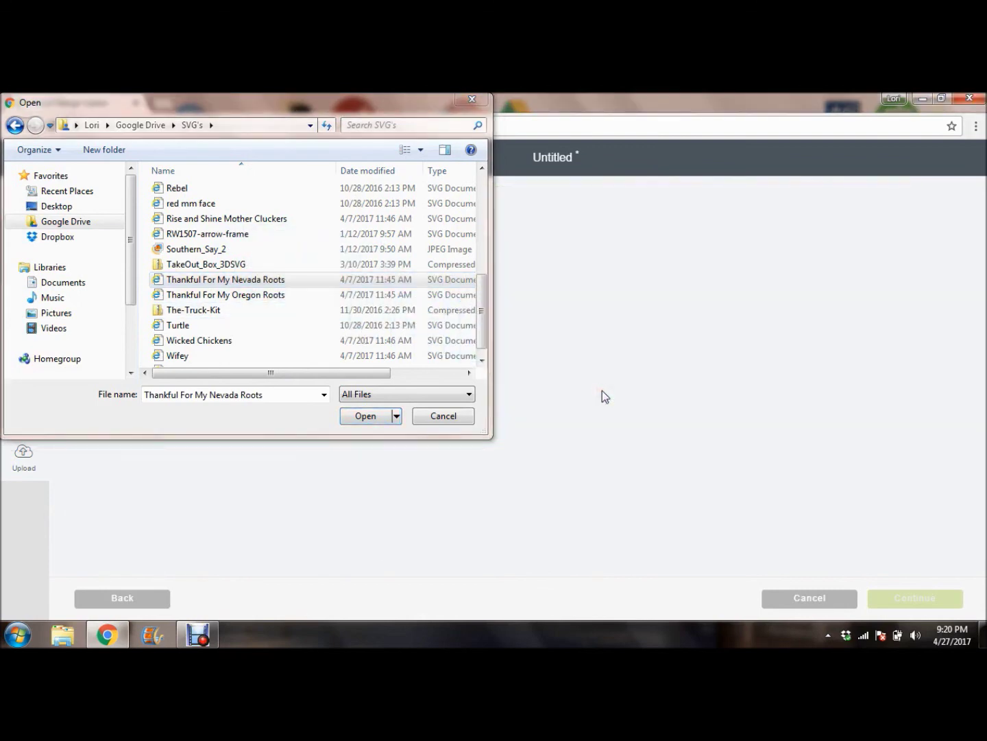
pyautogui.click(437, 416)
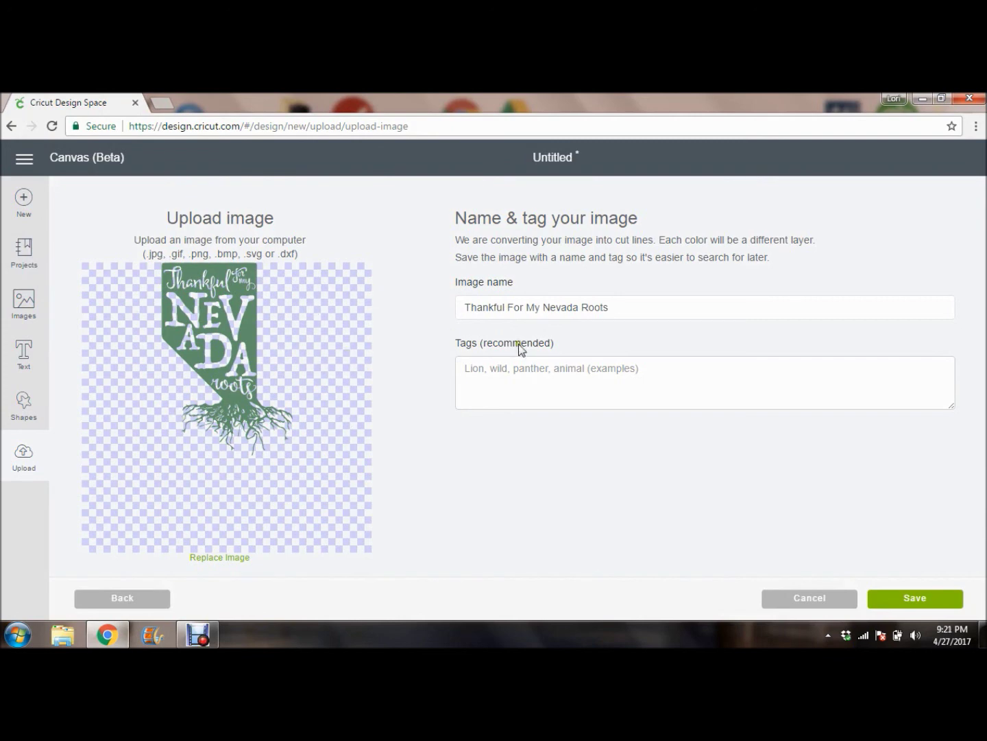
pyautogui.click(918, 599)
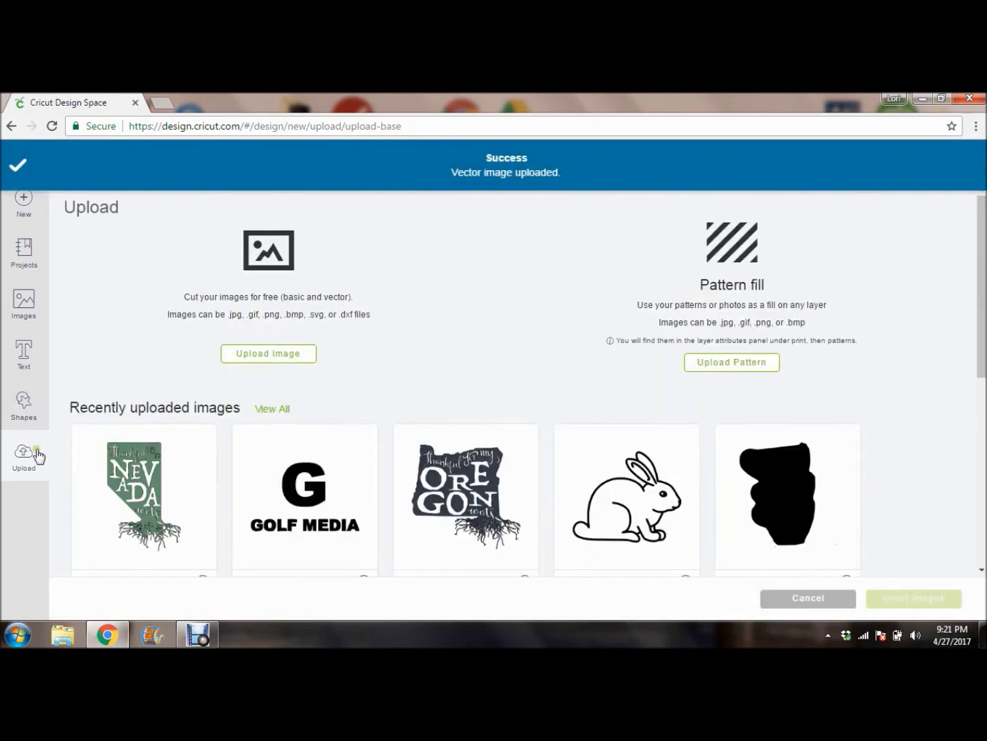
# - Insert the uploaded Nevada image onto the canvas and place it at about X 1.374, Y 0.361
pyautogui.click(115, 473)
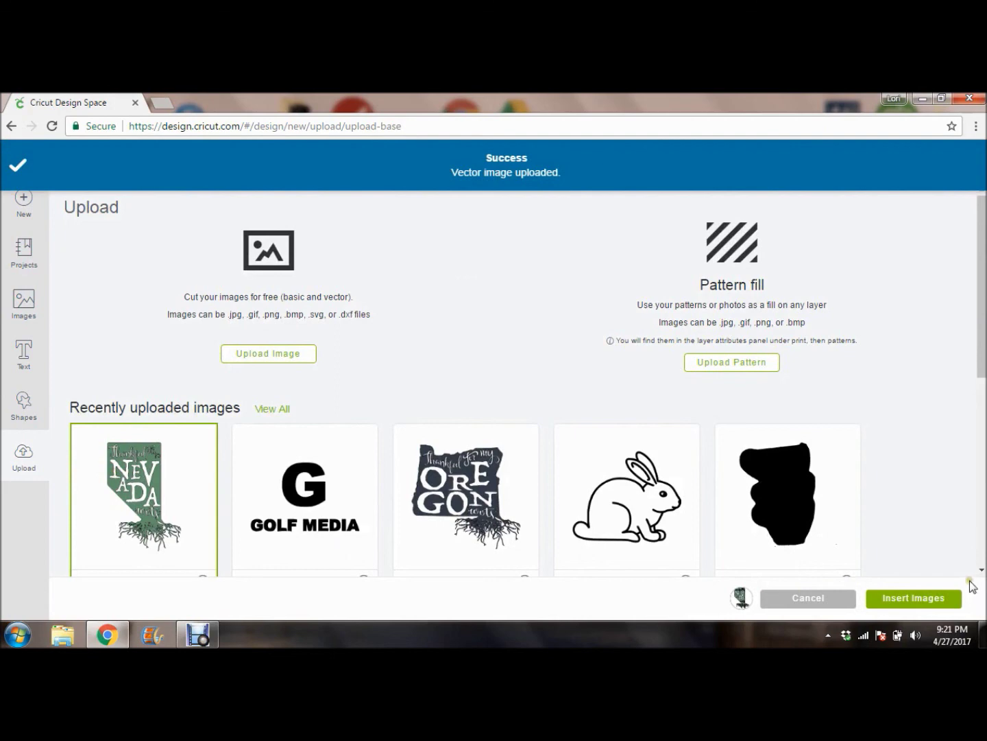
pyautogui.click(919, 599)
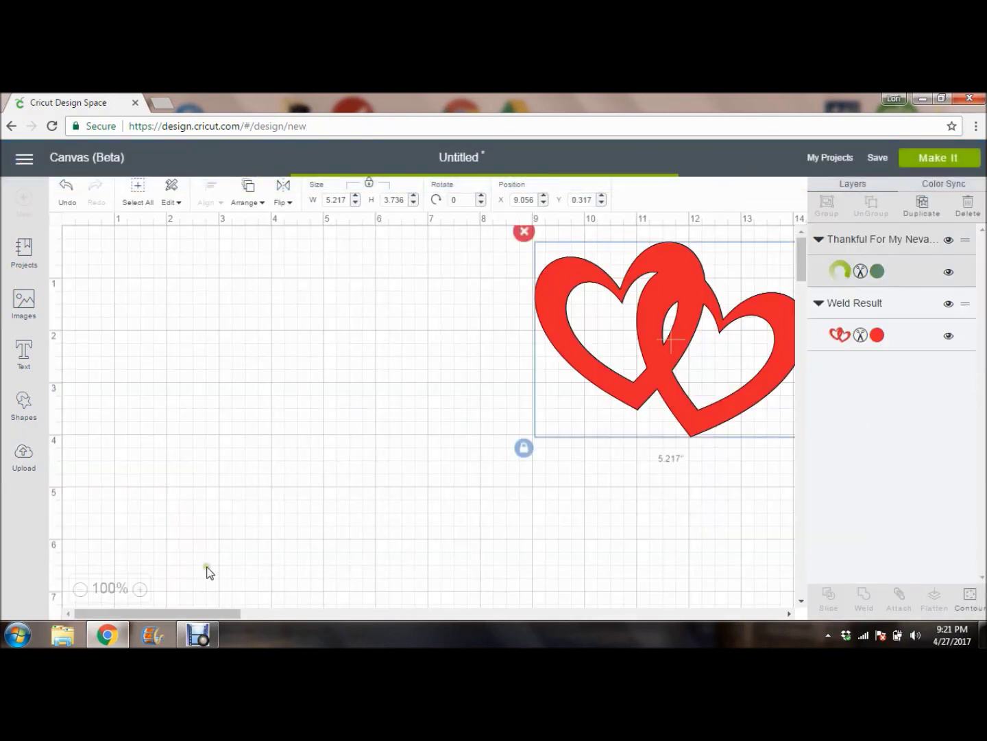
pyautogui.moveTo(310, 391); pyautogui.dragTo(226, 249)
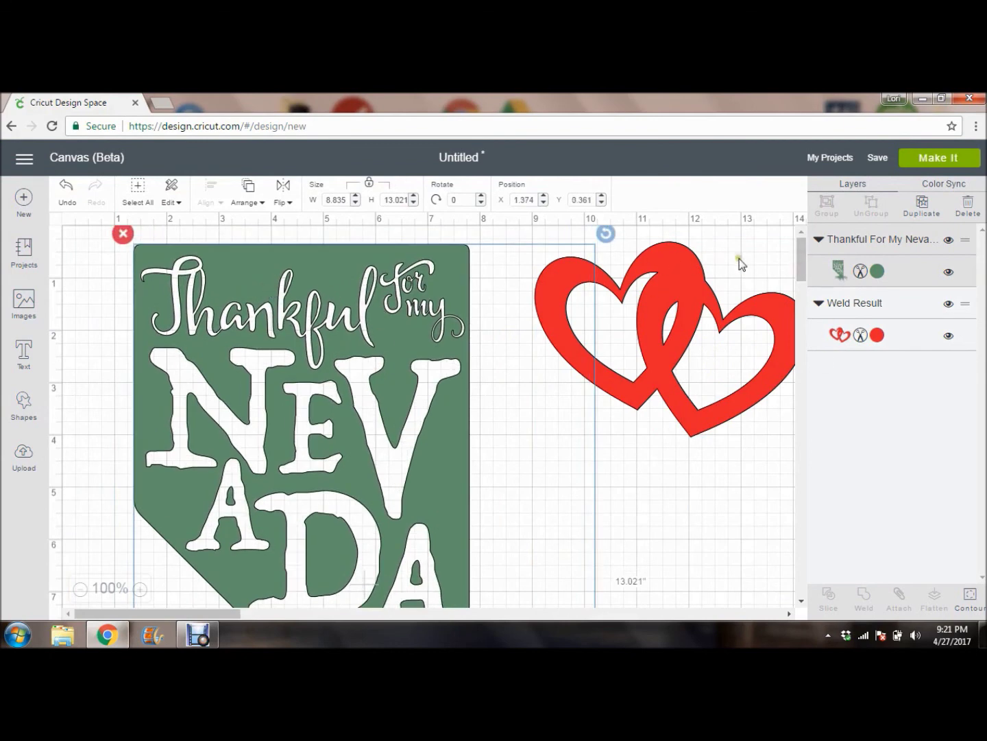
# - Scale the Nevada image down to about 3.793 by 5.59 inches and move it to about X 4.124, Y 0.583
pyautogui.moveTo(804, 253); pyautogui.dragTo(807, 329)
pyautogui.moveTo(602, 491); pyautogui.dragTo(332, 255)
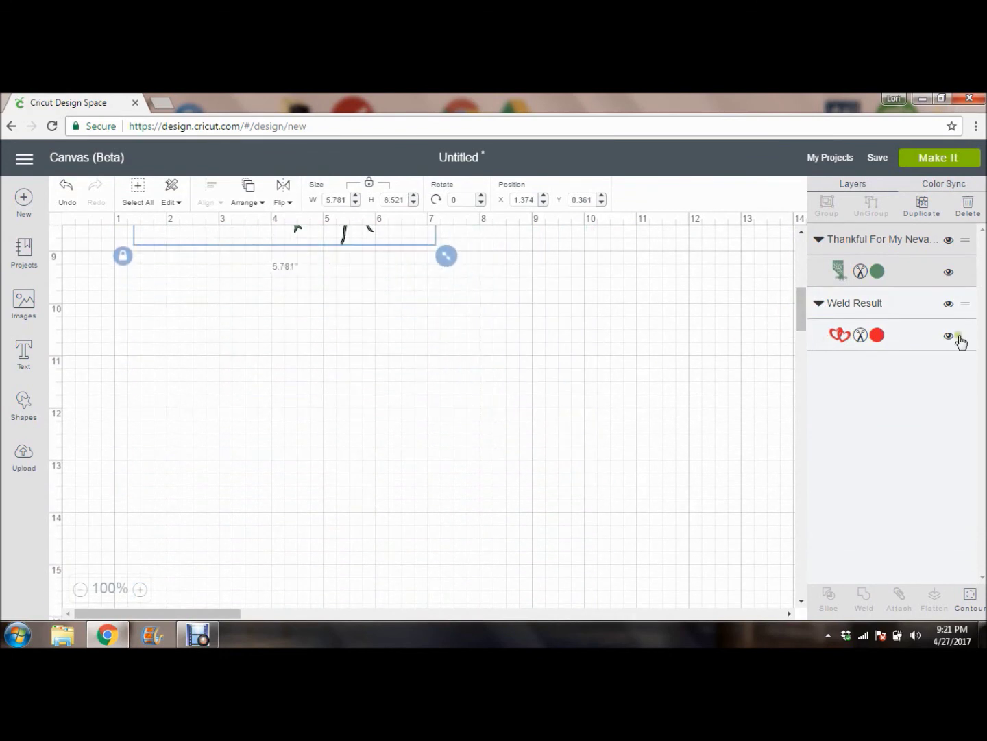
pyautogui.moveTo(804, 320); pyautogui.dragTo(812, 291)
pyautogui.moveTo(445, 574); pyautogui.dragTo(341, 420)
pyautogui.moveTo(806, 271); pyautogui.dragTo(805, 227)
pyautogui.moveTo(264, 345); pyautogui.dragTo(385, 352)
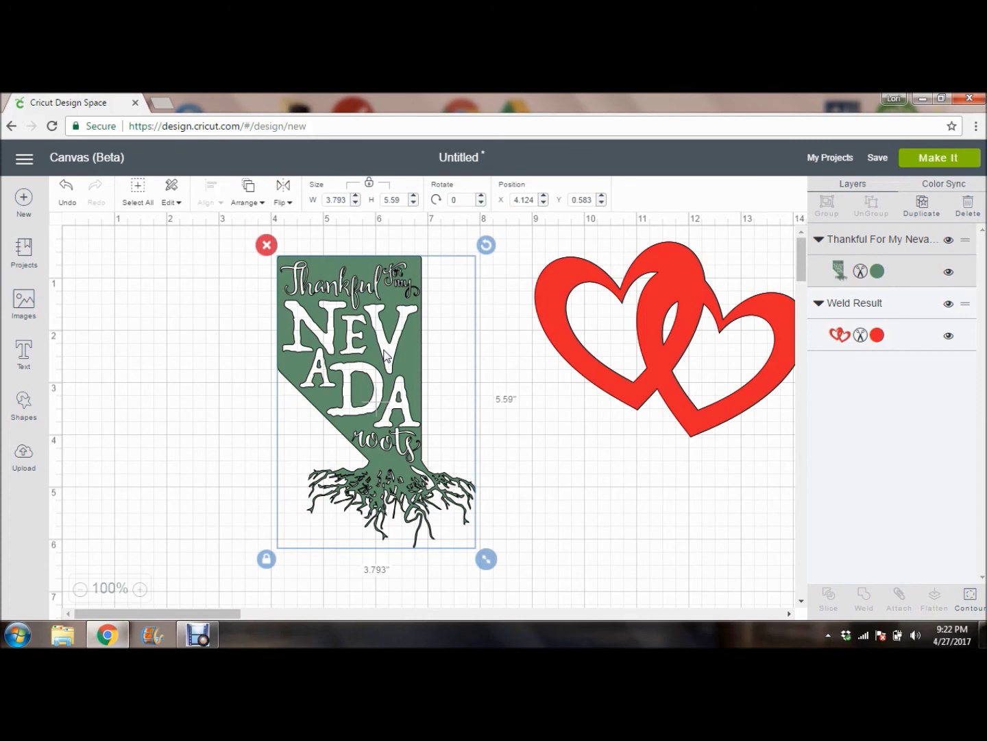
# - Delete the welded hearts and move the Nevada image to about X 4.986, Y 0.25
pyautogui.click(674, 267)
pyautogui.click(522, 235)
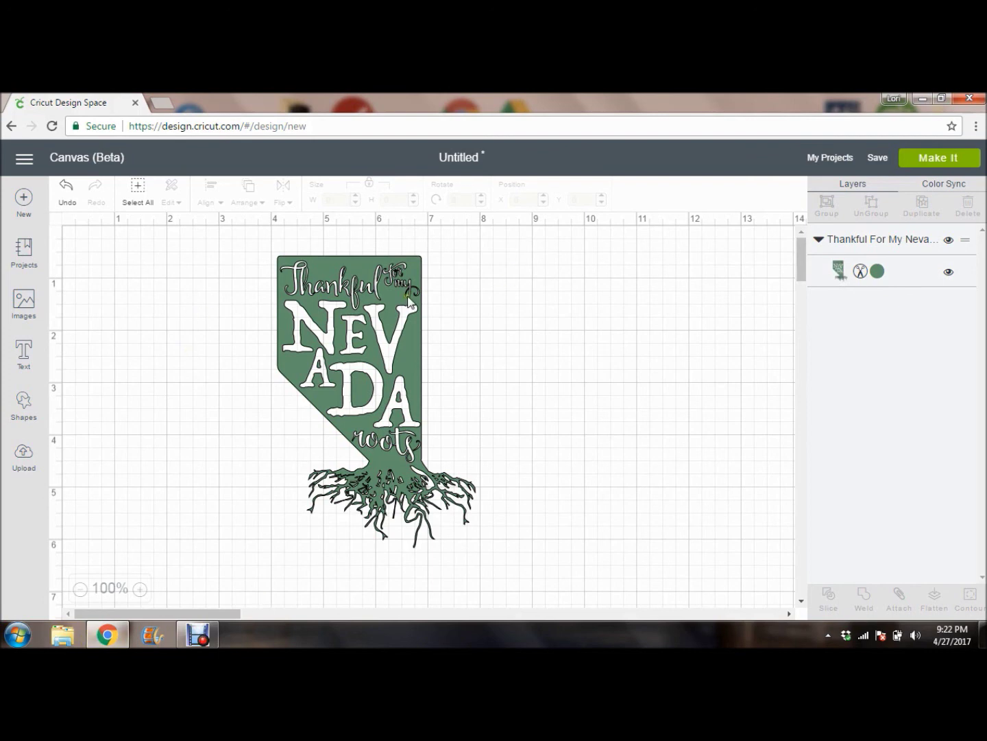
pyautogui.moveTo(405, 305); pyautogui.dragTo(432, 269)
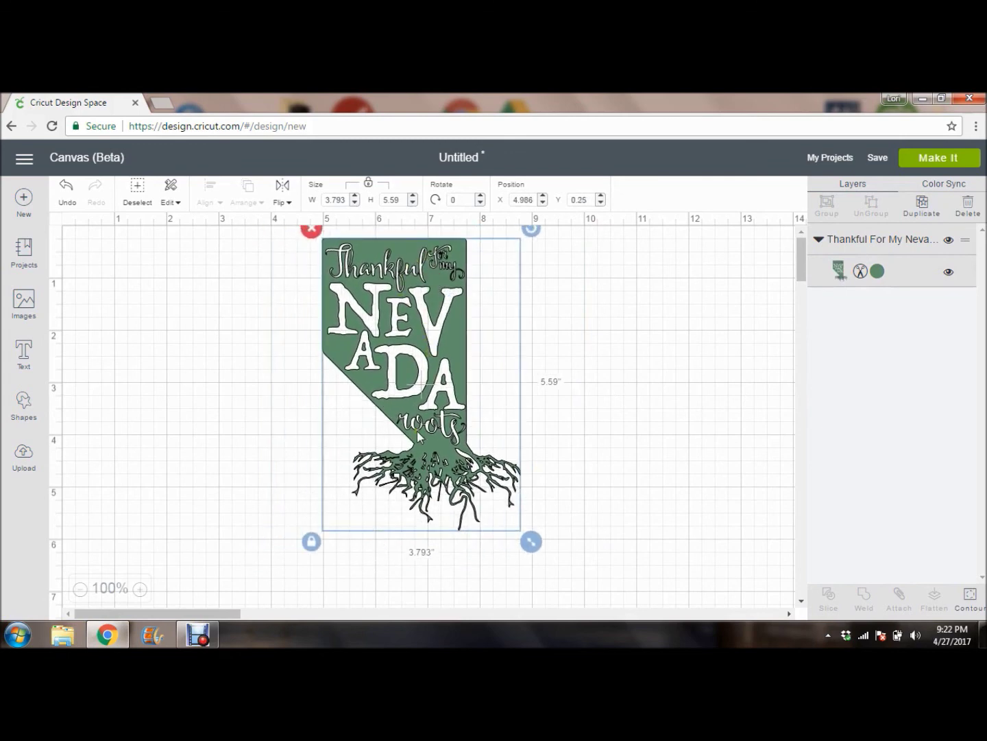